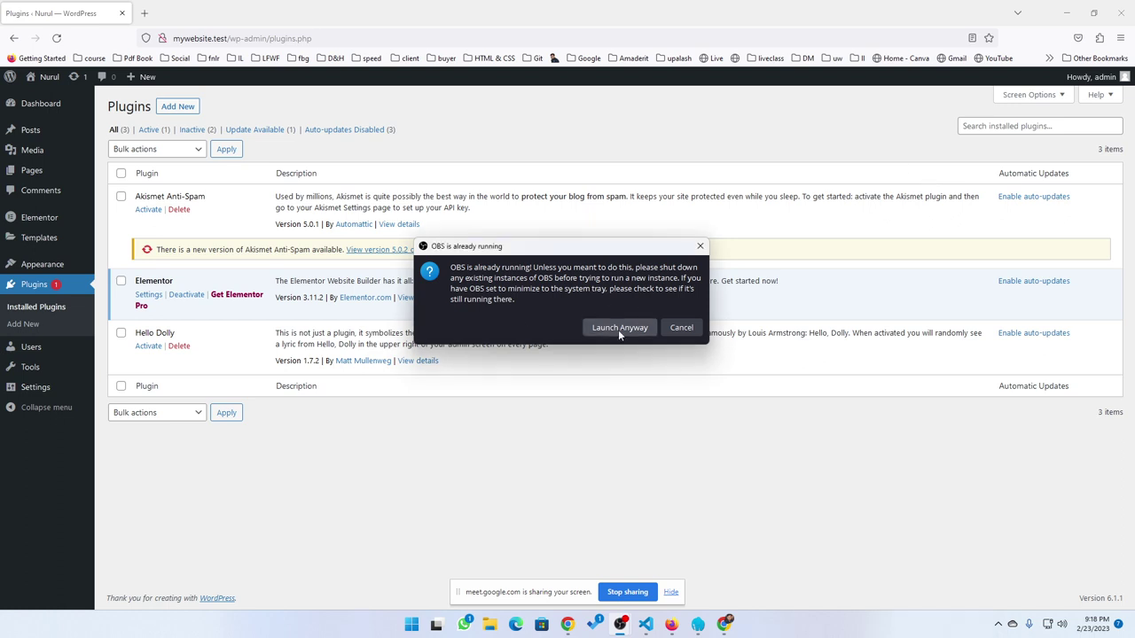
# Step: Cancel the OBS already-running warning and start a new WordPress page, dismissing the block editor's welcome guide
pyautogui.click(683, 328)
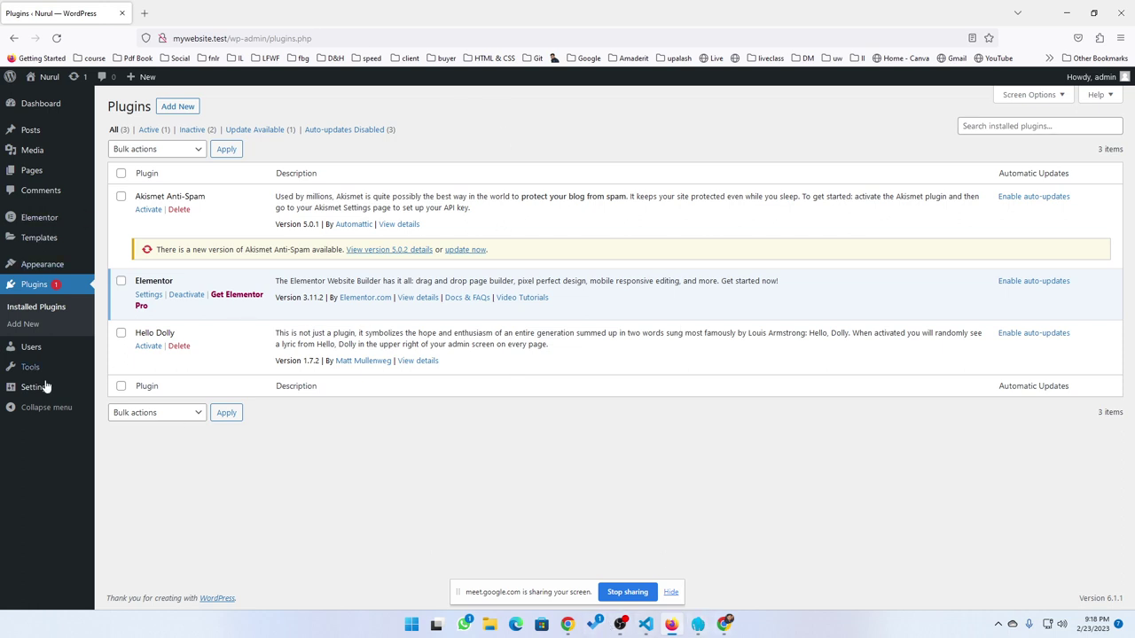
pyautogui.click(32, 170)
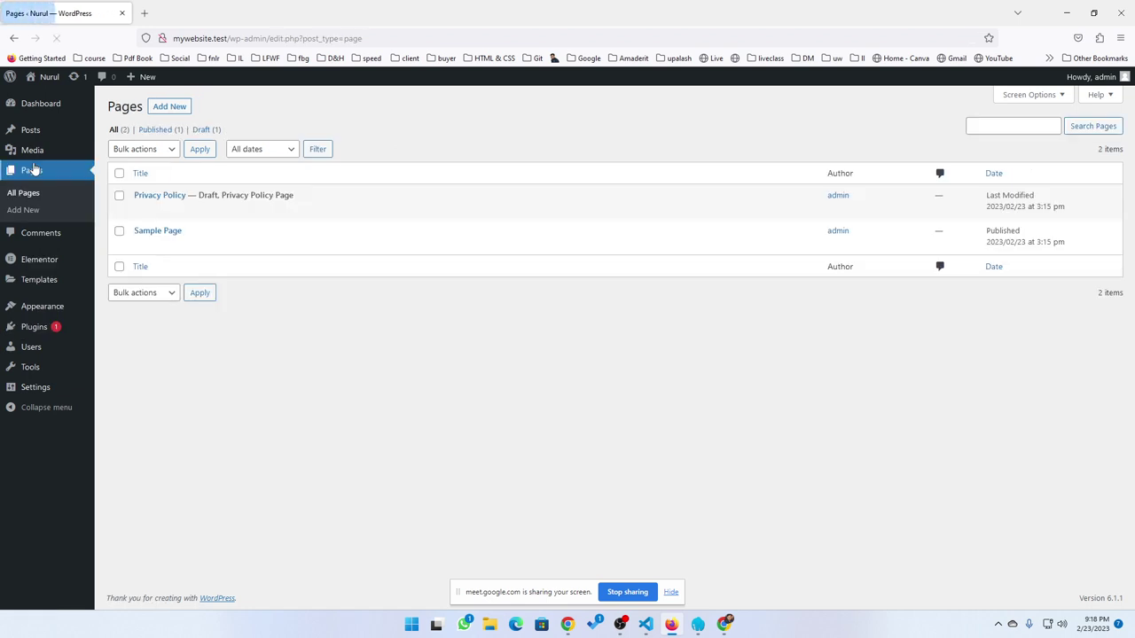
pyautogui.click(167, 108)
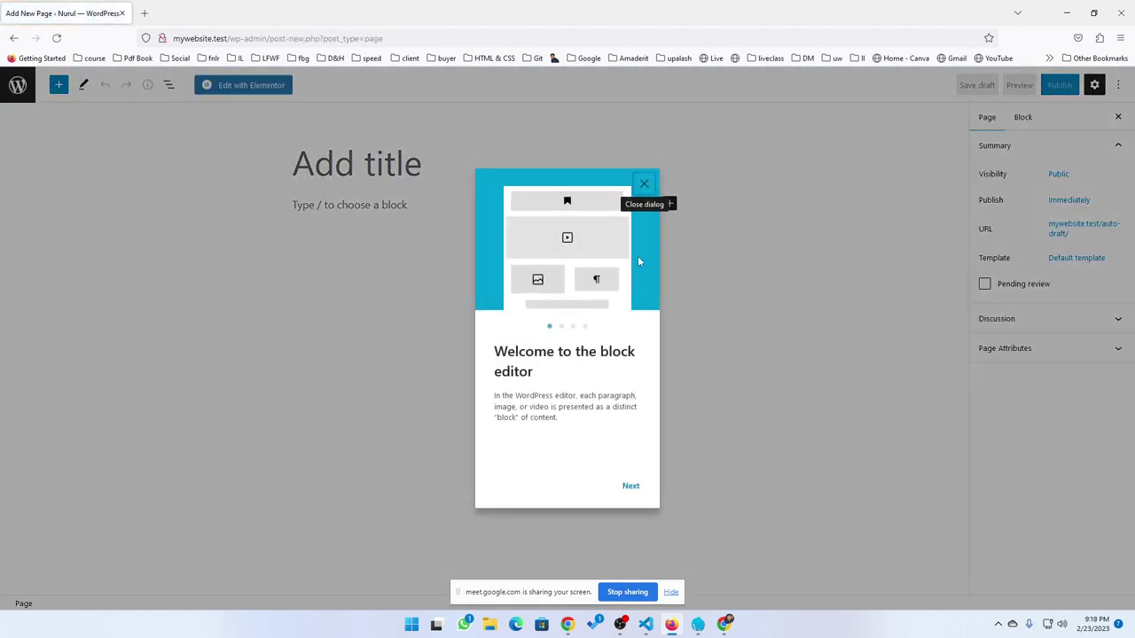
pyautogui.click(646, 187)
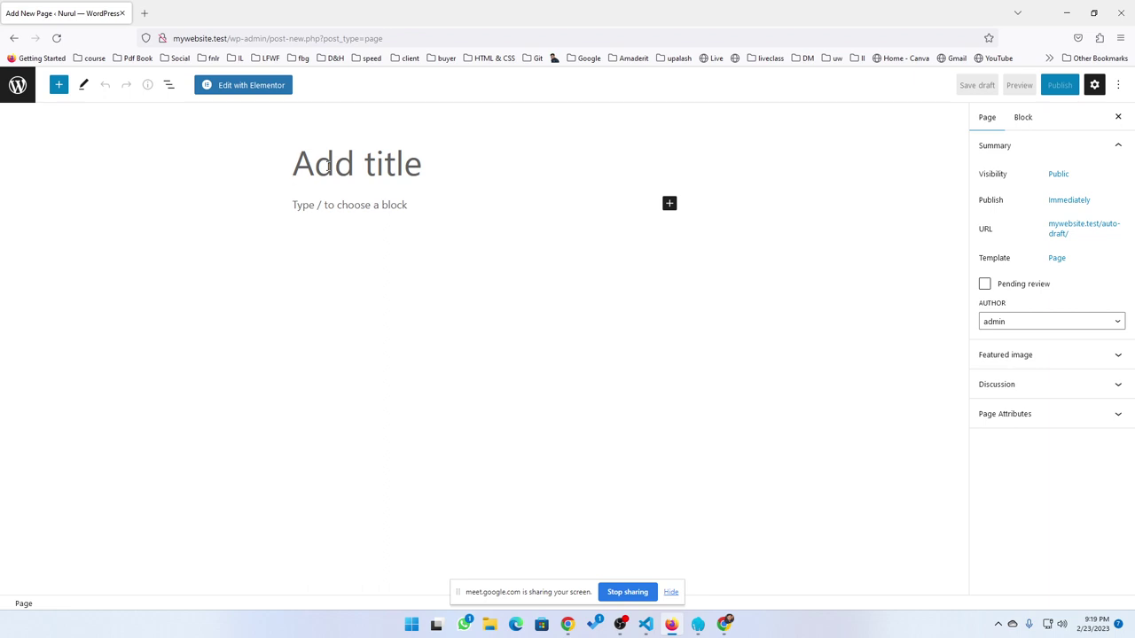
# Step: Title the new page "elementor" and publish it
pyautogui.write('elem')
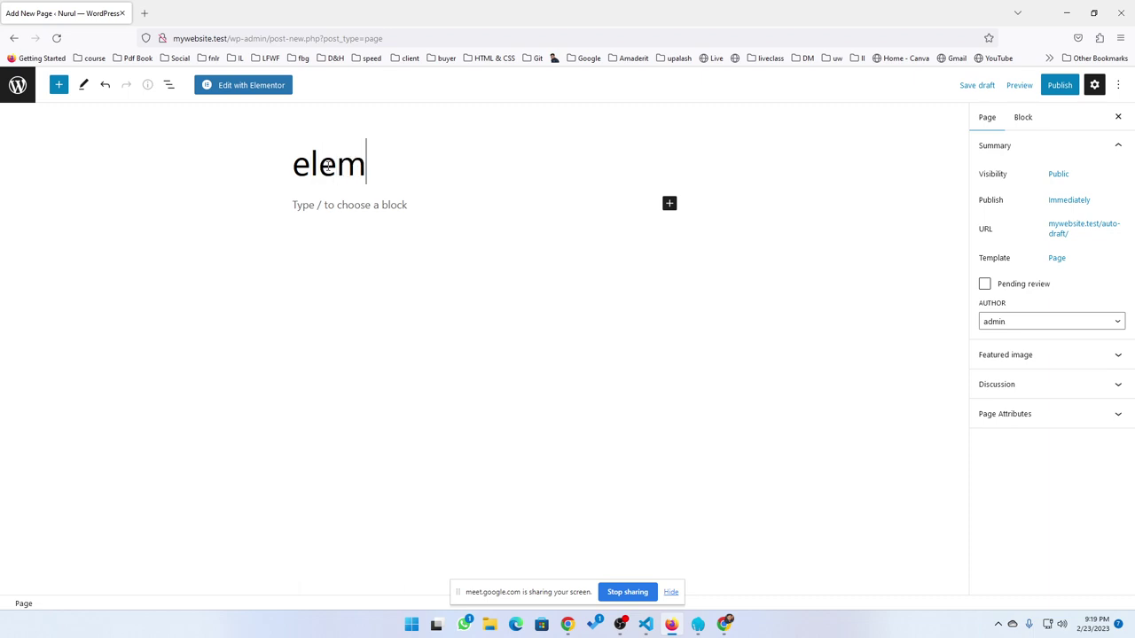
pyautogui.write('te')
pyautogui.write('entor')
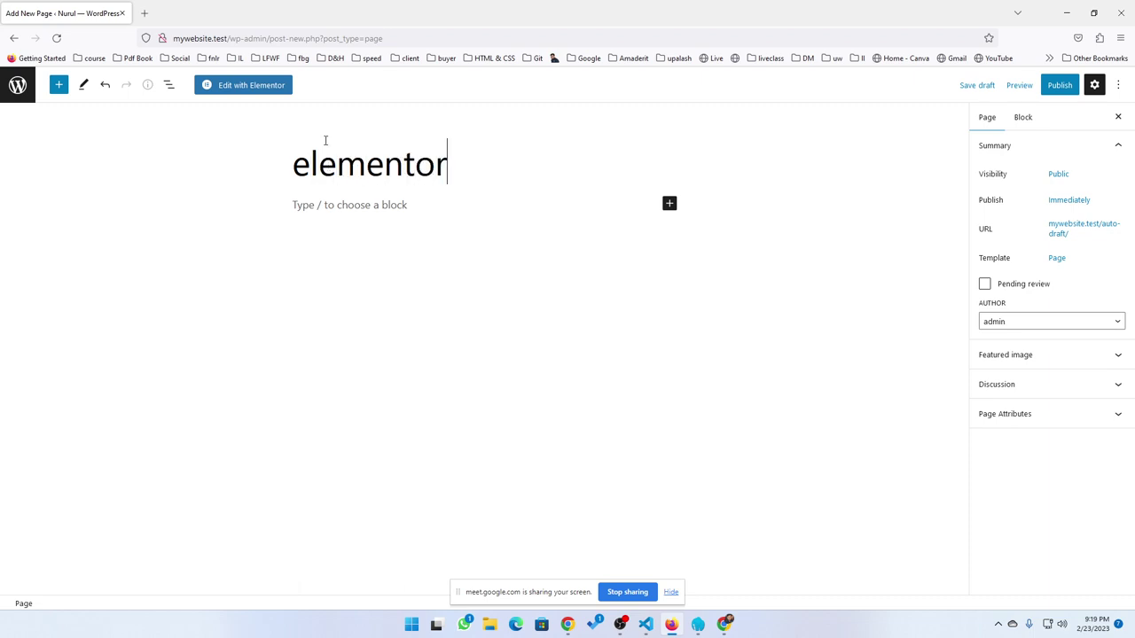
pyautogui.click(1061, 85)
pyautogui.click(1014, 85)
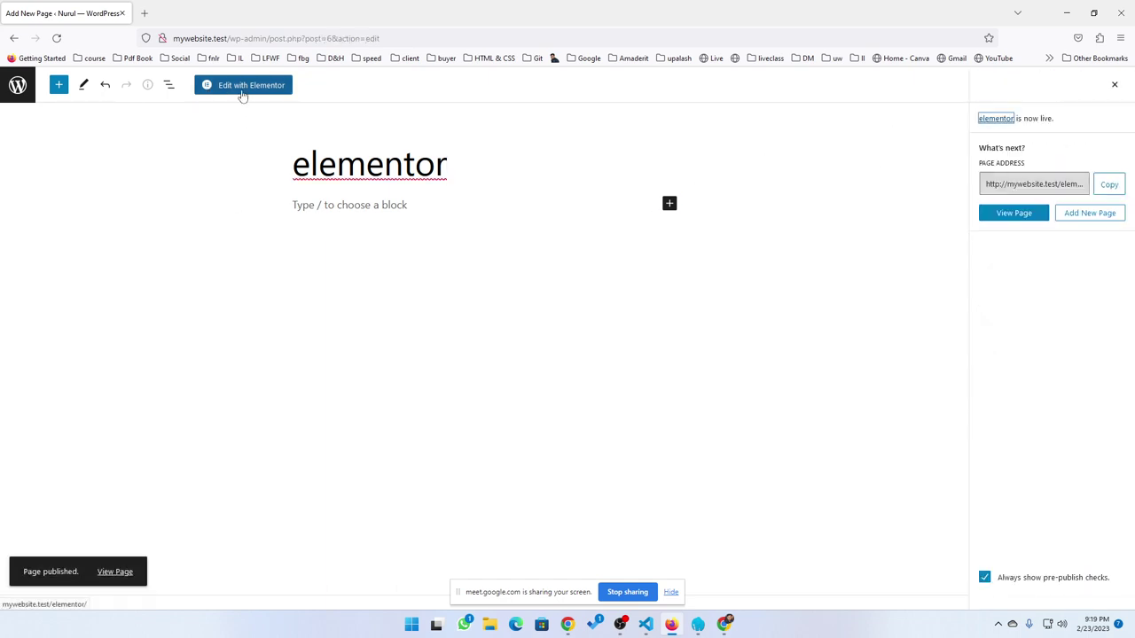
# Step: Open the page for editing in Elementor, set its page layout to Elementor Canvas and update it
pyautogui.click(267, 89)
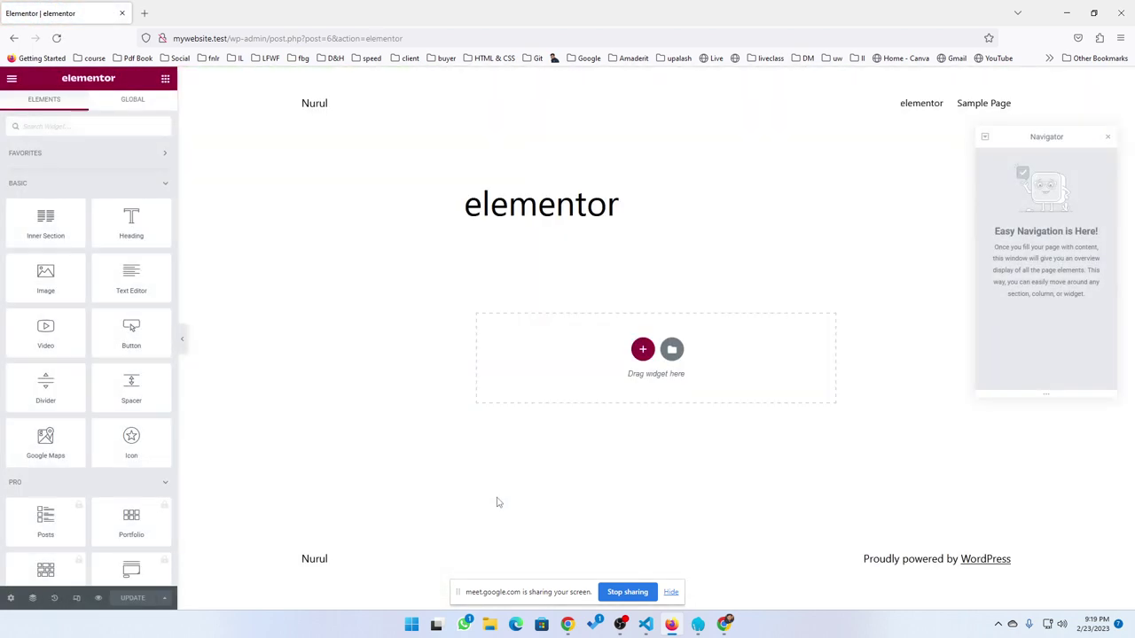
pyautogui.click(1108, 139)
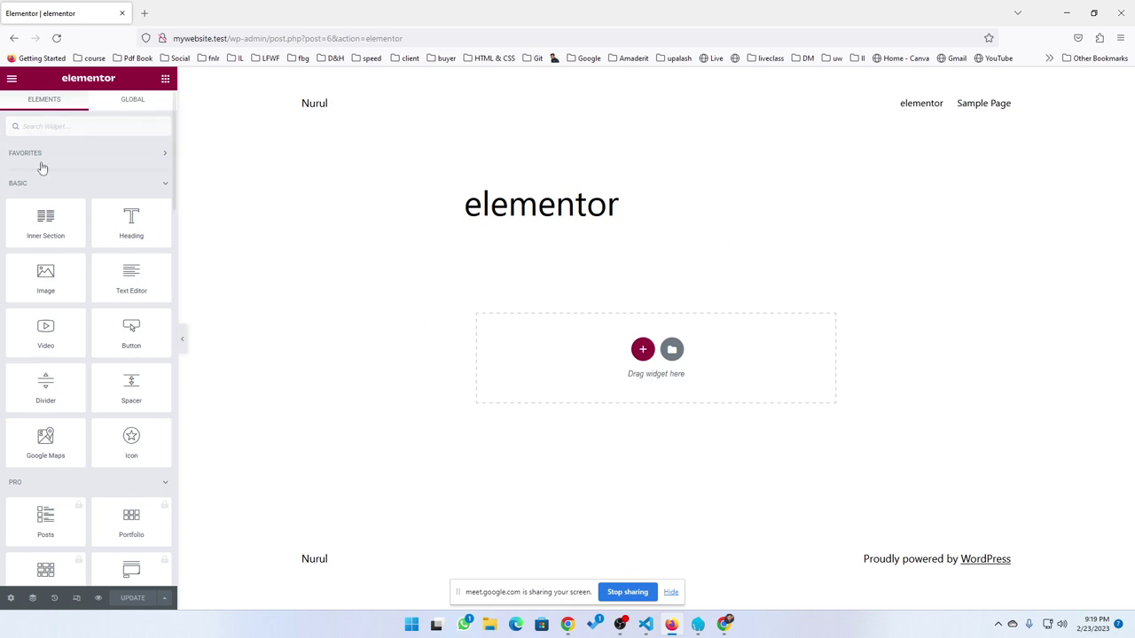
pyautogui.click(10, 598)
pyautogui.click(135, 367)
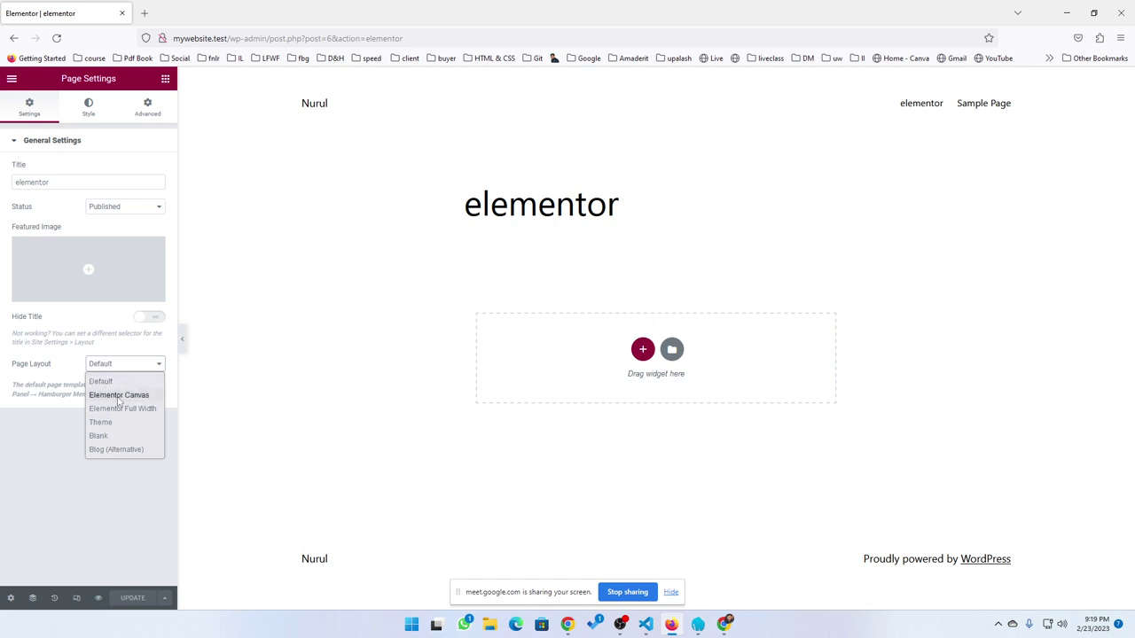
pyautogui.click(119, 395)
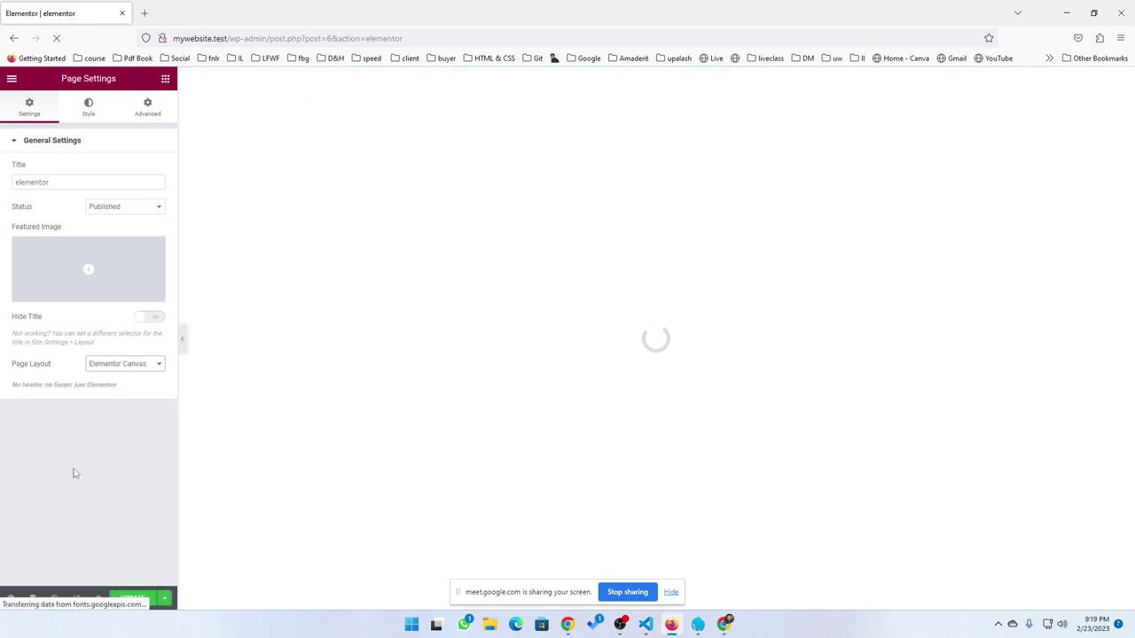
pyautogui.click(132, 598)
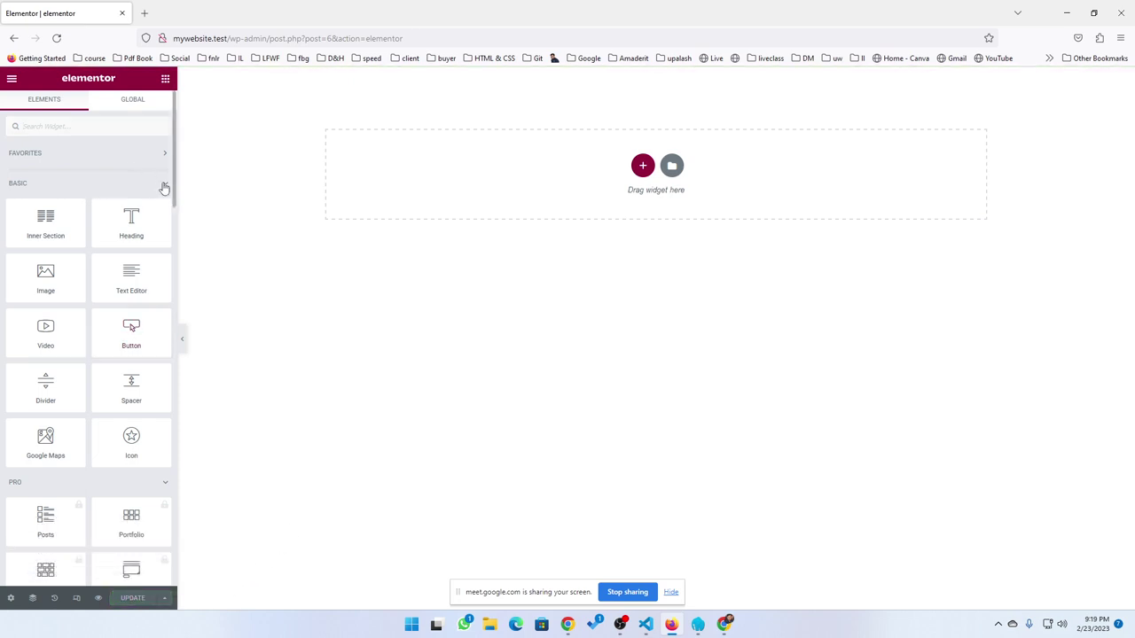
# Step: Collapse the Basic and Pro widget categories so the General widgets are in view
pyautogui.scroll(-5, 155, 233)
pyautogui.scroll(5, 151, 185)
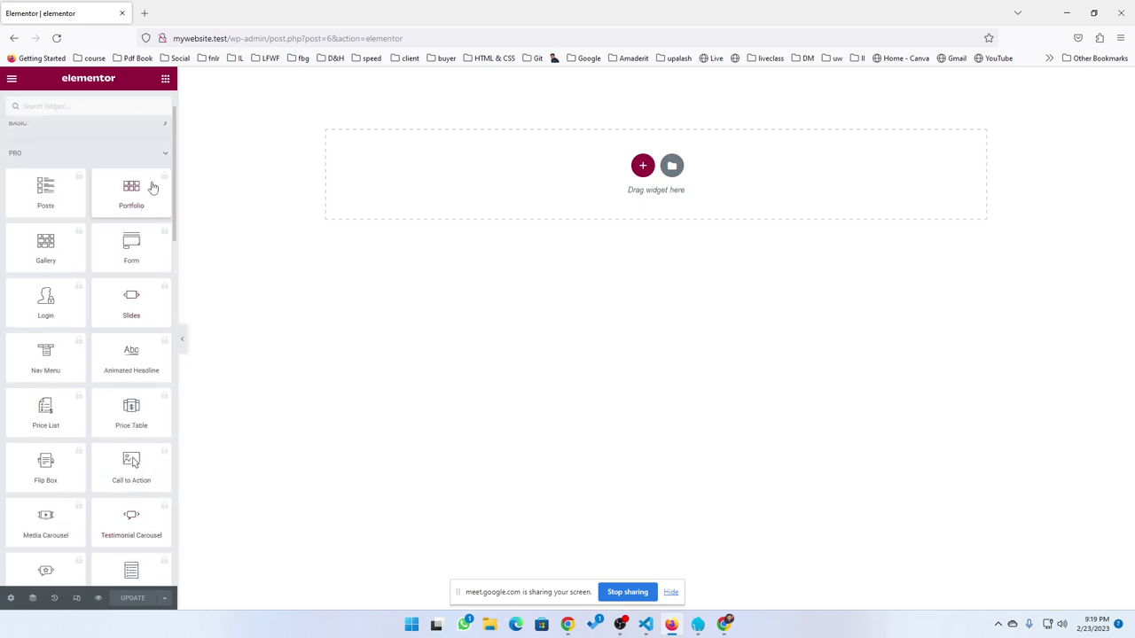
pyautogui.click(160, 155)
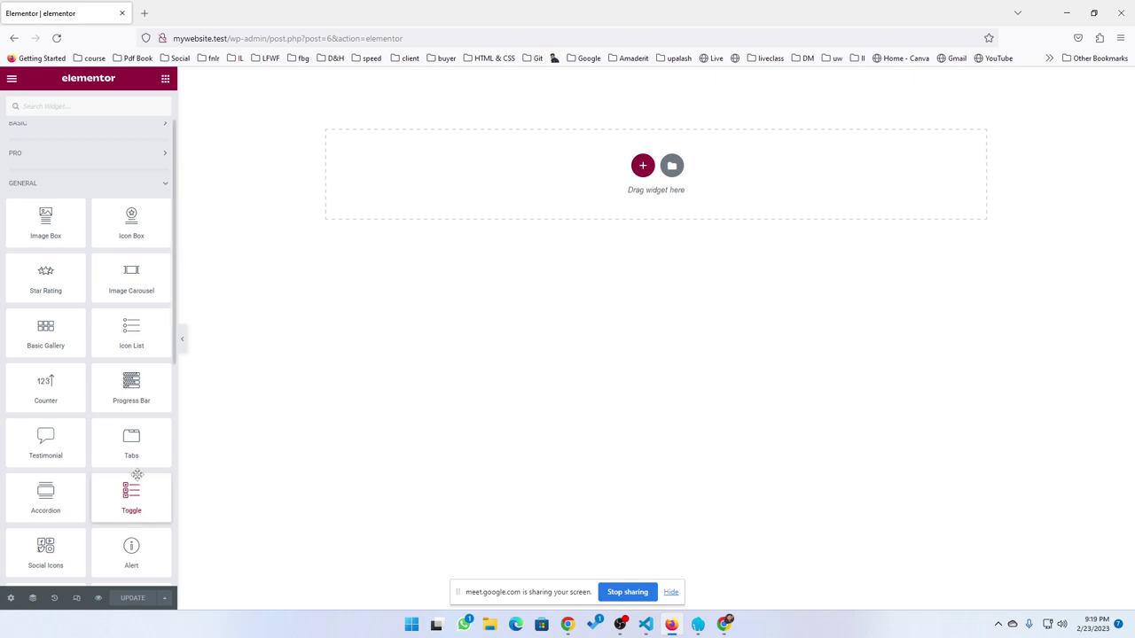
# Step: Switch to the Google Meet call in Chrome, admit the waiting participant, and return to the Elementor editor in Firefox
pyautogui.moveTo(646, 628)
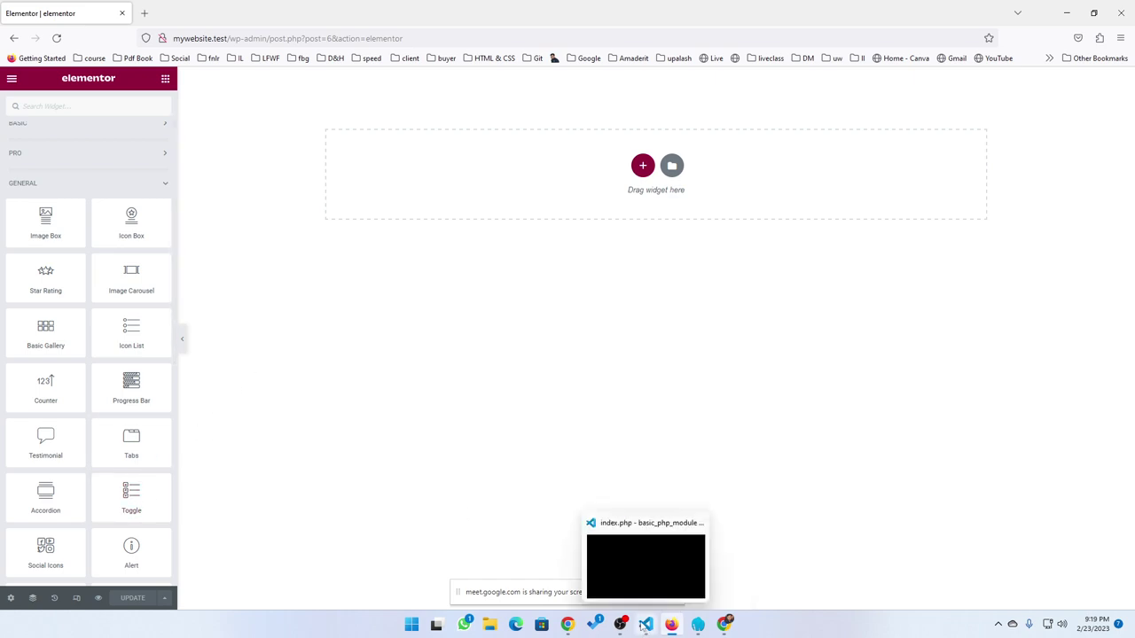
pyautogui.click(725, 624)
pyautogui.click(691, 130)
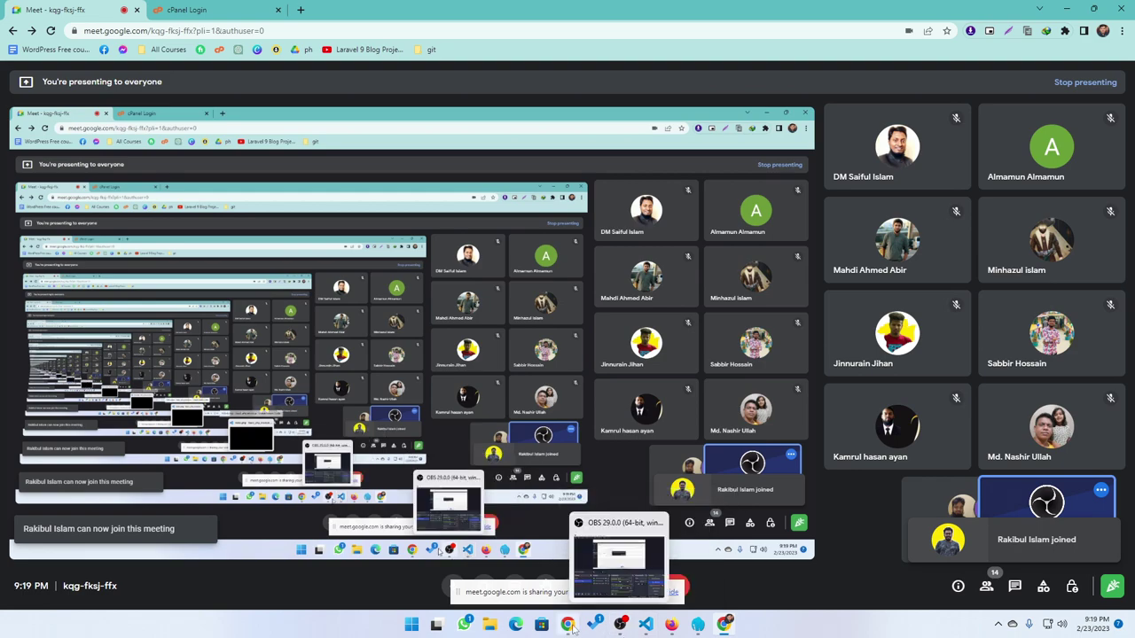
pyautogui.click(671, 625)
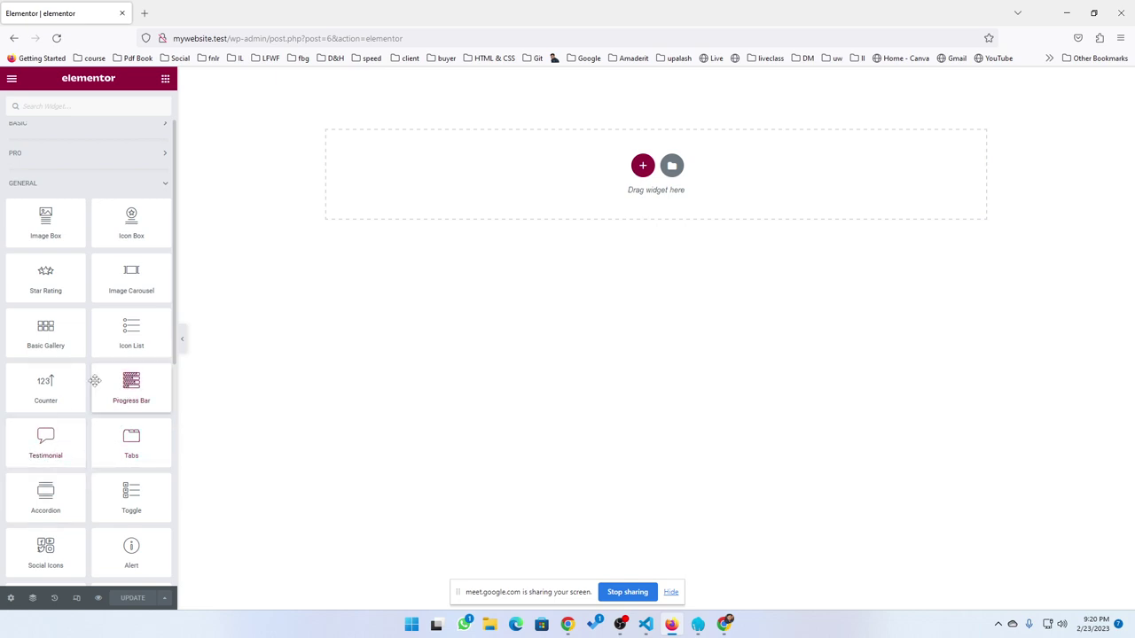
# Step: Add a single-column section to the page and place a Tabs widget in it, trying out both of its tabs
pyautogui.scroll(-2, 97, 390)
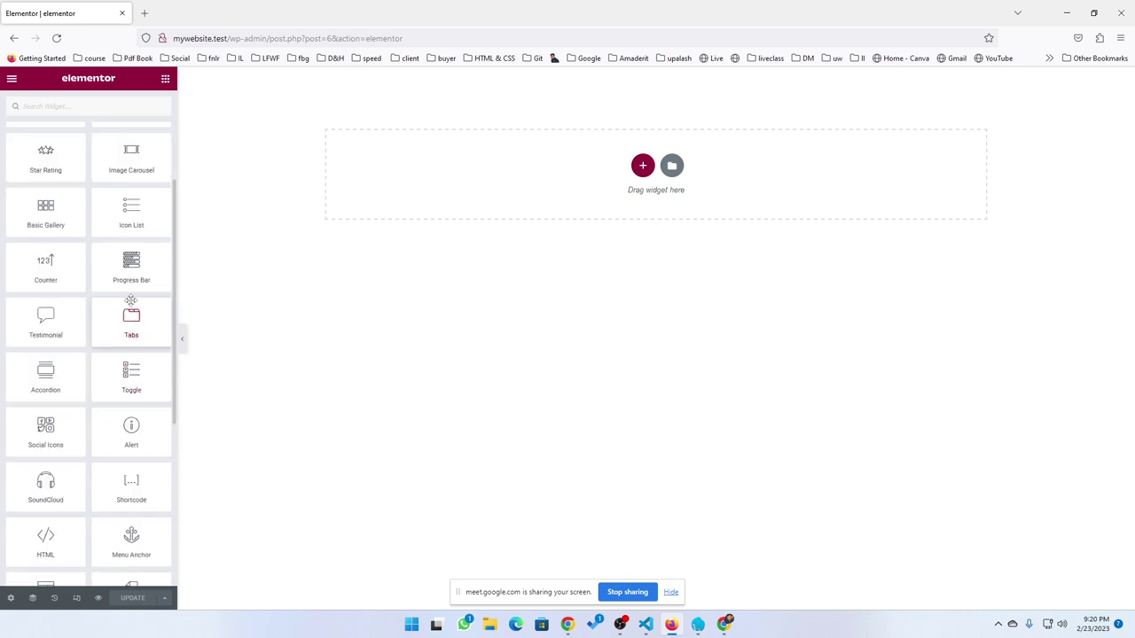
pyautogui.click(643, 165)
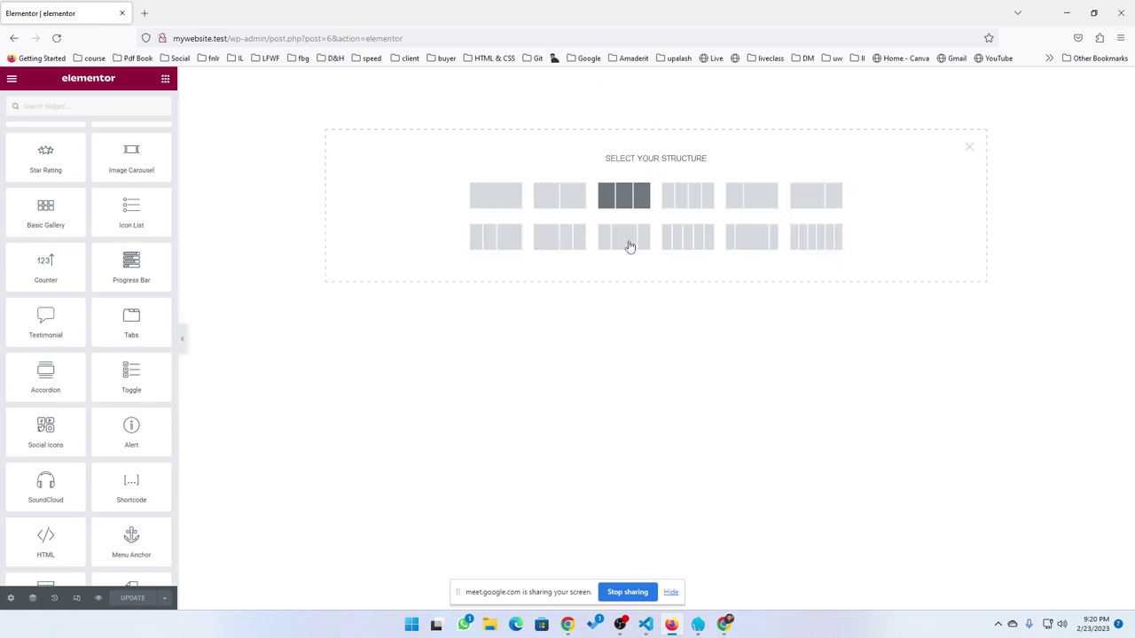
pyautogui.click(512, 201)
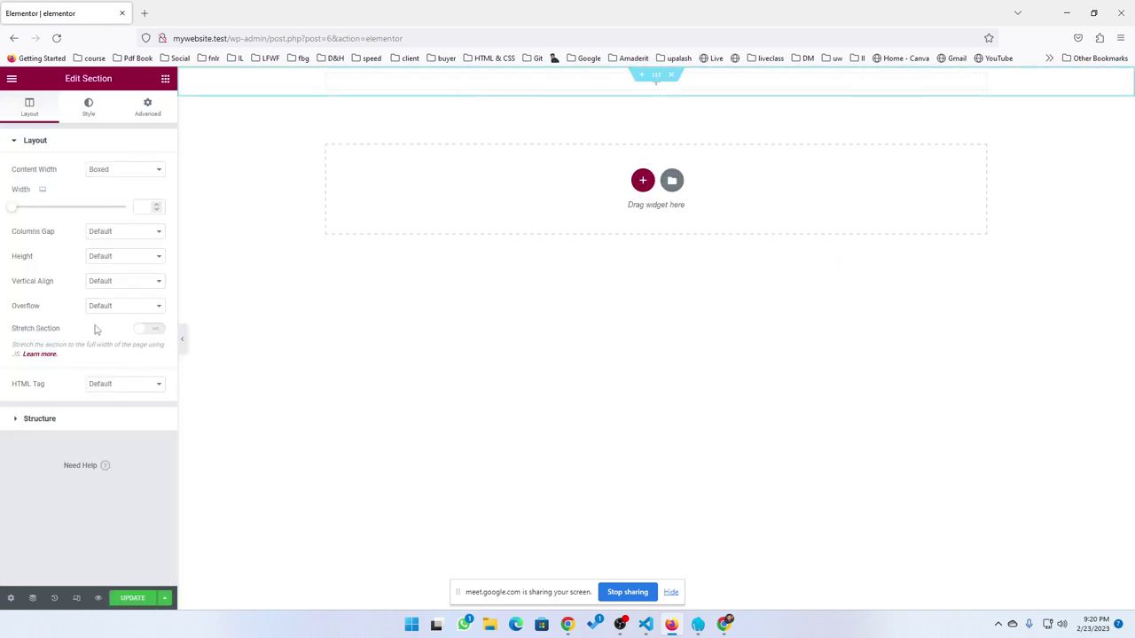
pyautogui.click(165, 80)
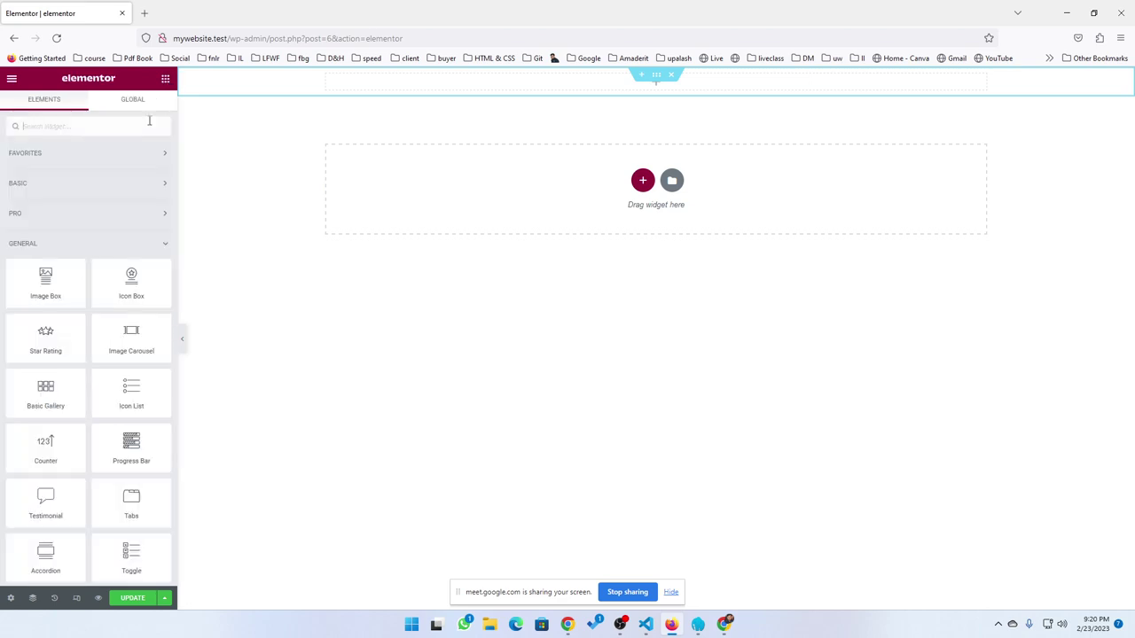
pyautogui.moveTo(127, 507); pyautogui.dragTo(529, 130)
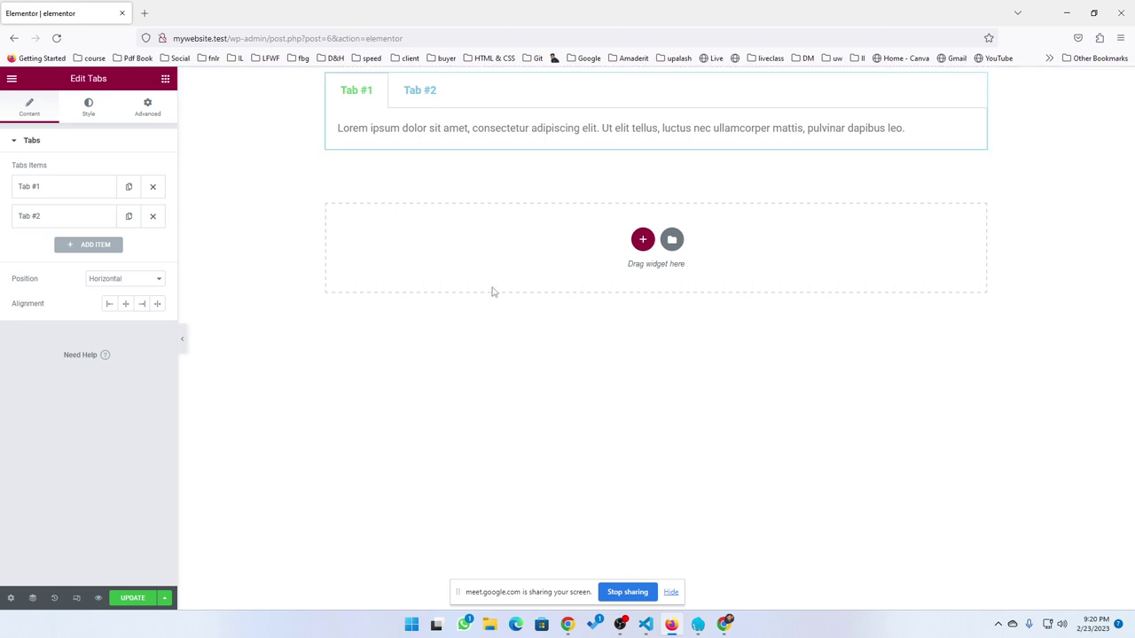
pyautogui.click(421, 92)
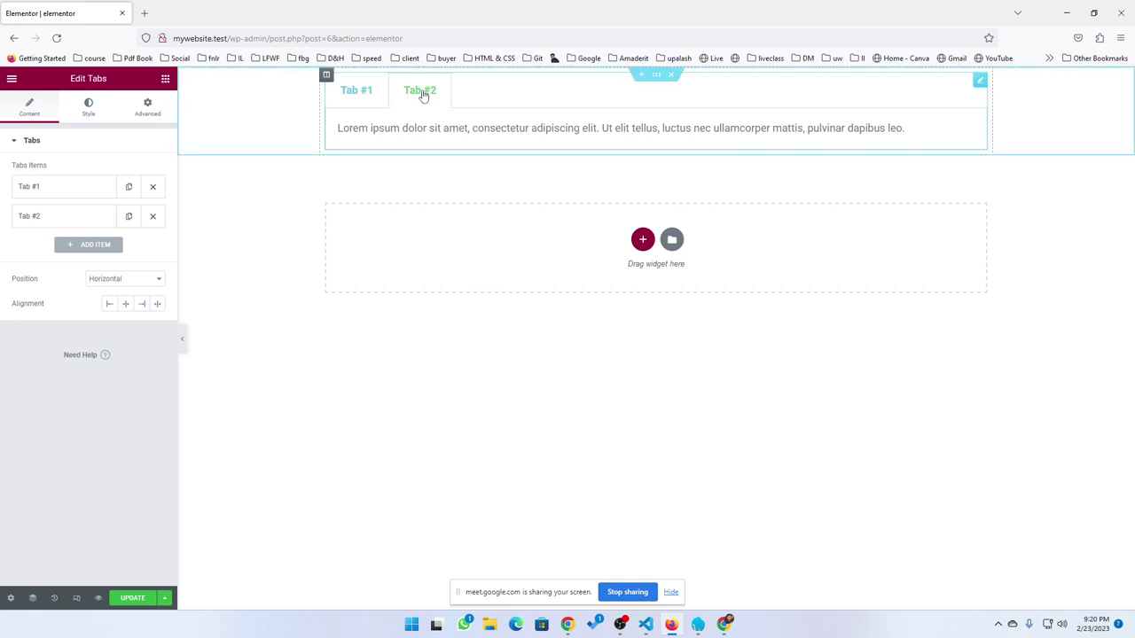
pyautogui.click(358, 93)
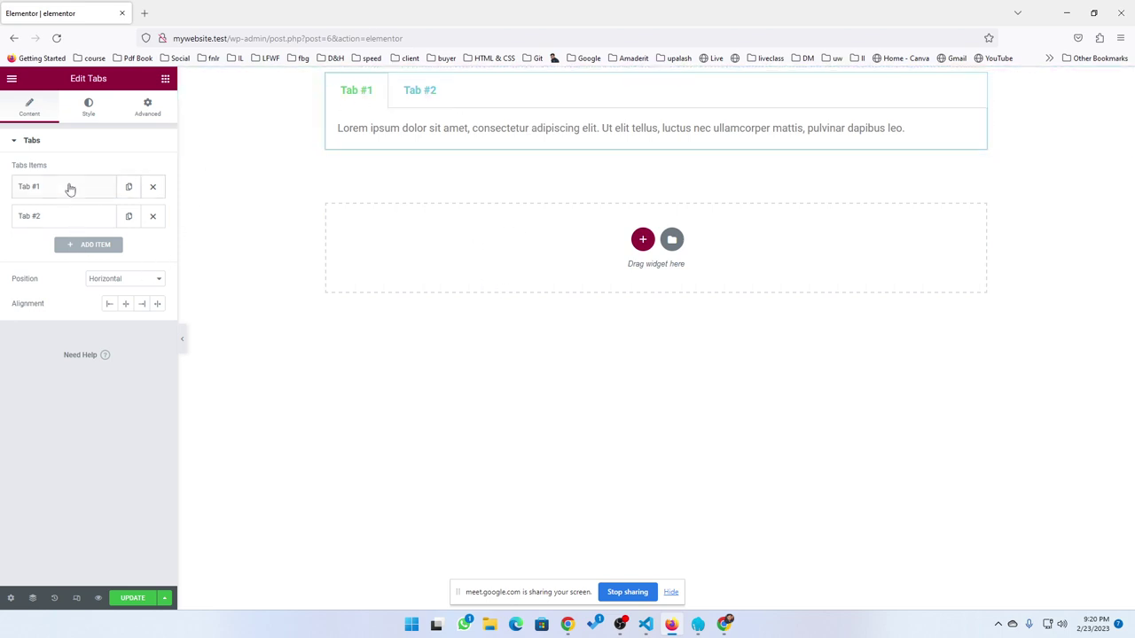
# Step: Search the web for "lorem ipsum" in a new browser tab and open the lipsum.com site
pyautogui.click(70, 189)
pyautogui.click(144, 14)
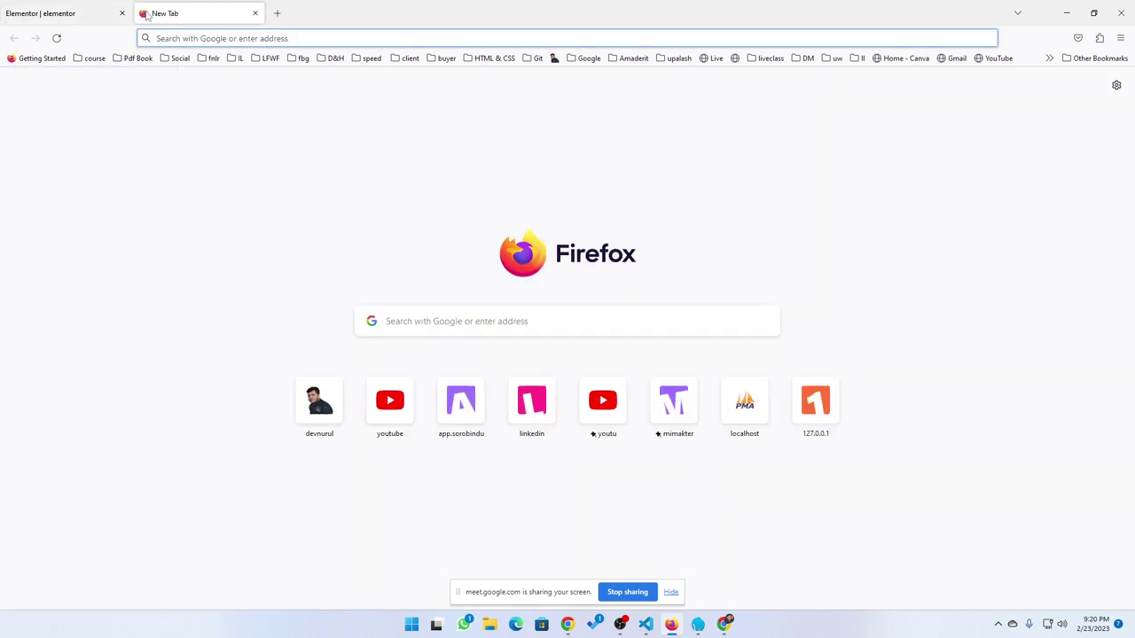
pyautogui.write('lore')
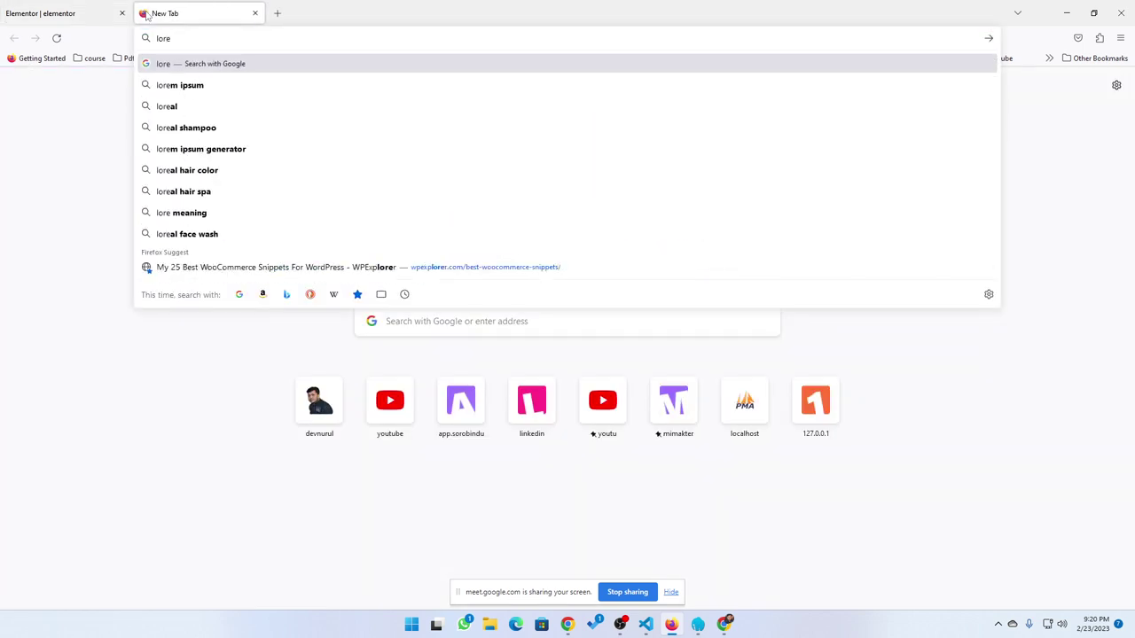
pyautogui.write('m')
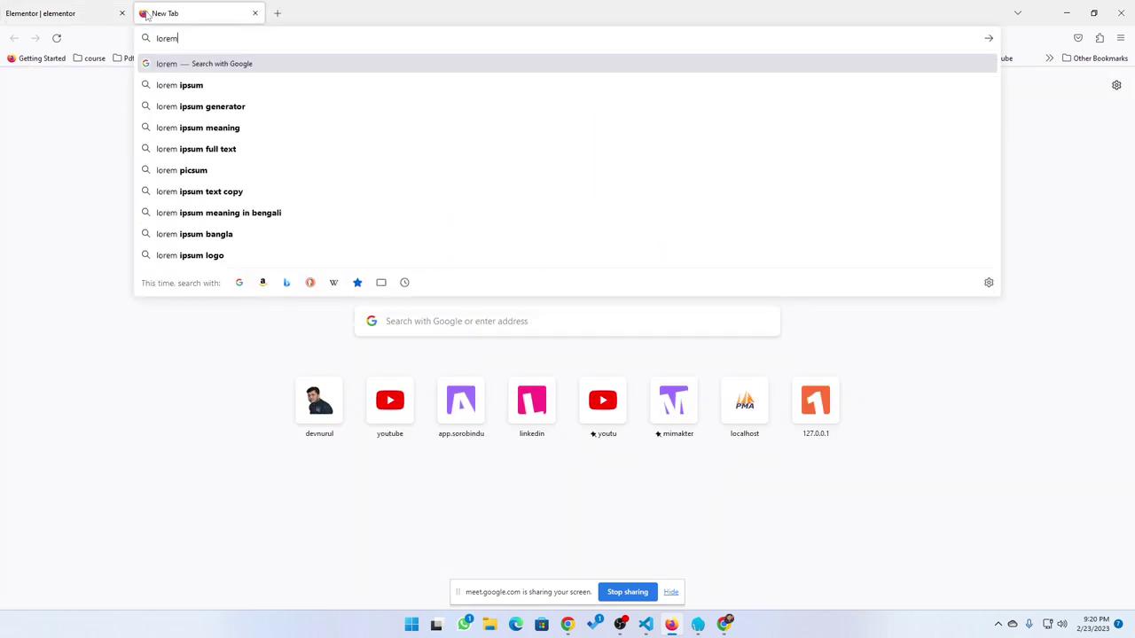
pyautogui.write(' ipsum')
pyautogui.press('Return')
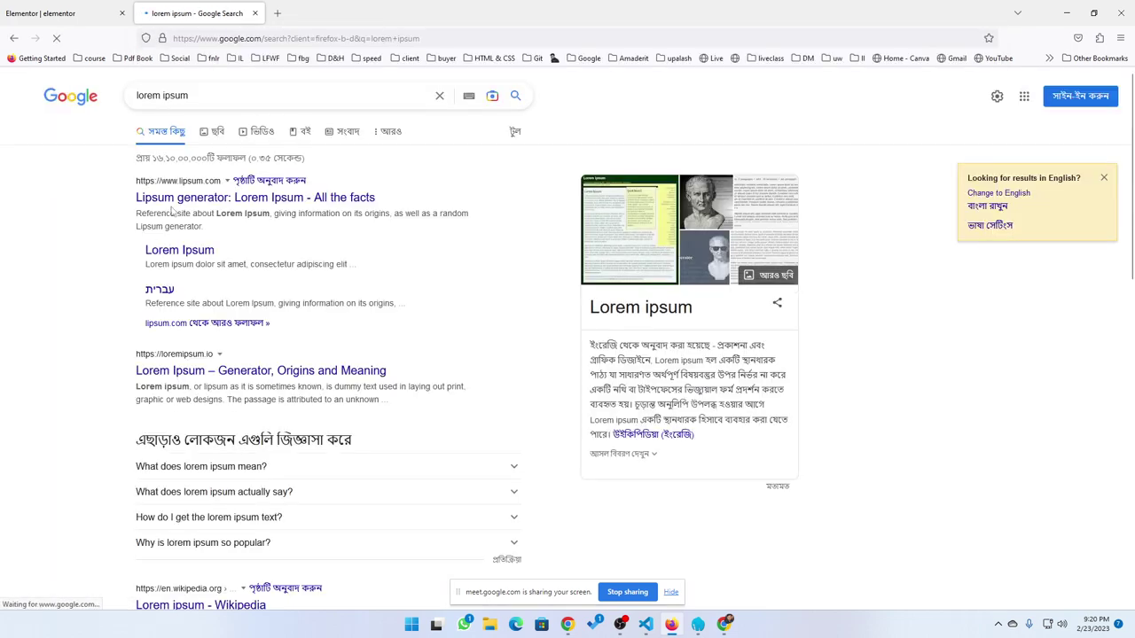
pyautogui.click(172, 202)
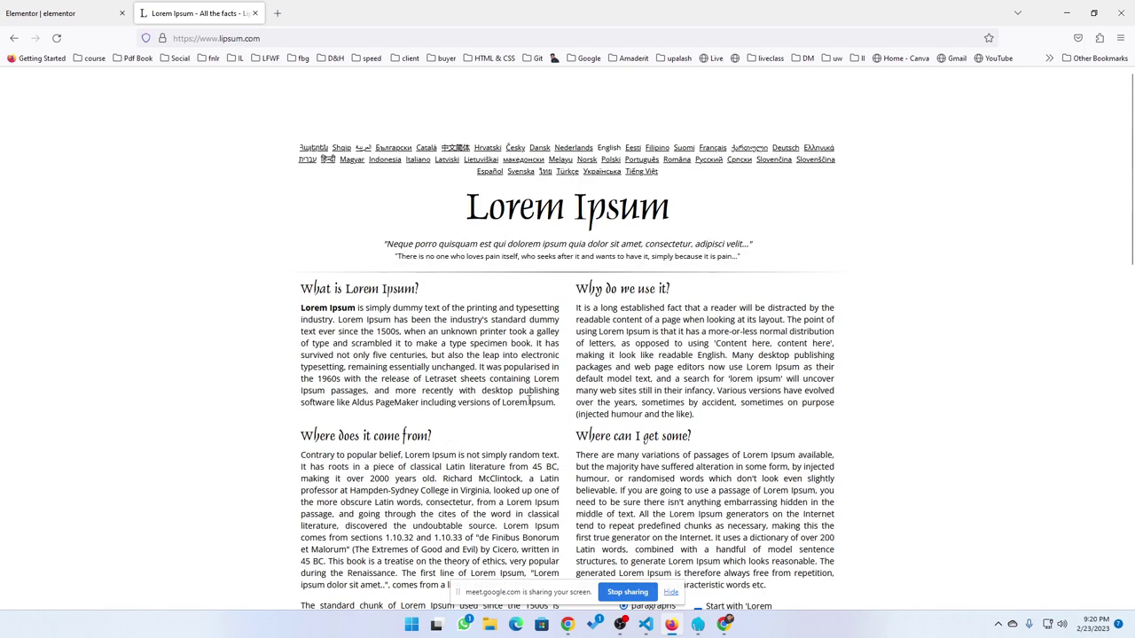
# Step: Copy the heading "What is Lorem Ipsum?" from lipsum.com and return to the Elementor page
pyautogui.moveTo(554, 407); pyautogui.dragTo(302, 331)
pyautogui.moveTo(428, 300); pyautogui.dragTo(300, 289)
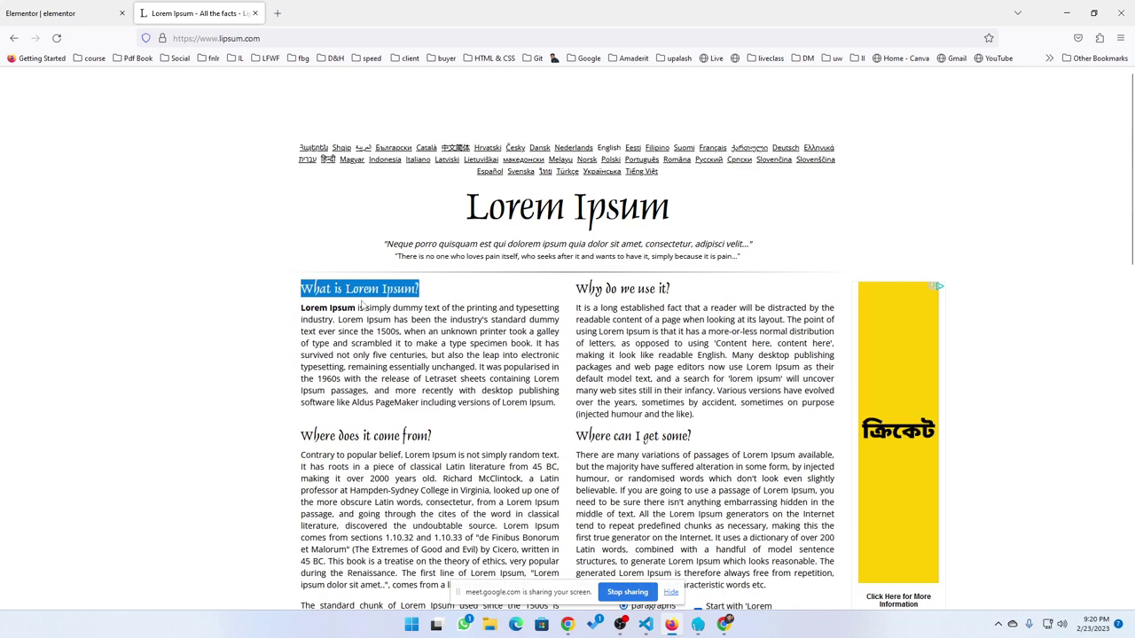
pyautogui.click(53, 13)
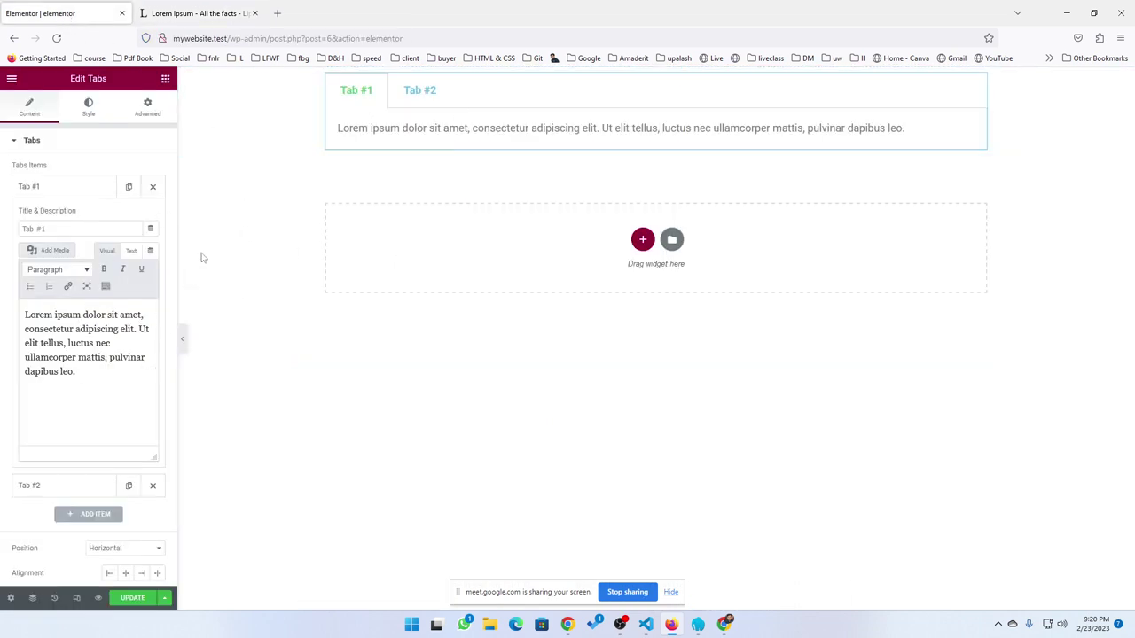
# Step: Remove the Tab #1 item from the Tabs widget after switching between both tabs in the preview
pyautogui.click(418, 92)
pyautogui.click(356, 92)
pyautogui.click(422, 92)
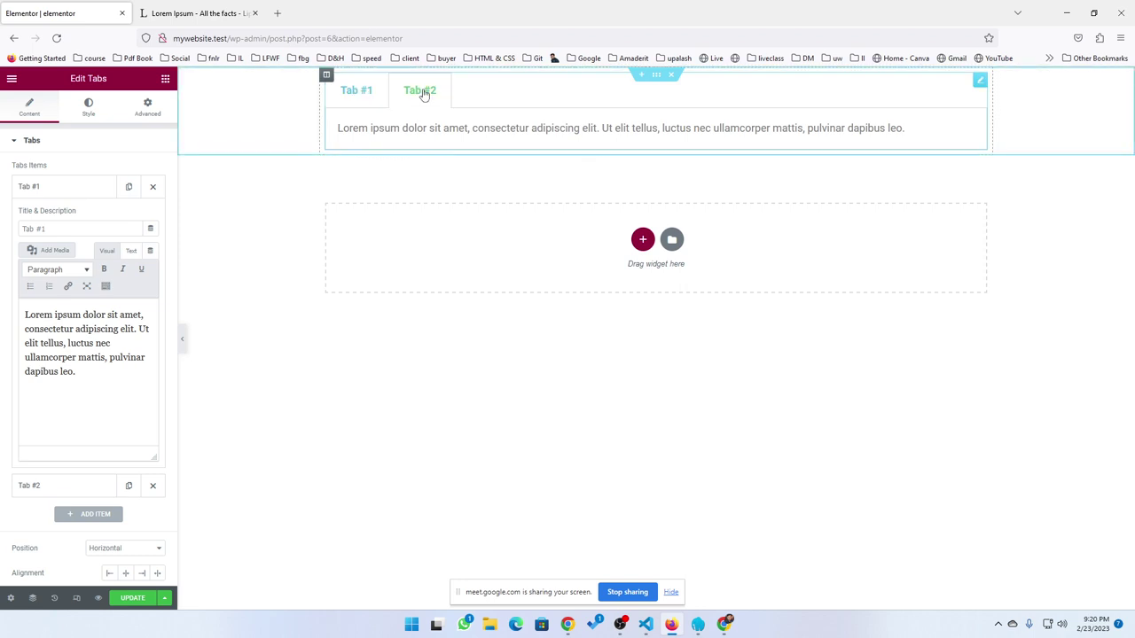
pyautogui.click(152, 186)
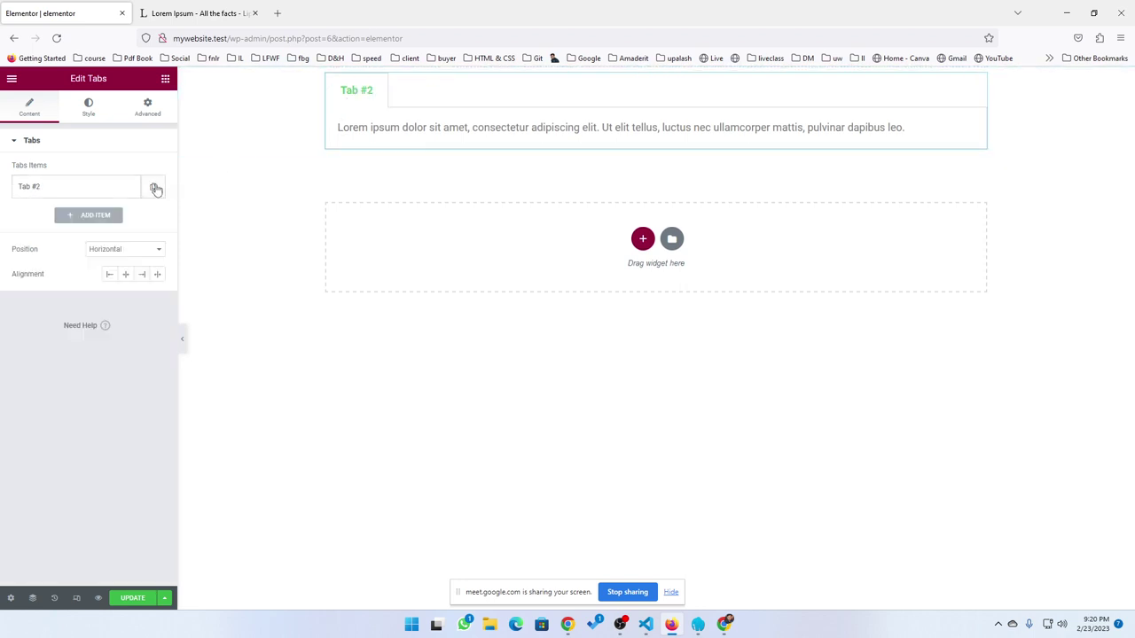
# Step: Change the title of the remaining Tab #2 item to "What is Lorem Ipsum?"
pyautogui.click(67, 188)
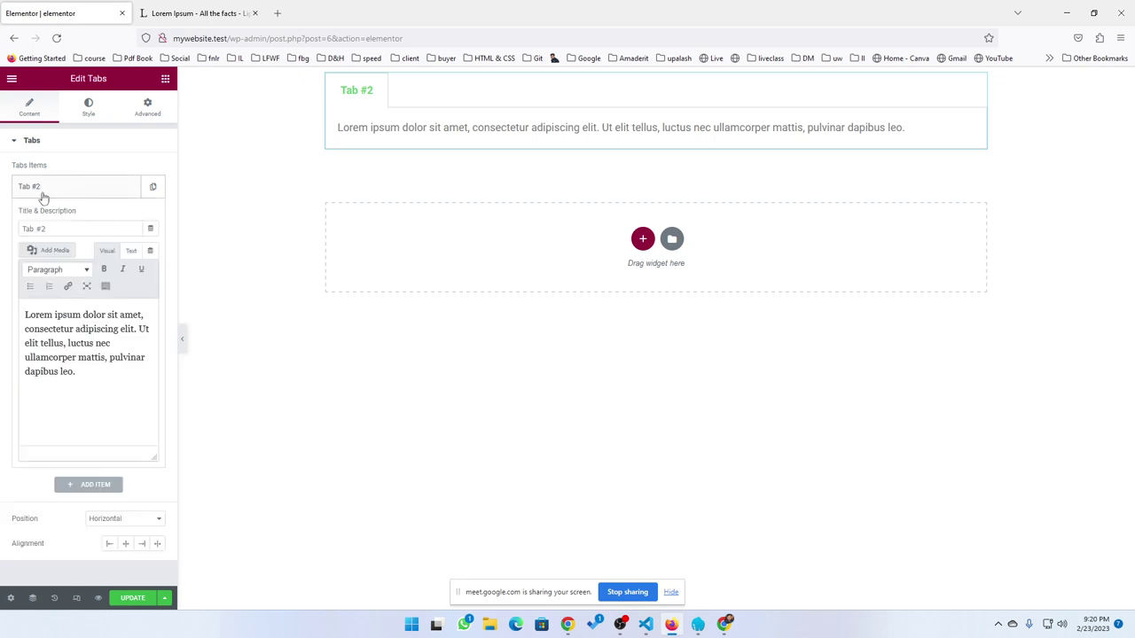
pyautogui.moveTo(64, 227); pyautogui.dragTo(5, 233)
pyautogui.write('What is Lorem Ipsum?')
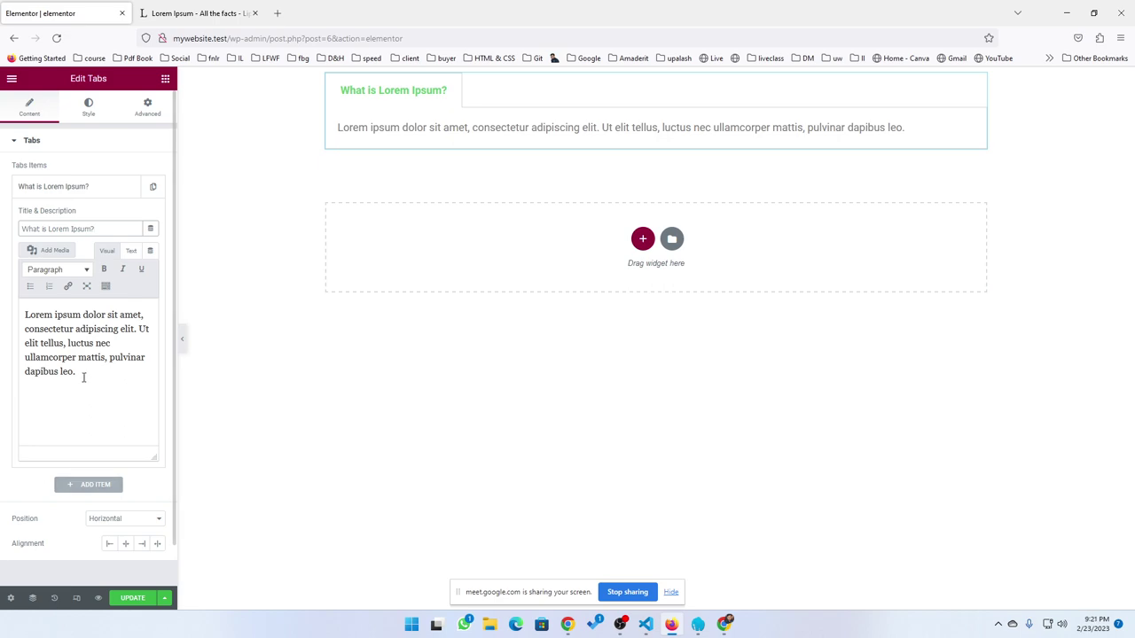
pyautogui.click(724, 624)
pyautogui.click(724, 624)
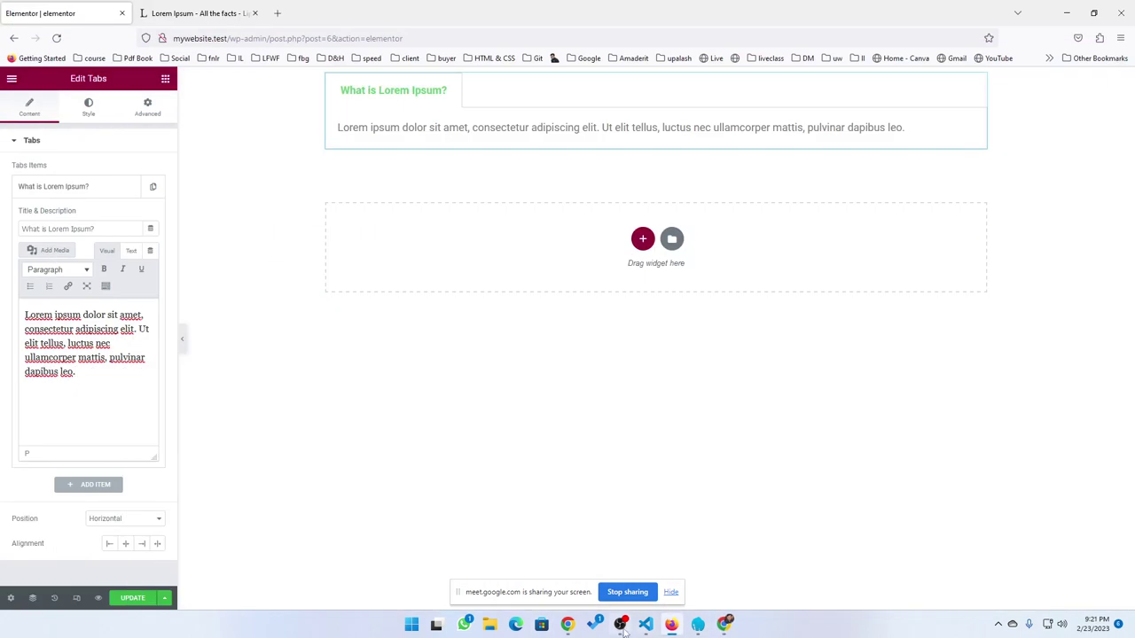
pyautogui.moveTo(670, 630)
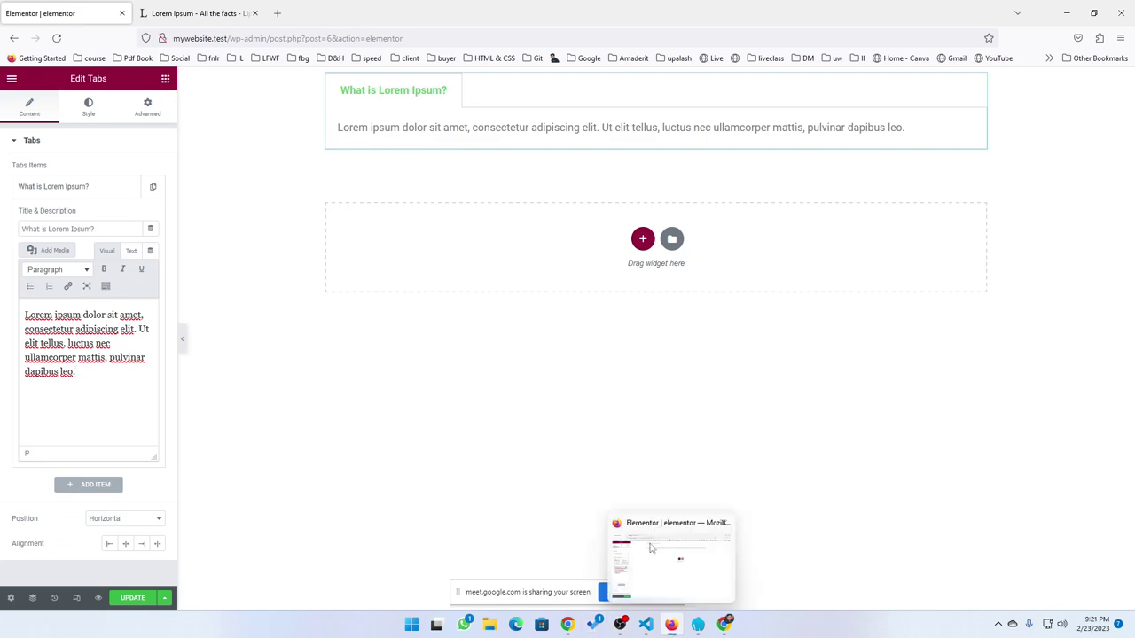
# Step: Replace the "What is Lorem Ipsum?" item's content with the paragraph copied from under that heading on lipsum.com
pyautogui.click(199, 13)
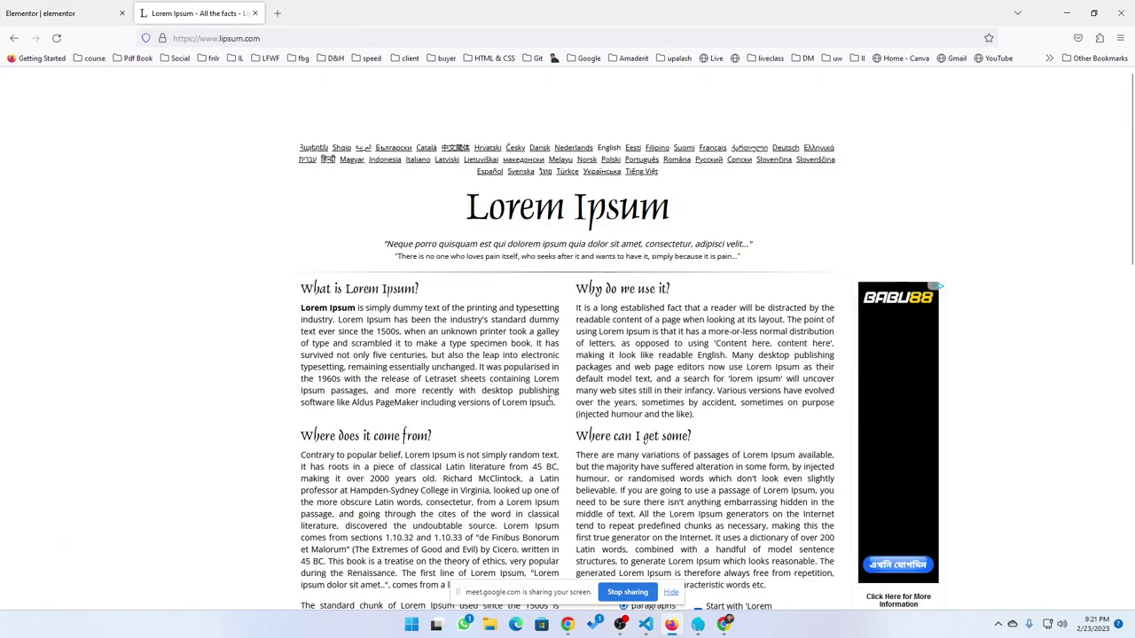
pyautogui.moveTo(550, 401); pyautogui.dragTo(301, 308)
pyautogui.hotkey('ctrl', 'c')
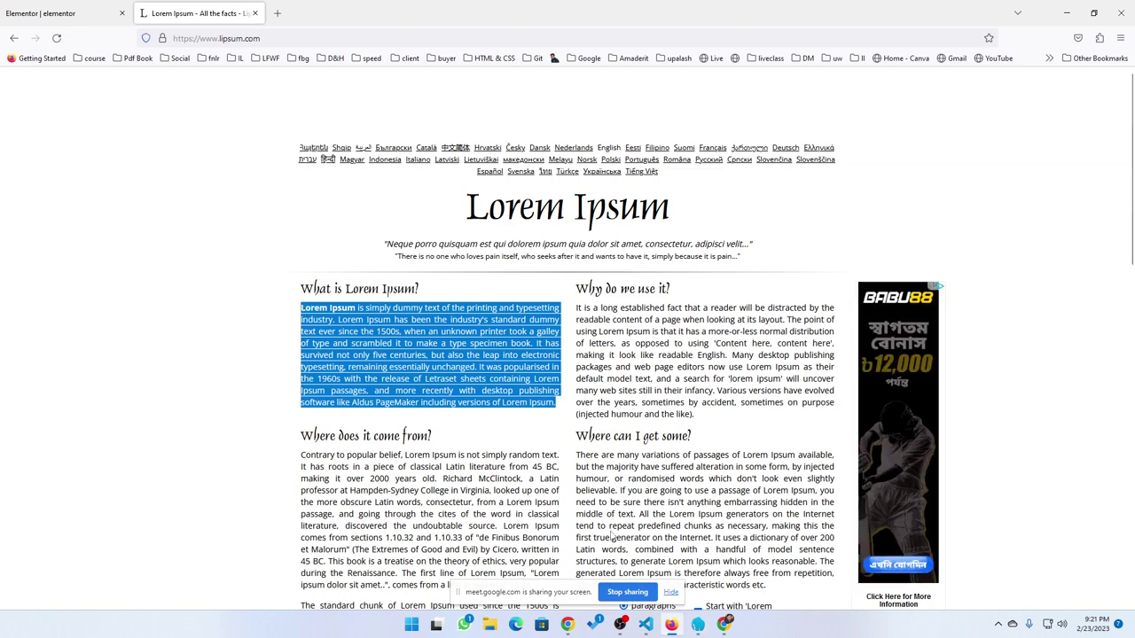
pyautogui.click(40, 13)
pyautogui.moveTo(98, 374); pyautogui.dragTo(11, 306)
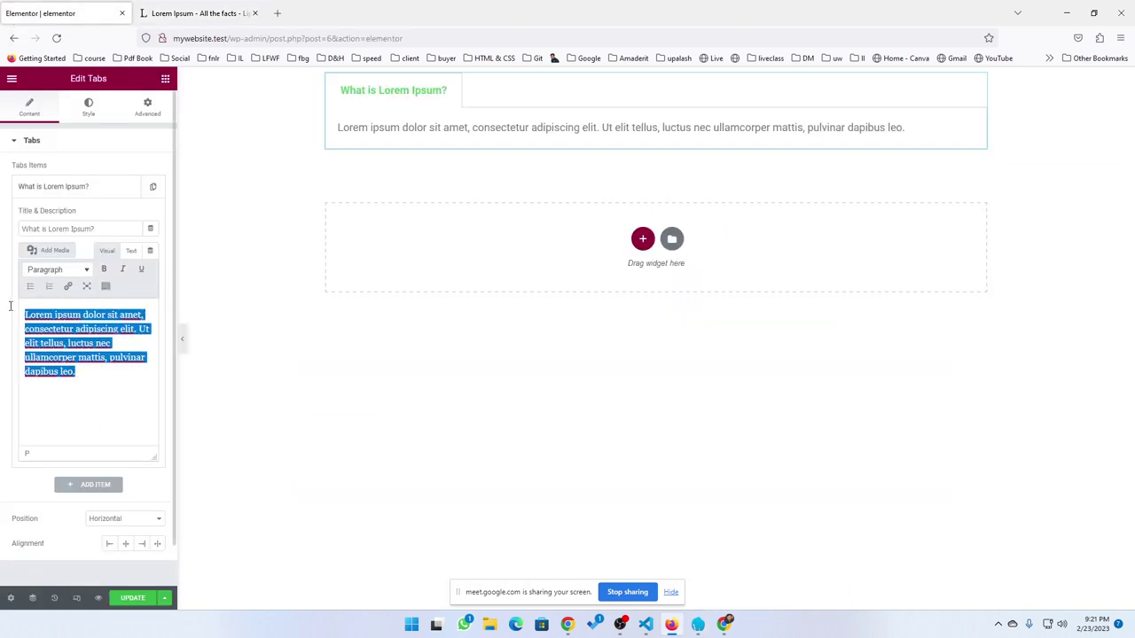
pyautogui.hotkey('ctrl', 'v')
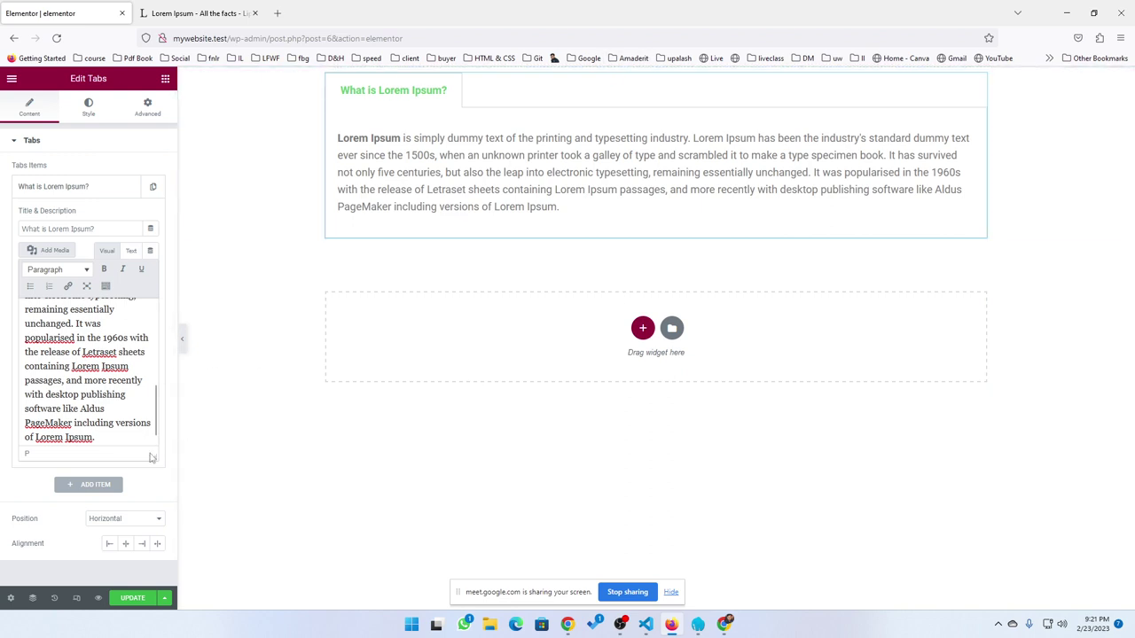
# Step: Add a second item to the Tabs widget and title it "Why do we use it?", copied from lipsum.com
pyautogui.click(109, 189)
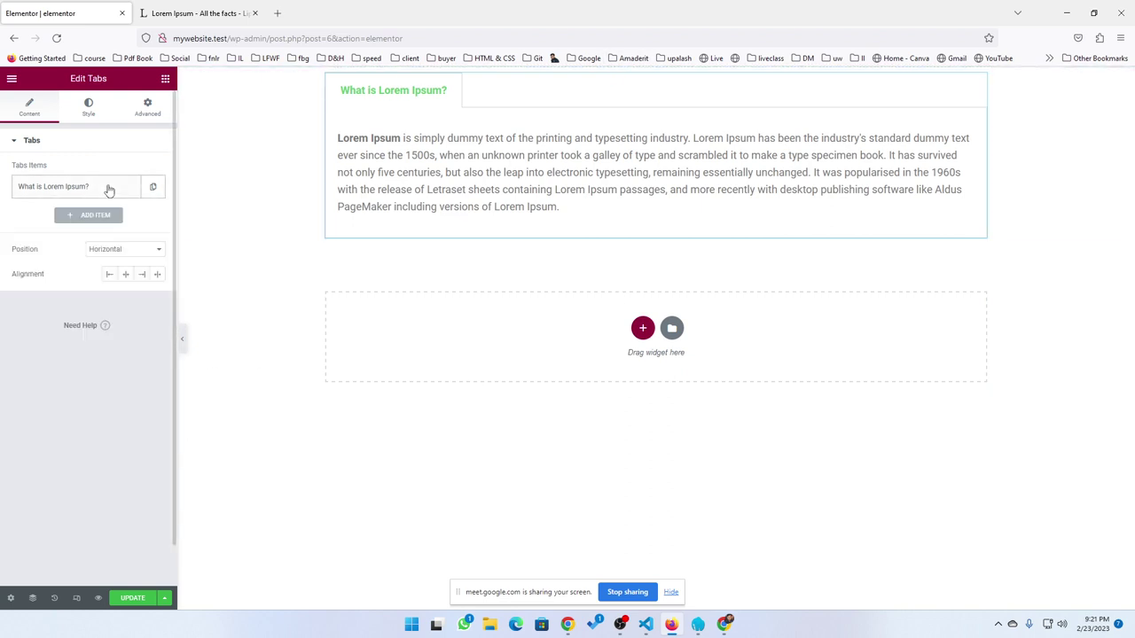
pyautogui.click(153, 189)
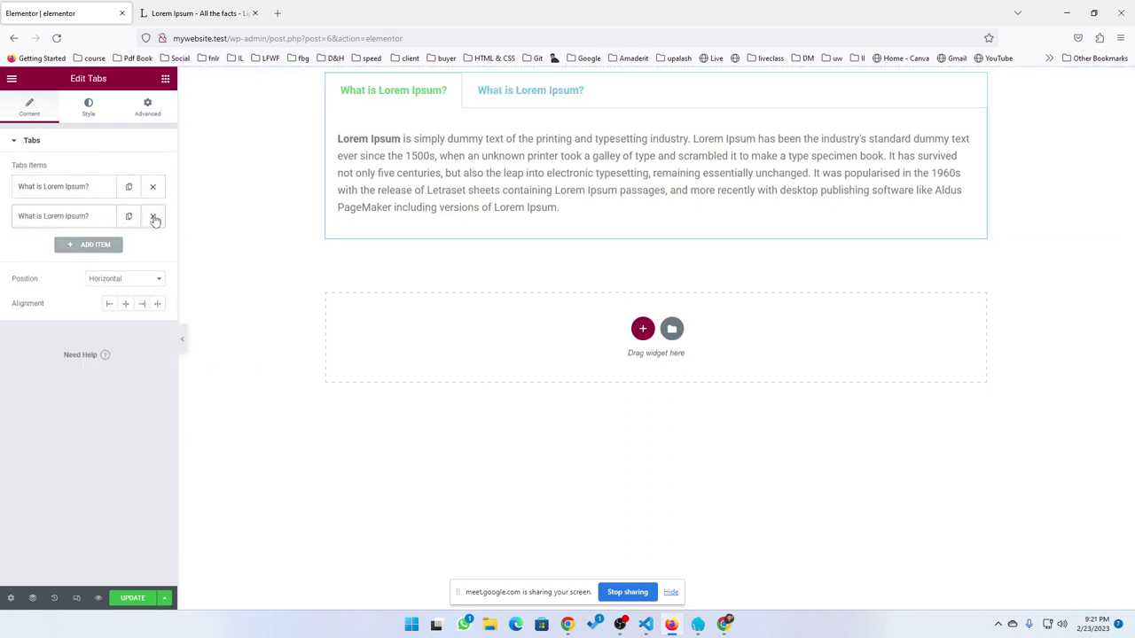
pyautogui.click(152, 216)
pyautogui.click(88, 216)
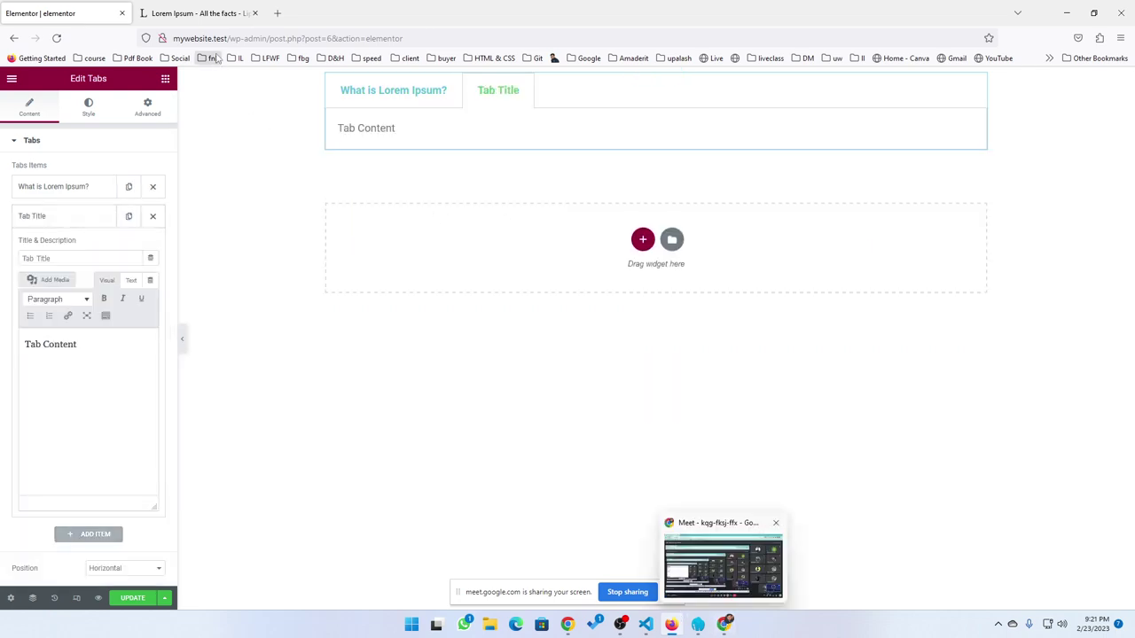
pyautogui.click(211, 13)
pyautogui.moveTo(688, 291); pyautogui.dragTo(576, 288)
pyautogui.hotkey('ctrl', 'c')
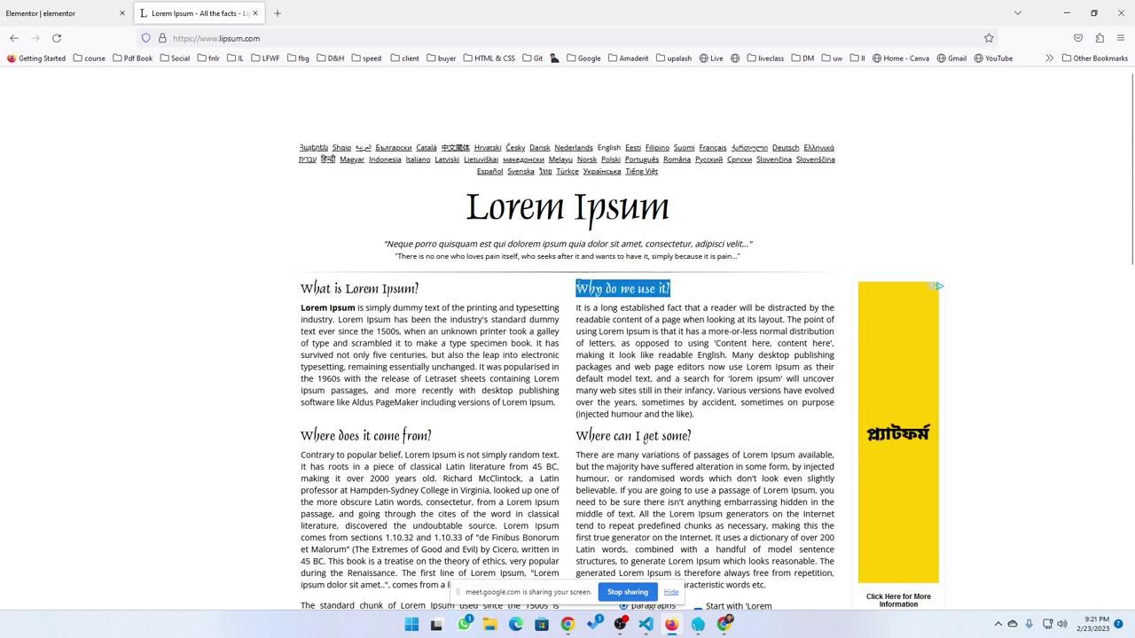
pyautogui.click(22, 21)
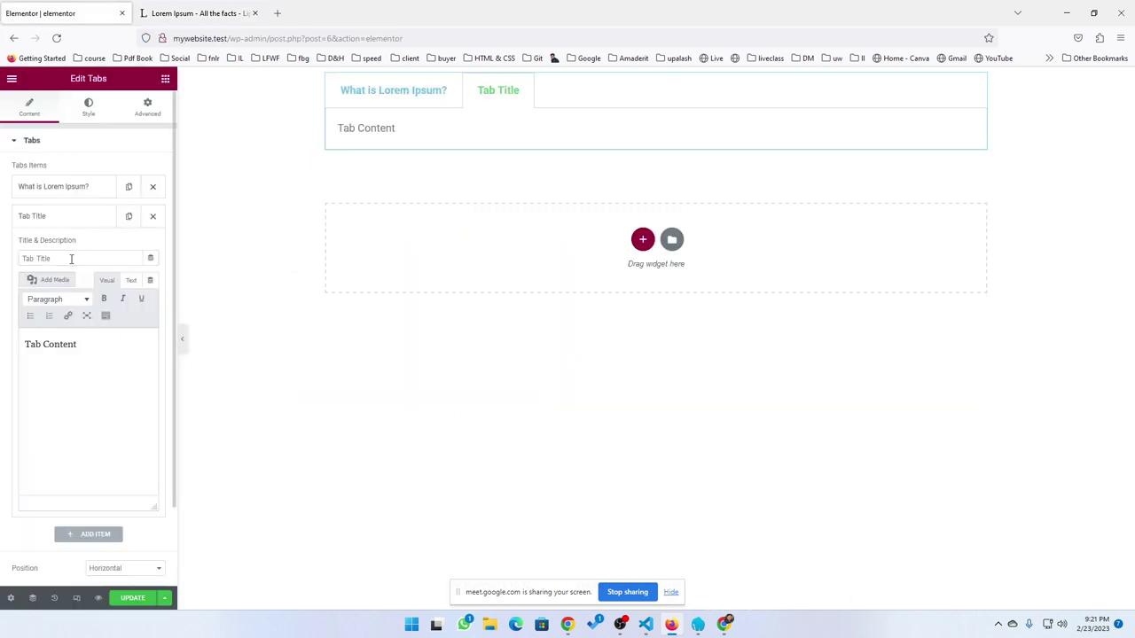
pyautogui.tripleClick(71, 258)
pyautogui.hotkey('ctrl', 'v')
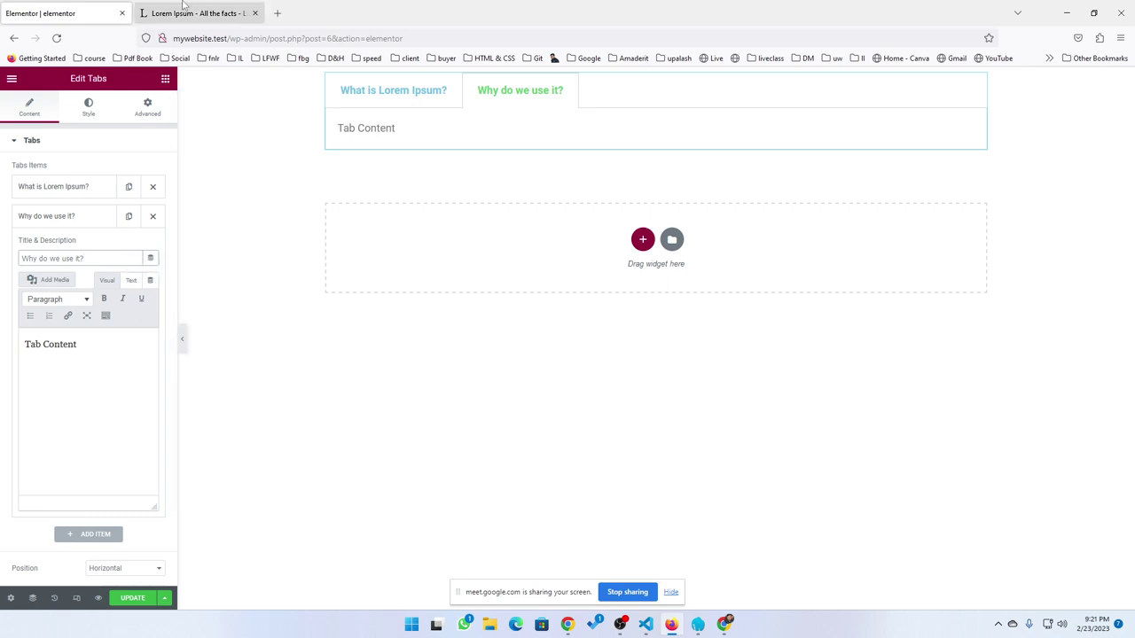
# Step: Replace the "Why do we use it?" item's placeholder content with the paragraph copied from under that heading on lipsum.com
pyautogui.click(183, 4)
pyautogui.moveTo(834, 415); pyautogui.dragTo(576, 312)
pyautogui.click(570, 315)
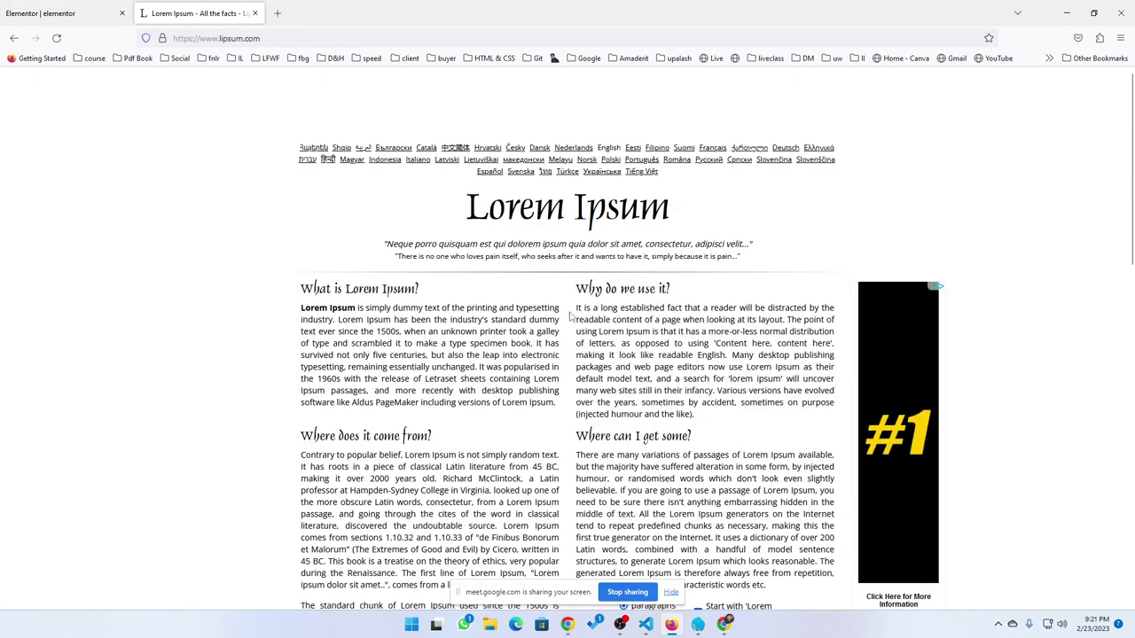
pyautogui.tripleClick(576, 310)
pyautogui.click(576, 310)
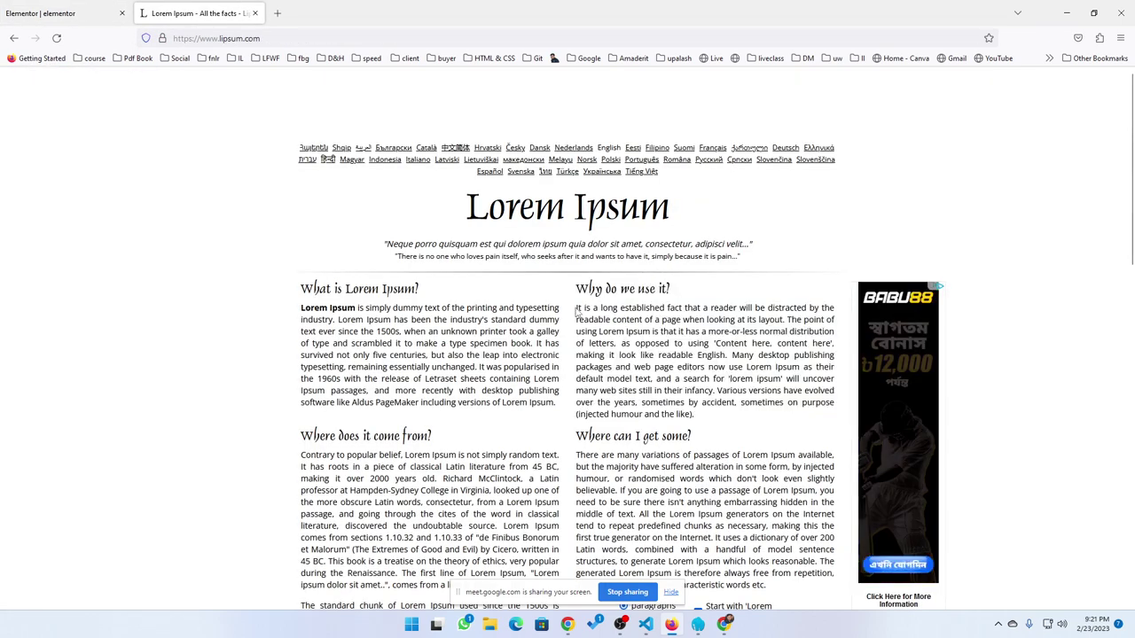
pyautogui.tripleClick(578, 311)
pyautogui.hotkey('ctrl', 'c')
pyautogui.click(24, 15)
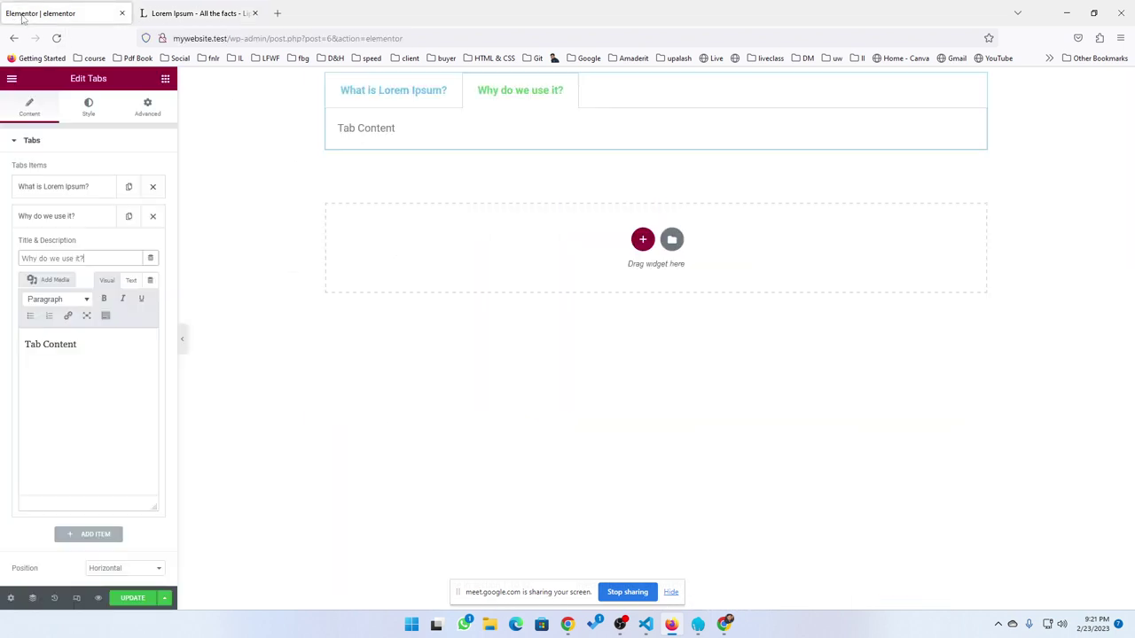
pyautogui.moveTo(86, 353); pyautogui.dragTo(8, 334)
pyautogui.hotkey('ctrl', 'v')
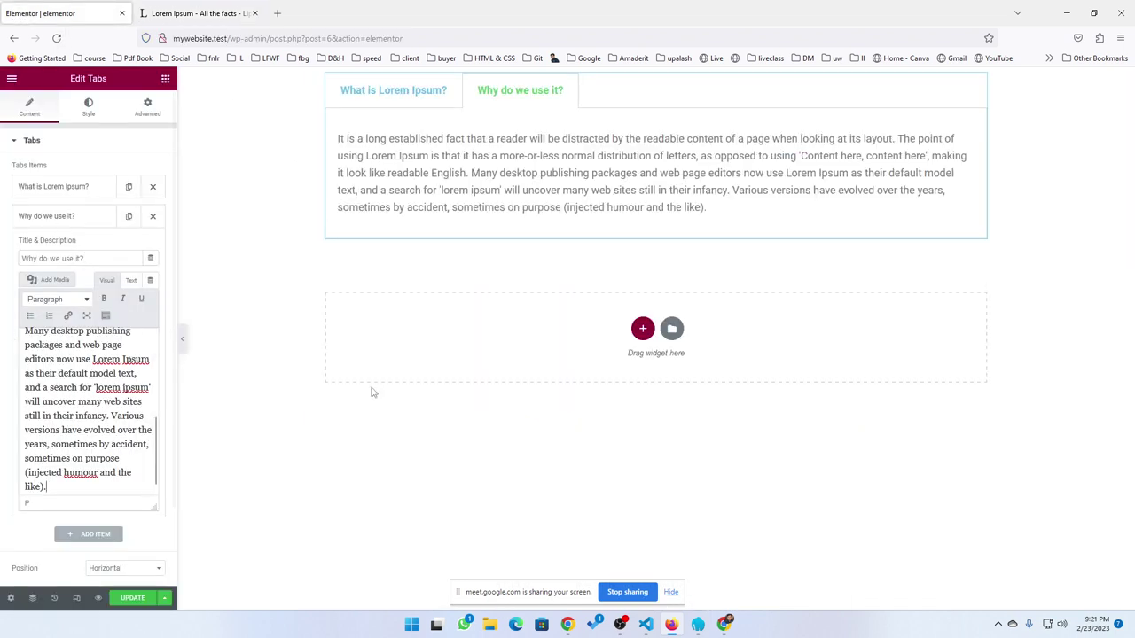
# Step: Duplicate the "What is Lorem Ipsum?" item and move the copy below "Why do we use it?" as the third item
pyautogui.click(89, 223)
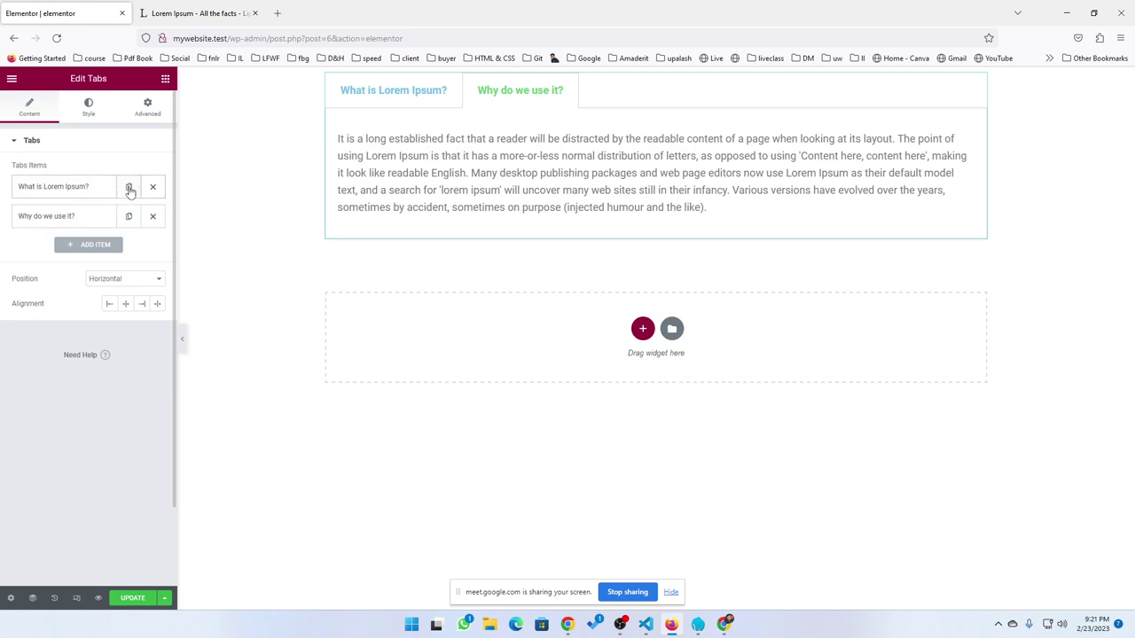
pyautogui.click(128, 188)
pyautogui.moveTo(84, 217); pyautogui.dragTo(82, 246)
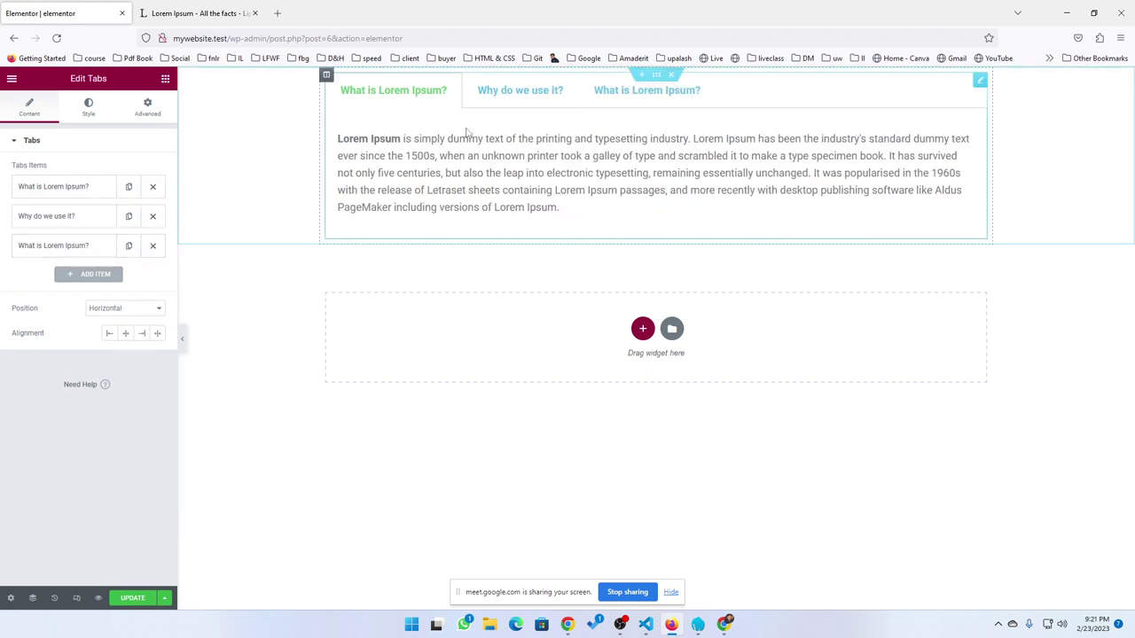
# Step: Switch repeatedly between the three tabs in the preview to examine how each one shows its content
pyautogui.click(501, 101)
pyautogui.click(632, 101)
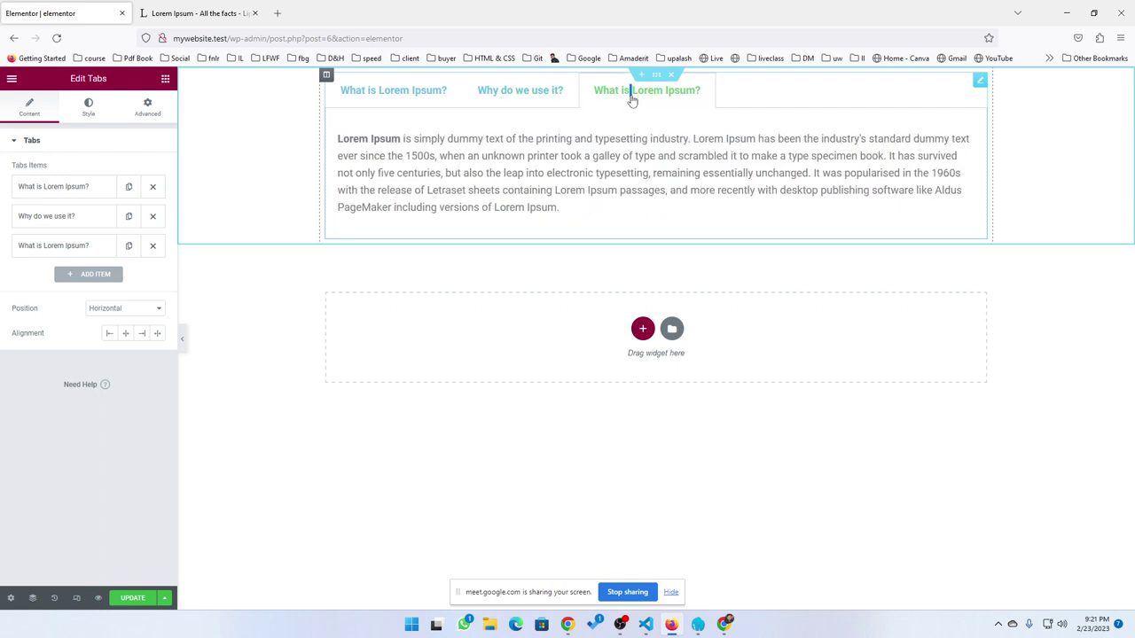
pyautogui.click(408, 105)
pyautogui.click(502, 99)
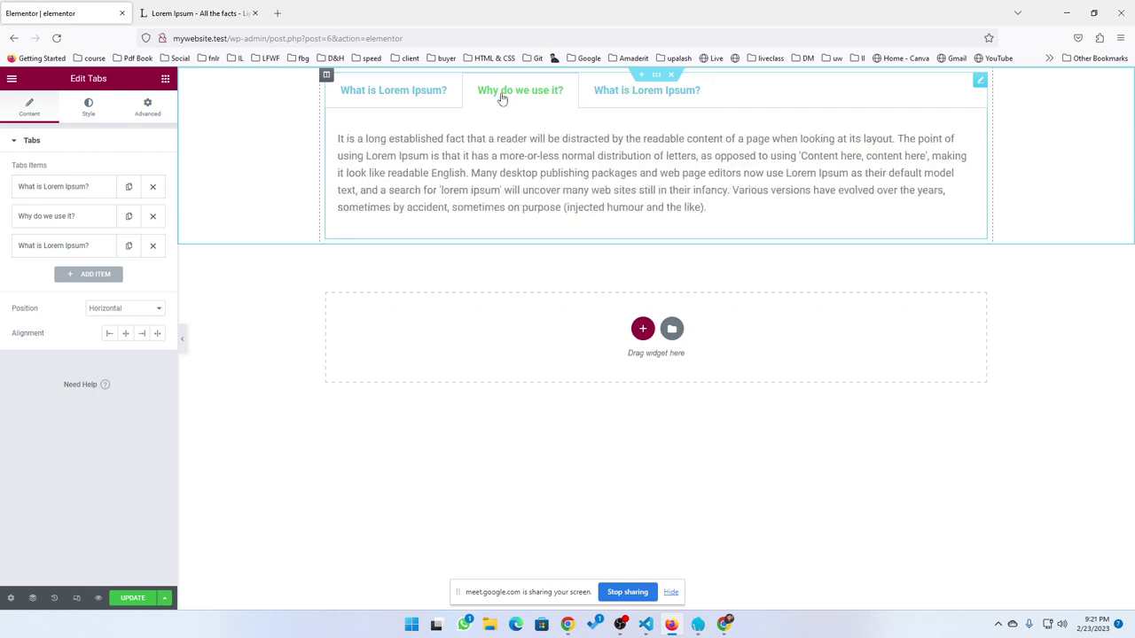
pyautogui.click(602, 95)
pyautogui.click(549, 98)
pyautogui.click(428, 93)
pyautogui.click(508, 92)
pyautogui.click(622, 100)
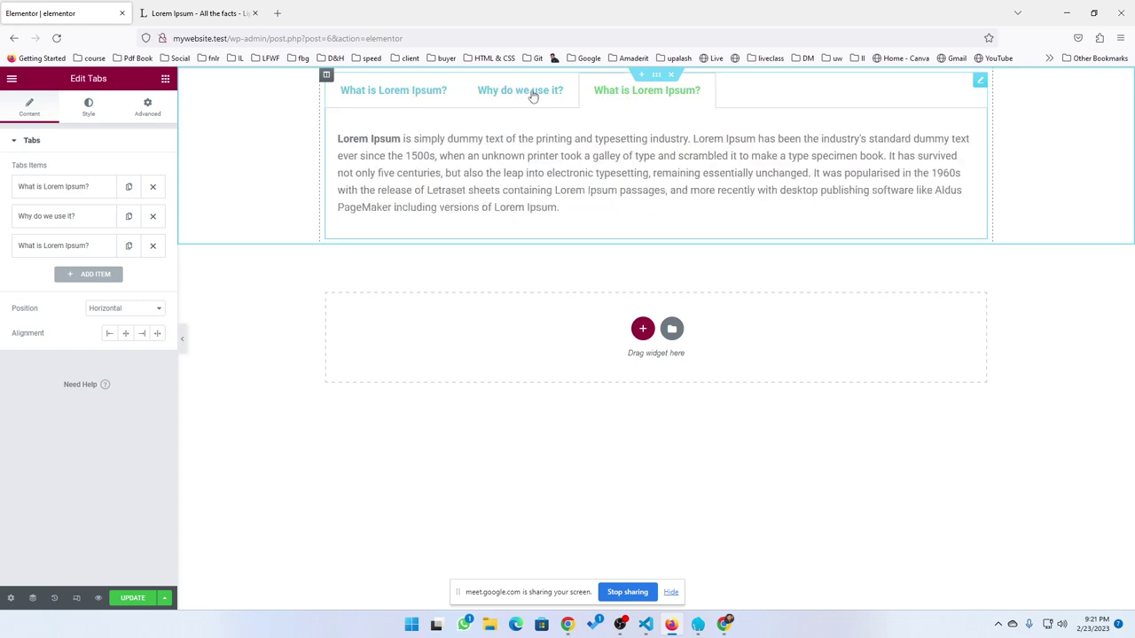
pyautogui.click(533, 96)
pyautogui.click(413, 92)
pyautogui.click(536, 92)
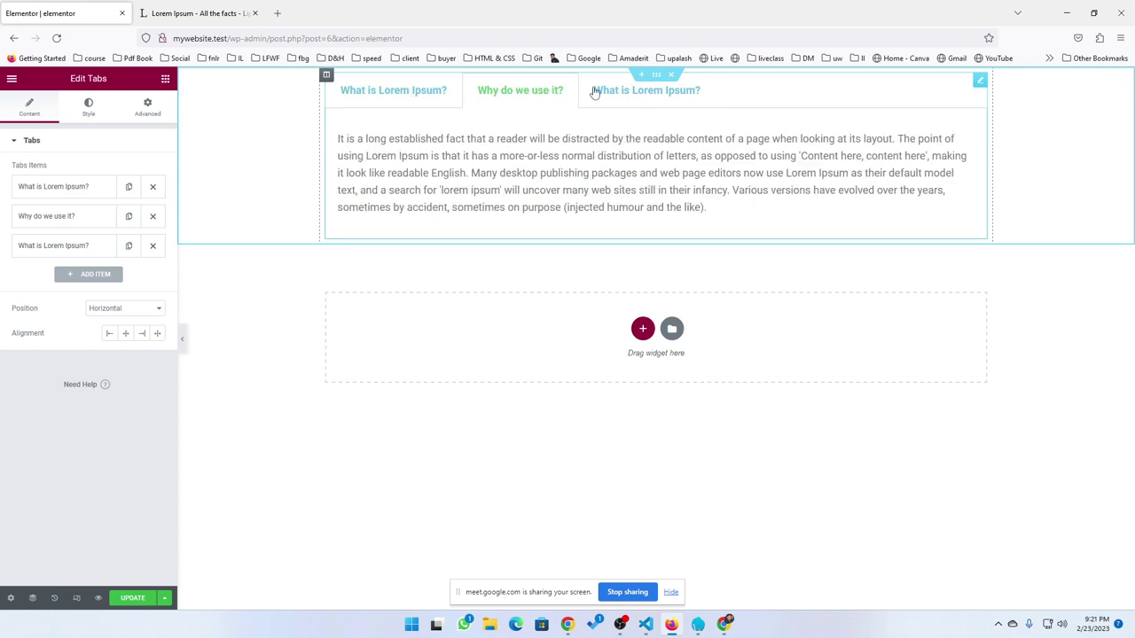
pyautogui.click(595, 93)
pyautogui.click(496, 94)
pyautogui.click(417, 94)
pyautogui.click(529, 95)
pyautogui.doubleClick(625, 93)
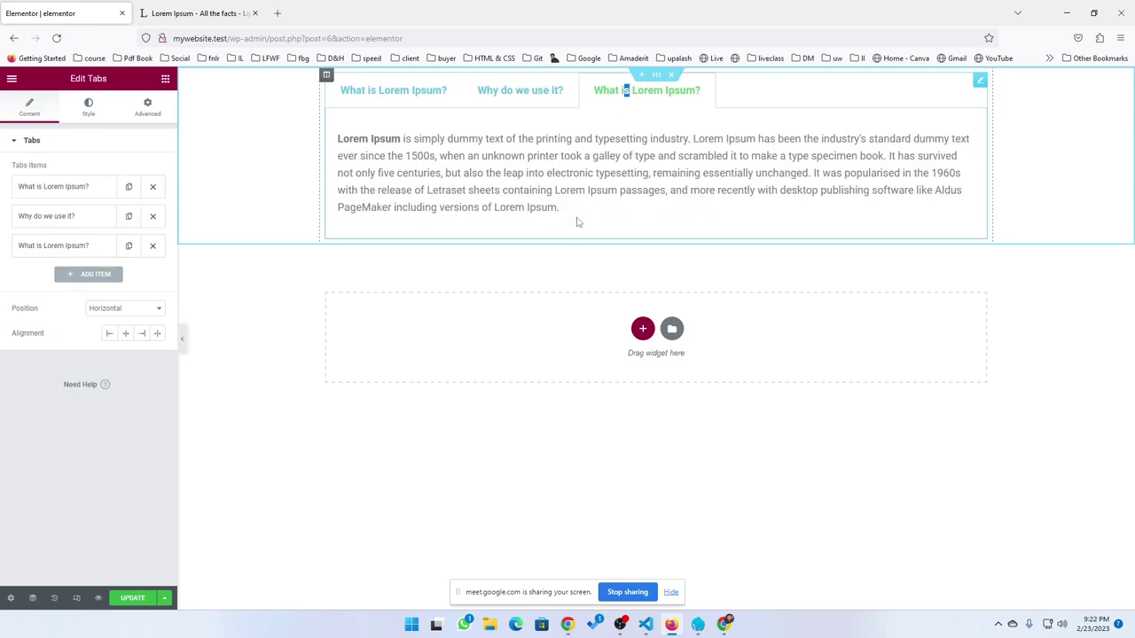
# Step: Highlight the third tab's paragraph in the preview and return to the first tab
pyautogui.moveTo(576, 222); pyautogui.dragTo(336, 135)
pyautogui.click(338, 135)
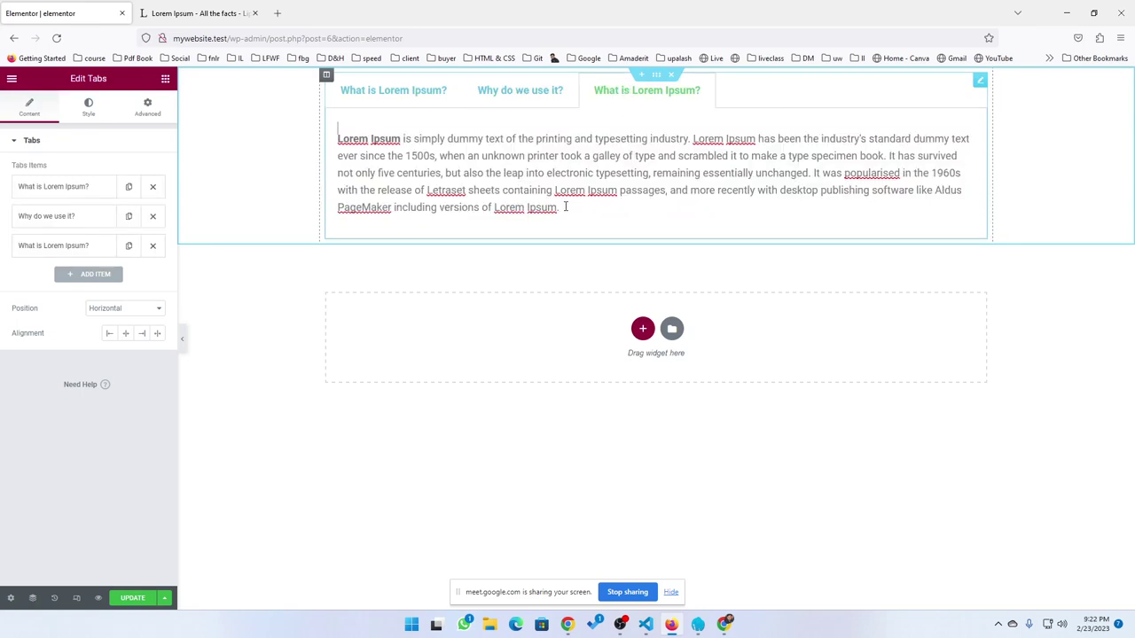
pyautogui.moveTo(584, 208); pyautogui.dragTo(336, 134)
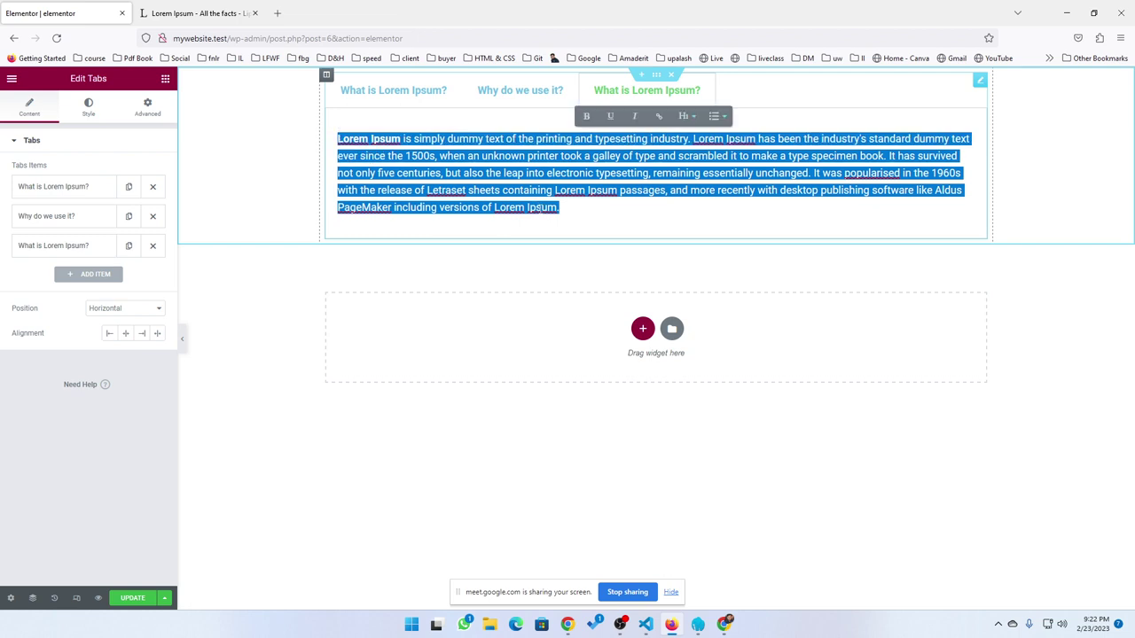
pyautogui.click(622, 214)
pyautogui.click(530, 95)
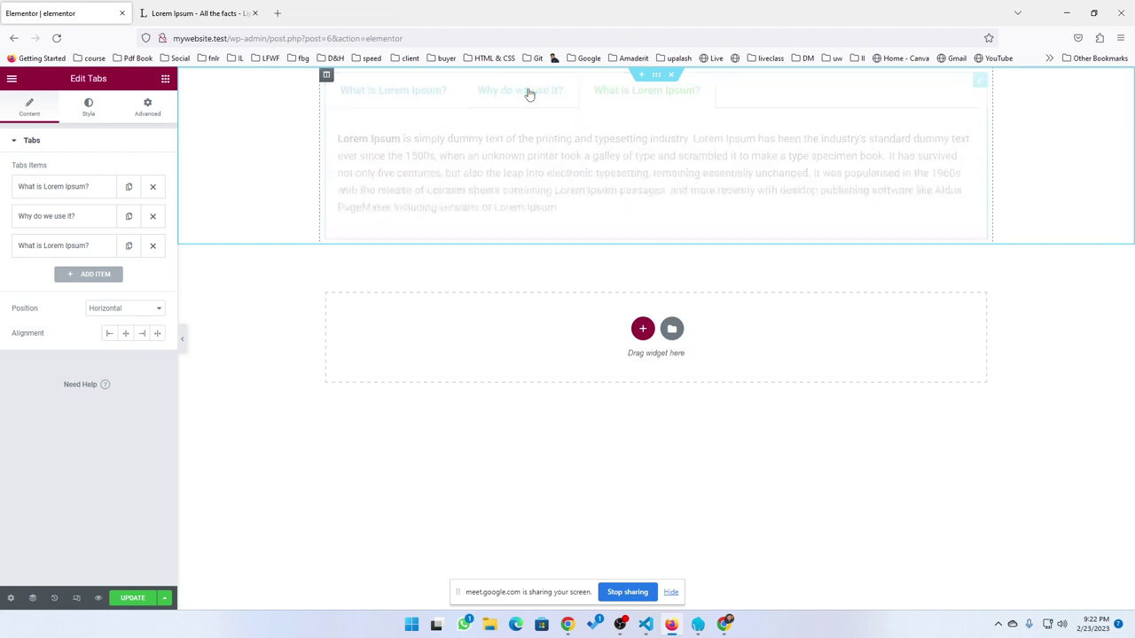
pyautogui.click(401, 107)
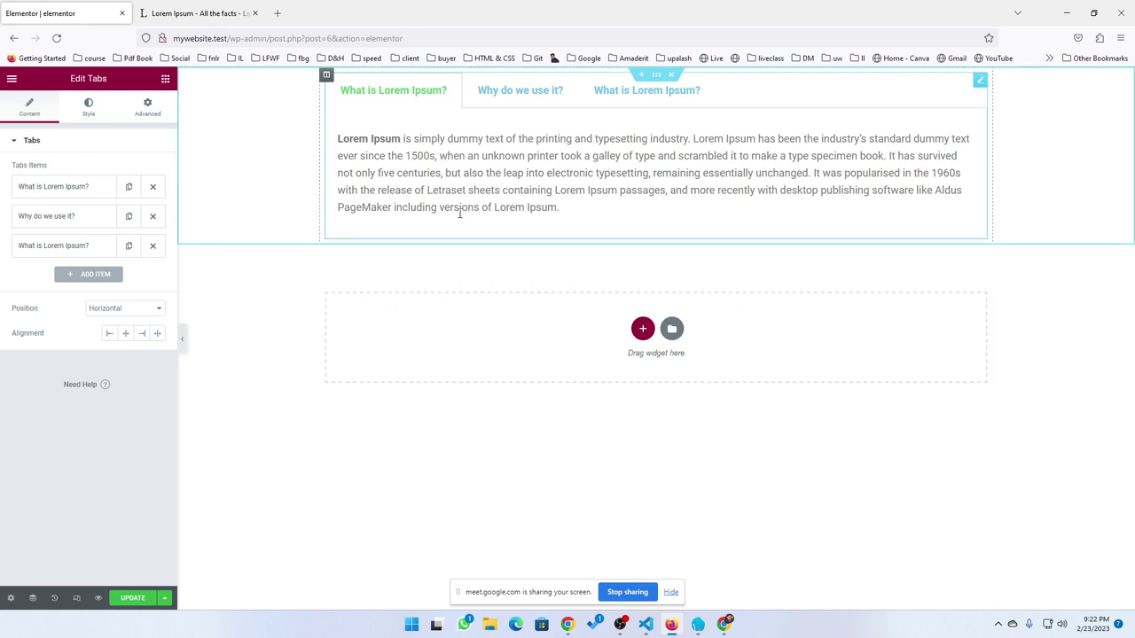
# Step: Set the Tabs widget's position to Vertical and try all three tabs in the preview
pyautogui.click(116, 310)
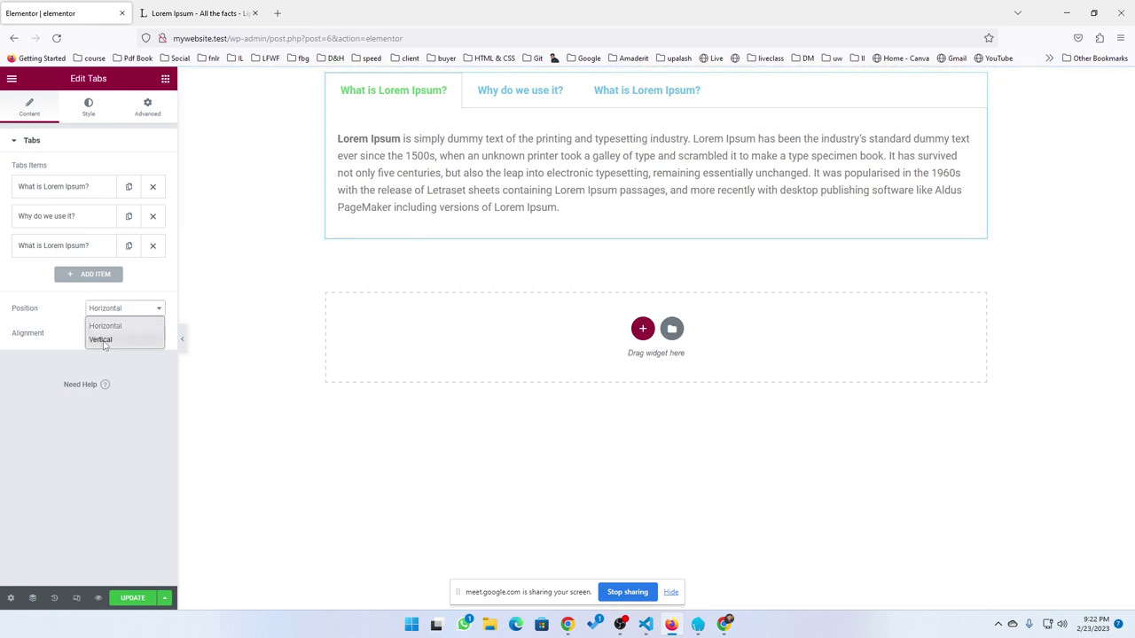
pyautogui.click(103, 343)
pyautogui.click(381, 132)
pyautogui.click(379, 167)
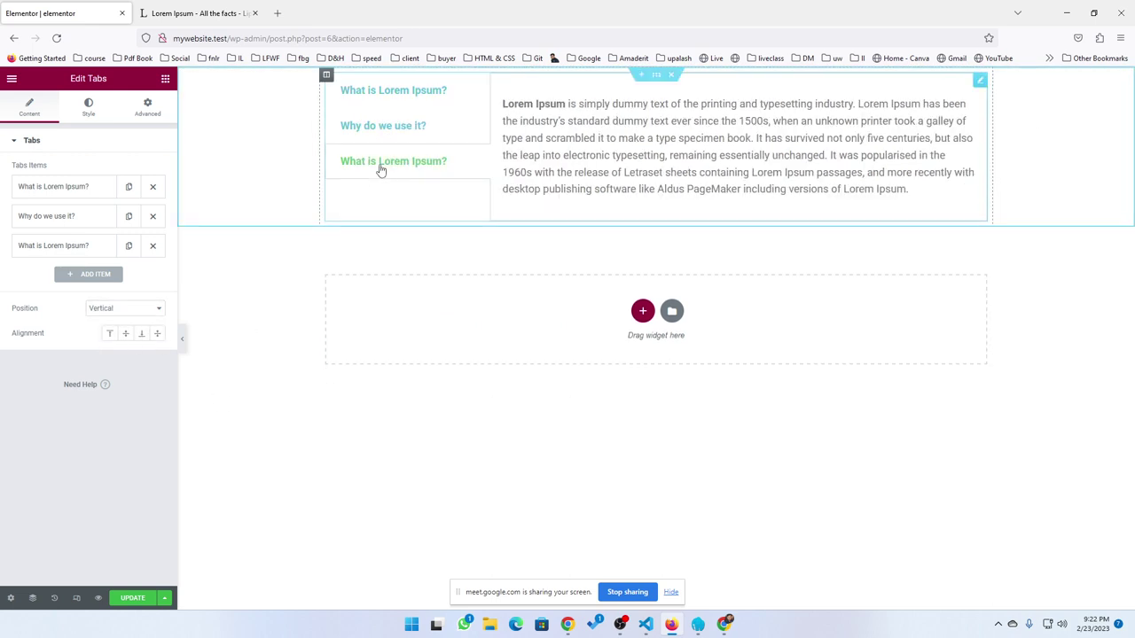
pyautogui.click(377, 126)
pyautogui.click(380, 96)
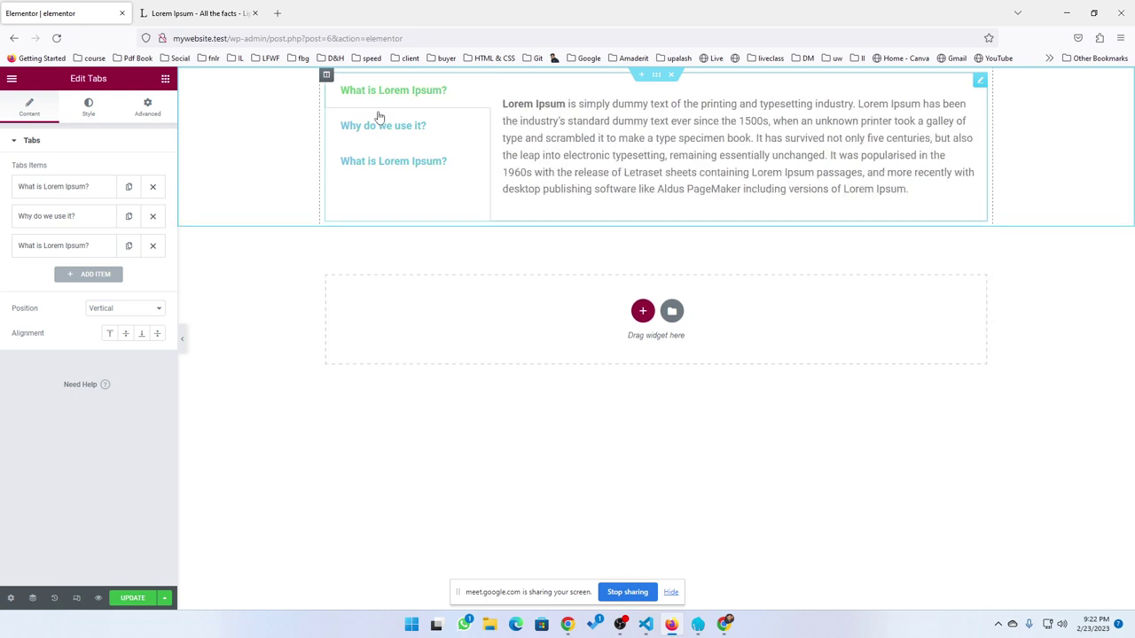
pyautogui.click(379, 129)
pyautogui.click(376, 165)
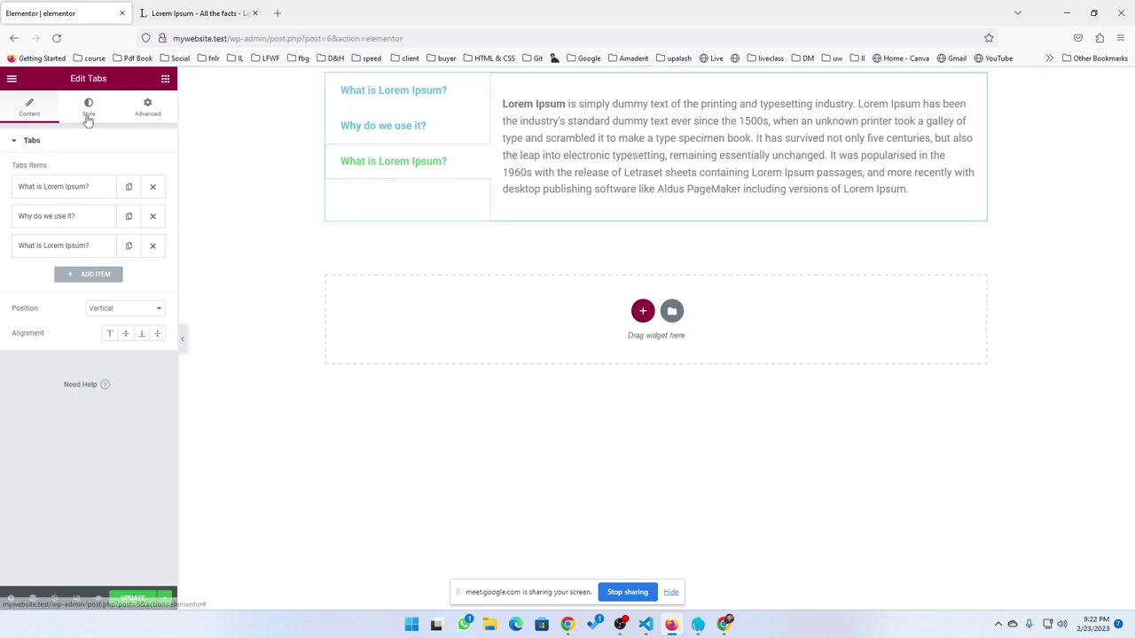
# Step: Set the Tabs widget's navigation width to 26 and border width to 8 px, checking the tabs in the preview
pyautogui.click(87, 109)
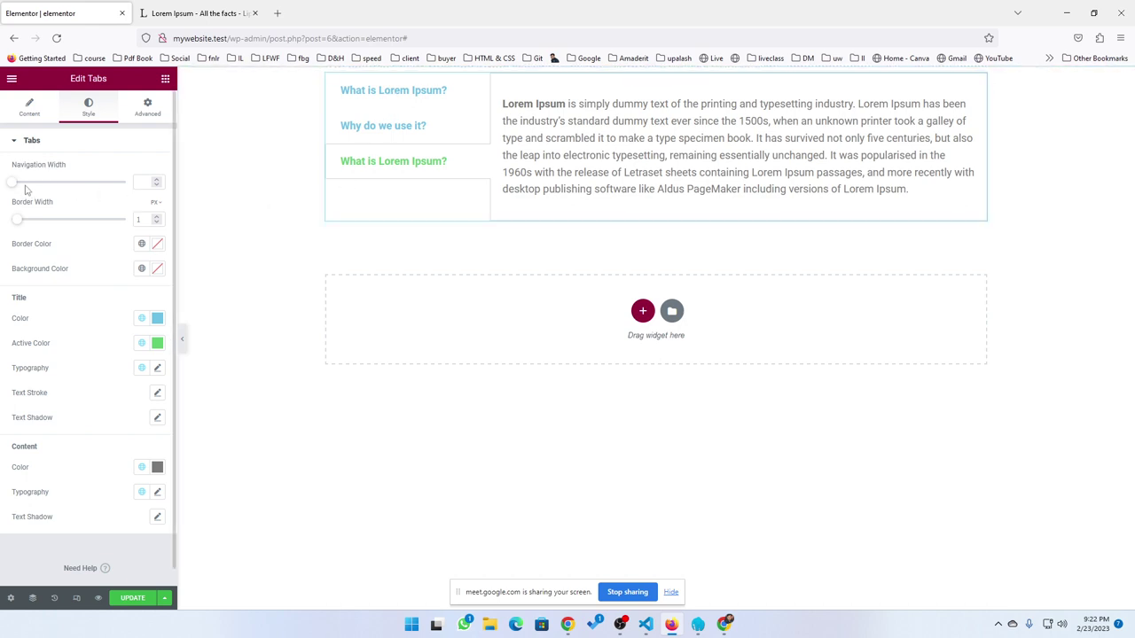
pyautogui.moveTo(11, 188); pyautogui.dragTo(57, 193)
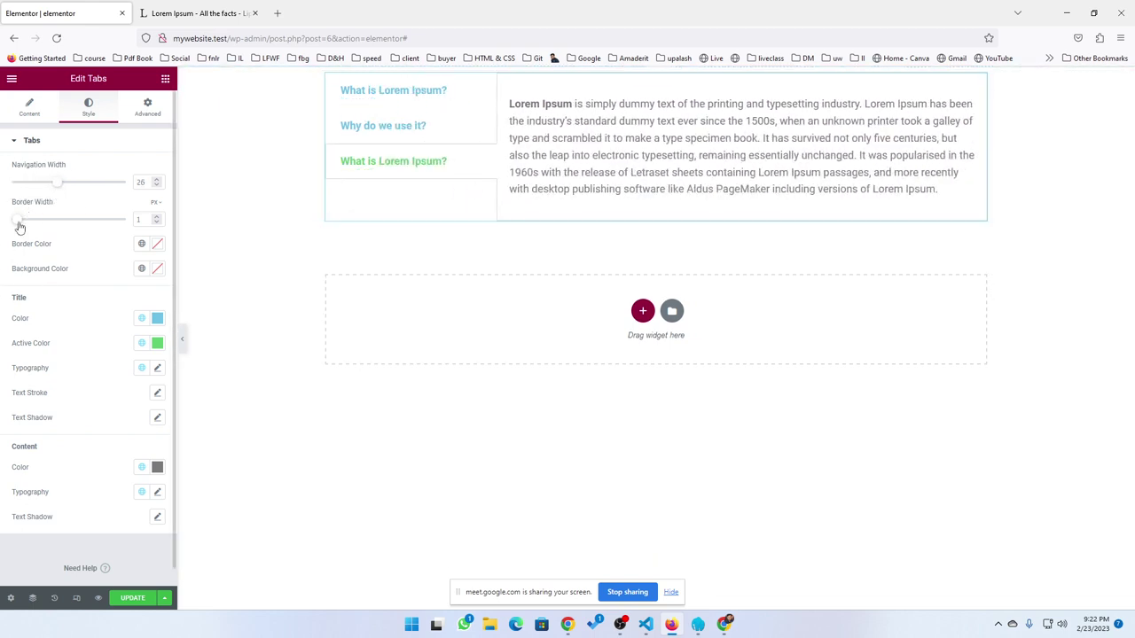
pyautogui.moveTo(19, 227); pyautogui.dragTo(57, 228)
pyautogui.click(387, 138)
pyautogui.click(392, 107)
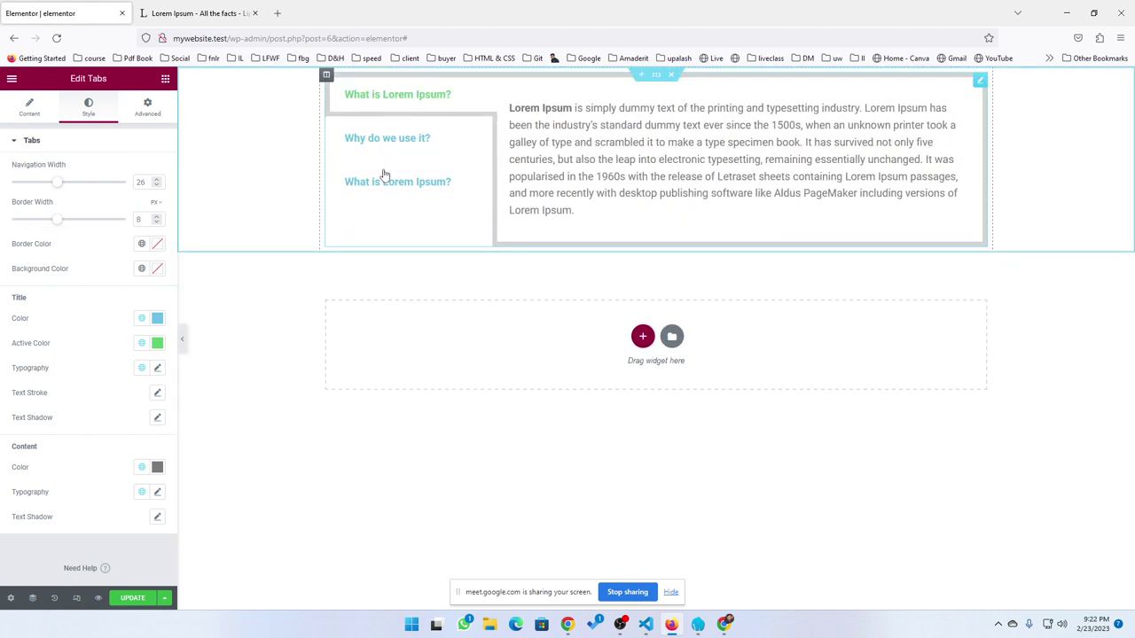
pyautogui.click(378, 192)
pyautogui.click(378, 155)
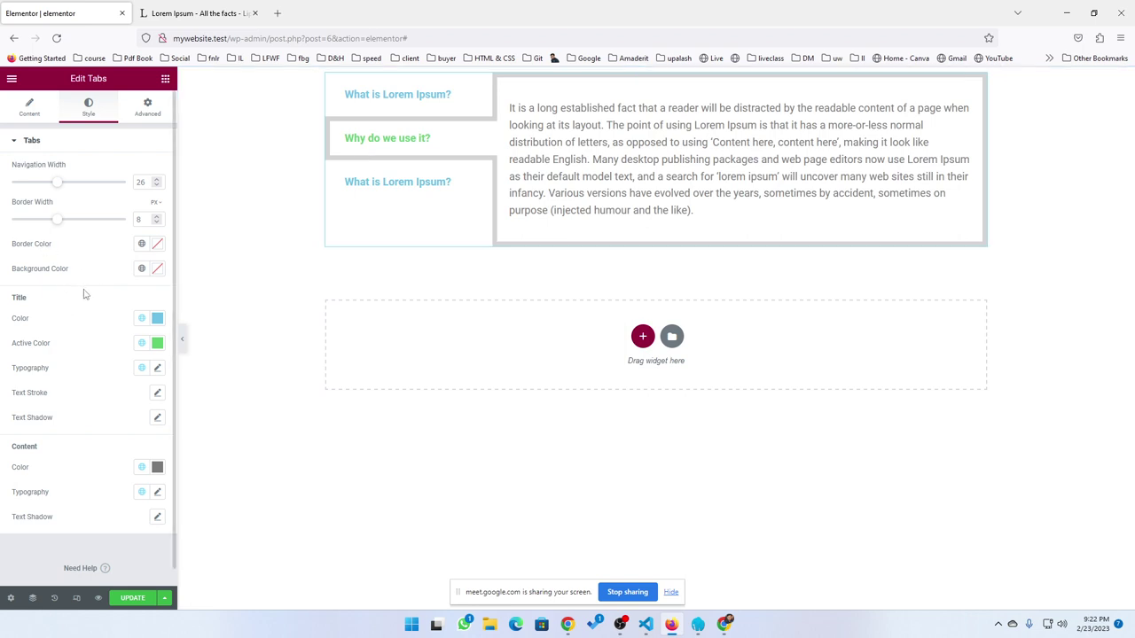
# Step: Try a dark red #B72626 background color on the Tabs widget and check all three tabs in the preview
pyautogui.click(155, 270)
pyautogui.click(129, 341)
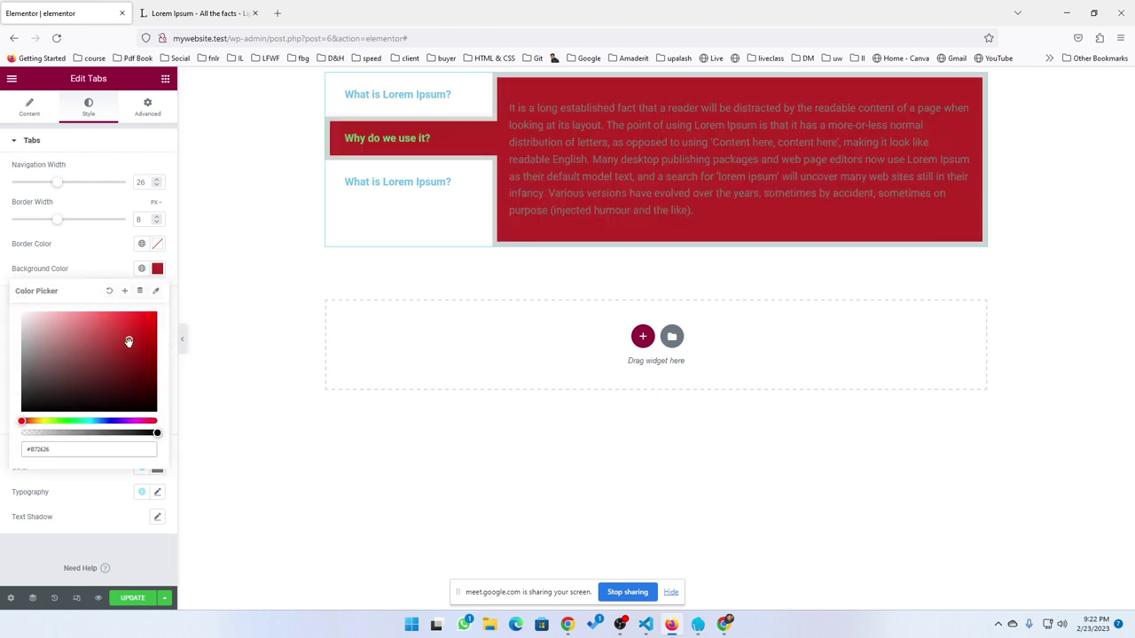
pyautogui.click(377, 193)
pyautogui.click(385, 142)
pyautogui.click(392, 103)
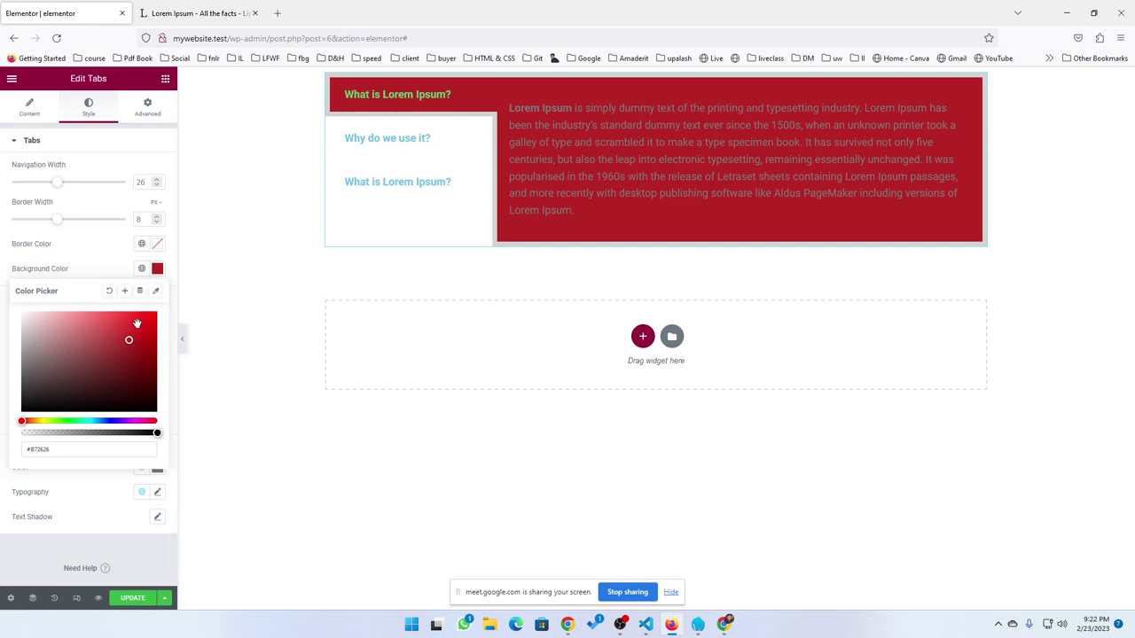
# Step: Set the Tabs widget's background color to light grey #EFEFEF and check each tab in the preview
pyautogui.moveTo(129, 340)
pyautogui.mouseDown()
pyautogui.moveTo(2, 372)
pyautogui.moveTo(3, 323)
pyautogui.mouseUp()
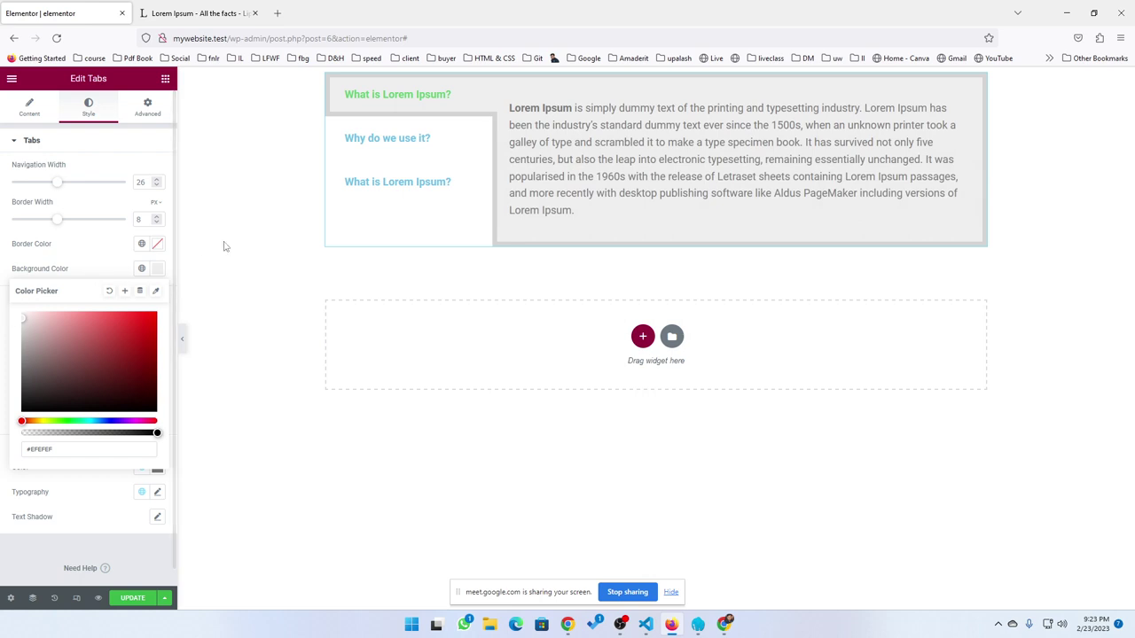
pyautogui.click(397, 136)
pyautogui.click(387, 197)
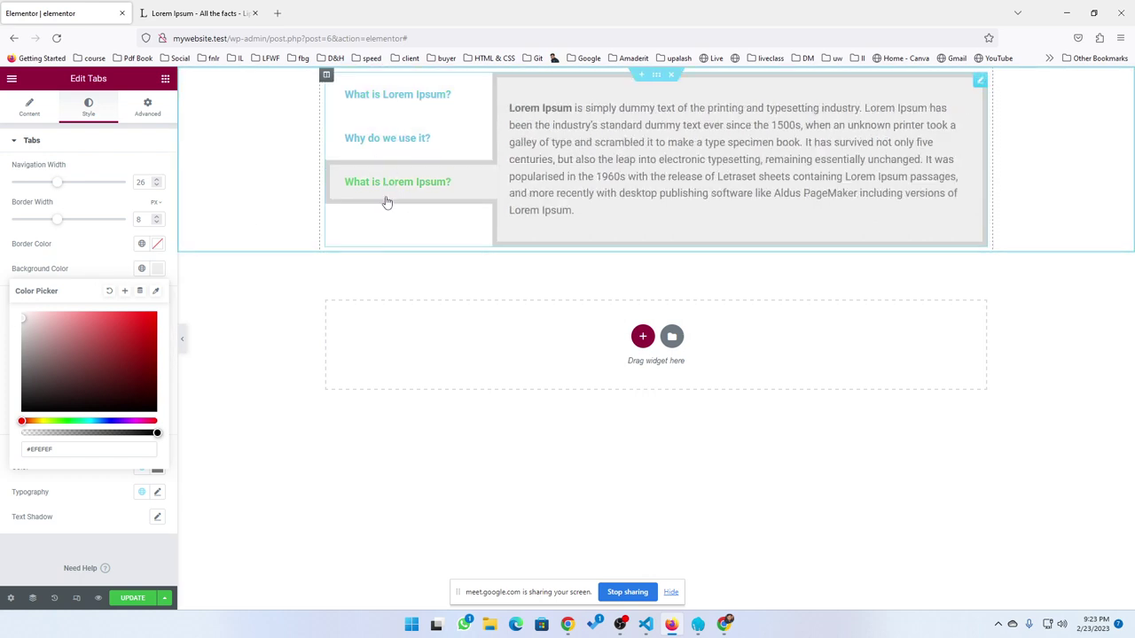
pyautogui.click(78, 259)
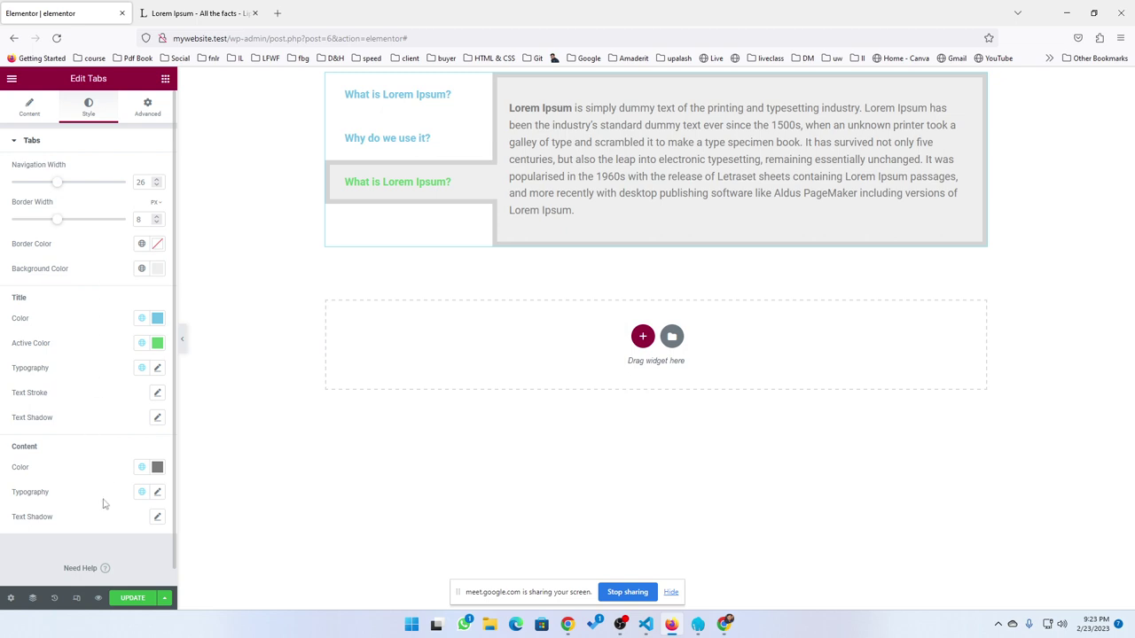
pyautogui.click(423, 145)
pyautogui.click(421, 112)
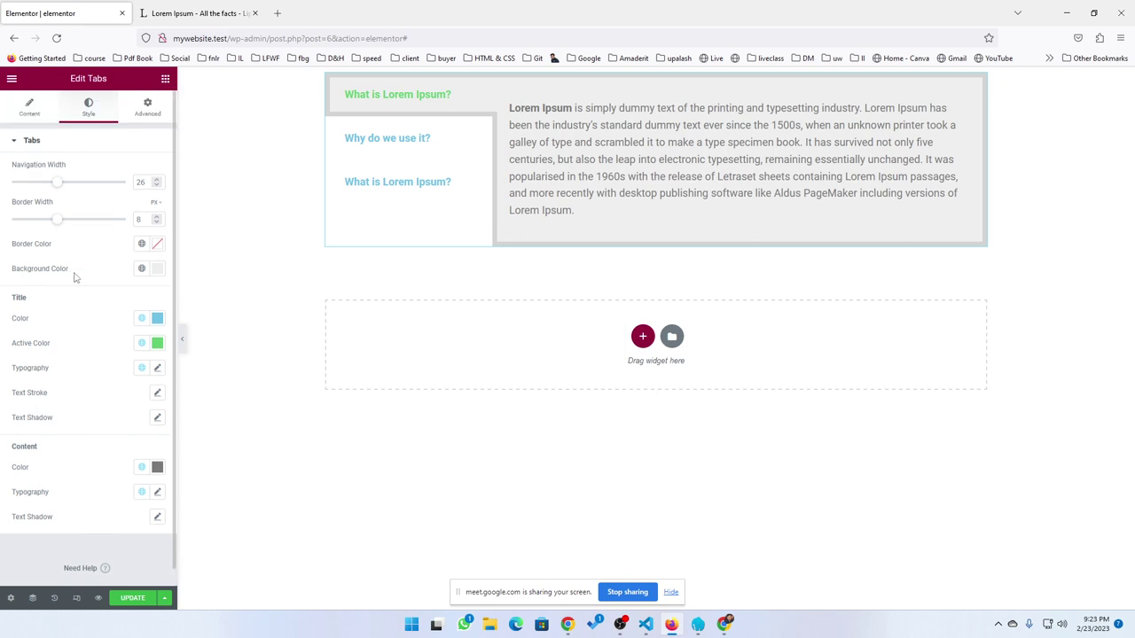
# Step: Set the Tabs widget's position to Horizontal and try the second and third tabs in the preview
pyautogui.click(30, 110)
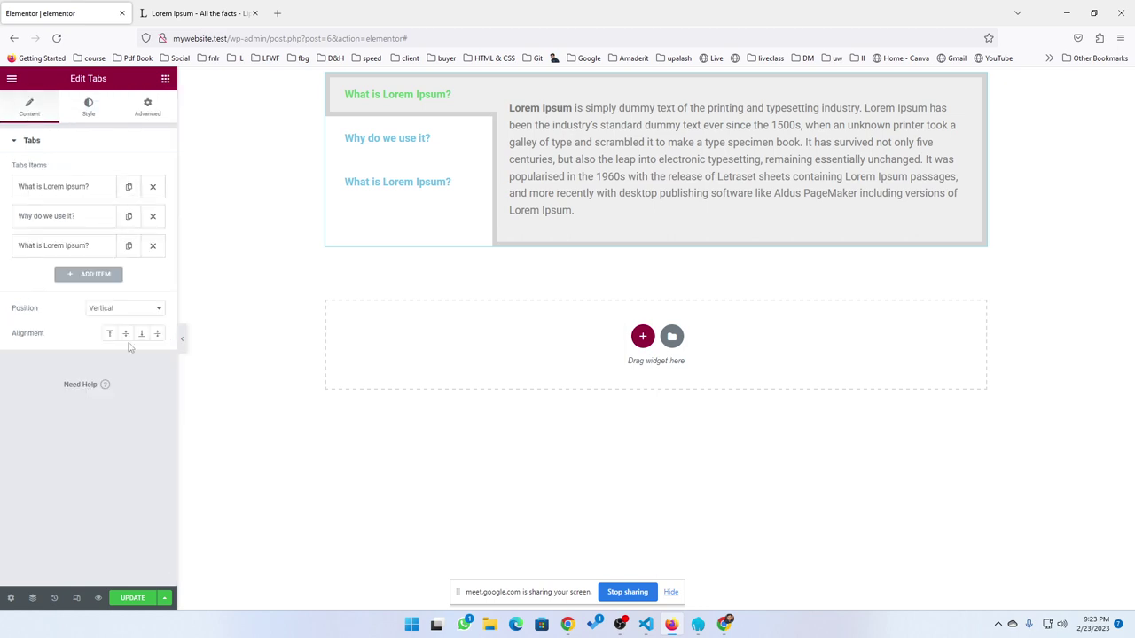
pyautogui.click(122, 315)
pyautogui.click(106, 326)
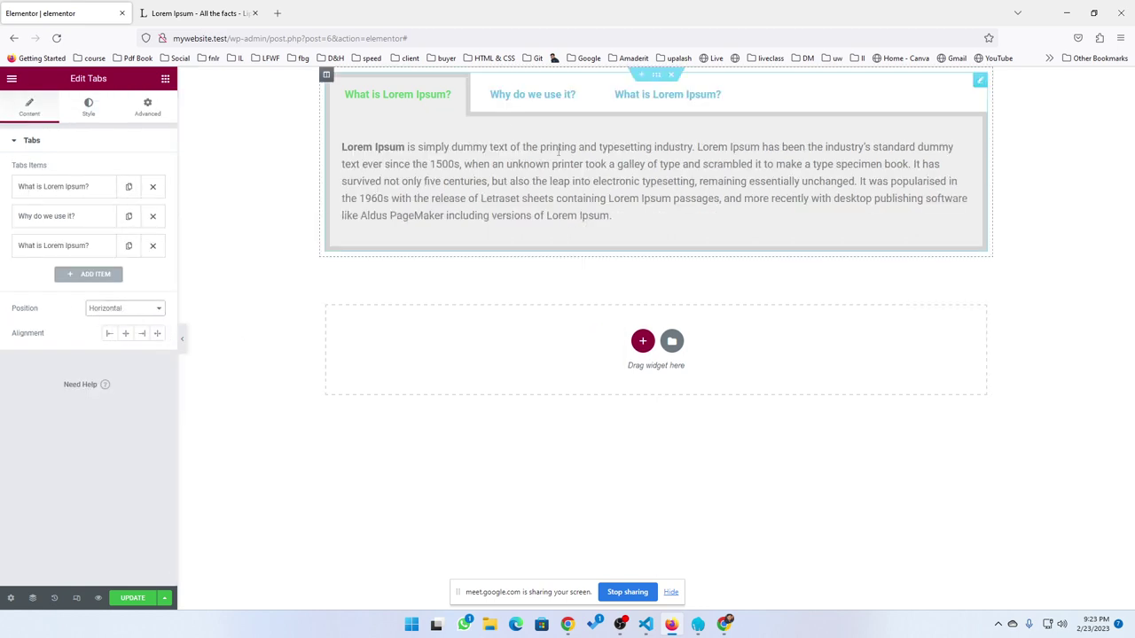
pyautogui.click(518, 95)
pyautogui.click(688, 107)
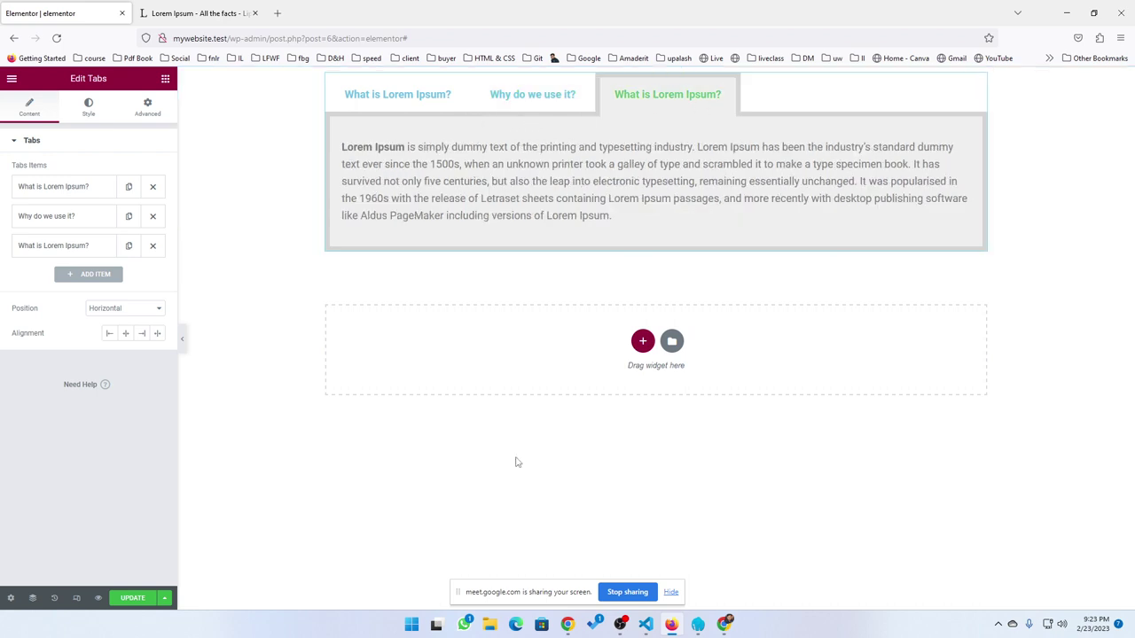
# Step: Open the structure choices for a new section below the tabs and dismiss the OneDrive notification
pyautogui.click(643, 341)
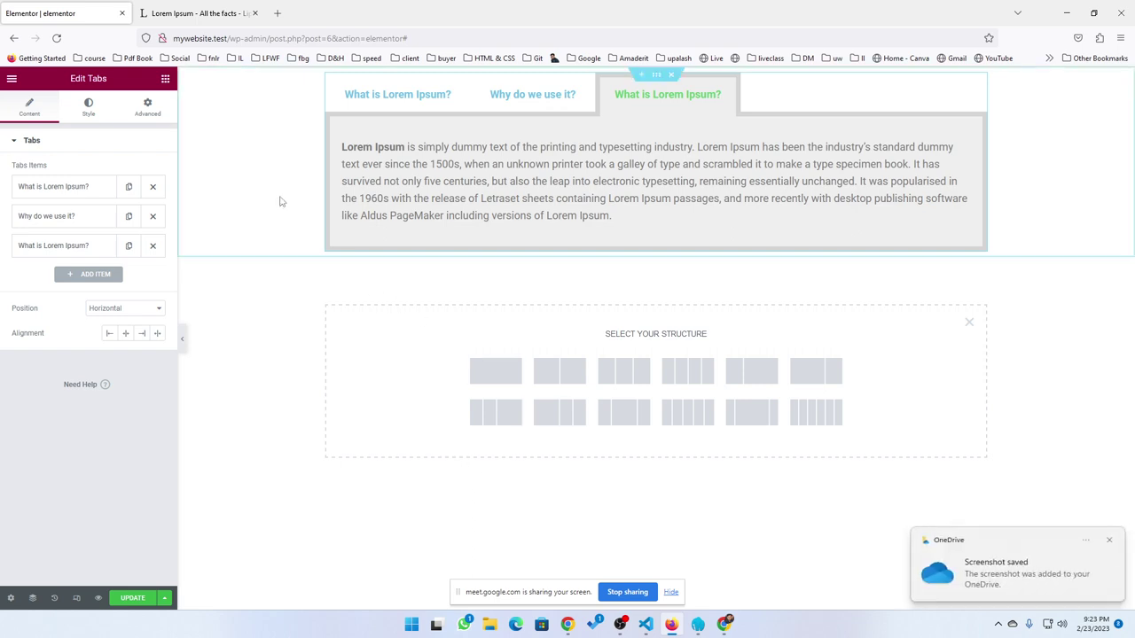
pyautogui.click(1110, 542)
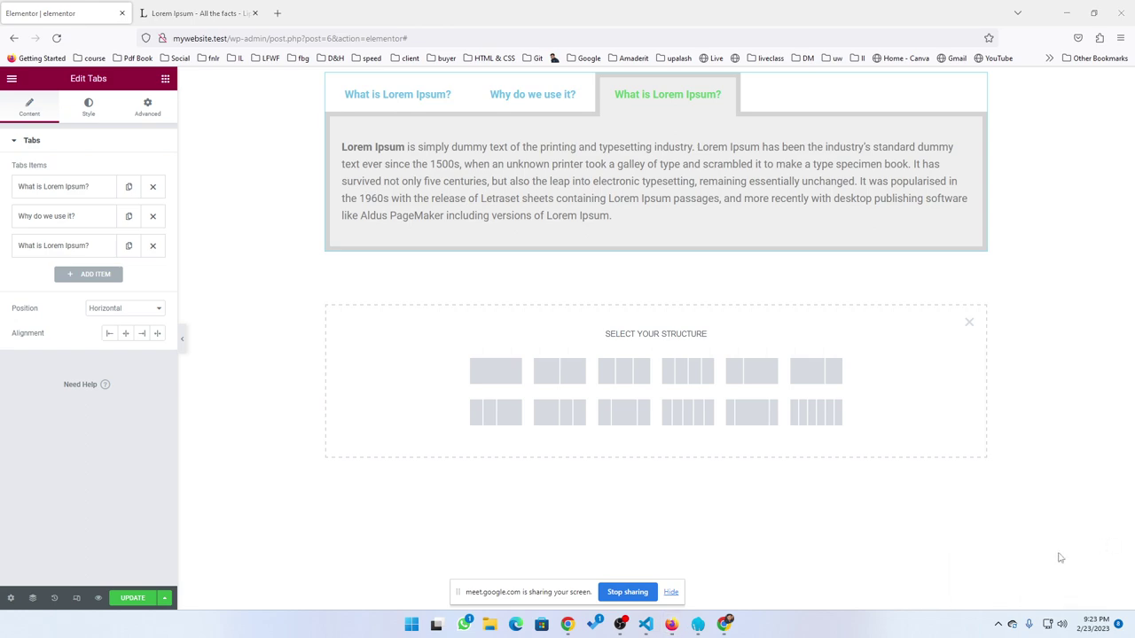
# Step: Open an empty tab in Chrome and return to the Elementor editor in Firefox
pyautogui.moveTo(672, 632)
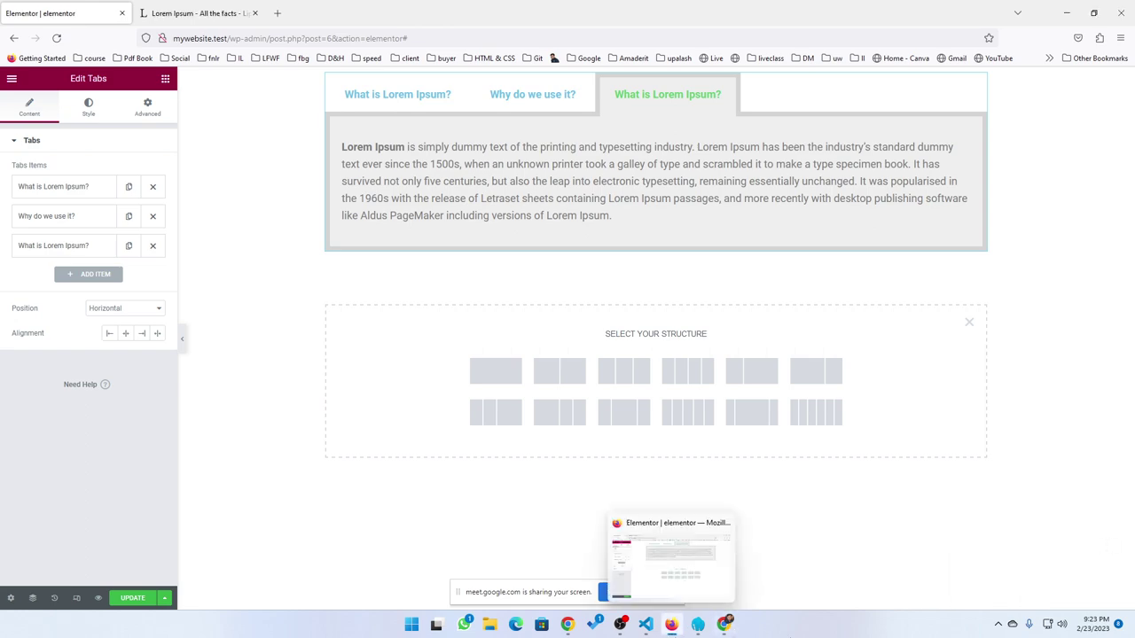
pyautogui.click(724, 624)
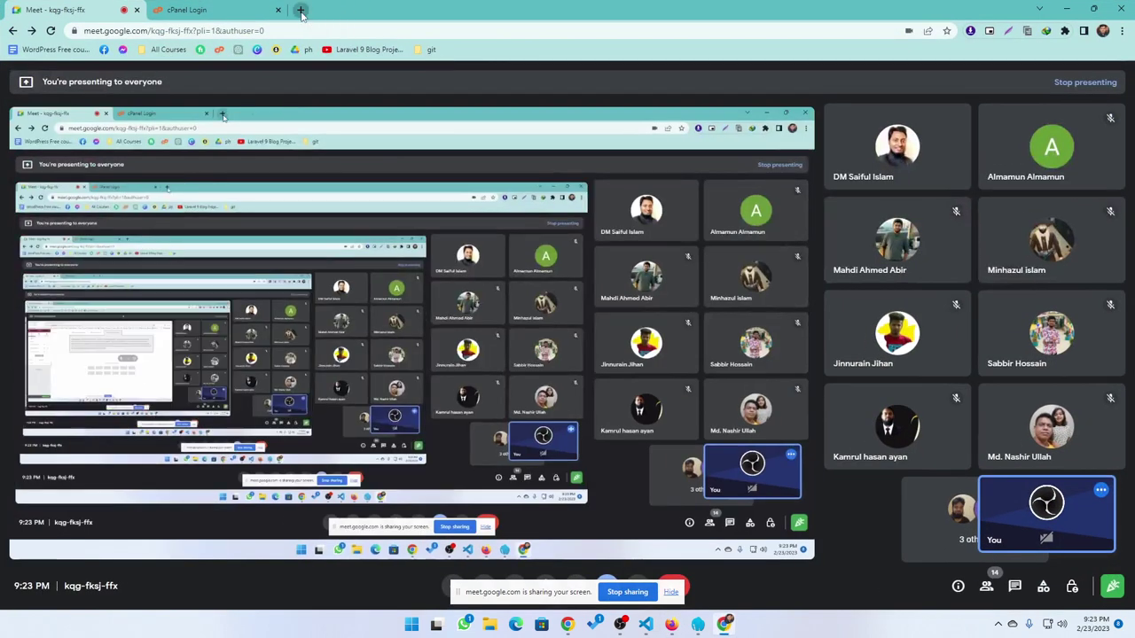
pyautogui.click(300, 11)
pyautogui.moveTo(671, 624)
pyautogui.click(644, 549)
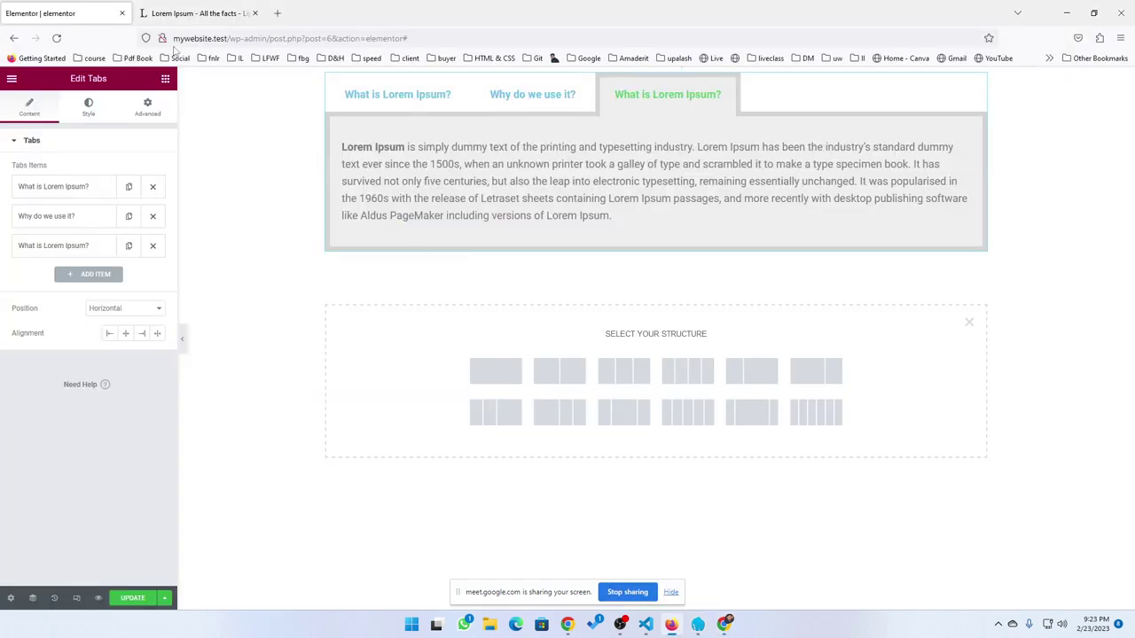
# Step: Copy the address mywebsite.test/wp-admin/ from Firefox and load it in the new Chrome tab
pyautogui.click(229, 39)
pyautogui.doubleClick(218, 39)
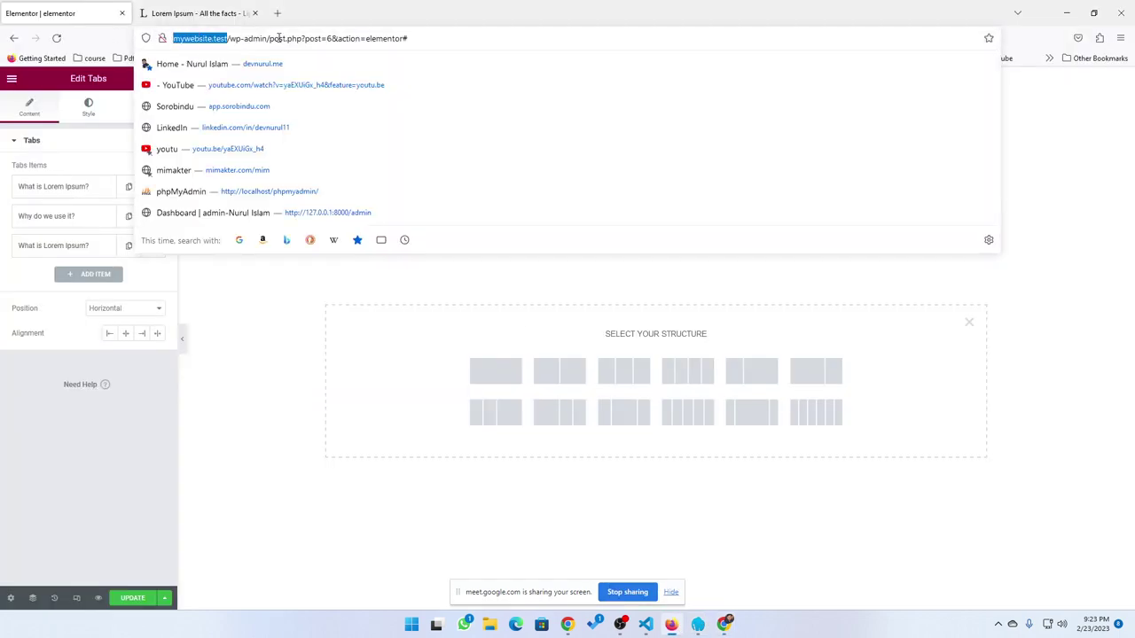
pyautogui.click(418, 37)
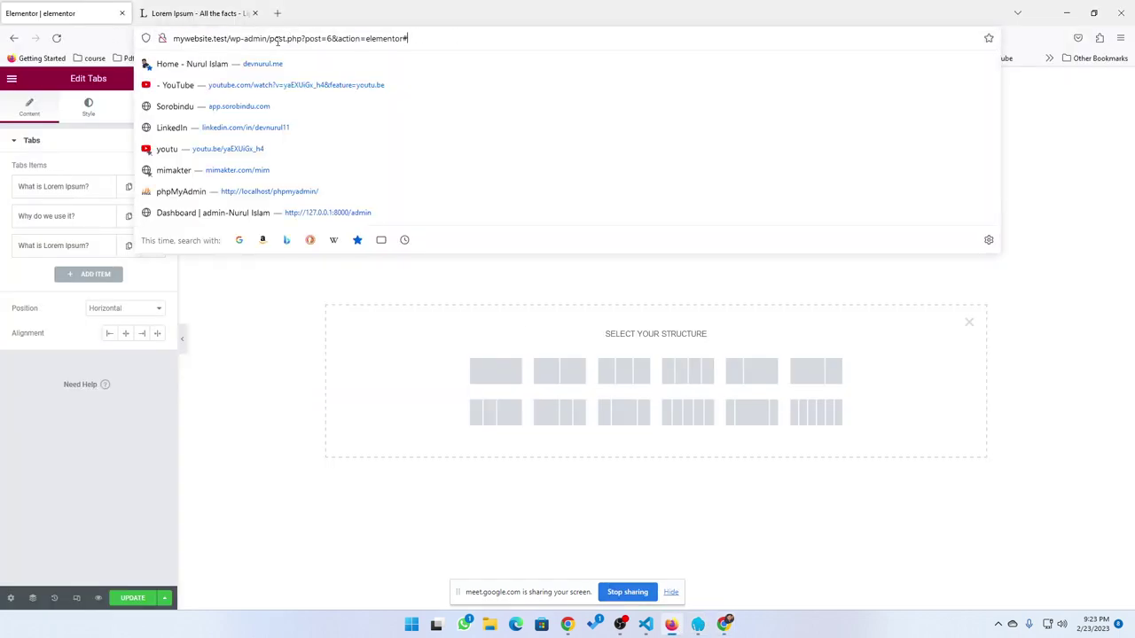
pyautogui.moveTo(271, 39); pyautogui.dragTo(173, 39)
pyautogui.hotkey('ctrl', 'c')
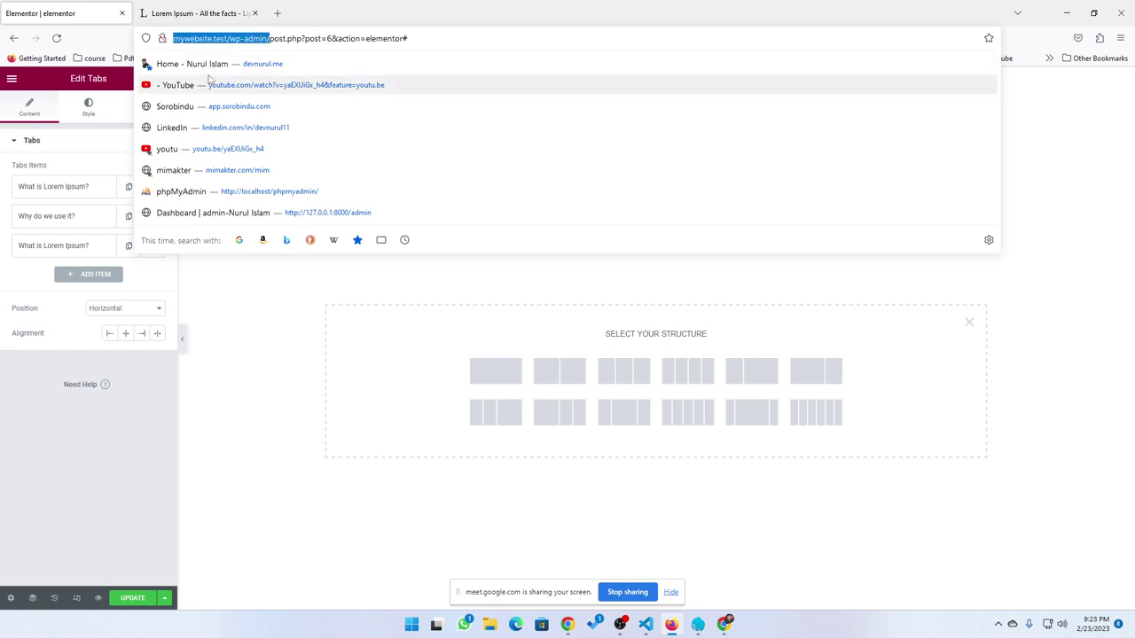
pyautogui.click(724, 624)
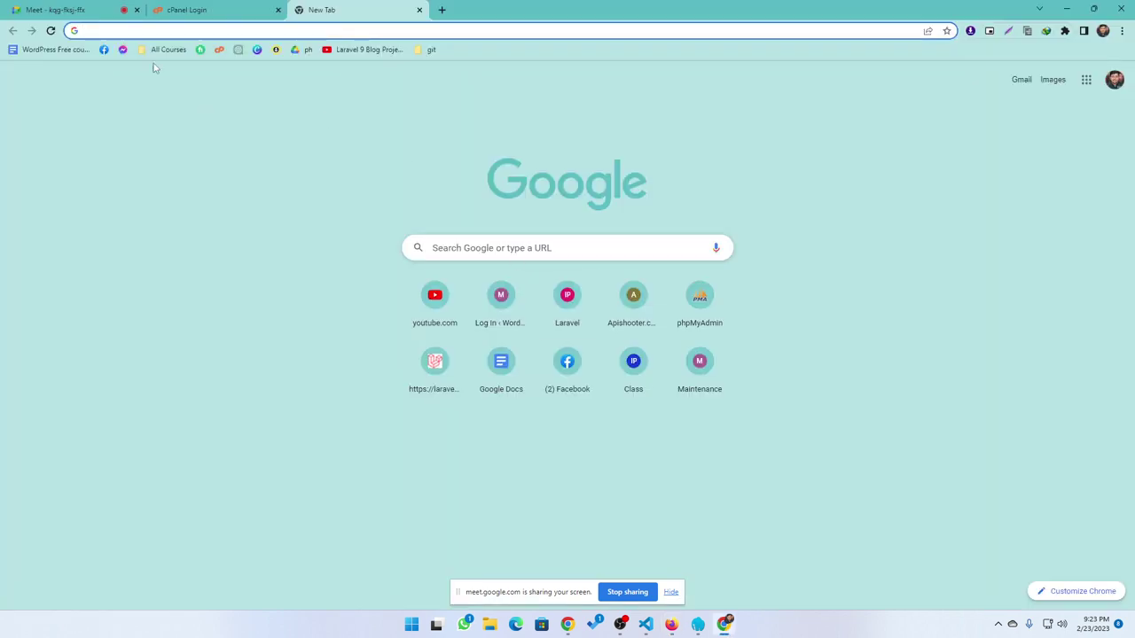
pyautogui.hotkey('ctrl', 'v')
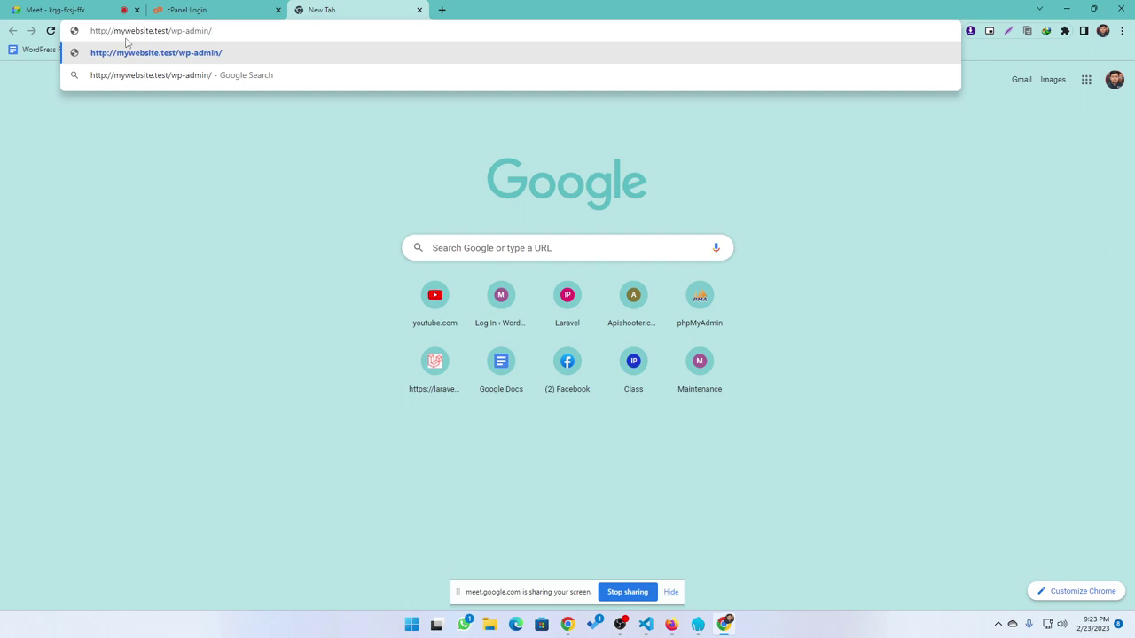
pyautogui.press('Return')
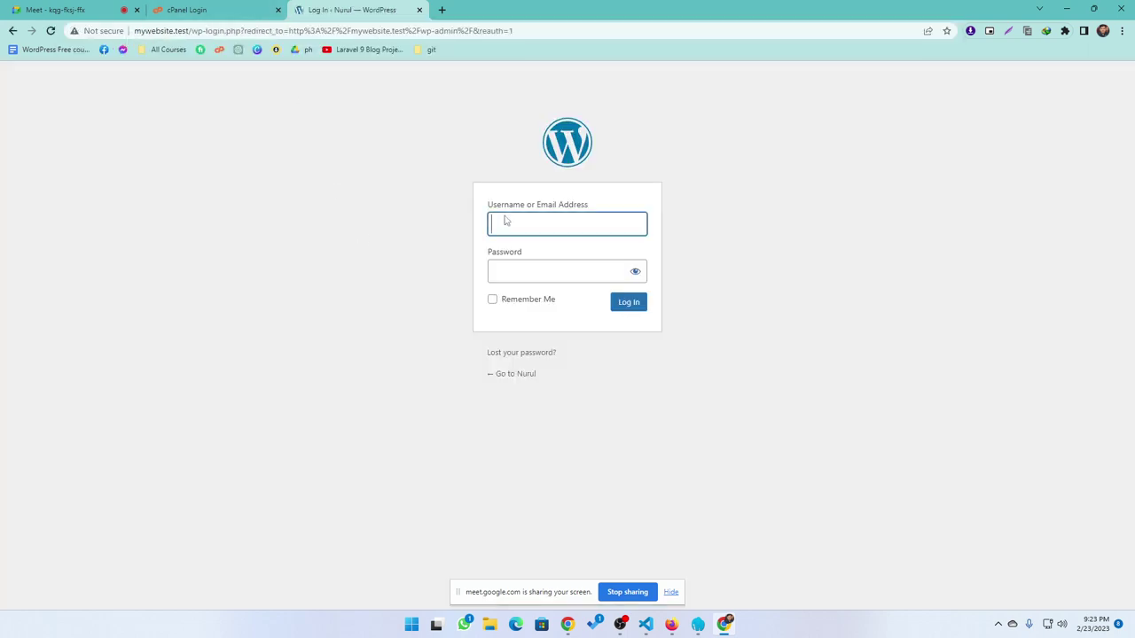
# Step: Log in to WordPress as admin with the account password and dismiss the browser's password prompts
pyautogui.write('admin')
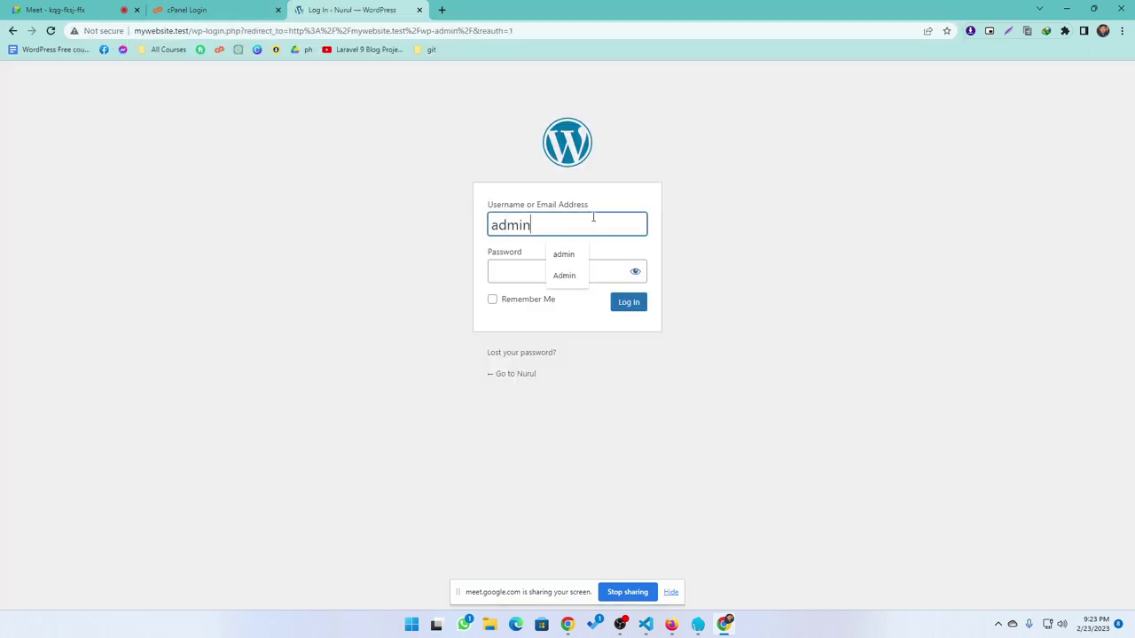
pyautogui.click(504, 277)
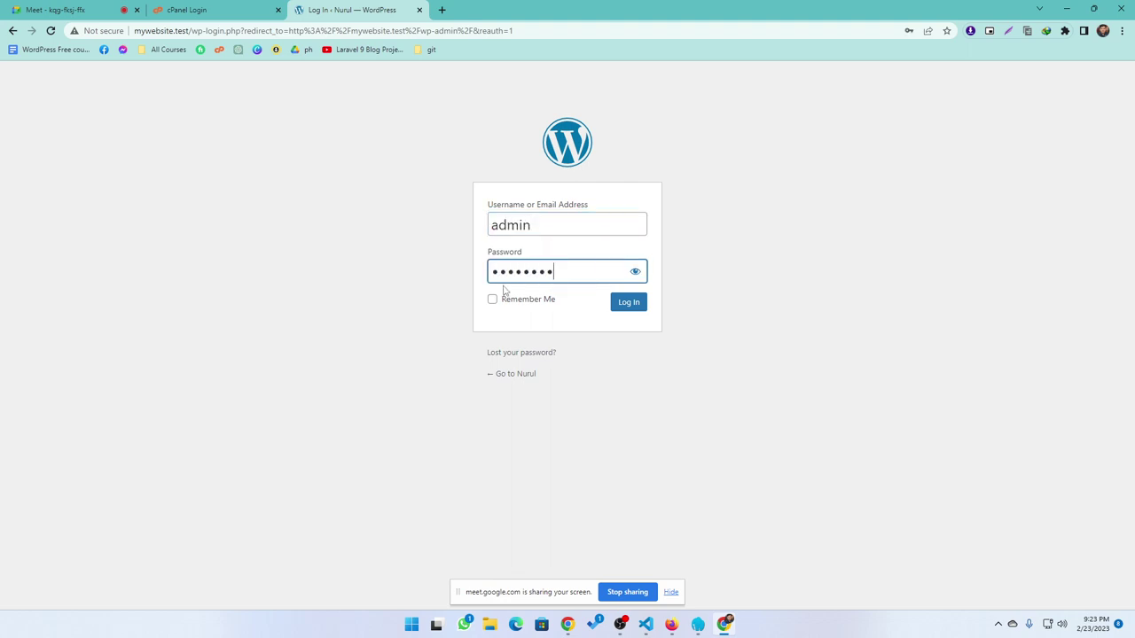
pyautogui.press('Return')
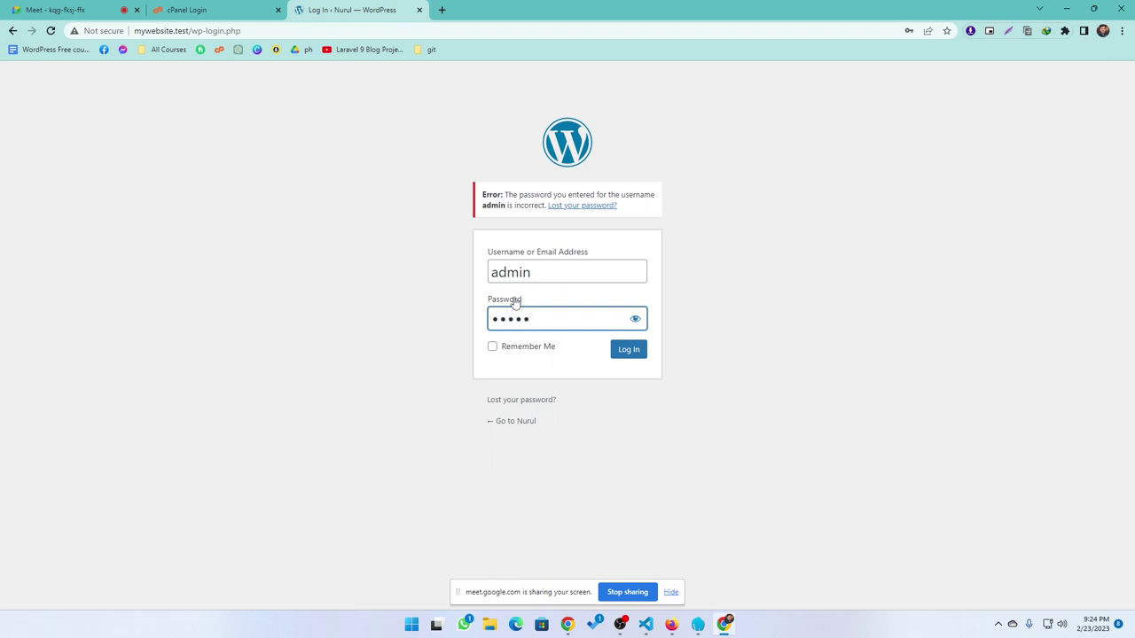
pyautogui.press('Return')
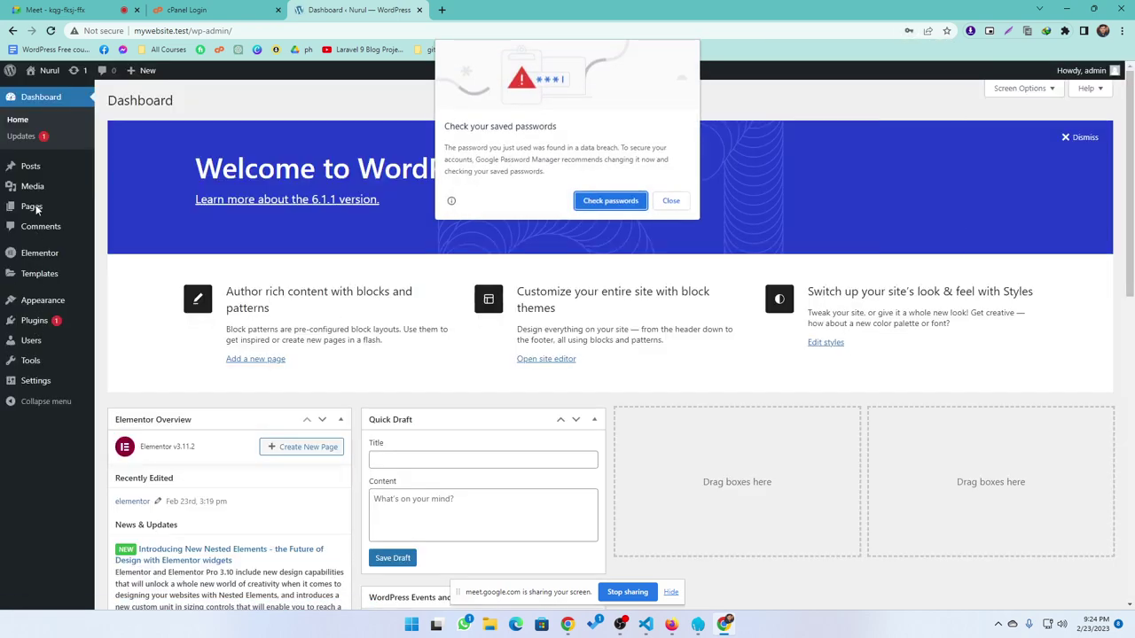
pyautogui.click(670, 201)
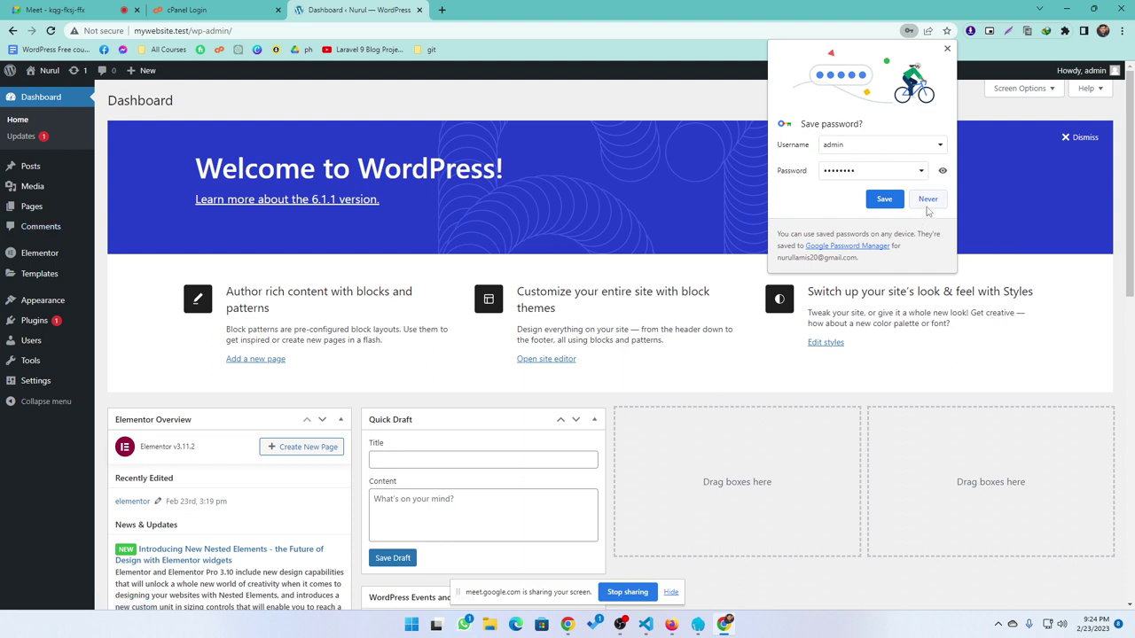
pyautogui.click(948, 50)
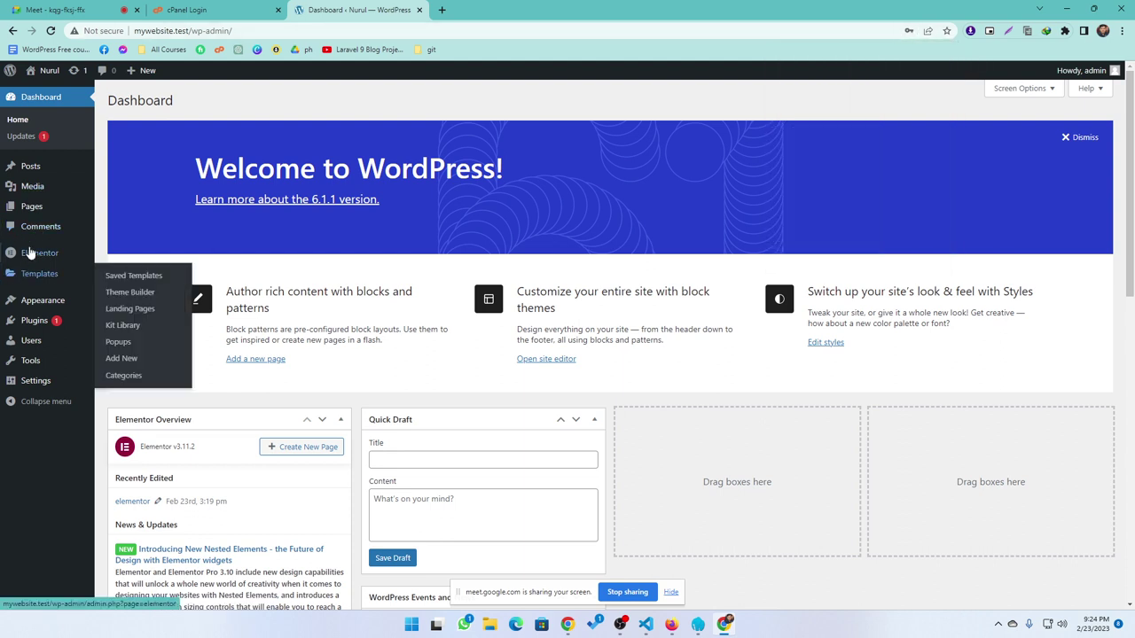
# Step: Go to the site's pages and open the "elementor" page for editing with Elementor
pyautogui.click(36, 207)
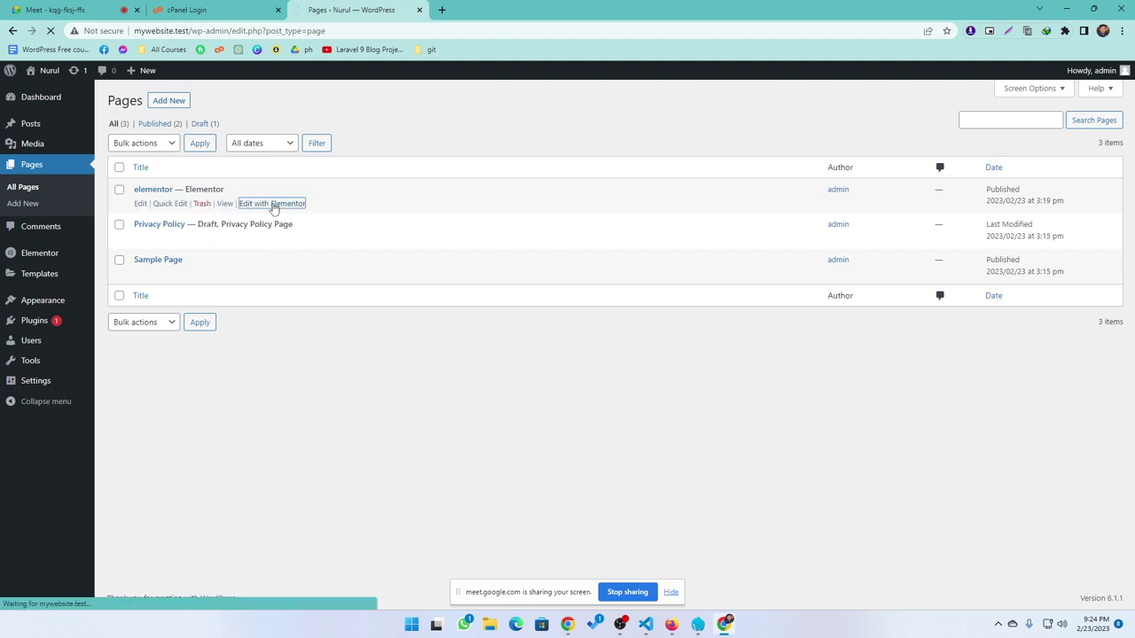
pyautogui.click(271, 205)
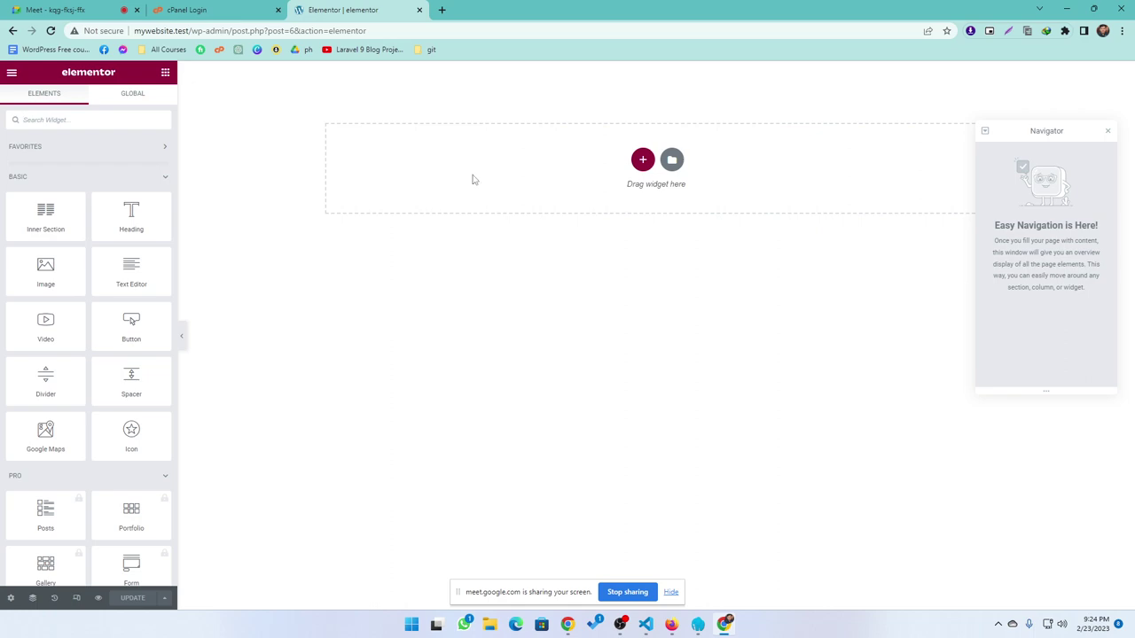
# Step: Save the page update in Firefox and reload the same page's Elementor editor in Chrome
pyautogui.click(725, 626)
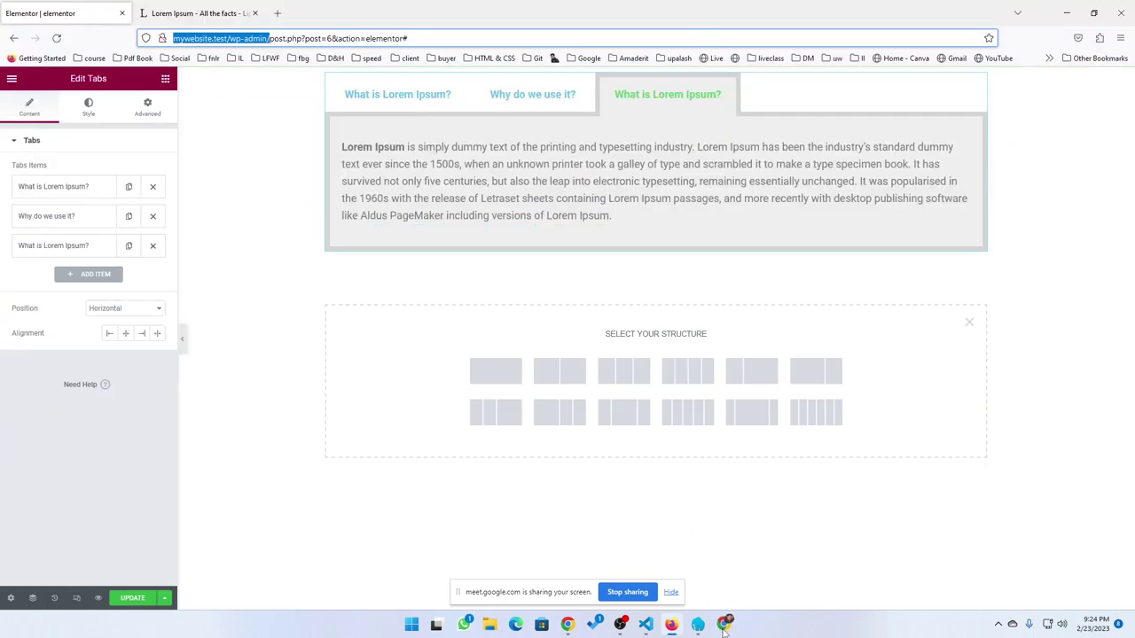
pyautogui.click(130, 599)
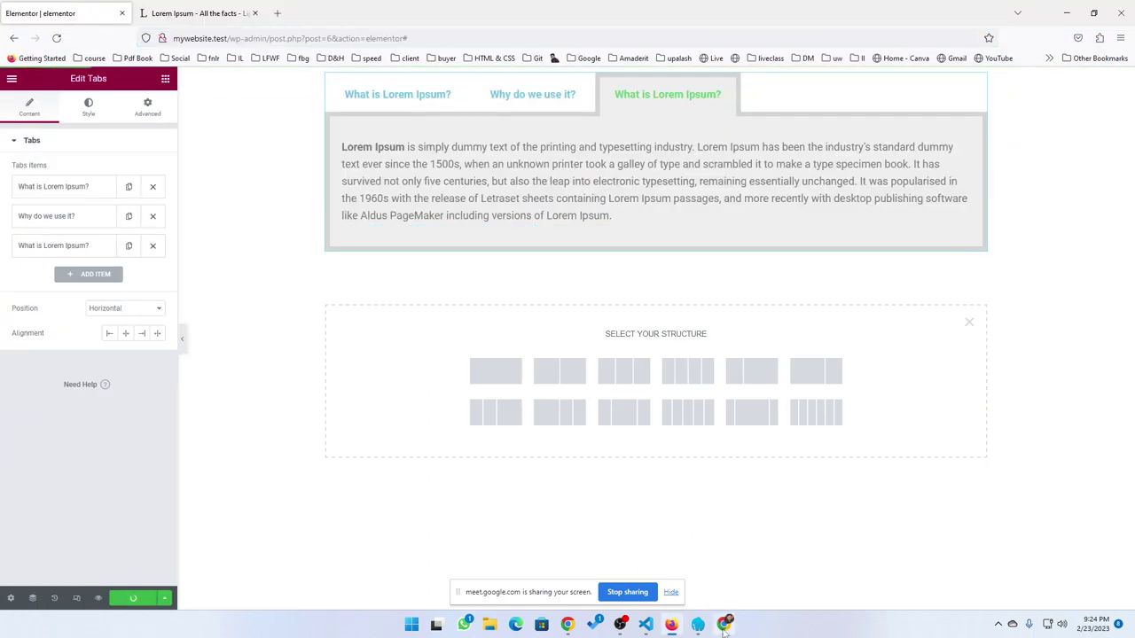
pyautogui.hotkey('alt', 'Tab')
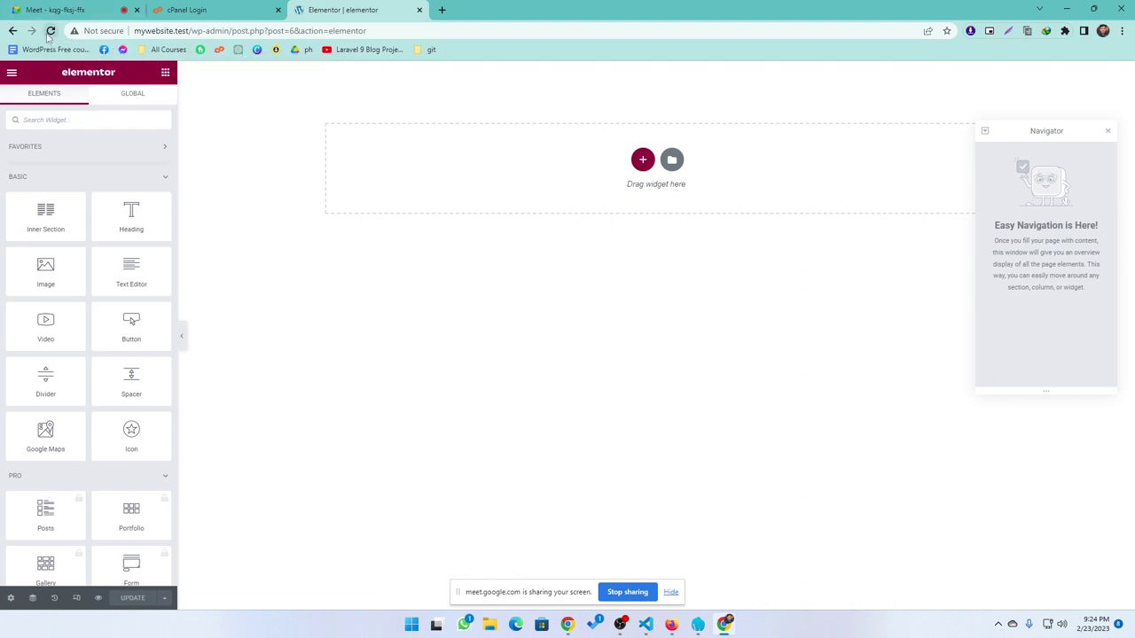
pyautogui.click(50, 30)
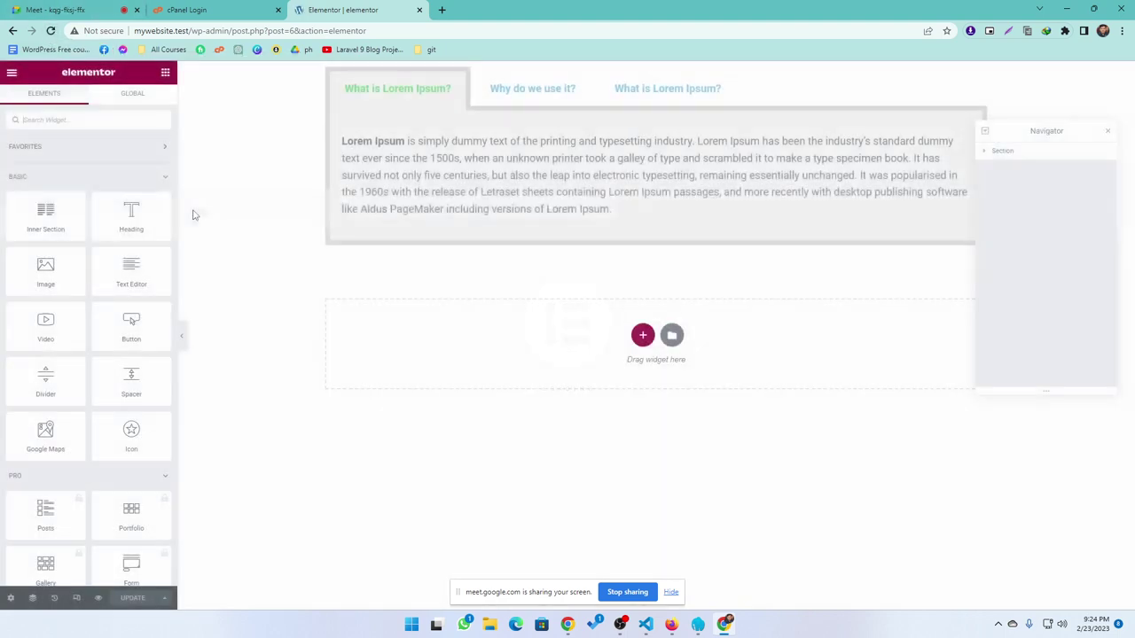
# Step: Close the Navigator and capture a screenshot region with Lightshot covering the tabs widget and the empty drop area below it
pyautogui.click(1108, 134)
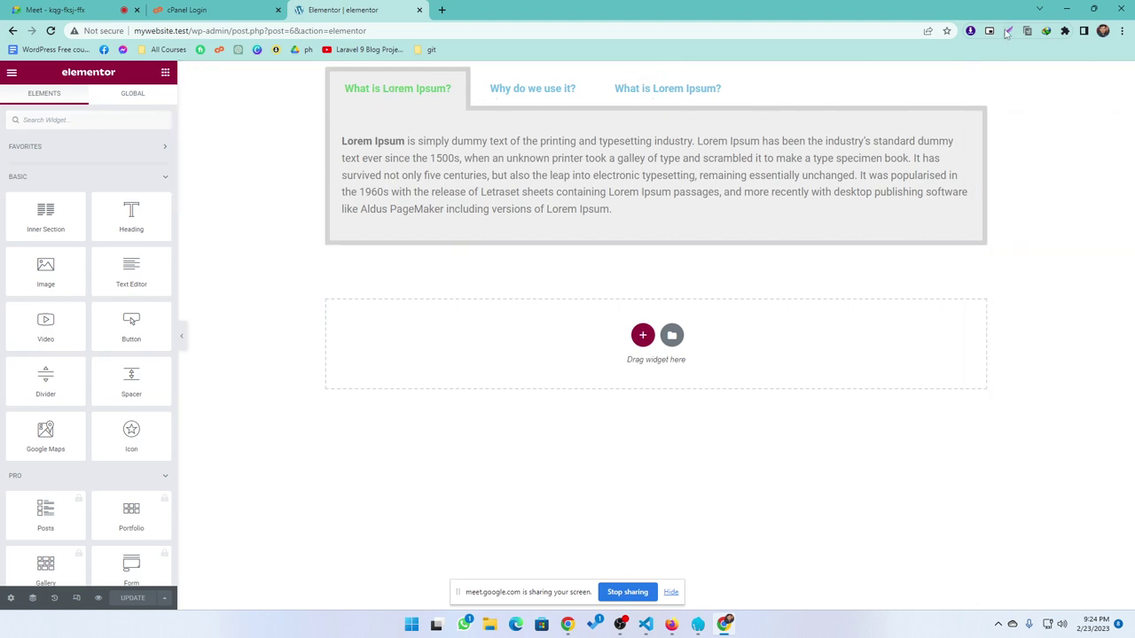
pyautogui.press('Print')
pyautogui.moveTo(245, 74); pyautogui.dragTo(1078, 479)
pyautogui.moveTo(869, 321); pyautogui.dragTo(853, 310)
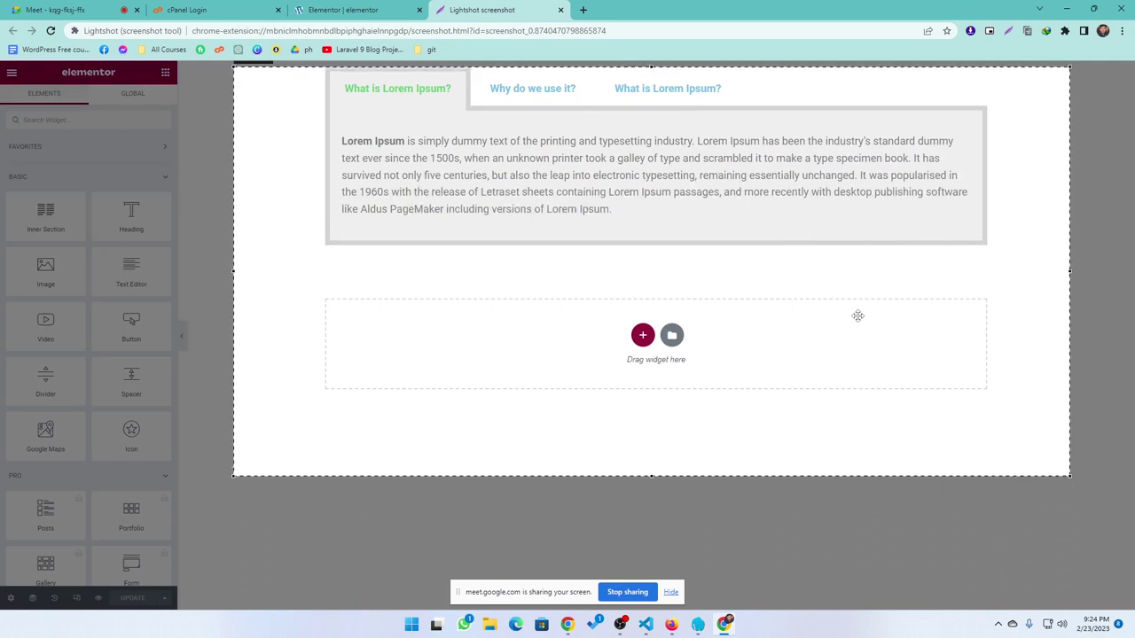
# Step: Draw red arrows on the screenshot pointing at the tab titles and along the content box's side, and close the screenshot
pyautogui.click(1076, 386)
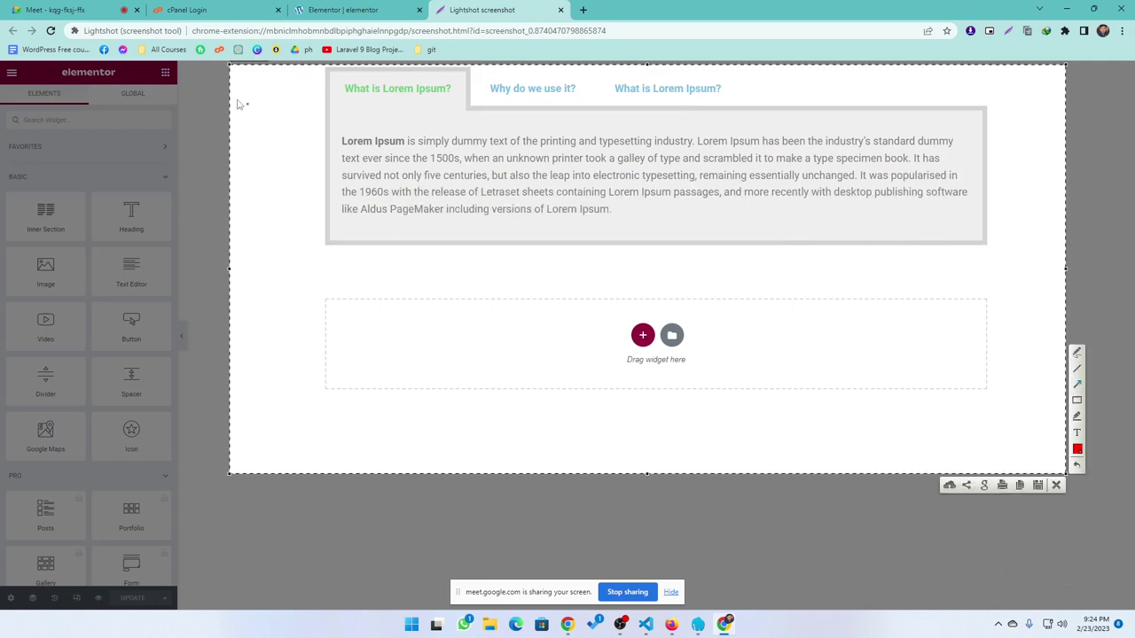
pyautogui.moveTo(232, 93)
pyautogui.mouseDown()
pyautogui.moveTo(329, 93)
pyautogui.moveTo(303, 222)
pyautogui.moveTo(318, 110)
pyautogui.mouseUp()
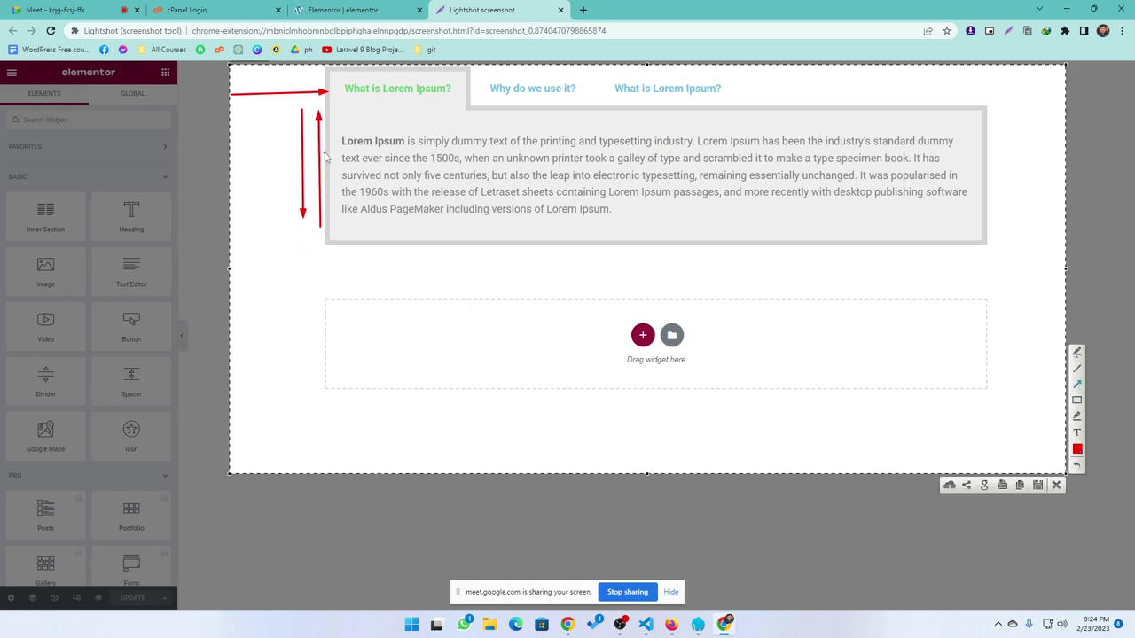
pyautogui.moveTo(918, 90); pyautogui.dragTo(758, 87)
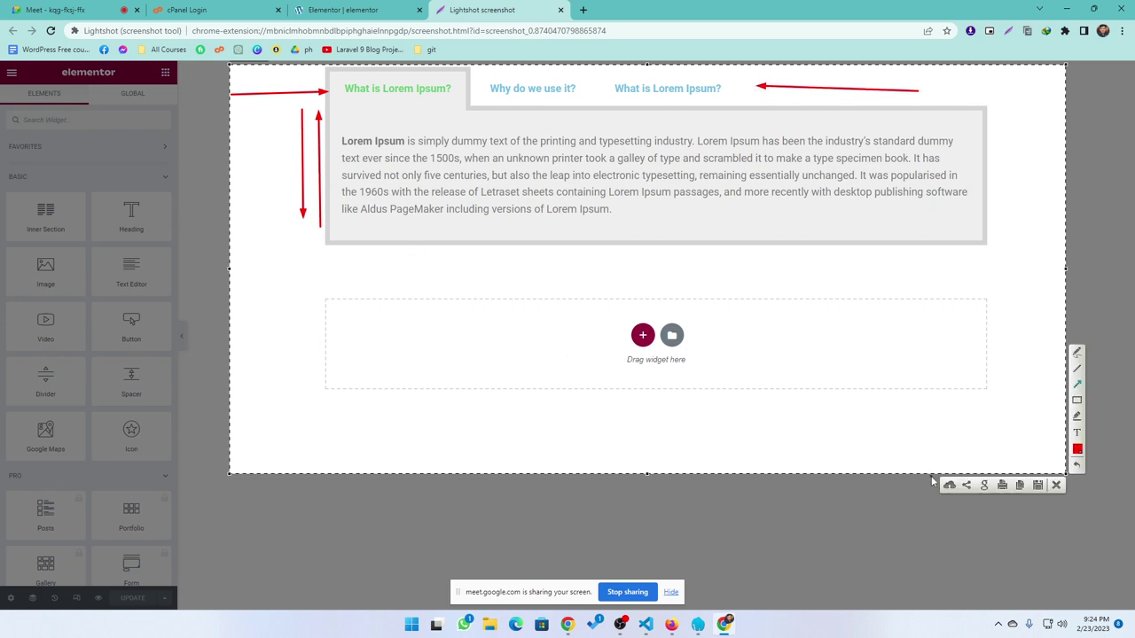
pyautogui.click(1056, 485)
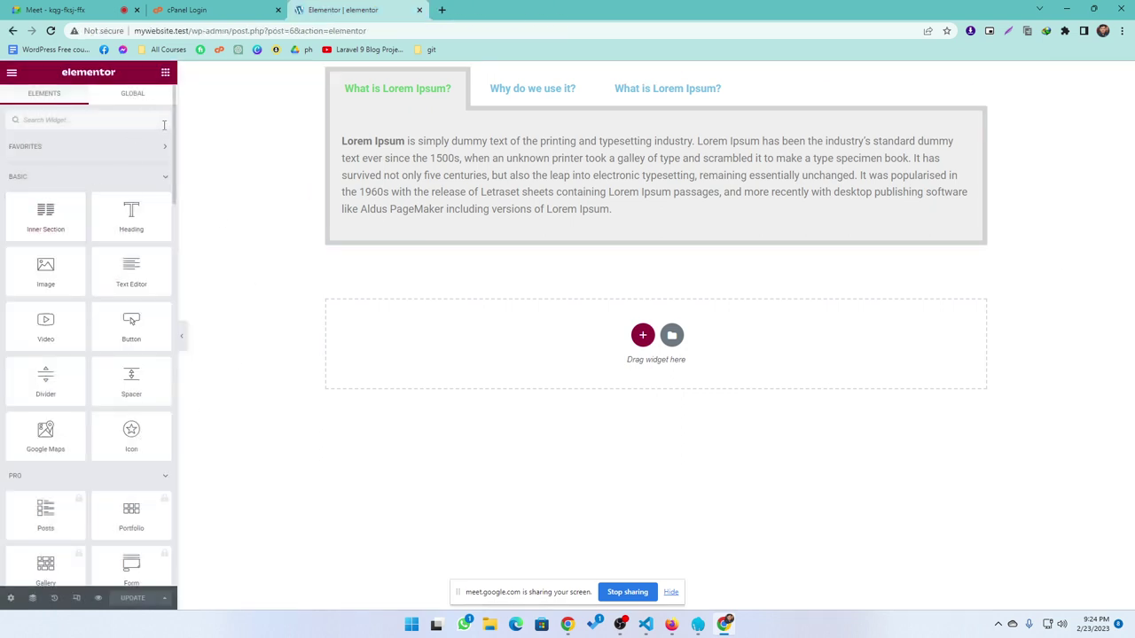
# Step: View the content of the second and third tabs in the tabs widget and return to the first tab
pyautogui.click(536, 90)
pyautogui.click(554, 97)
pyautogui.click(621, 98)
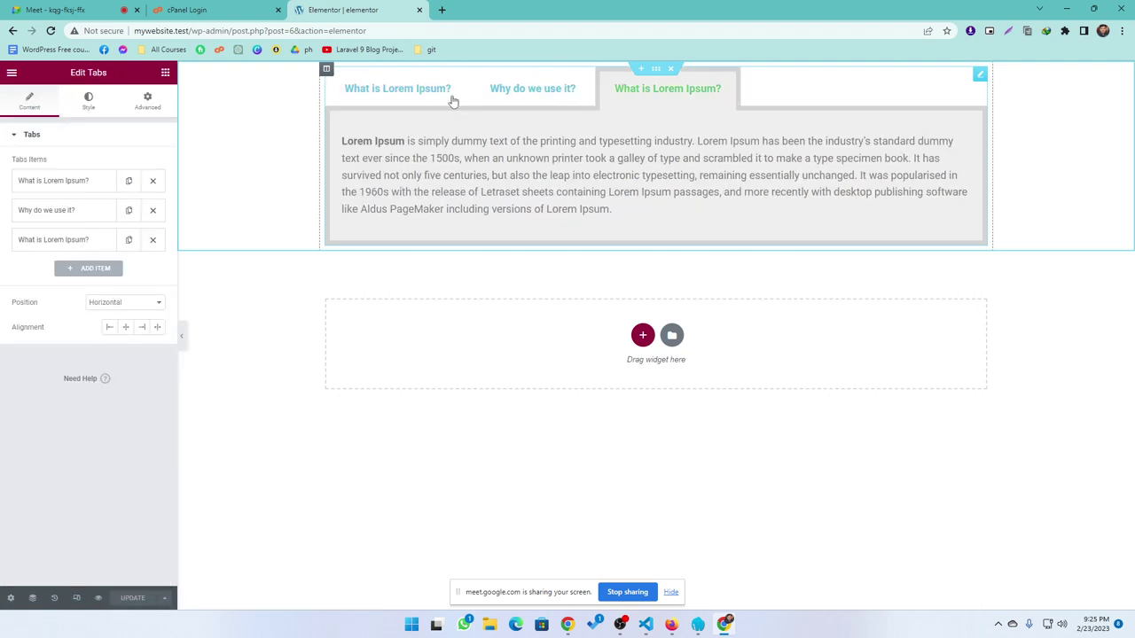
pyautogui.click(419, 97)
# Step: Return to the widget list and collapse the Basic and Pro categories to reach the General widgets
pyautogui.click(164, 74)
pyautogui.scroll(-3, 119, 471)
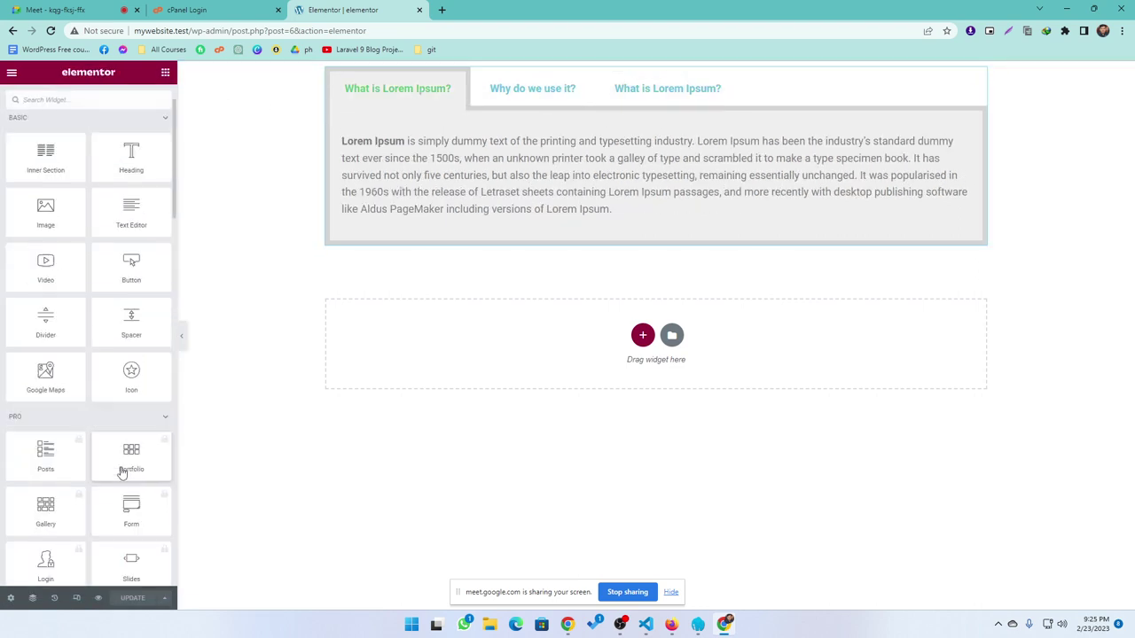
pyautogui.scroll(3, 126, 444)
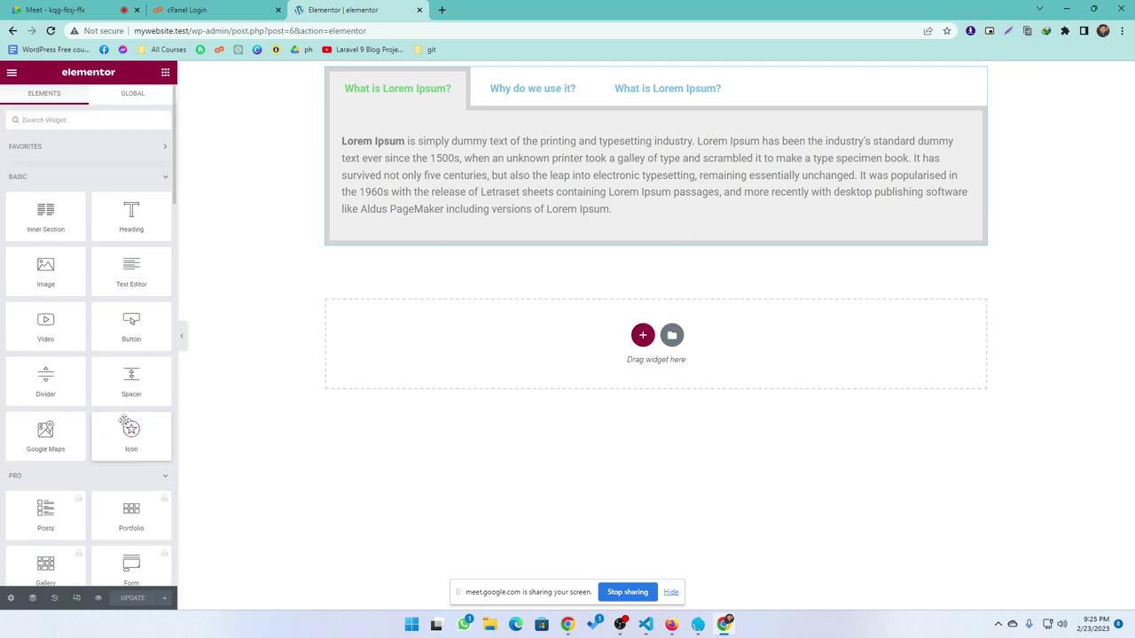
pyautogui.click(165, 177)
pyautogui.click(164, 210)
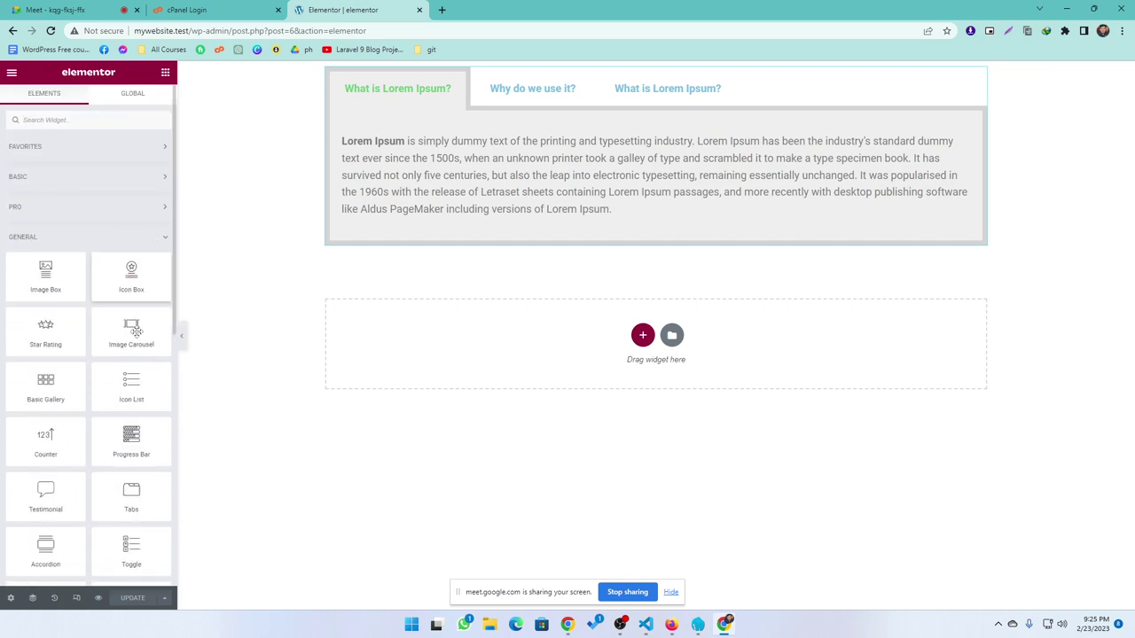
pyautogui.scroll(-1, 96, 509)
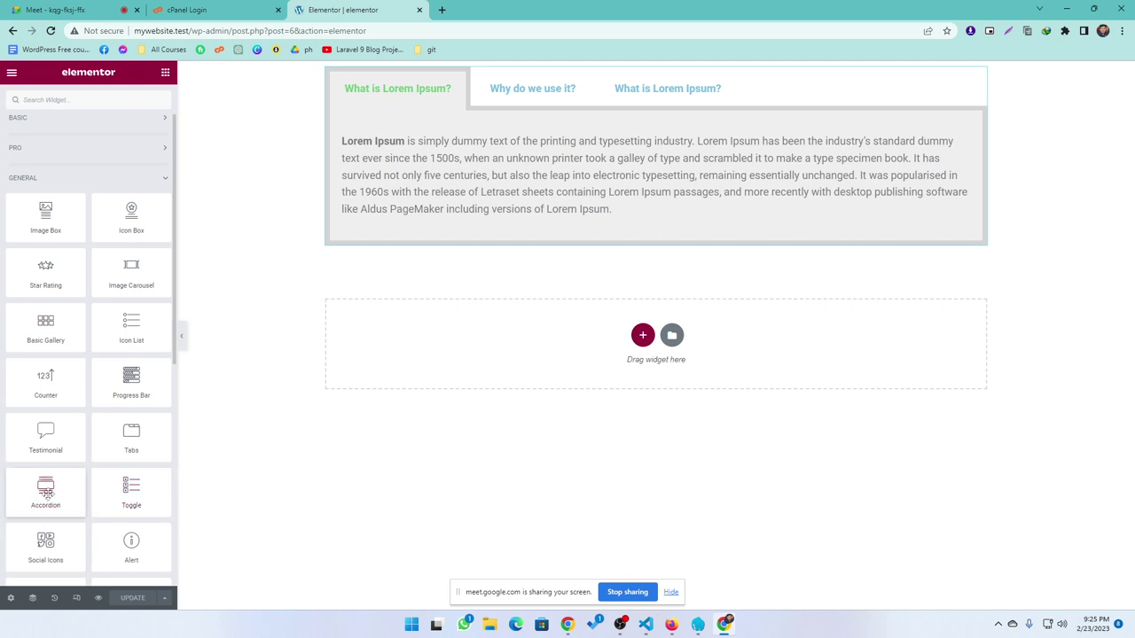
# Step: Add a single-column section below the tabs and place an Accordion widget in it
pyautogui.click(642, 335)
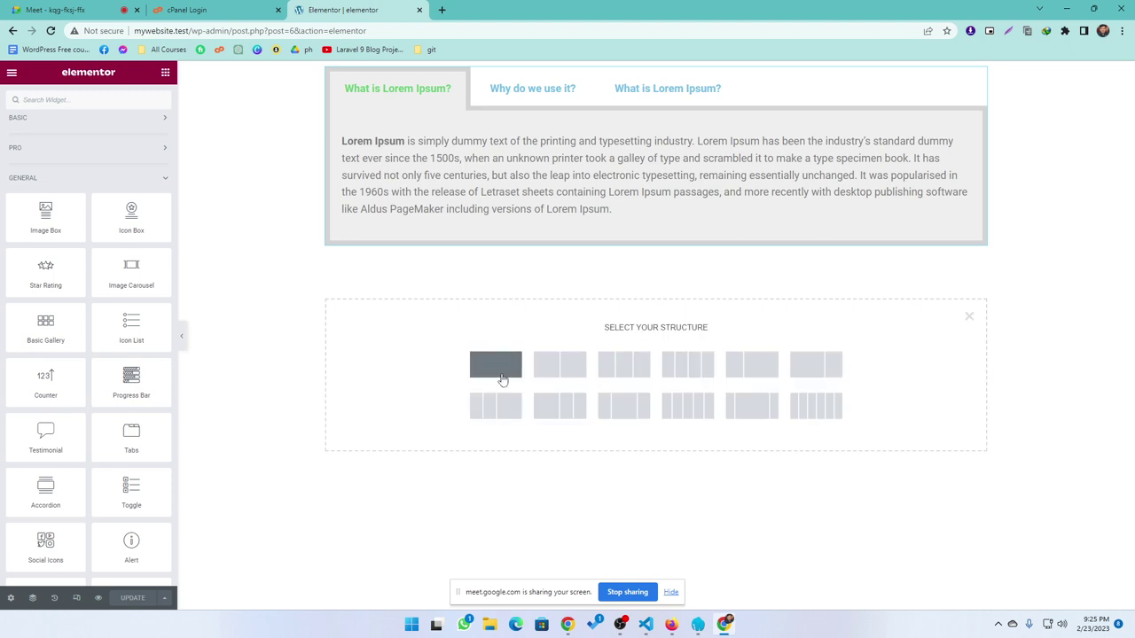
pyautogui.click(499, 373)
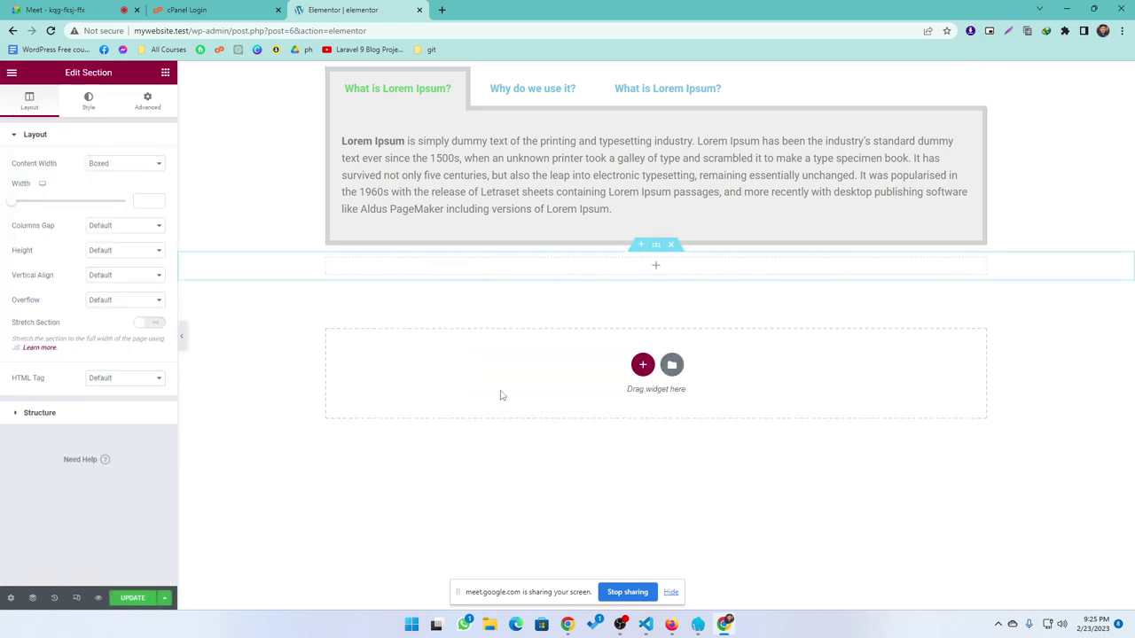
pyautogui.click(165, 72)
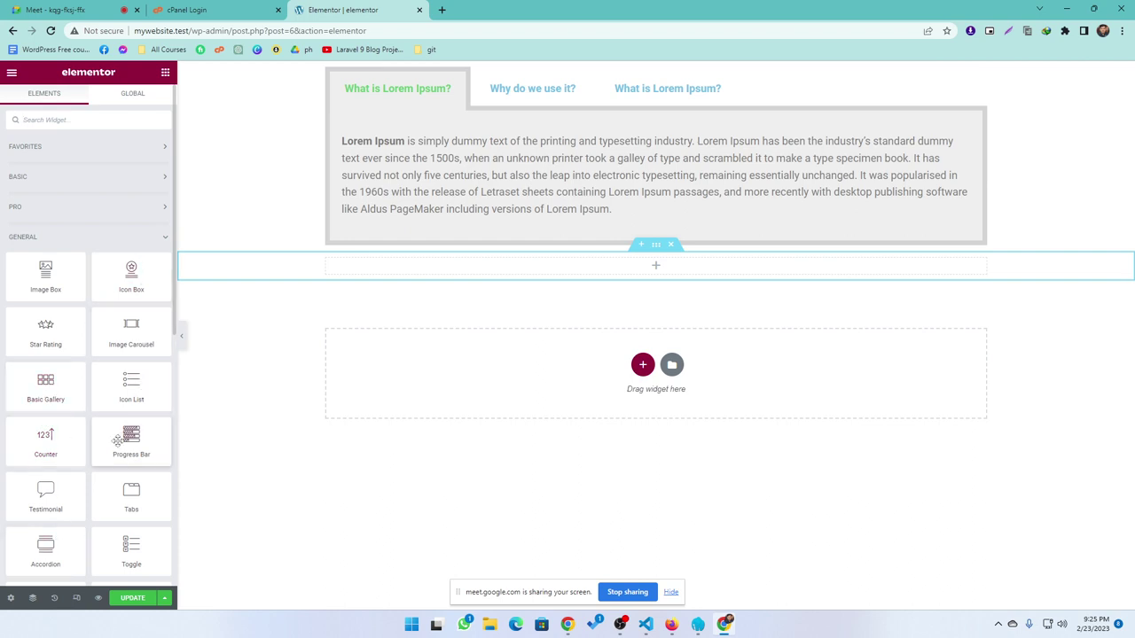
pyautogui.moveTo(46, 550); pyautogui.dragTo(591, 265)
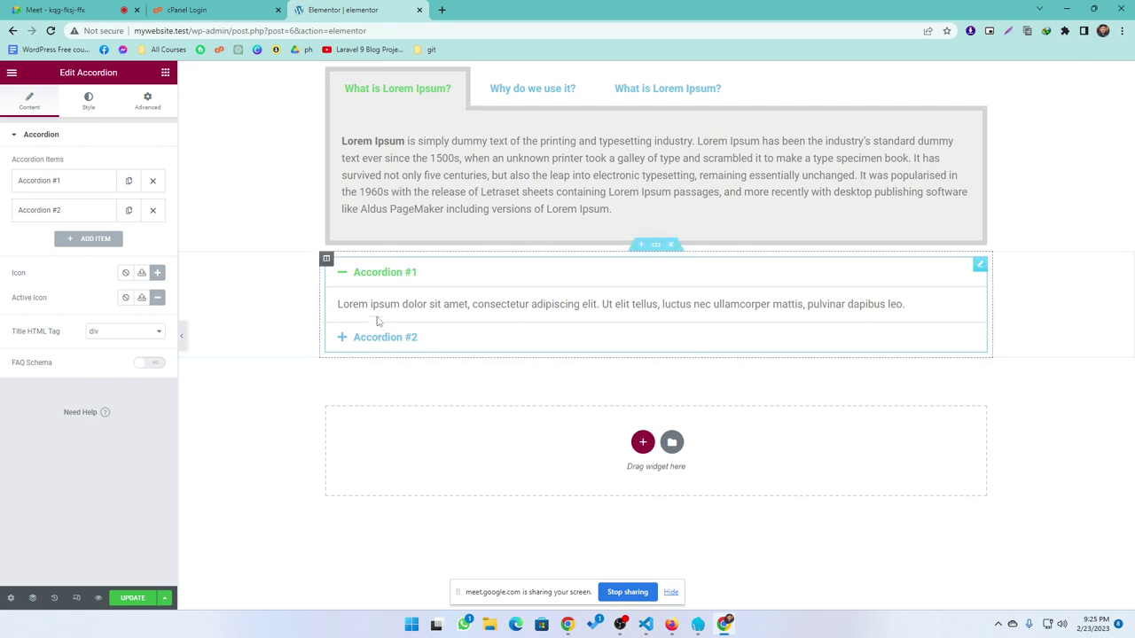
# Step: Try out the accordion by collapsing and expanding its first item and opening its second item
pyautogui.click(376, 280)
pyautogui.click(376, 279)
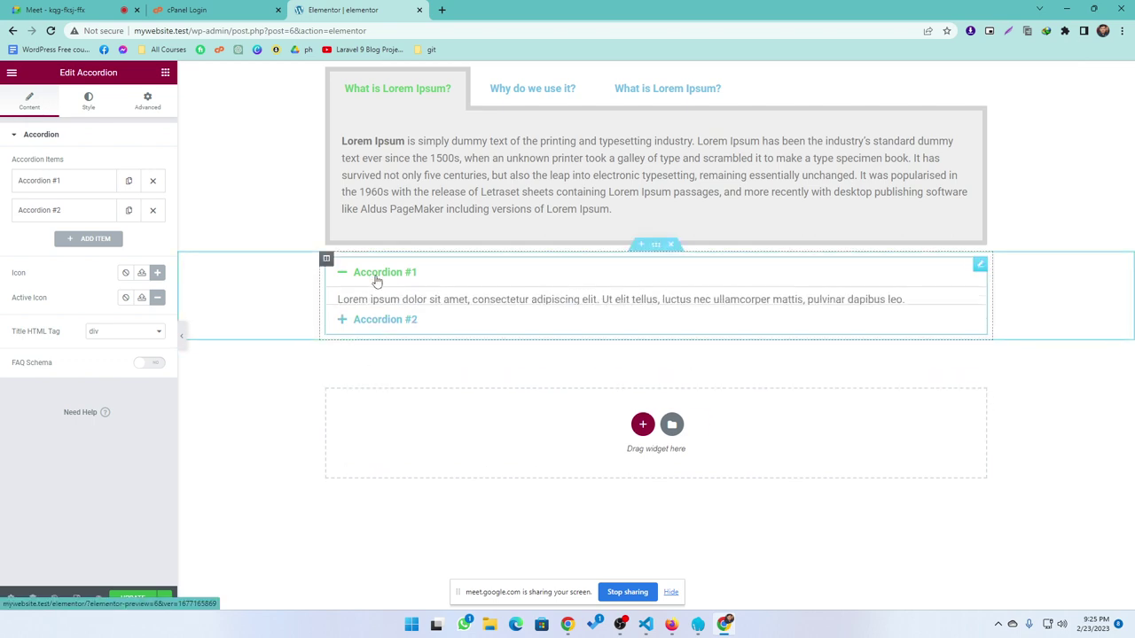
pyautogui.click(375, 280)
pyautogui.click(381, 302)
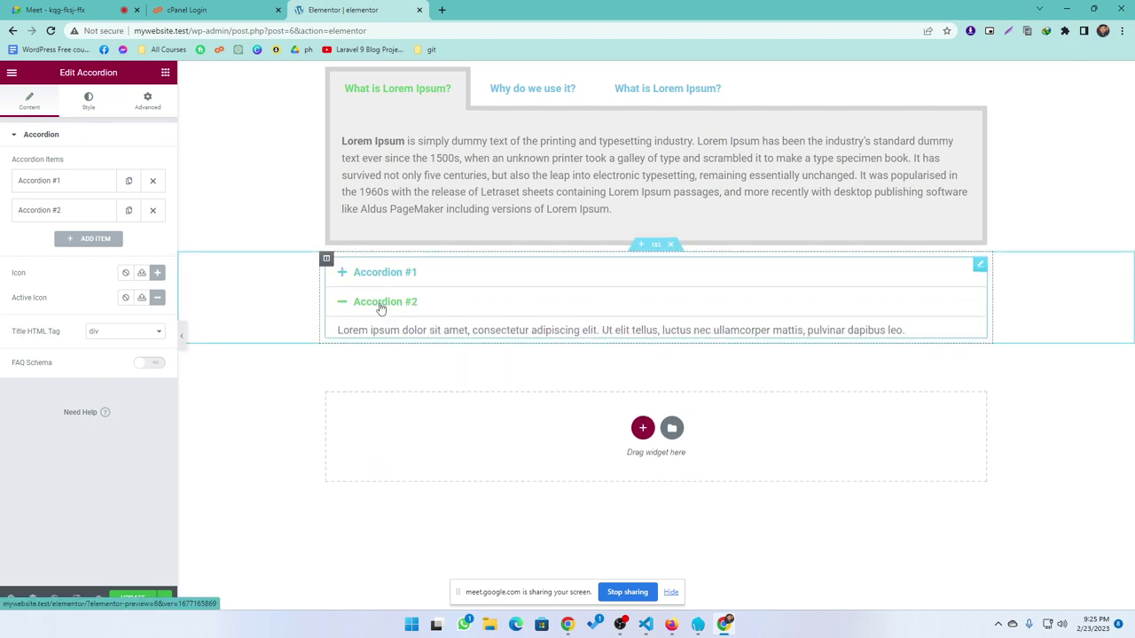
# Step: Switch through the tabs widget's three tabs and reopen the first accordion item to compare how both widgets behave
pyautogui.click(537, 89)
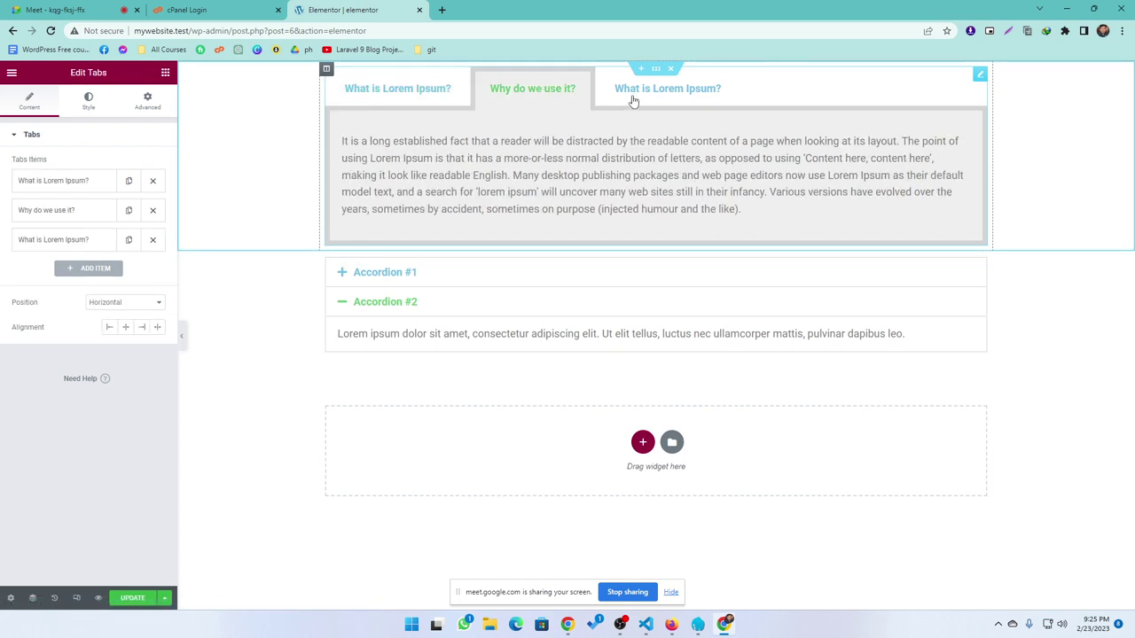
pyautogui.click(625, 99)
pyautogui.click(413, 90)
pyautogui.click(512, 93)
pyautogui.click(648, 94)
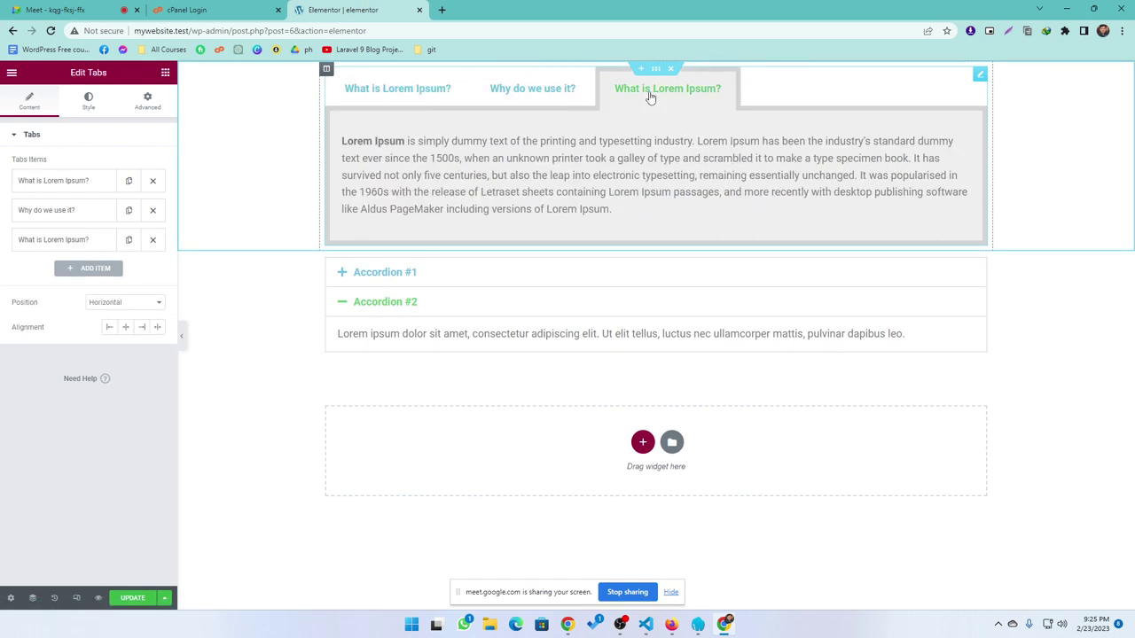
pyautogui.click(384, 276)
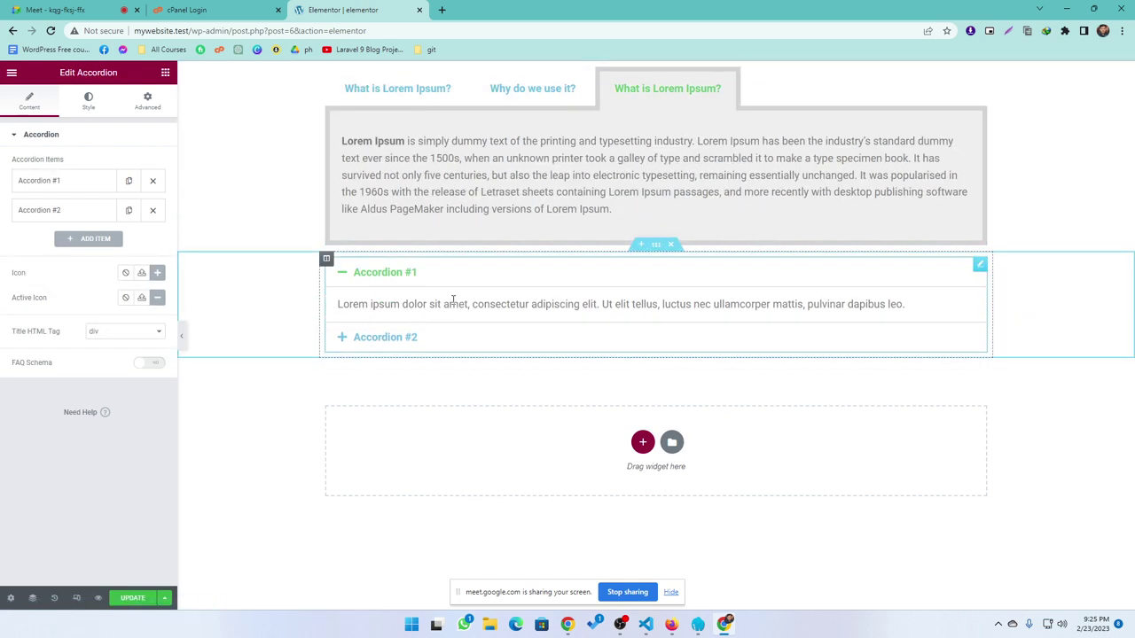
# Step: Copy the whole Lorem Ipsum paragraph from the third tab's content
pyautogui.moveTo(631, 211); pyautogui.dragTo(340, 153)
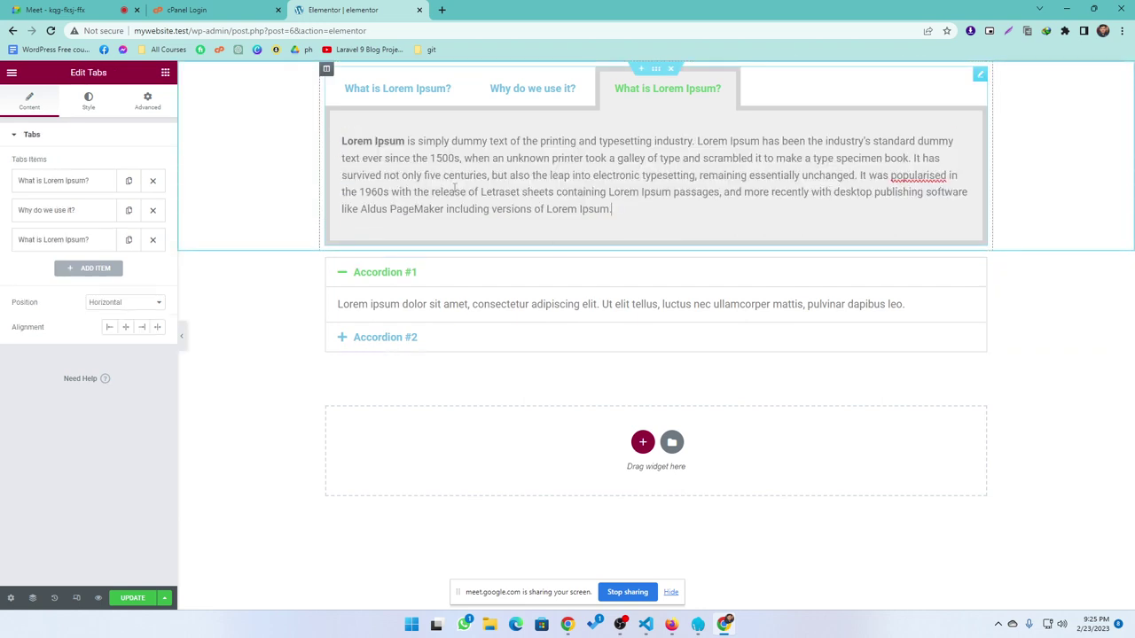
pyautogui.moveTo(612, 210); pyautogui.dragTo(340, 140)
pyautogui.hotkey('ctrl', 'c')
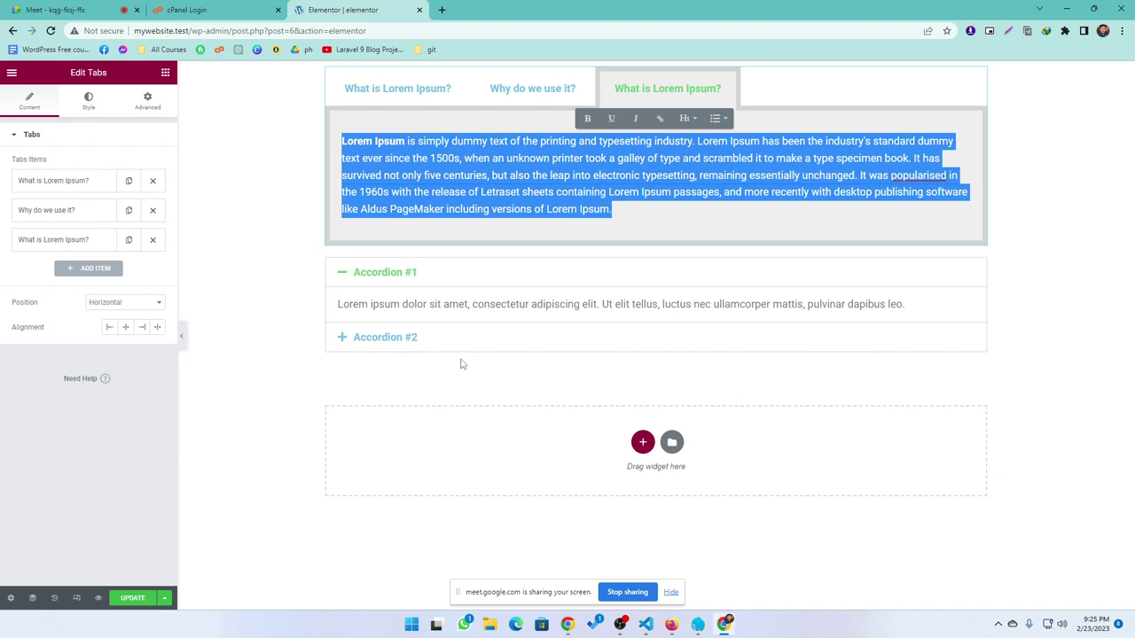
# Step: Replace the description of Accordion #1 with the copied Lorem Ipsum paragraph
pyautogui.click(432, 282)
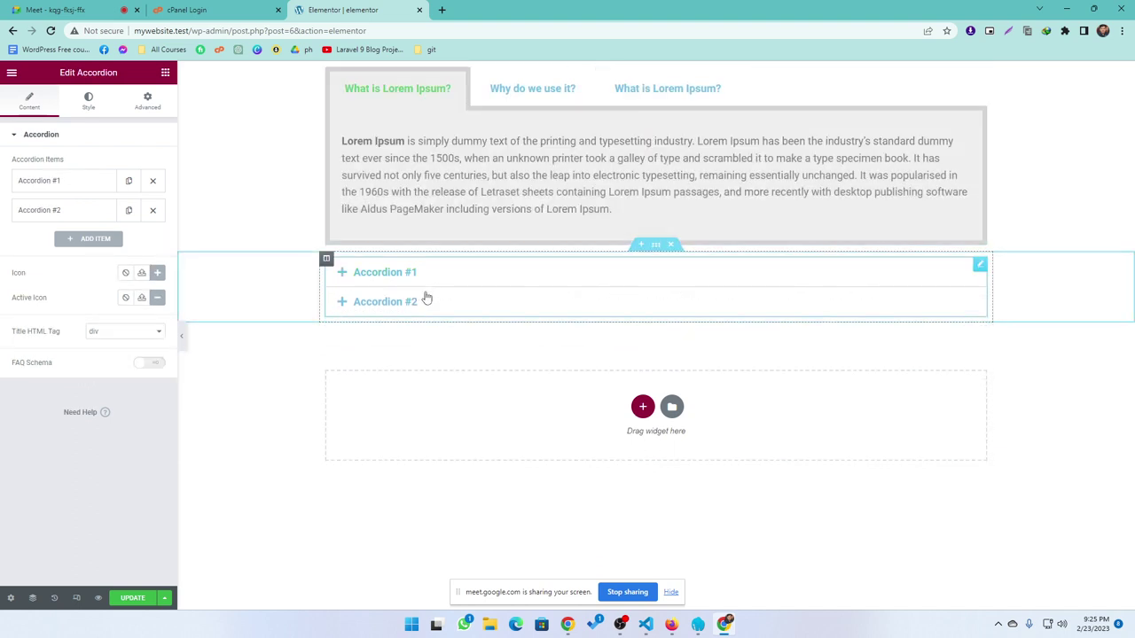
pyautogui.click(431, 272)
pyautogui.click(69, 184)
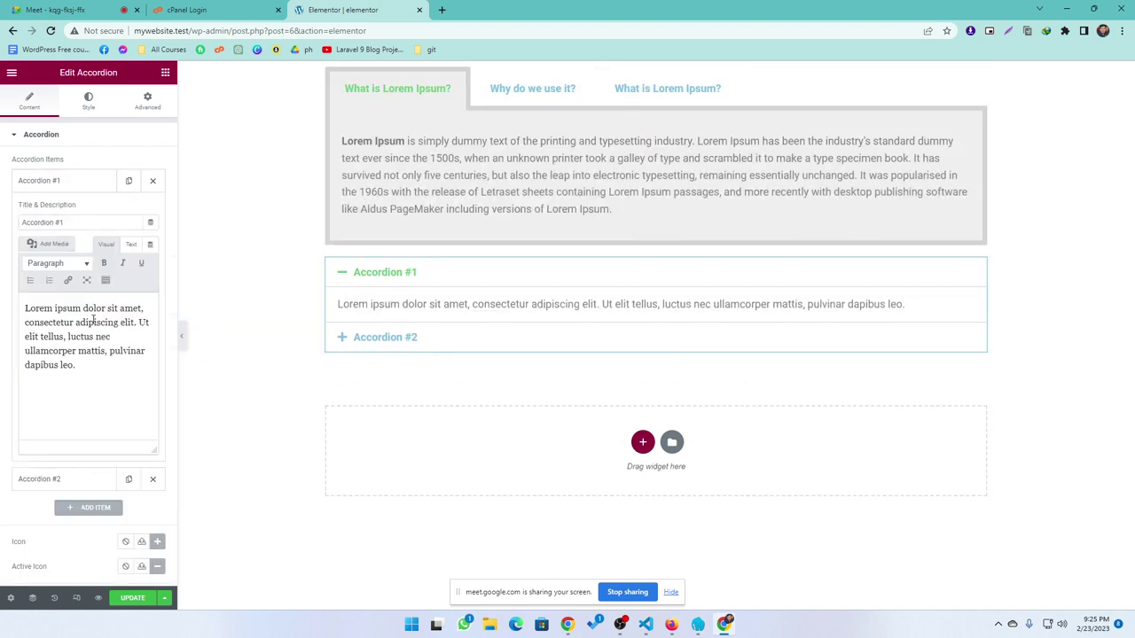
pyautogui.moveTo(86, 372); pyautogui.dragTo(22, 306)
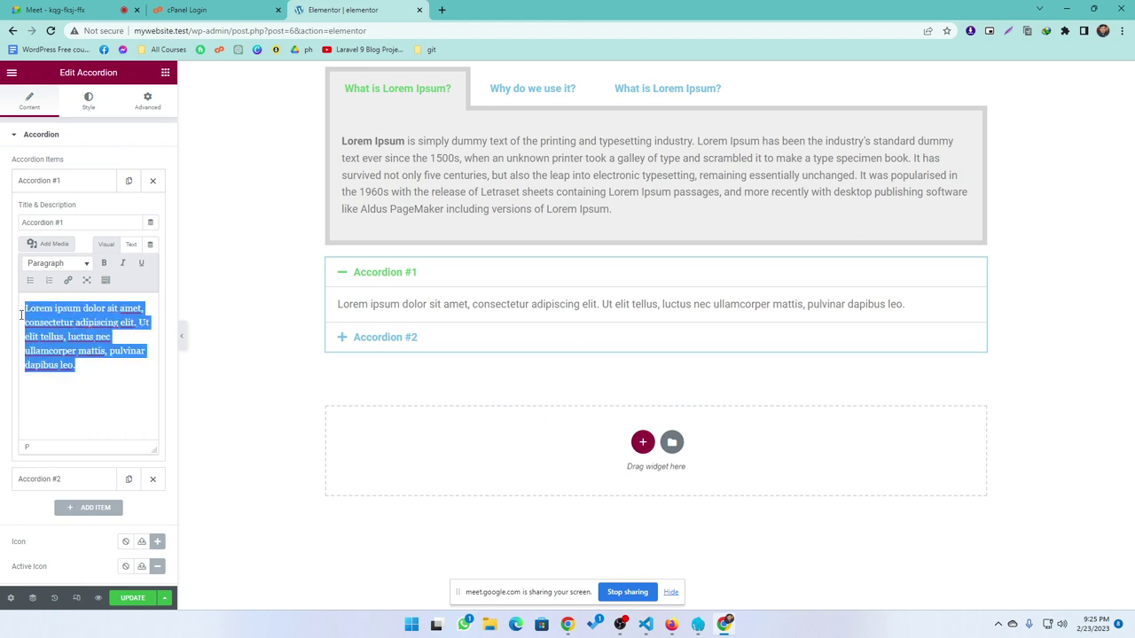
pyautogui.hotkey('ctrl', 'v')
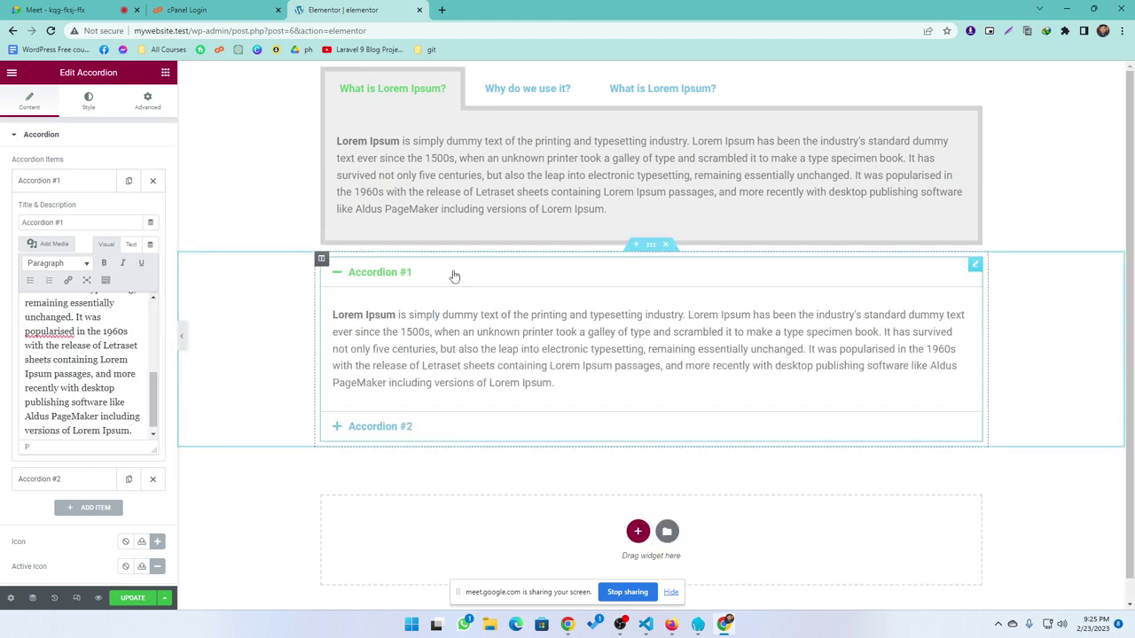
# Step: Open the second accordion item and review the text of the second and third tabs in the tabs widget
pyautogui.click(453, 277)
pyautogui.click(443, 304)
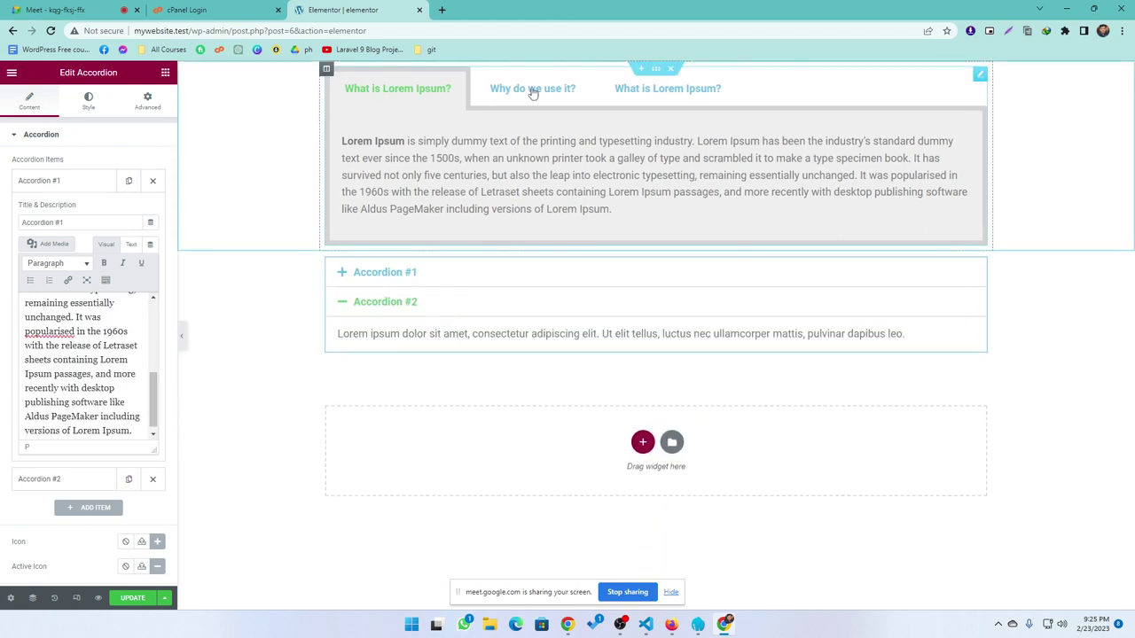
pyautogui.click(532, 90)
pyautogui.moveTo(728, 209); pyautogui.dragTo(336, 141)
pyautogui.click(336, 141)
pyautogui.click(79, 242)
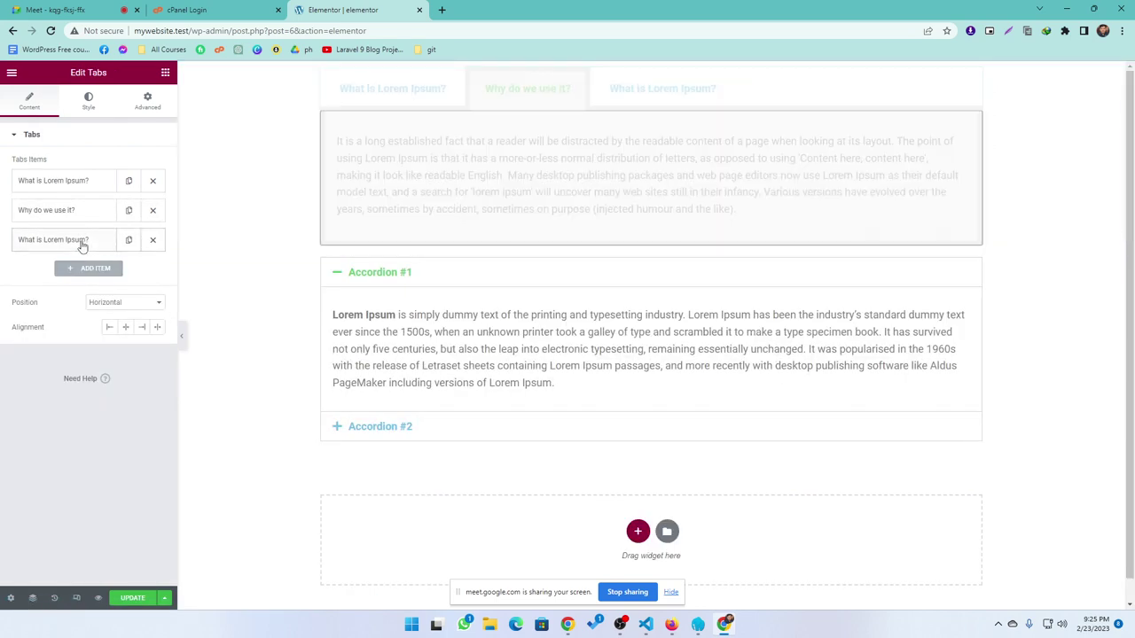
pyautogui.click(79, 242)
# Step: Replace the description of Accordion #2 with the copied Lorem Ipsum paragraph
pyautogui.click(432, 331)
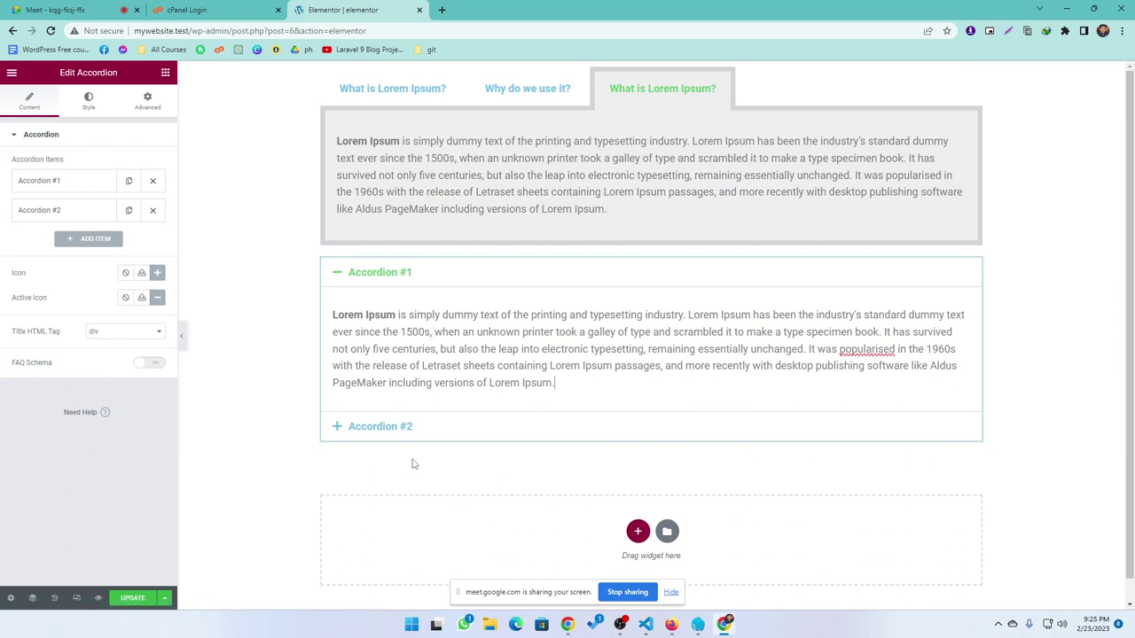
pyautogui.click(67, 213)
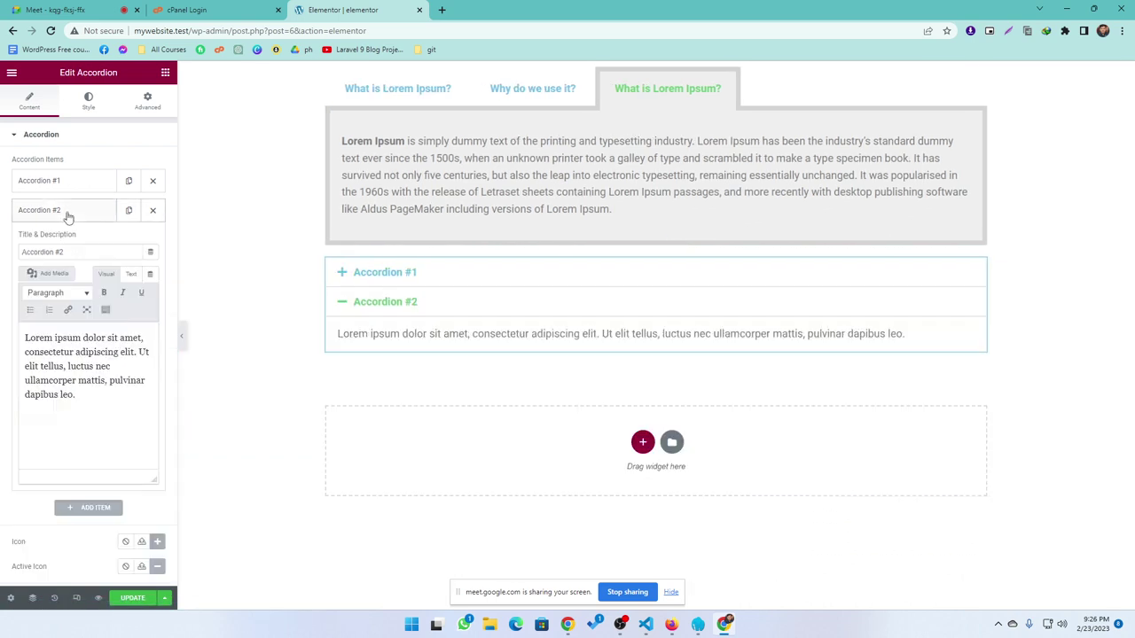
pyautogui.moveTo(97, 417); pyautogui.dragTo(29, 335)
pyautogui.click(105, 417)
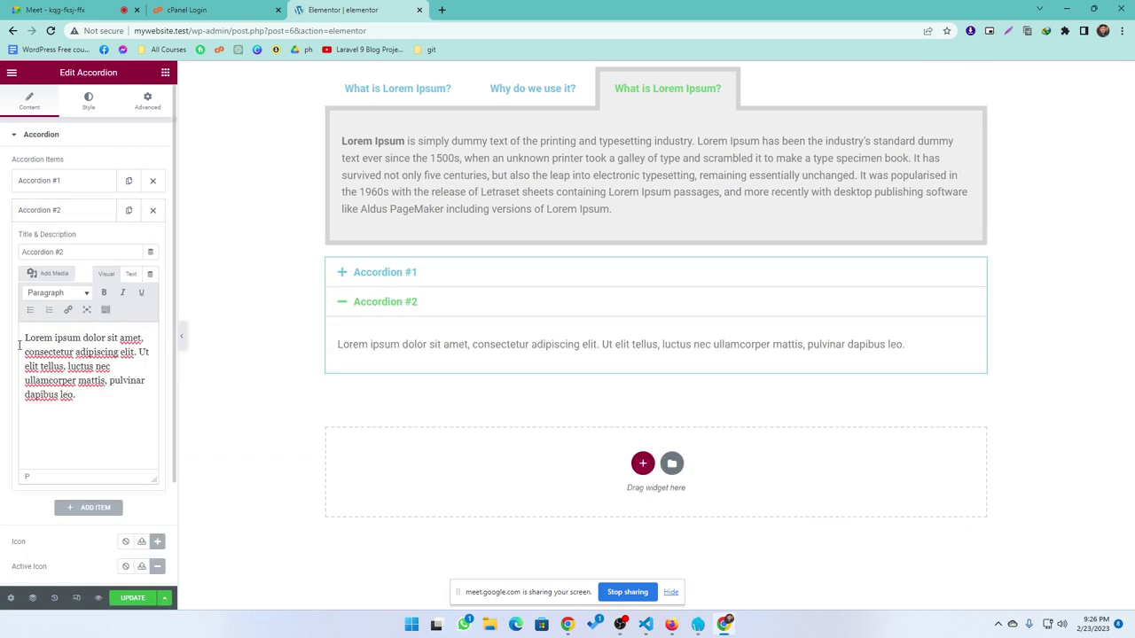
pyautogui.moveTo(103, 398); pyautogui.dragTo(7, 335)
pyautogui.hotkey('ctrl', 'v')
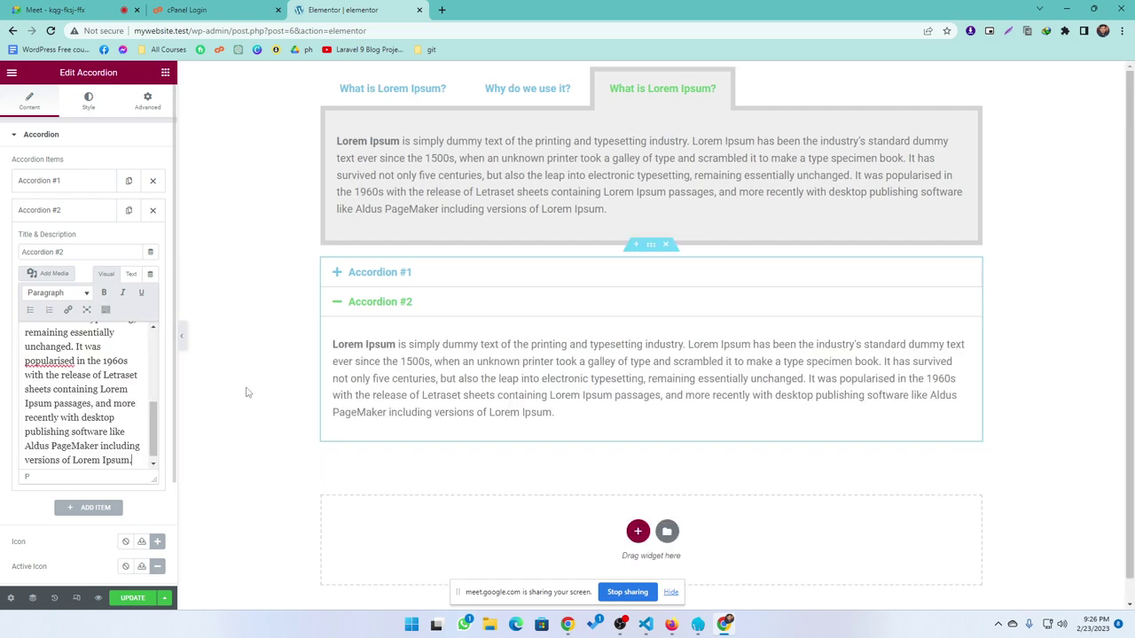
# Step: Duplicate the Accordion #1 item and move the copy to the end of the accordion items, after Accordion #2
pyautogui.click(382, 272)
pyautogui.click(98, 195)
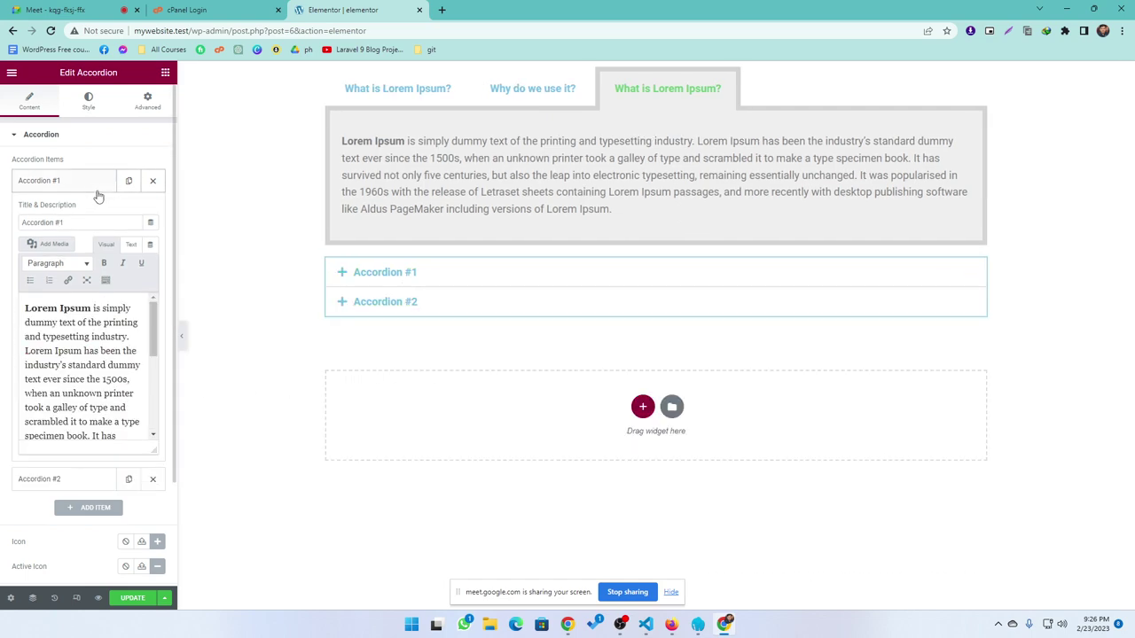
pyautogui.click(129, 182)
pyautogui.click(74, 183)
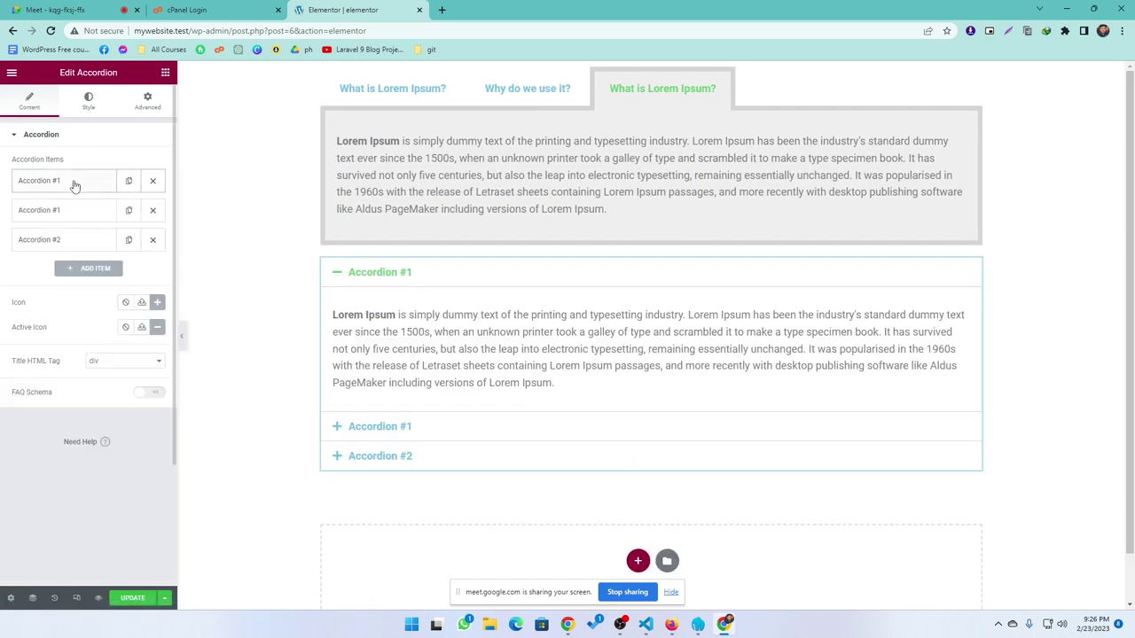
pyautogui.moveTo(76, 221); pyautogui.dragTo(78, 255)
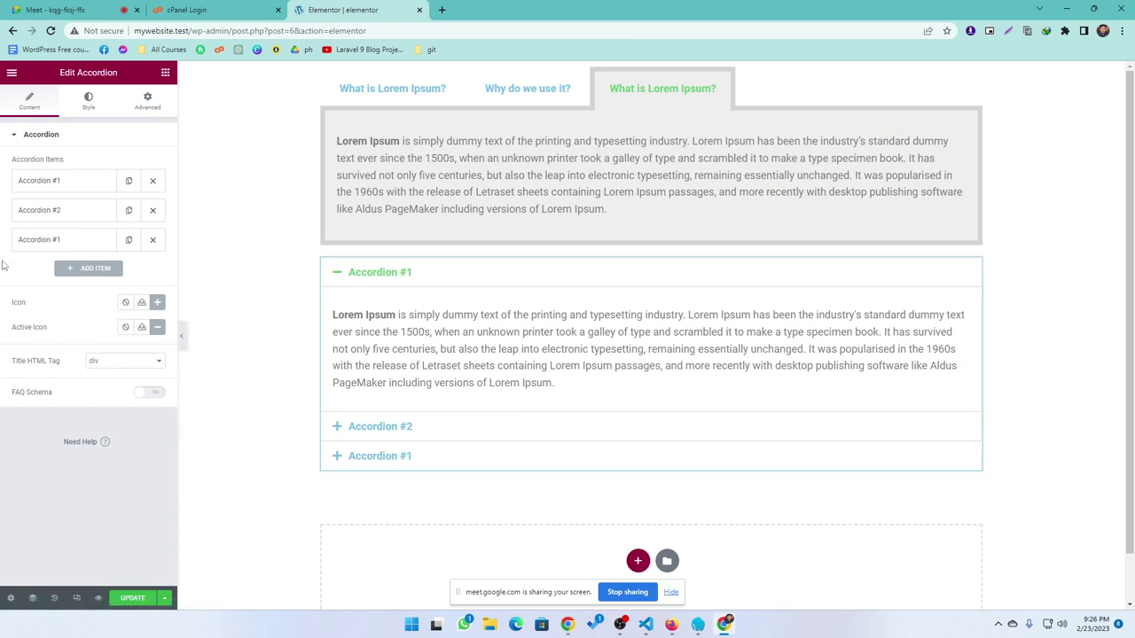
# Step: Change the title of the third accordion item to "Accordion"
pyautogui.click(71, 241)
pyautogui.moveTo(71, 280); pyautogui.dragTo(1, 281)
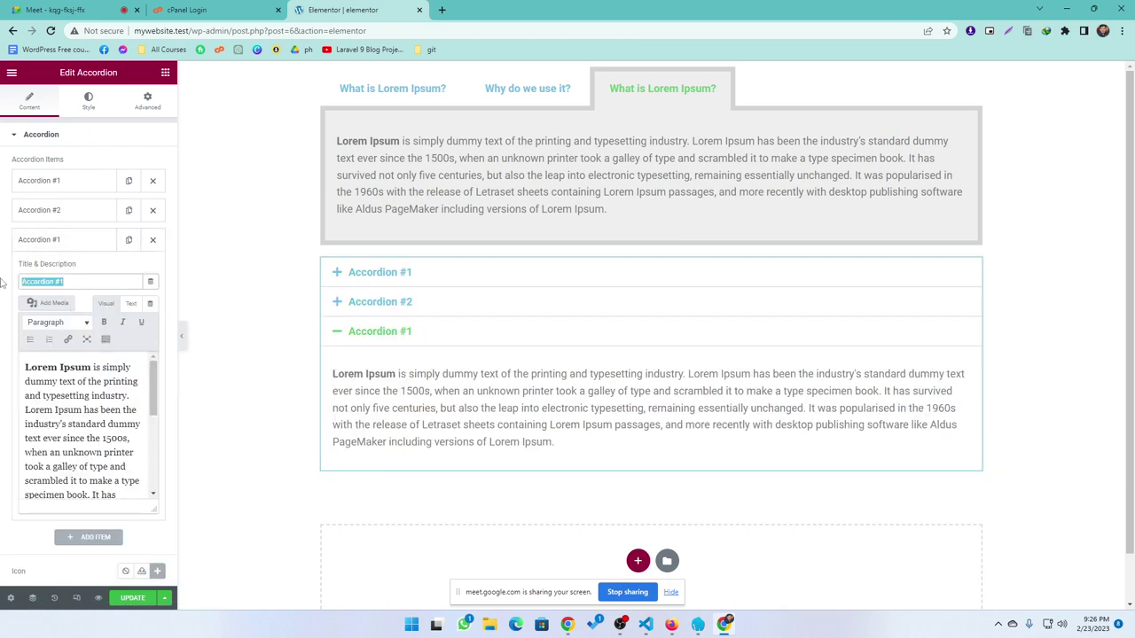
pyautogui.write('A')
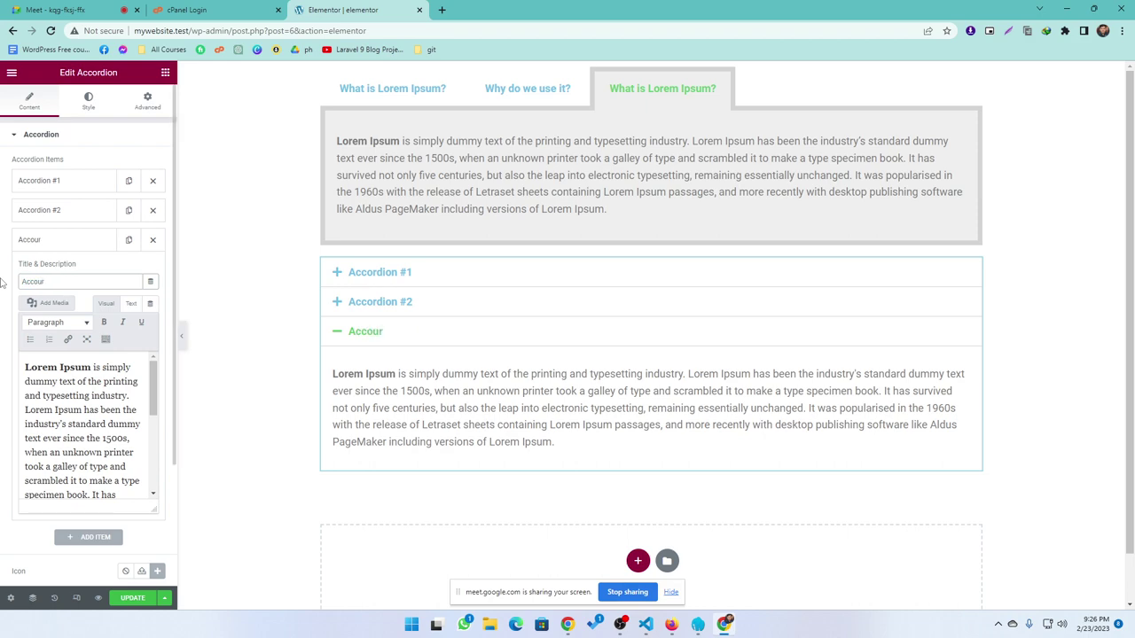
pyautogui.write('ccordion')
# Step: Collapse and expand the accordion items on the page to check how they open and close
pyautogui.click(422, 333)
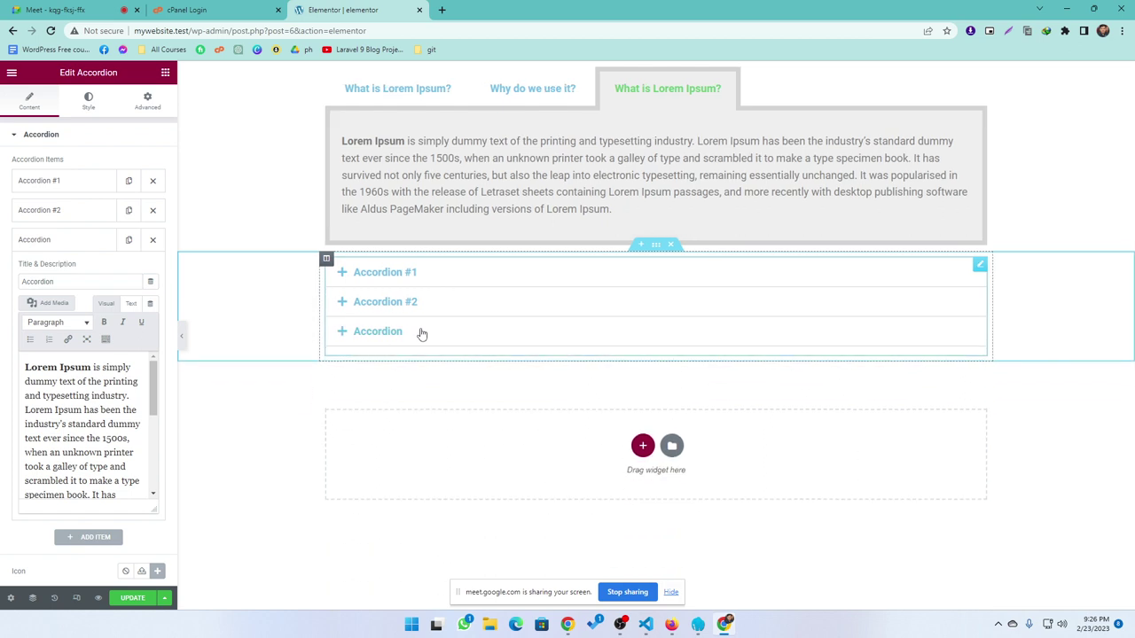
pyautogui.click(431, 281)
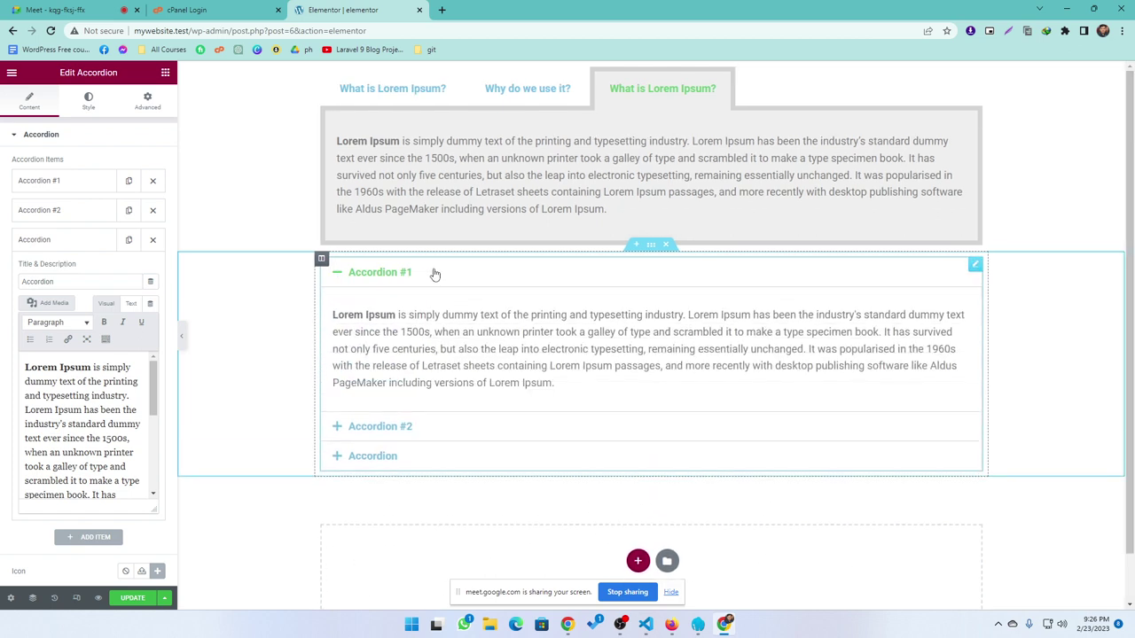
pyautogui.click(432, 276)
pyautogui.click(436, 282)
pyautogui.click(438, 280)
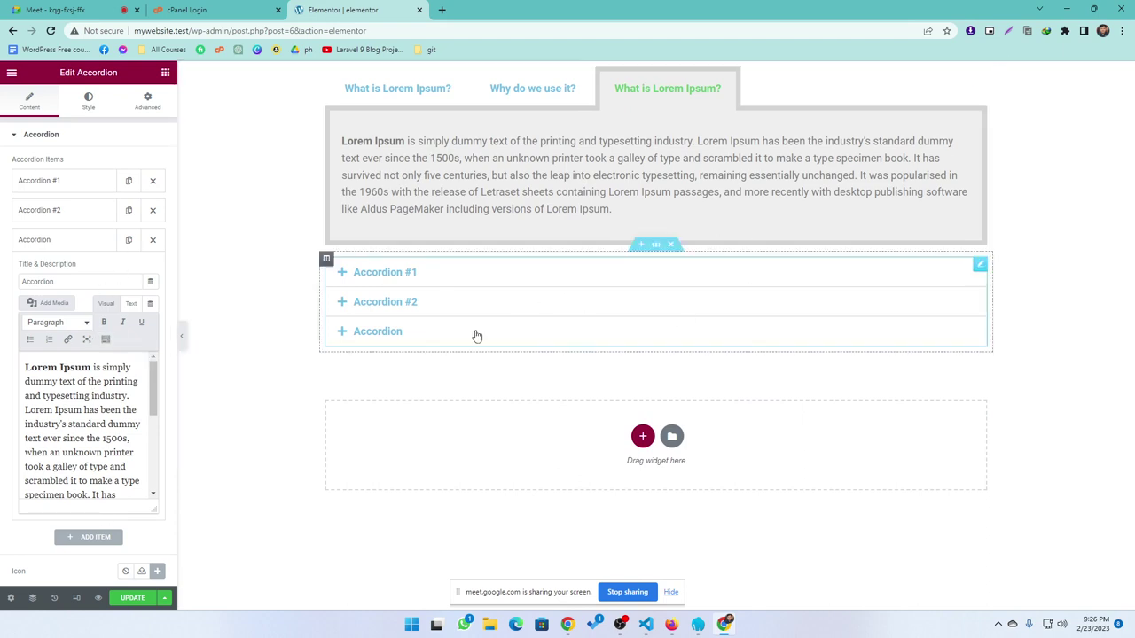
# Step: Add a single-column section below the accordion and place a Toggle widget in it
pyautogui.click(638, 437)
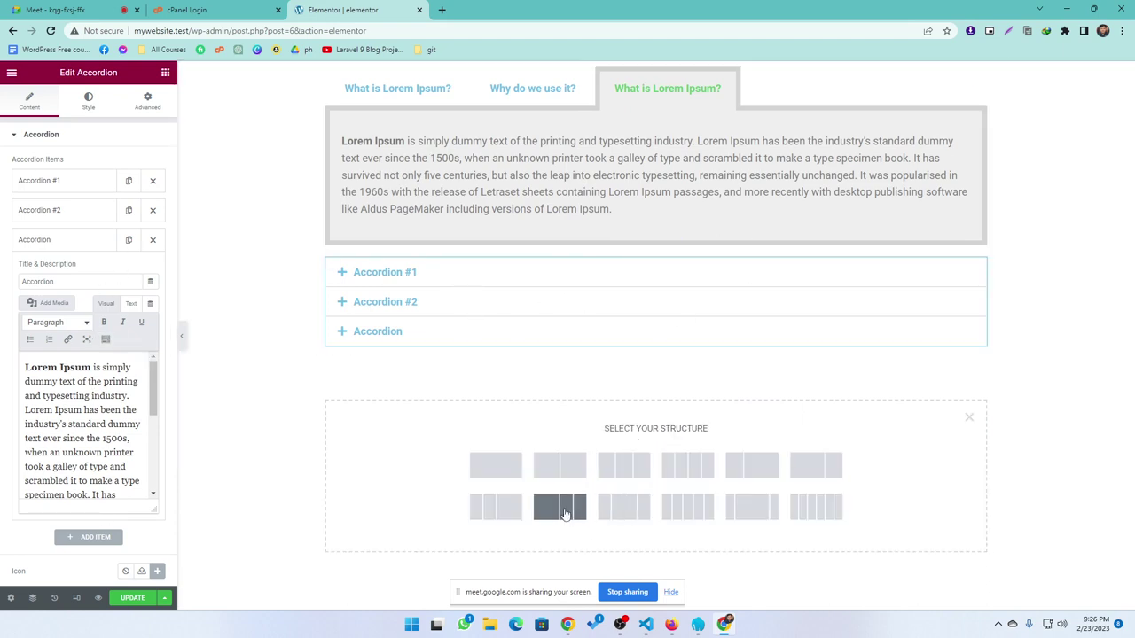
pyautogui.click(495, 464)
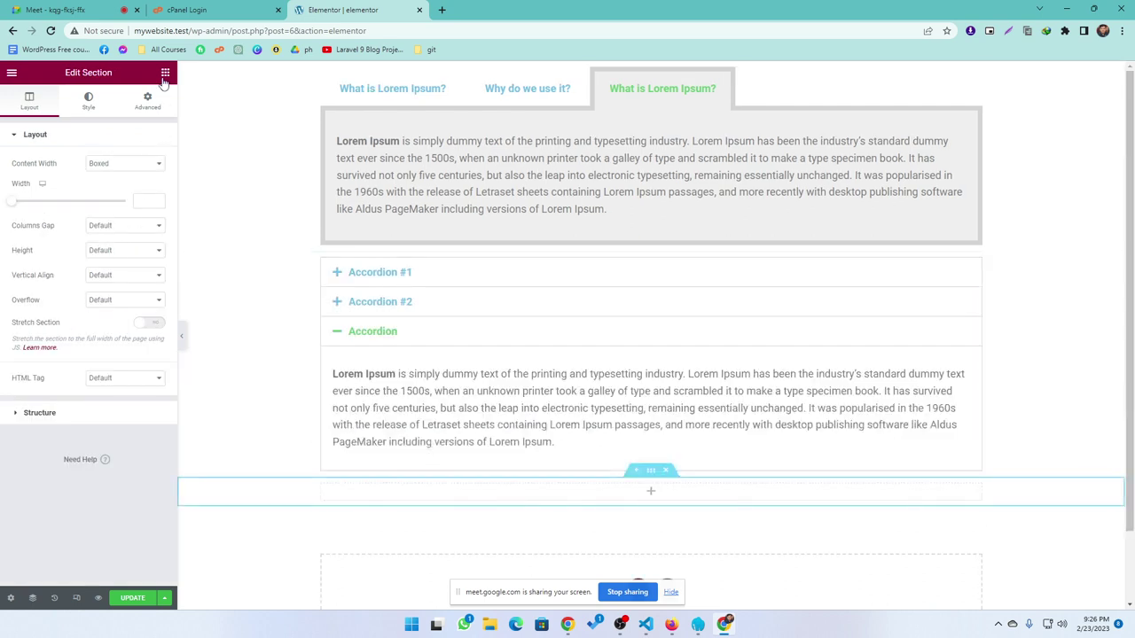
pyautogui.click(164, 76)
pyautogui.scroll(-3, 96, 461)
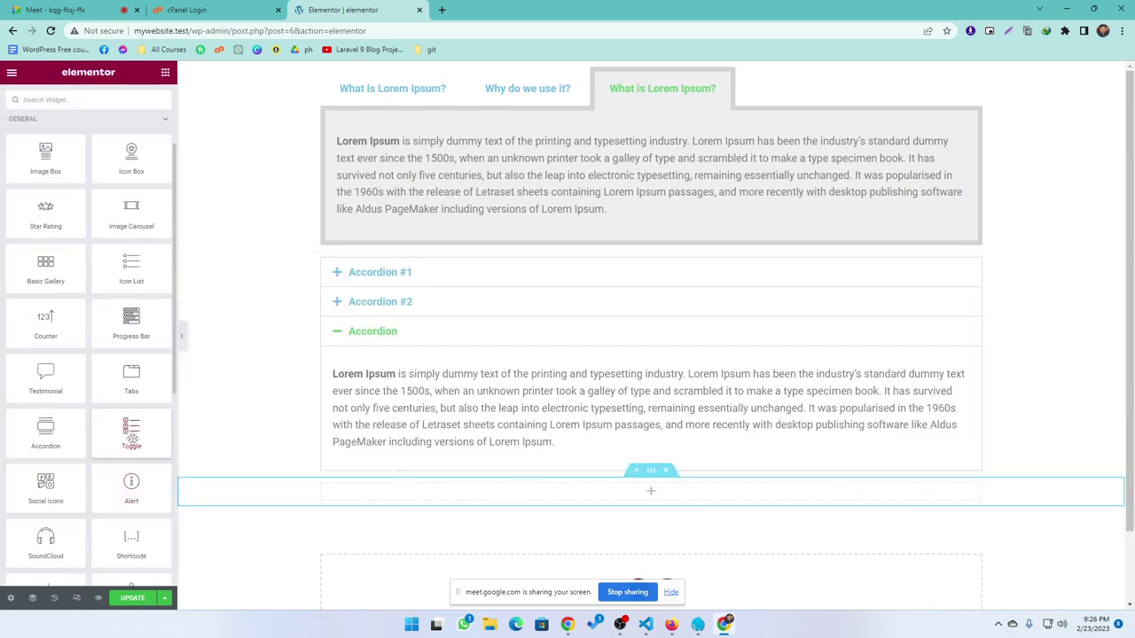
pyautogui.moveTo(140, 437); pyautogui.dragTo(431, 485)
# Step: Expand and collapse Toggle #1 and Toggle #2 to examine how the toggle behaves compared with the accordion
pyautogui.scroll(-2, 402, 438)
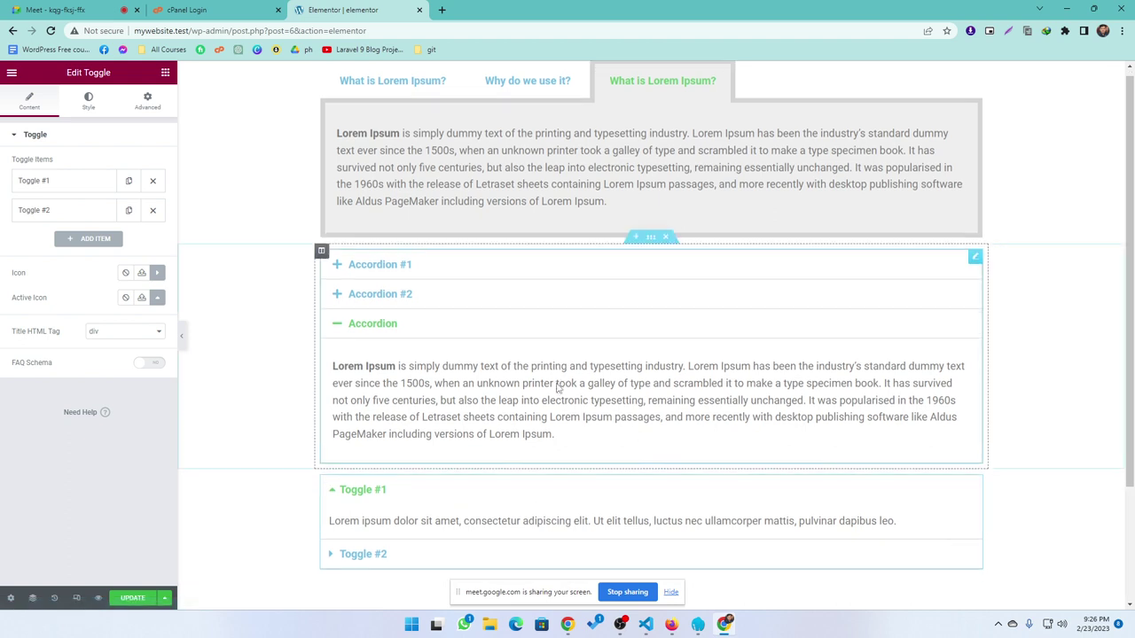
pyautogui.click(395, 342)
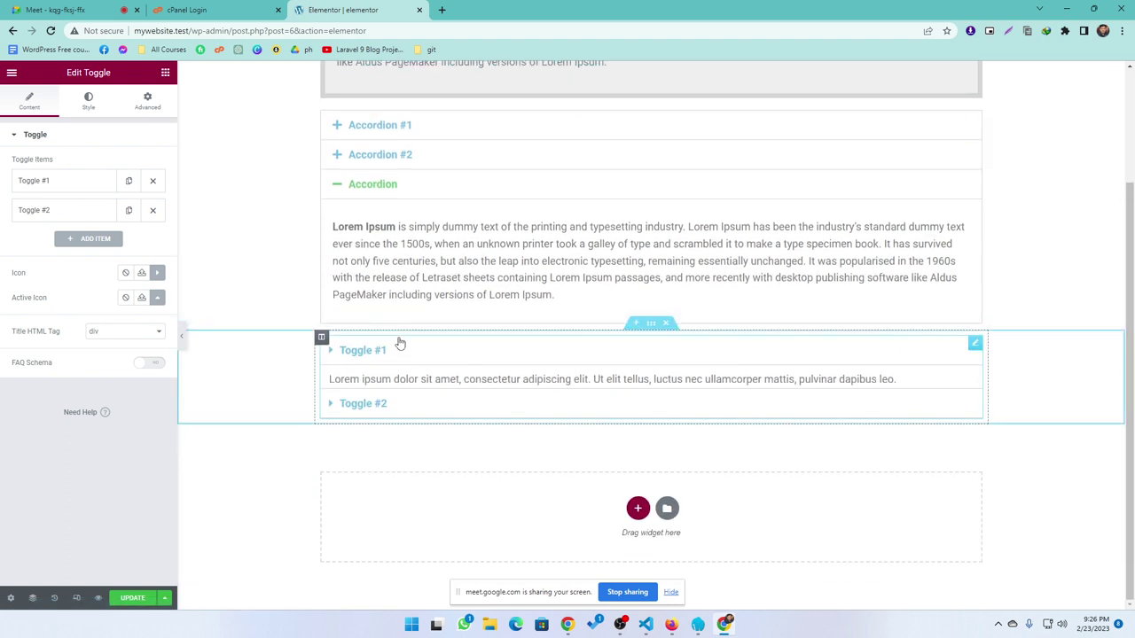
pyautogui.click(388, 382)
pyautogui.click(392, 377)
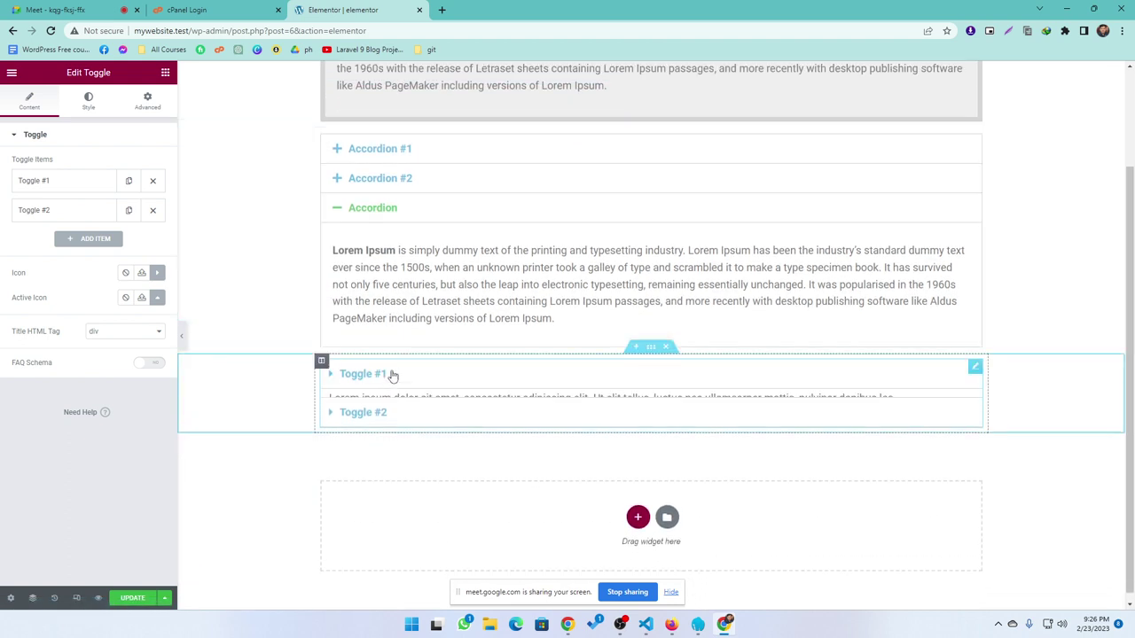
pyautogui.click(411, 208)
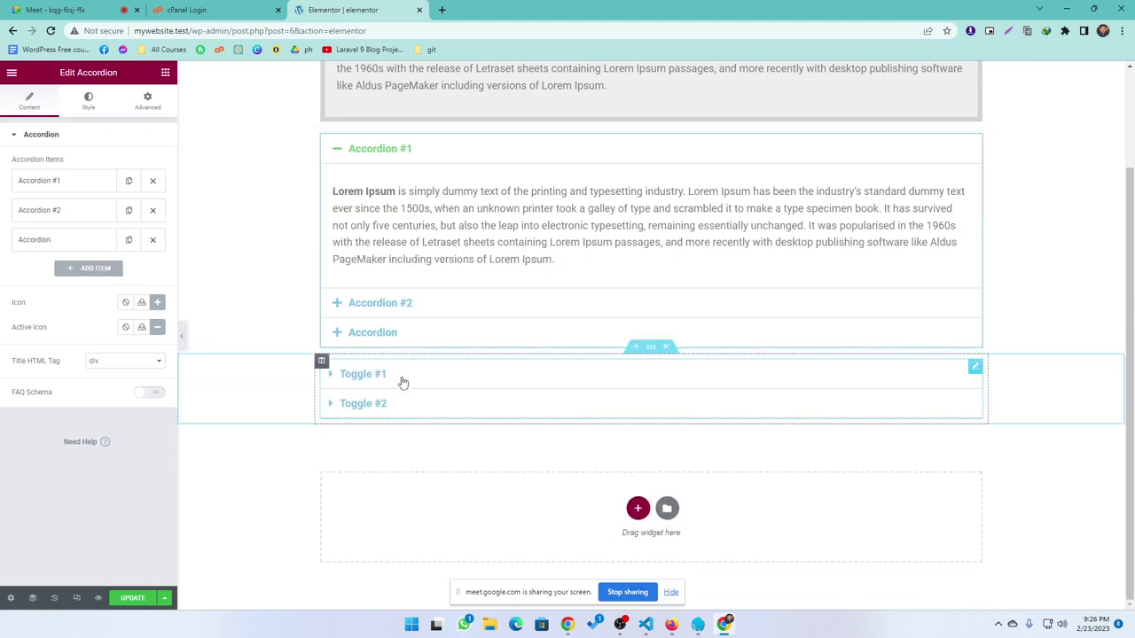
pyautogui.click(402, 382)
pyautogui.click(400, 380)
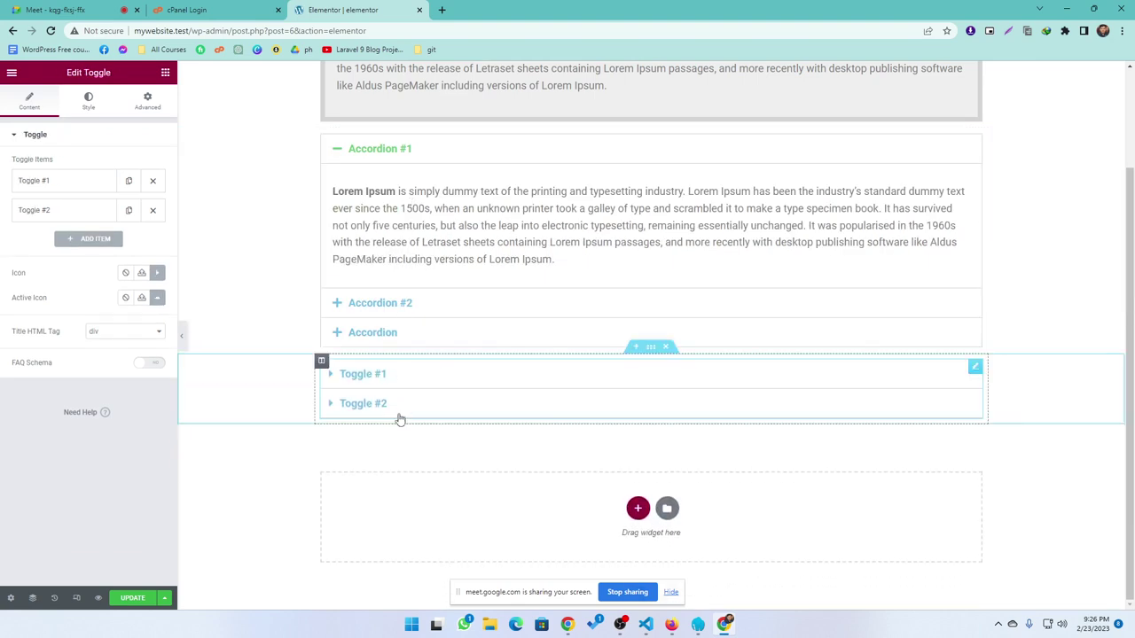
pyautogui.click(399, 413)
pyautogui.click(408, 373)
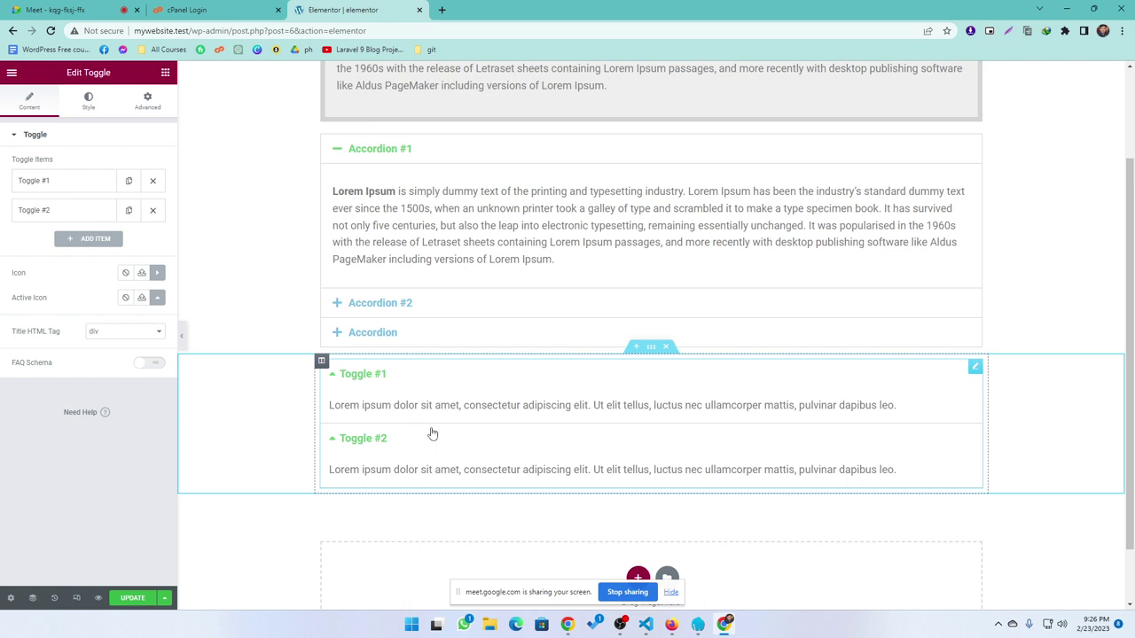
# Step: Open Accordion #1, Accordion #2 and the last accordion item in turn to check whether several stay open together
pyautogui.click(432, 155)
pyautogui.click(431, 203)
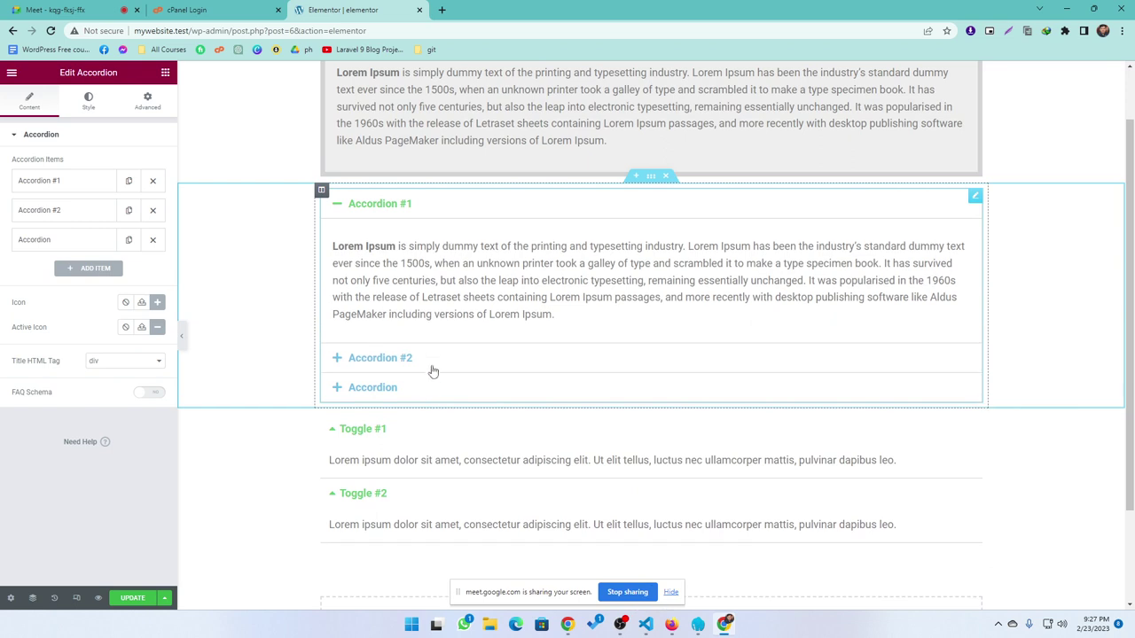
pyautogui.click(432, 370)
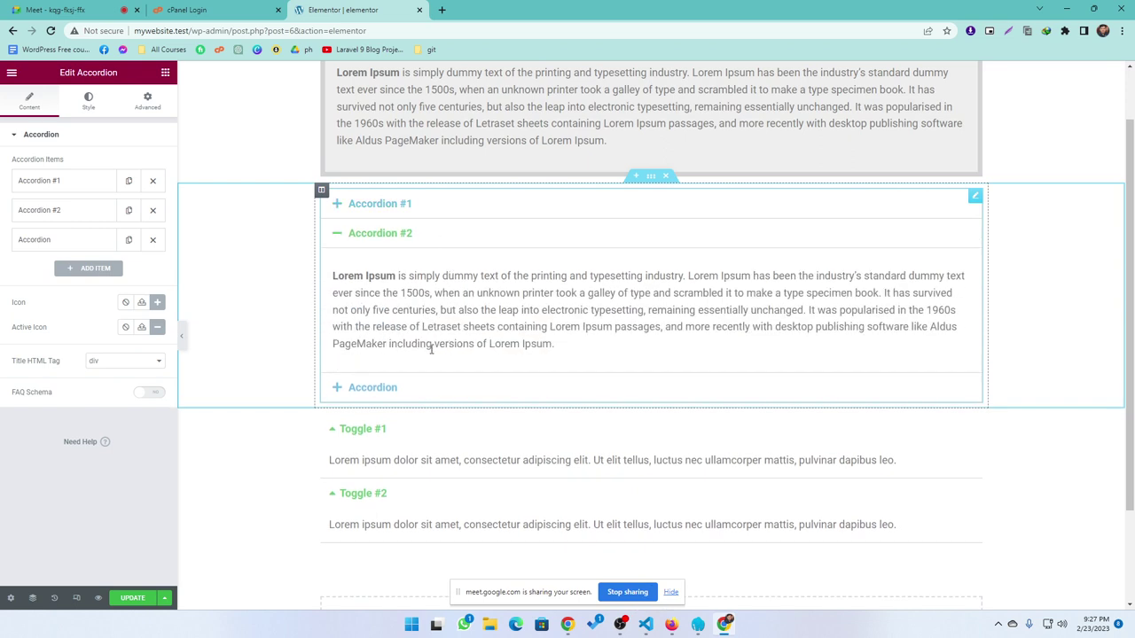
pyautogui.click(431, 390)
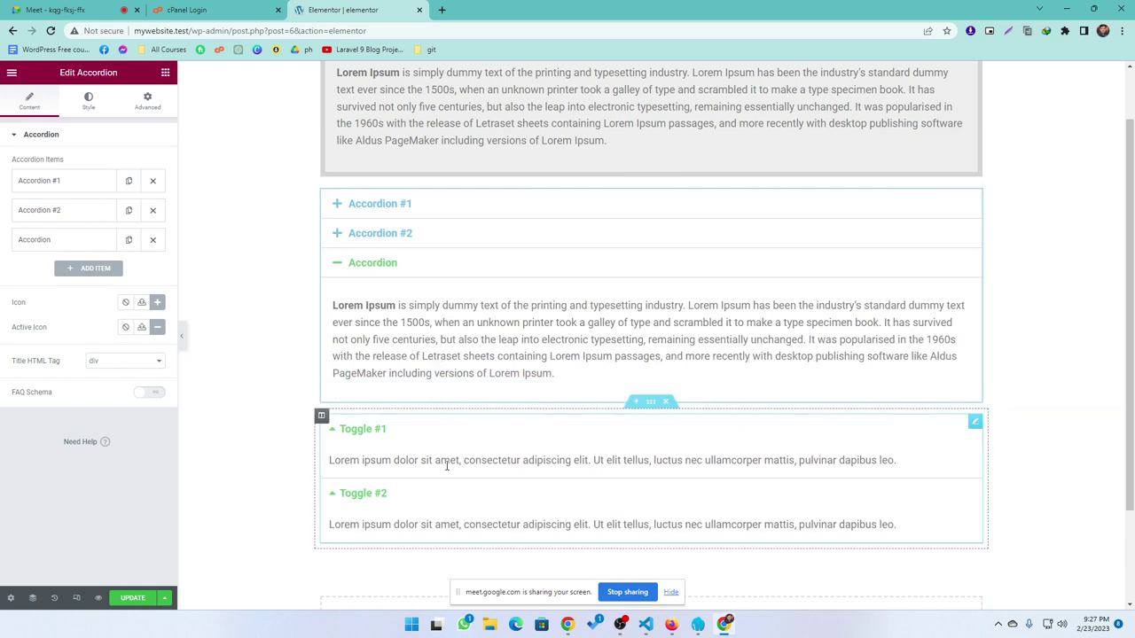
# Step: Duplicate both toggle items and move the Toggle #1 copy between the two Toggle #2 items
pyautogui.click(436, 435)
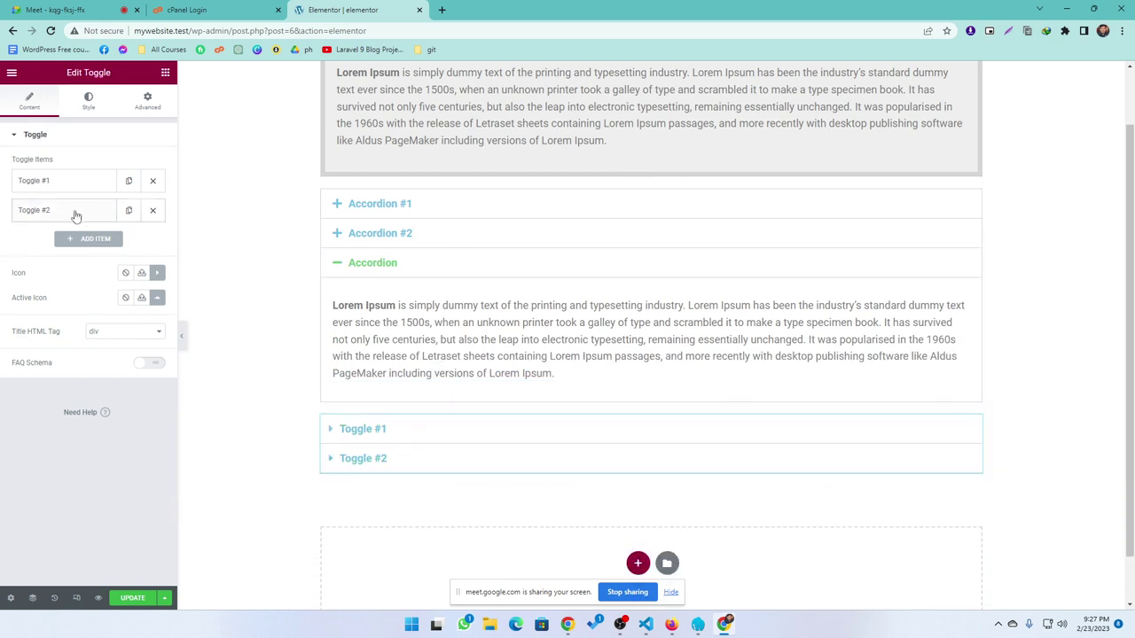
pyautogui.click(129, 211)
pyautogui.click(128, 181)
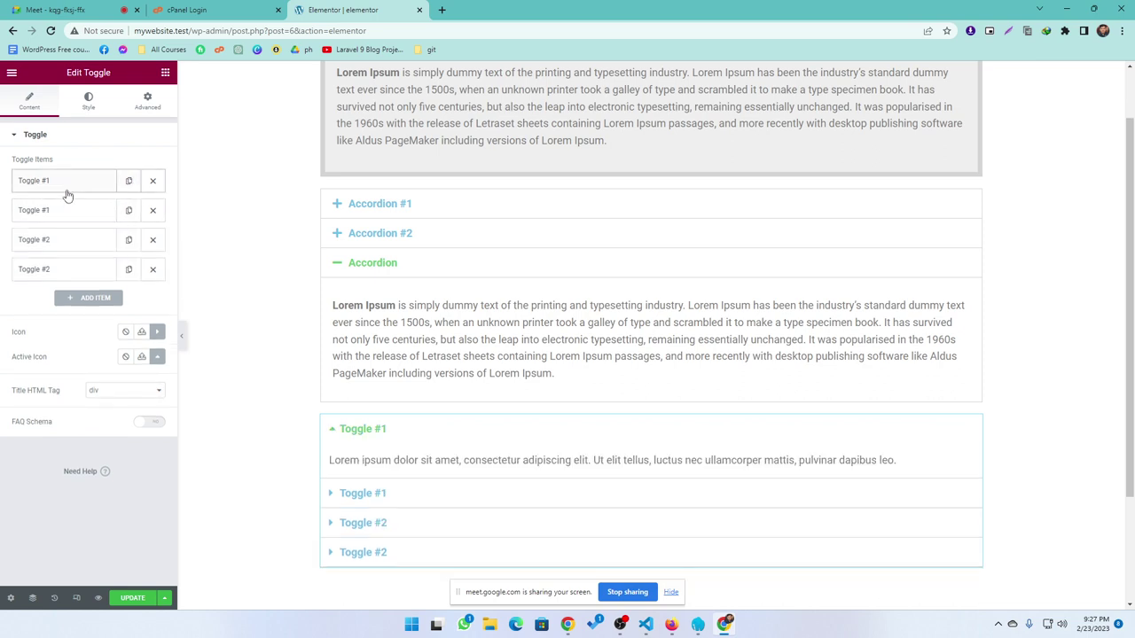
pyautogui.moveTo(68, 206); pyautogui.dragTo(89, 250)
# Step: Expand the second, third and fourth toggle items to check that all of them can be open together
pyautogui.scroll(-2, 416, 385)
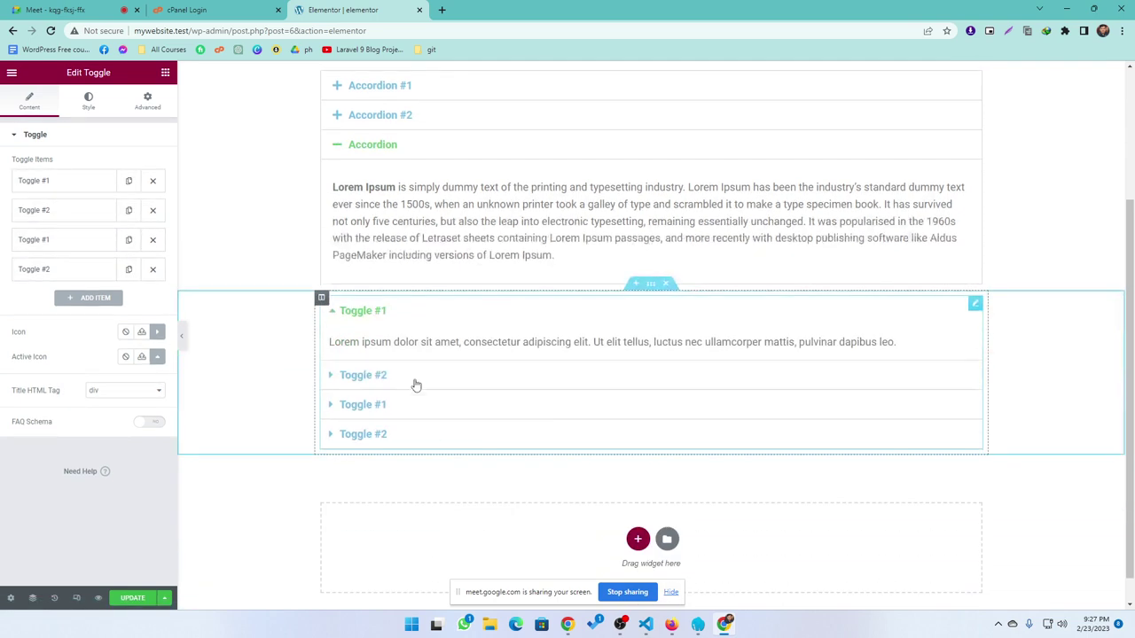
pyautogui.click(413, 380)
pyautogui.click(413, 444)
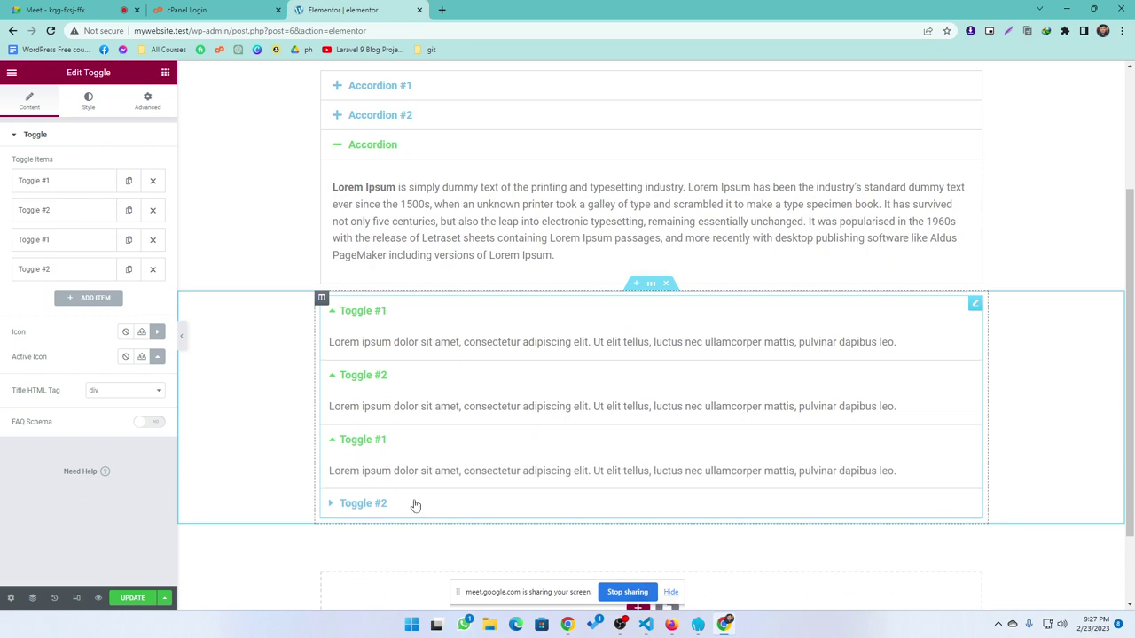
pyautogui.click(413, 501)
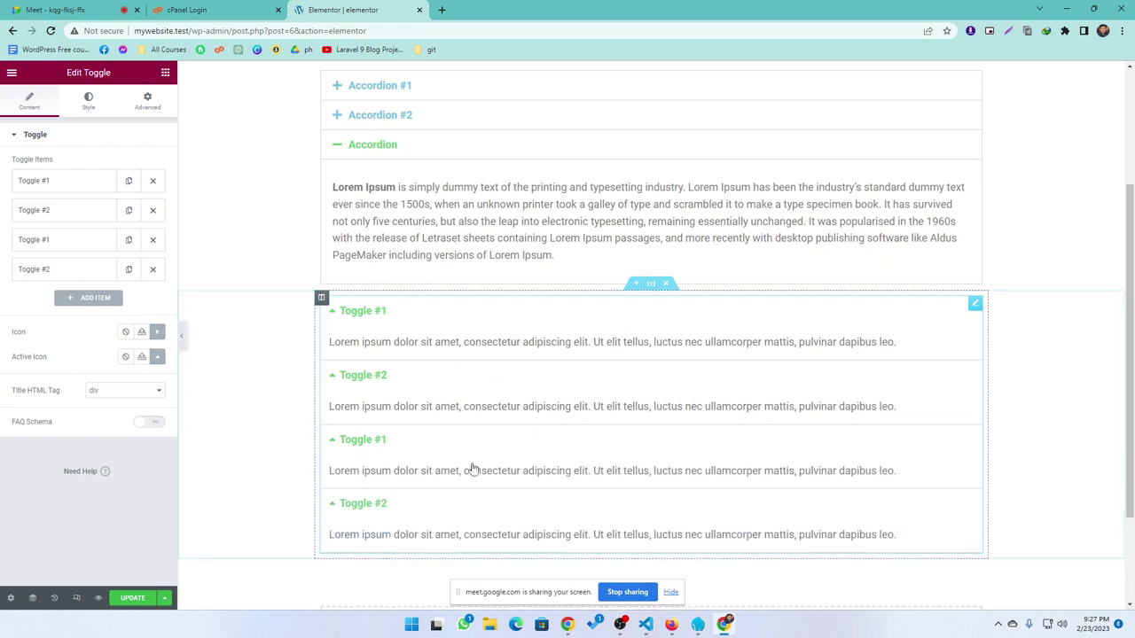
# Step: Collapse the open accordion item, and open all three accordion items one after another for comparison with the toggle
pyautogui.click(438, 159)
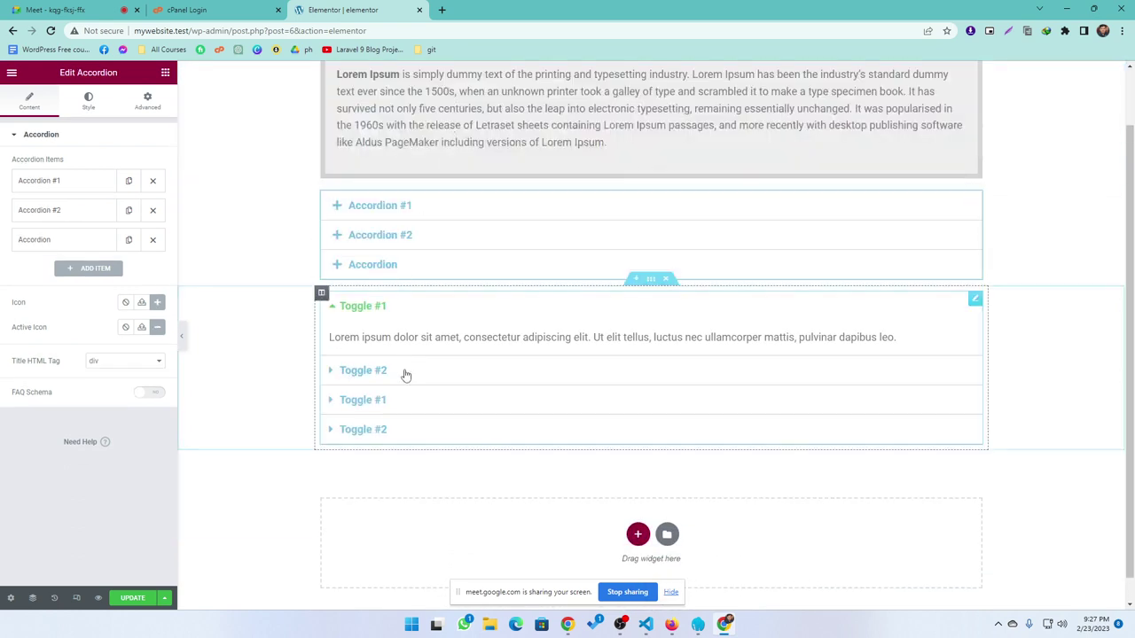
pyautogui.click(453, 280)
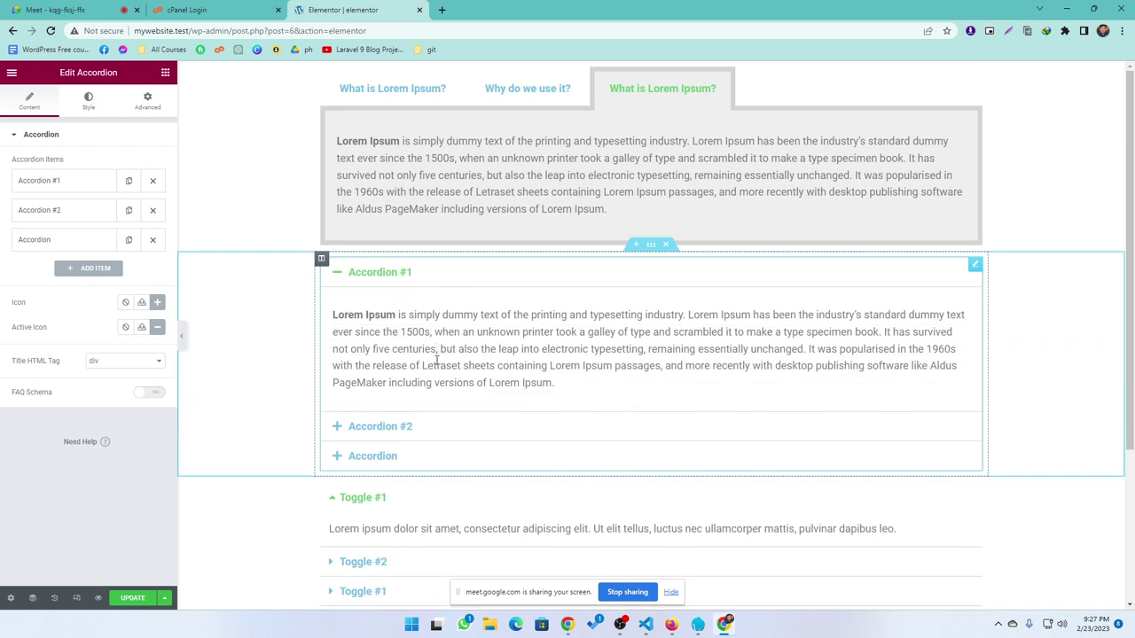
pyautogui.click(429, 431)
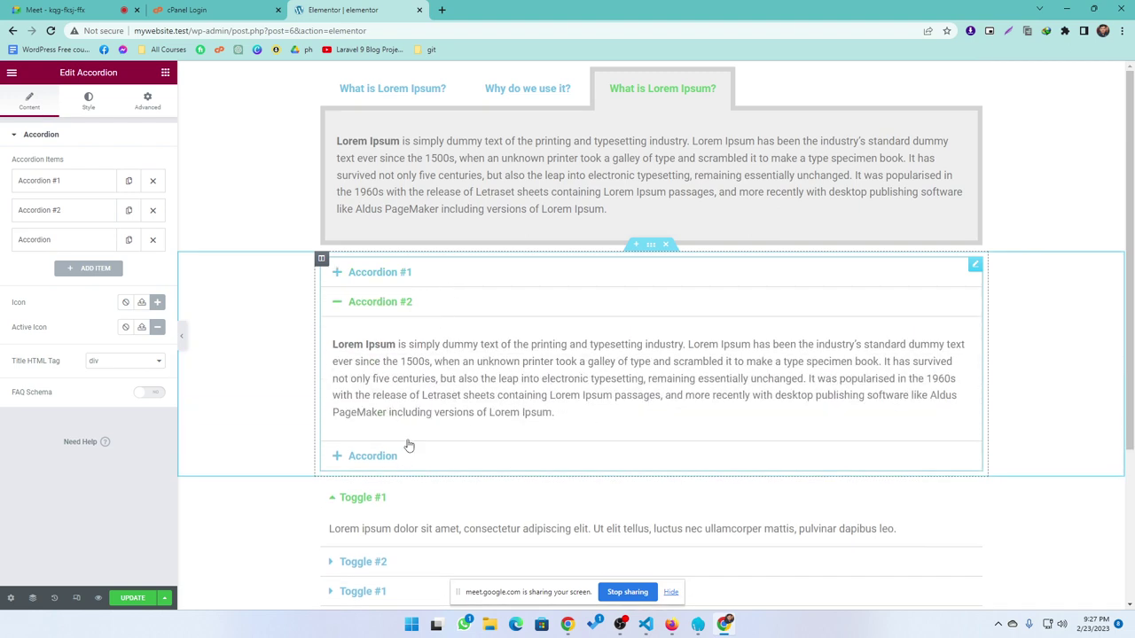
pyautogui.click(462, 465)
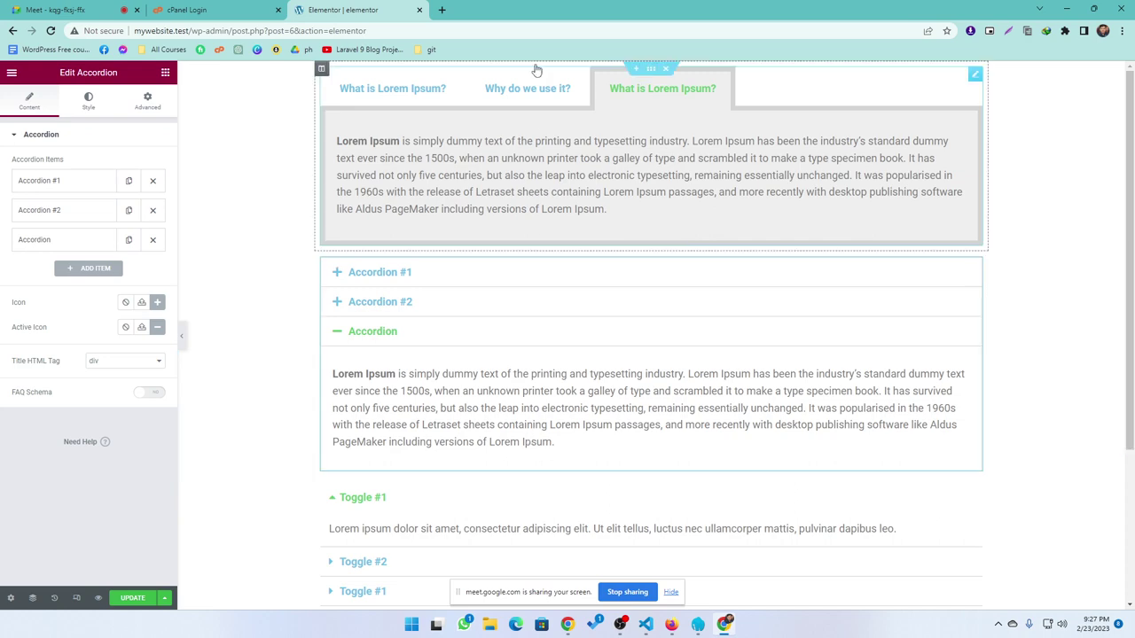
# Step: Switch through the three tabs of the tabs widget and save the page changes
pyautogui.click(417, 103)
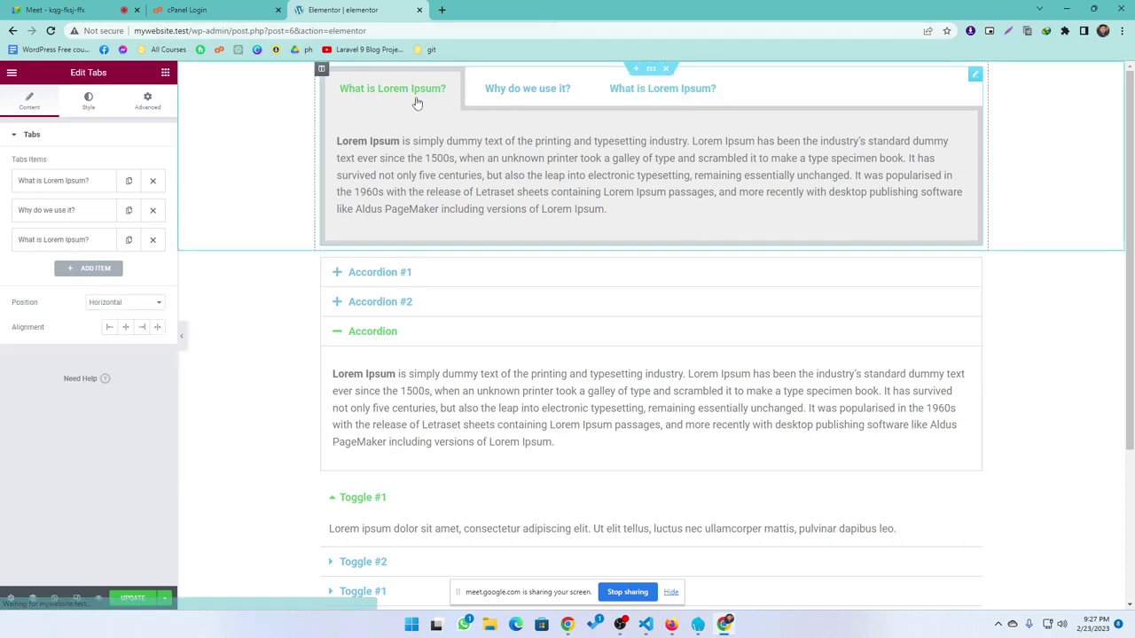
pyautogui.click(491, 103)
pyautogui.click(672, 103)
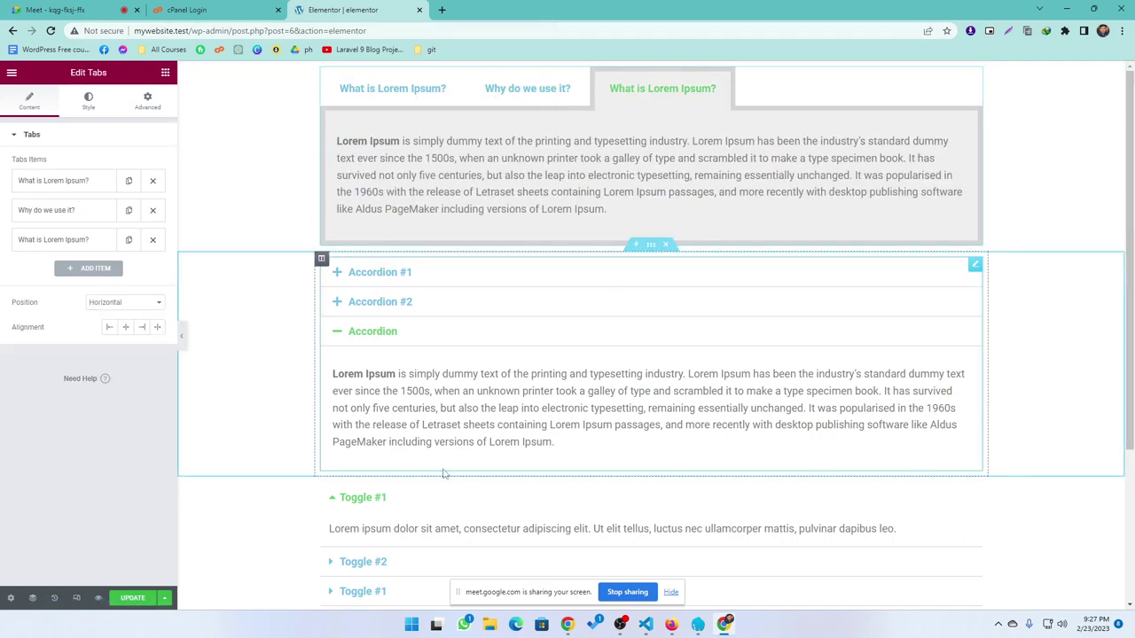
pyautogui.scroll(-2, 295, 433)
pyautogui.click(133, 599)
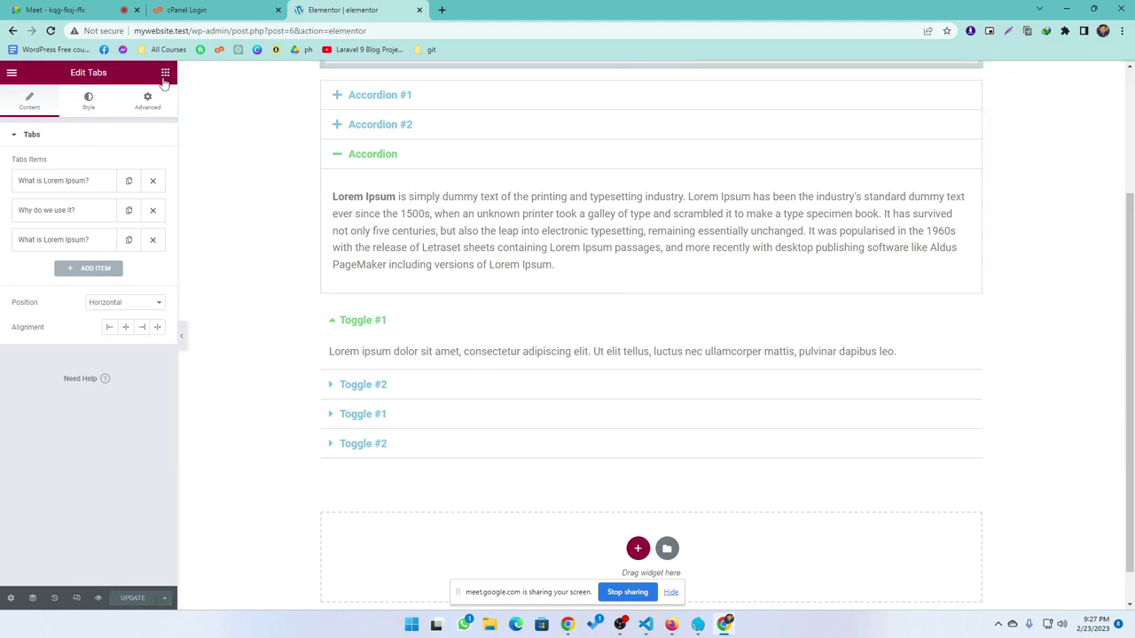
# Step: Browse the General widgets and add a section with three equal columns below the toggle widget
pyautogui.click(165, 78)
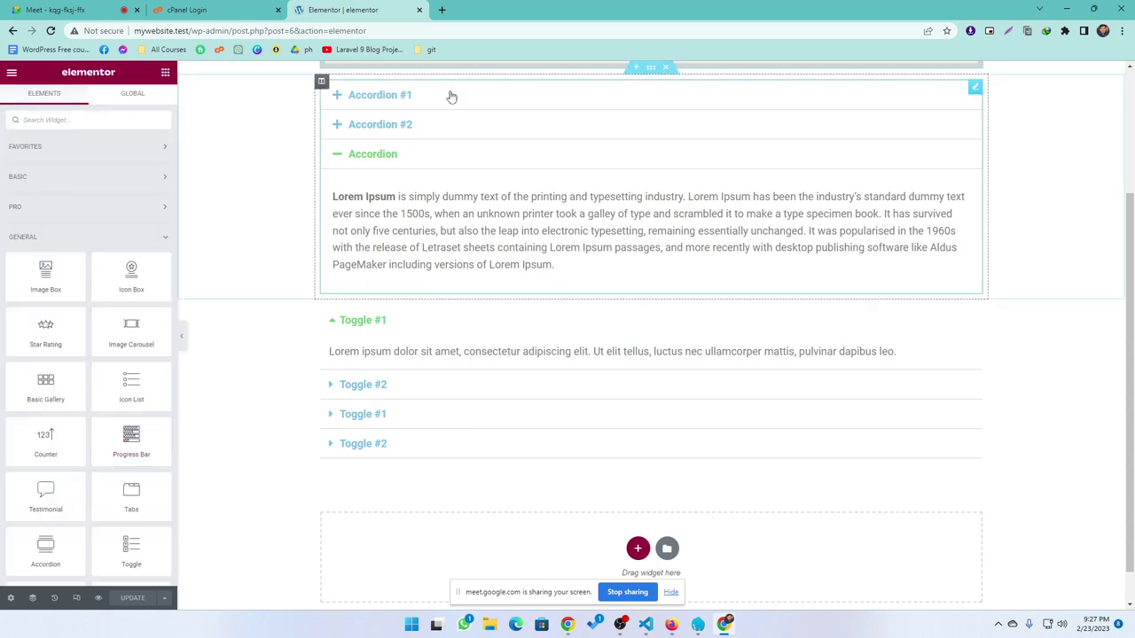
pyautogui.scroll(2, 439, 426)
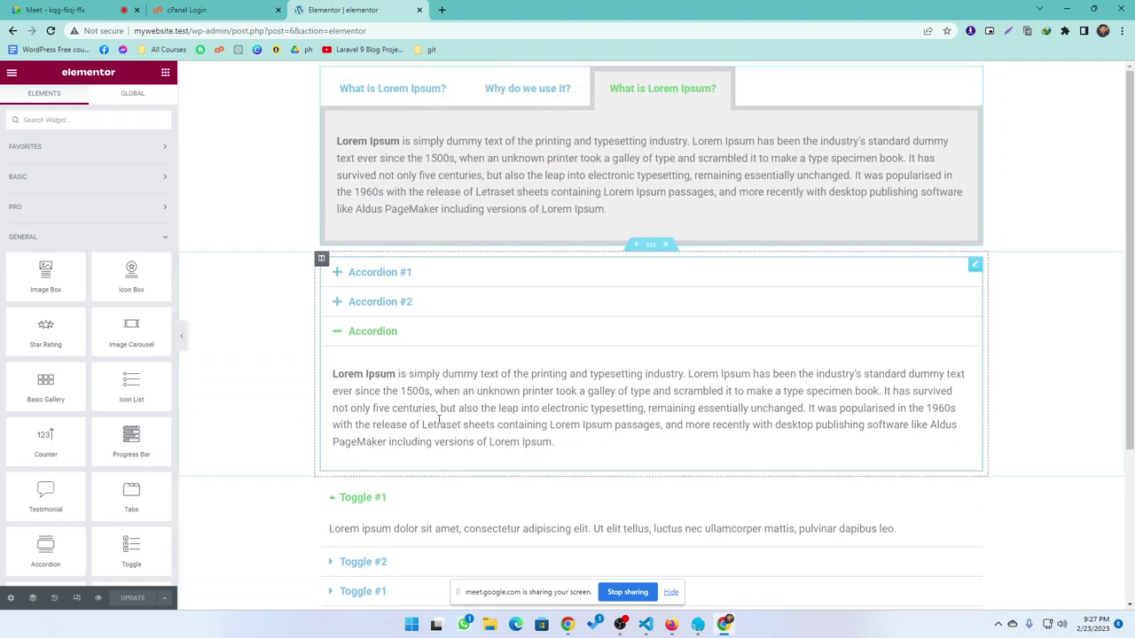
pyautogui.scroll(-3, 416, 467)
pyautogui.scroll(-2, 97, 484)
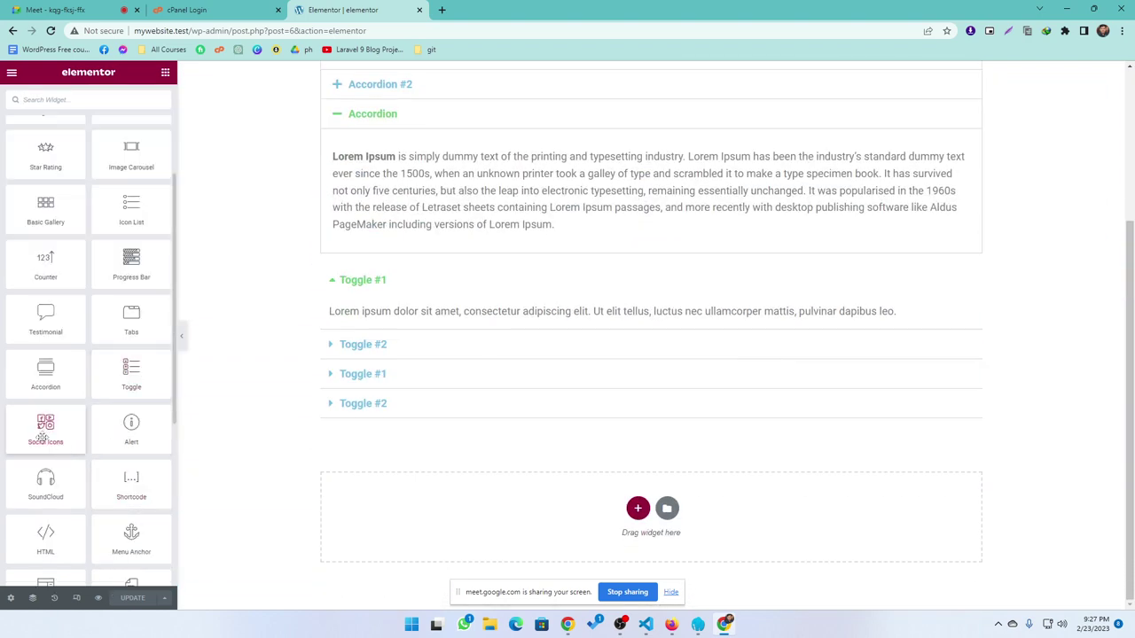
pyautogui.click(637, 508)
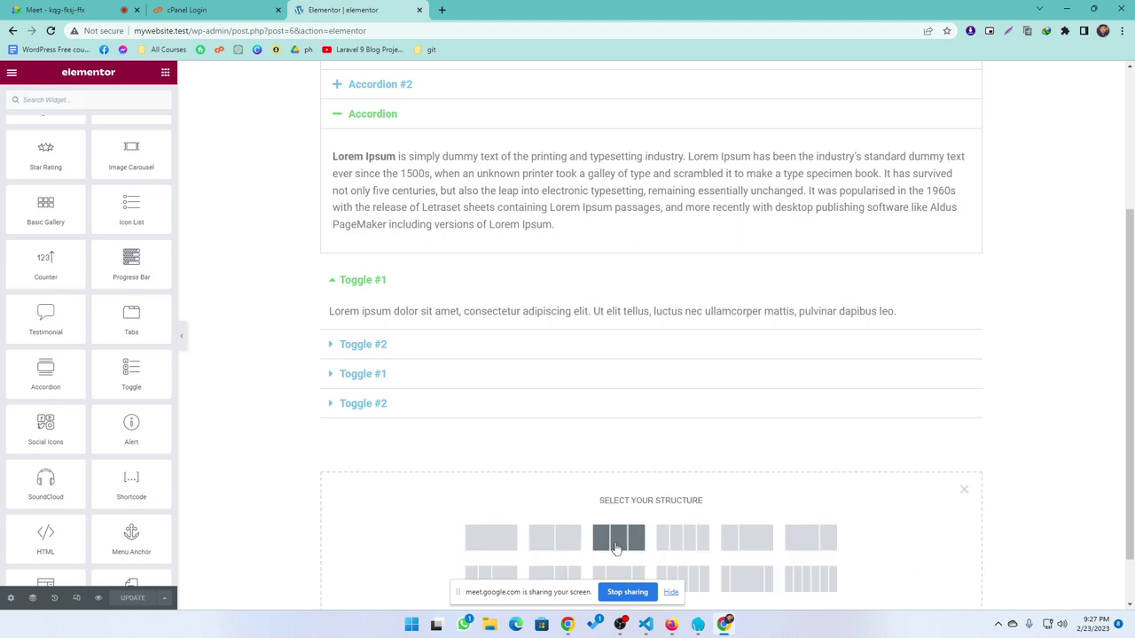
pyautogui.click(618, 538)
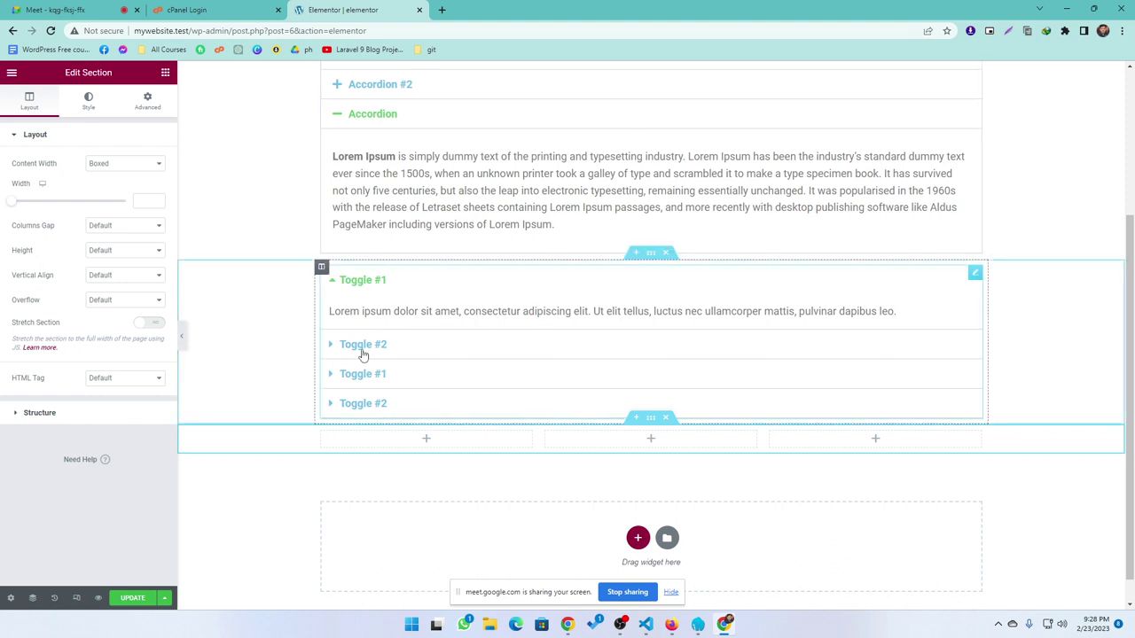
# Step: Expand and collapse the first Toggle #2 item once more to check its behaviour
pyautogui.click(407, 348)
pyautogui.click(413, 347)
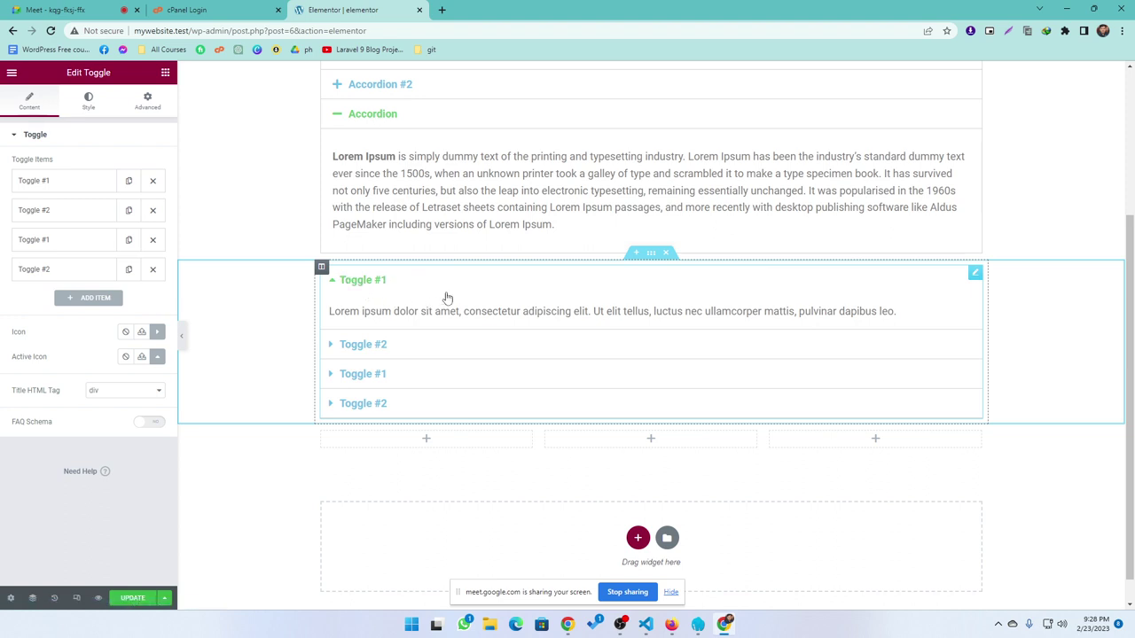
# Step: Collapse and re-expand the first Toggle #1 item, expand the first Toggle #2 item, and highlight the content text of both
pyautogui.click(407, 282)
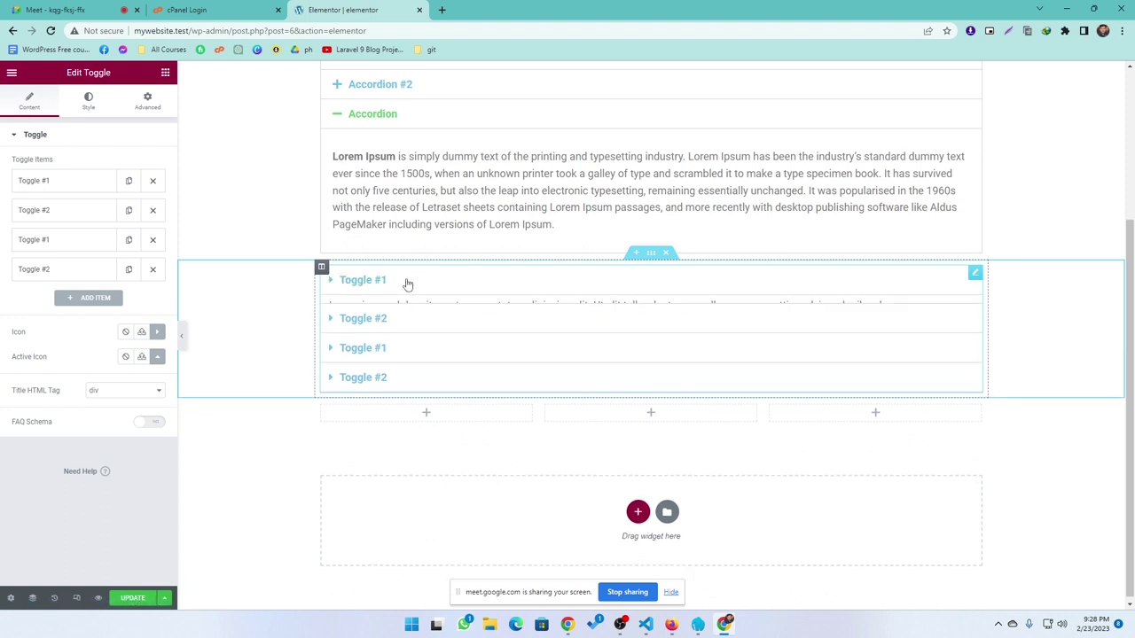
pyautogui.click(407, 284)
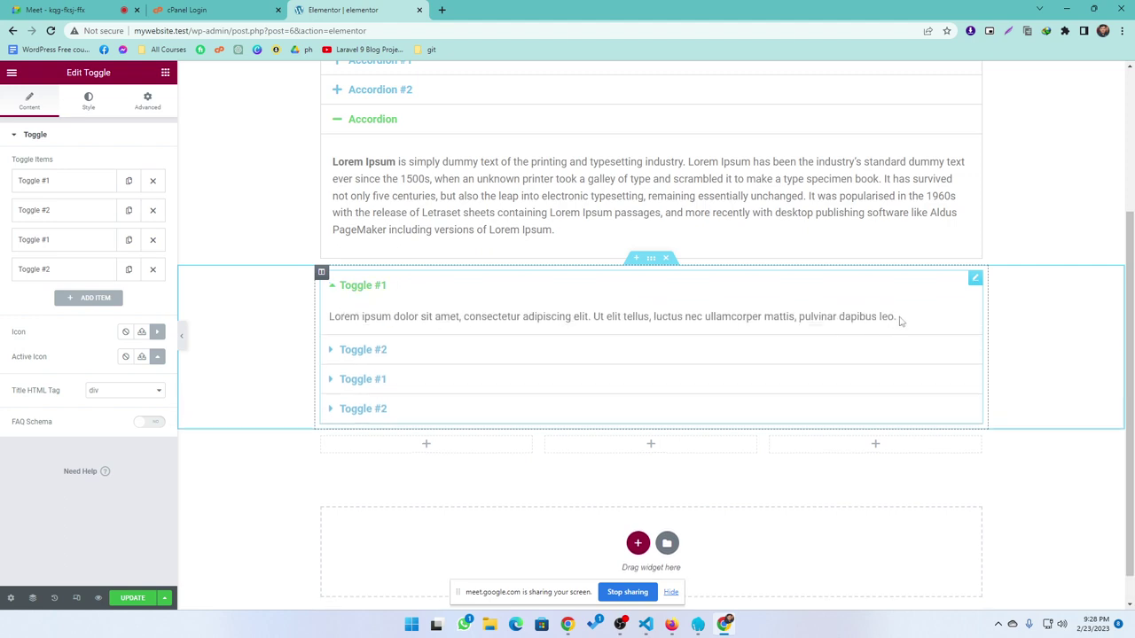
pyautogui.moveTo(899, 321); pyautogui.dragTo(326, 317)
pyautogui.click(418, 304)
pyautogui.click(453, 360)
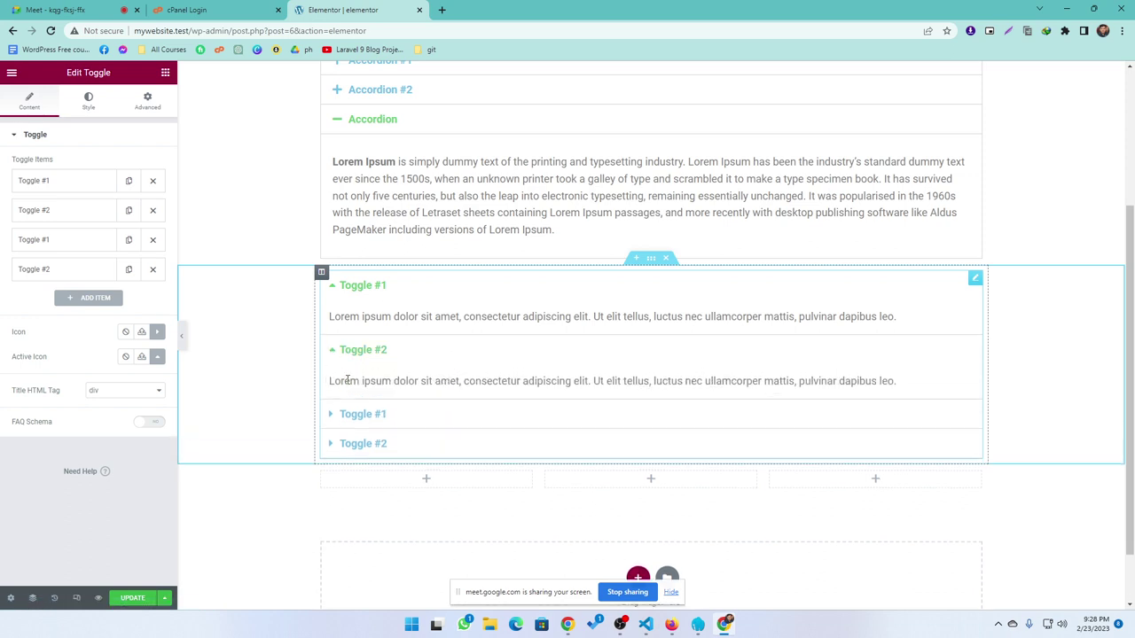
pyautogui.moveTo(842, 383); pyautogui.dragTo(235, 363)
pyautogui.click(521, 371)
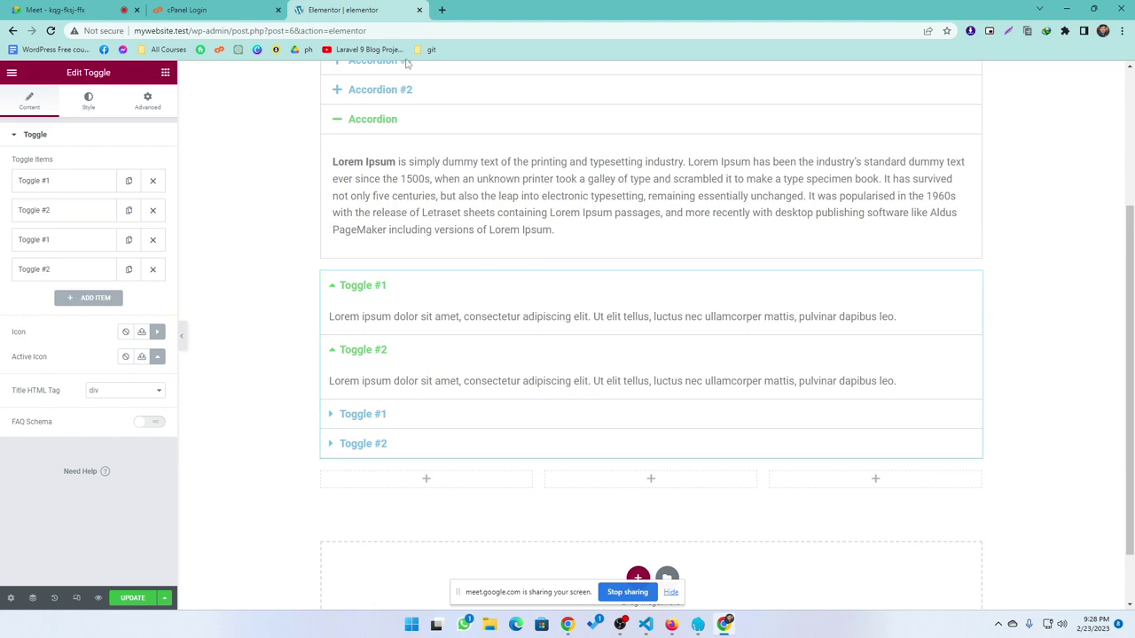
# Step: Collapse the open Toggle #1 and Toggle #2 items, and expand and collapse the first Toggle #1 item once more
pyautogui.click(416, 291)
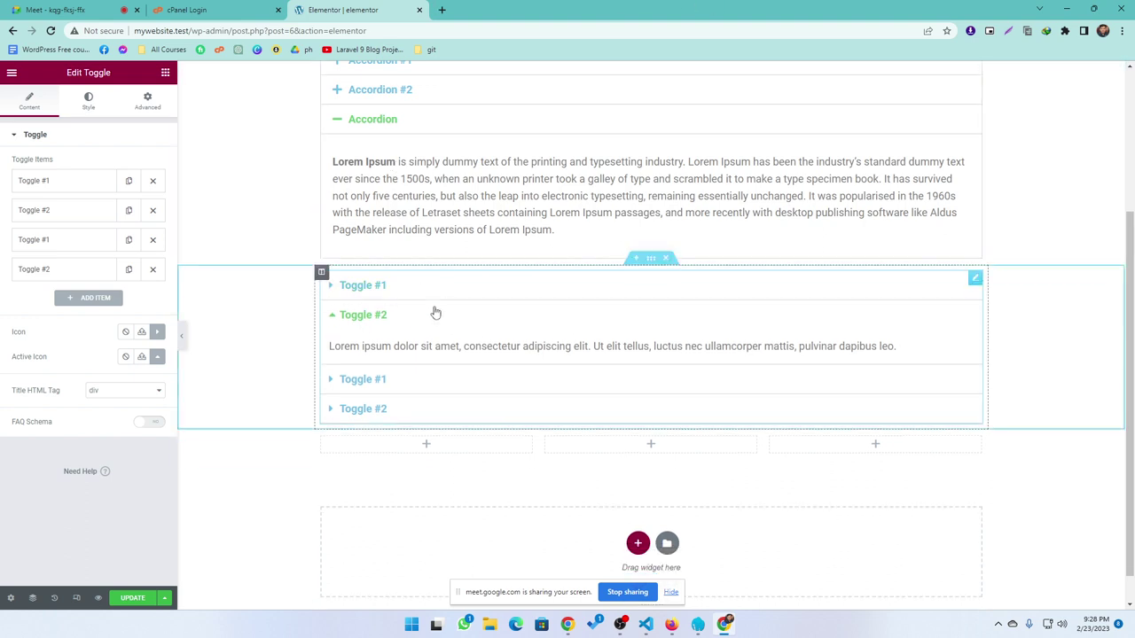
pyautogui.click(435, 313)
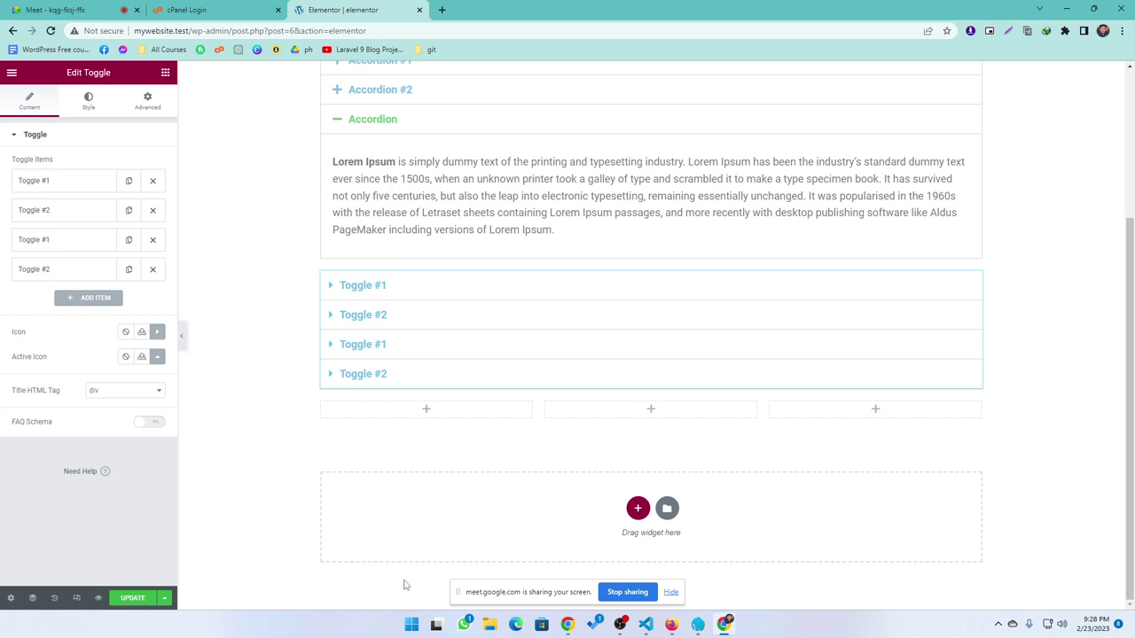
pyautogui.click(411, 295)
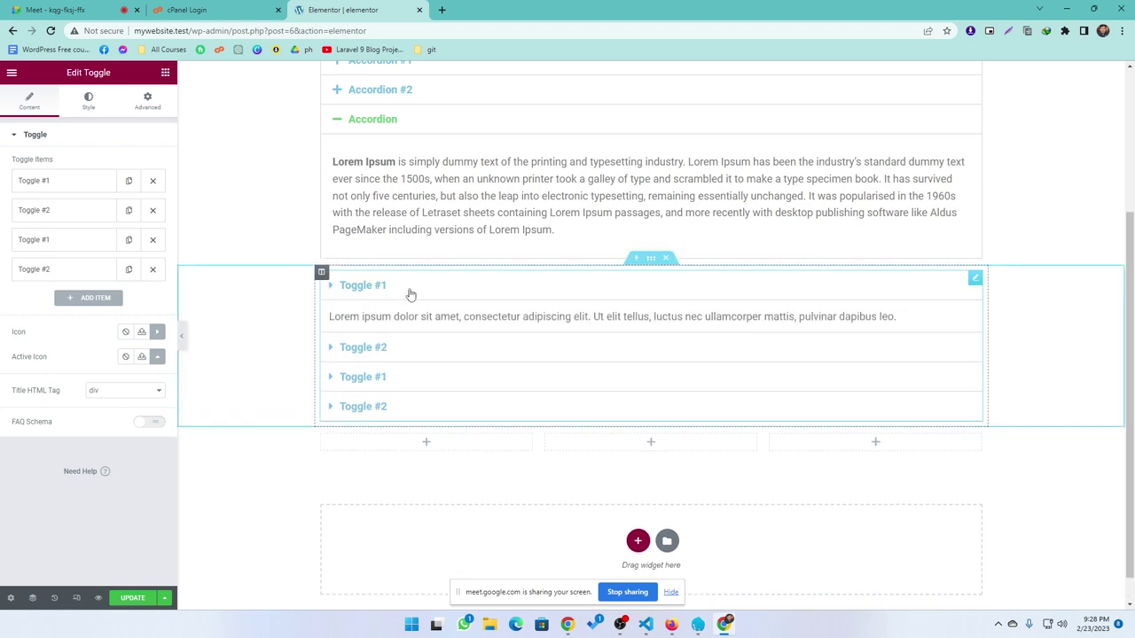
pyautogui.click(411, 293)
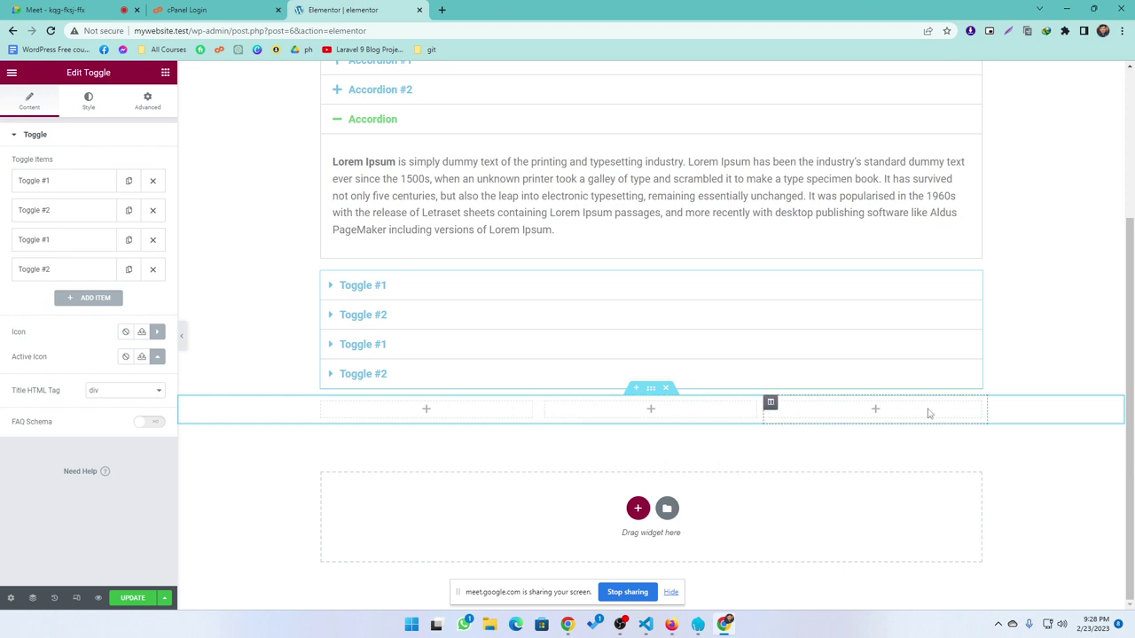
# Step: Add a Social Icons widget to the third column of the three-column section below the toggle
pyautogui.click(165, 73)
pyautogui.scroll(-2, 107, 399)
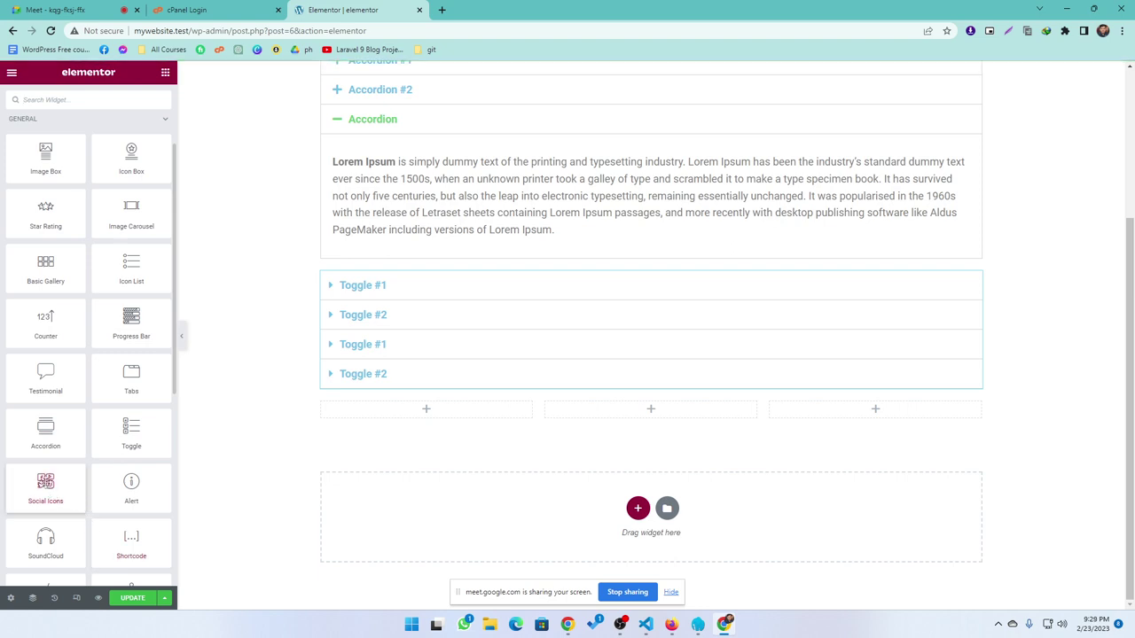
pyautogui.moveTo(46, 484); pyautogui.dragTo(820, 412)
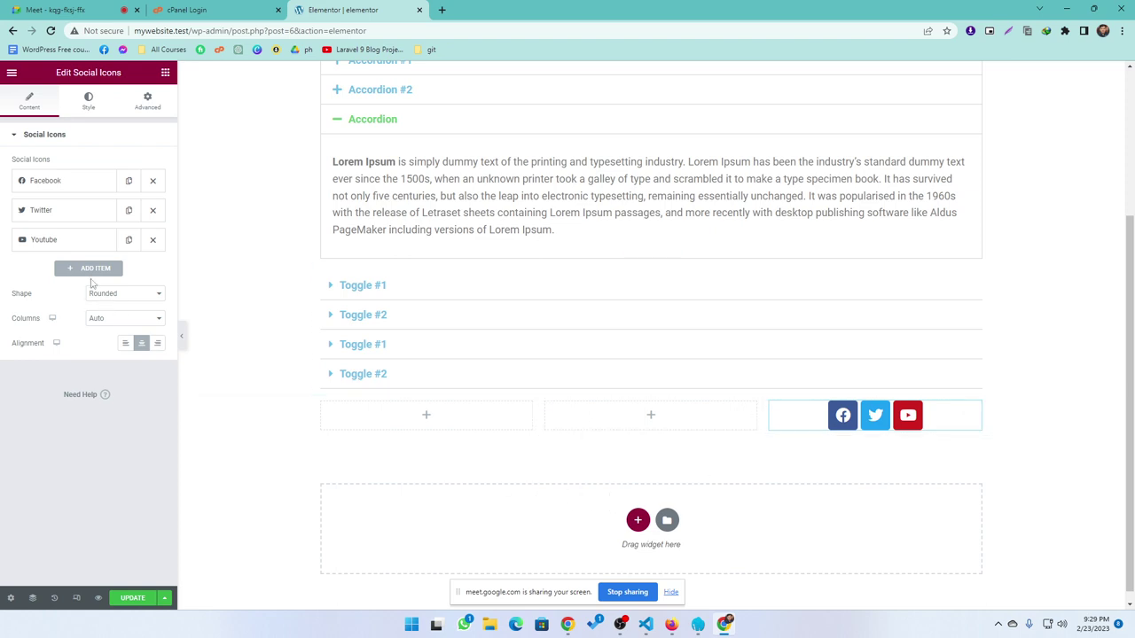
# Step: Add two more items to the Social Icons widget after the Youtube icon
pyautogui.click(71, 269)
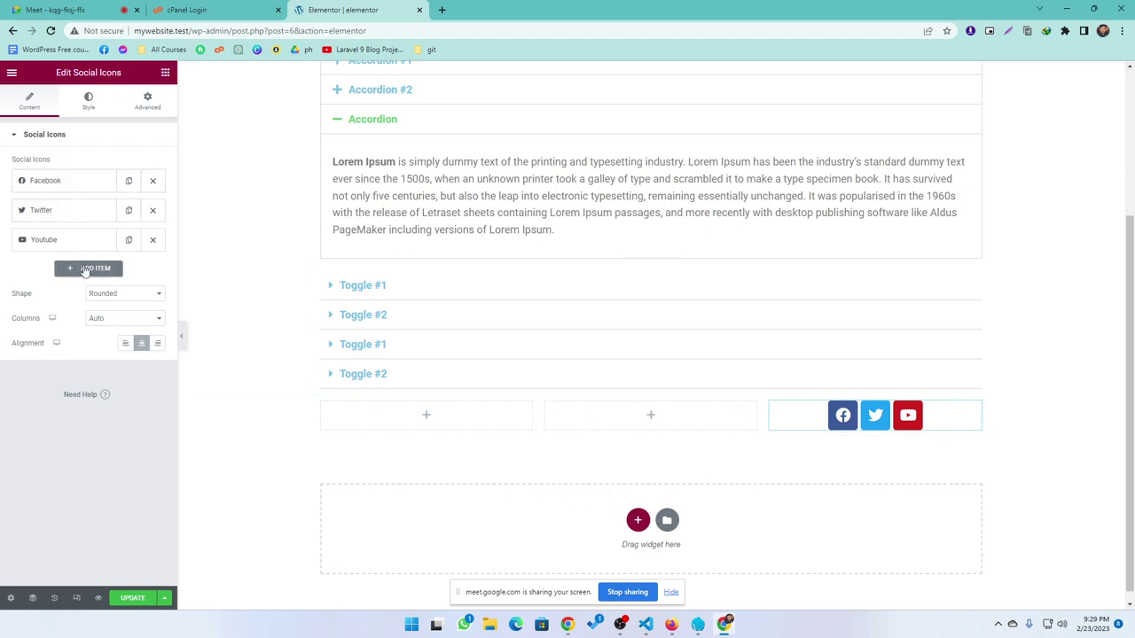
pyautogui.click(80, 271)
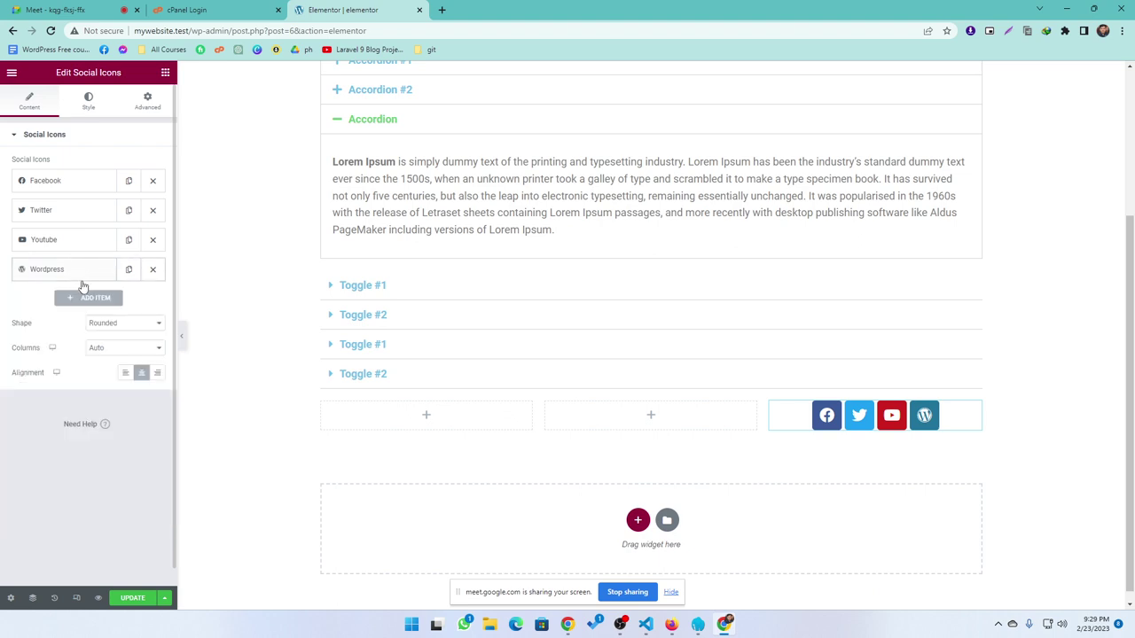
pyautogui.click(89, 295)
pyautogui.click(88, 299)
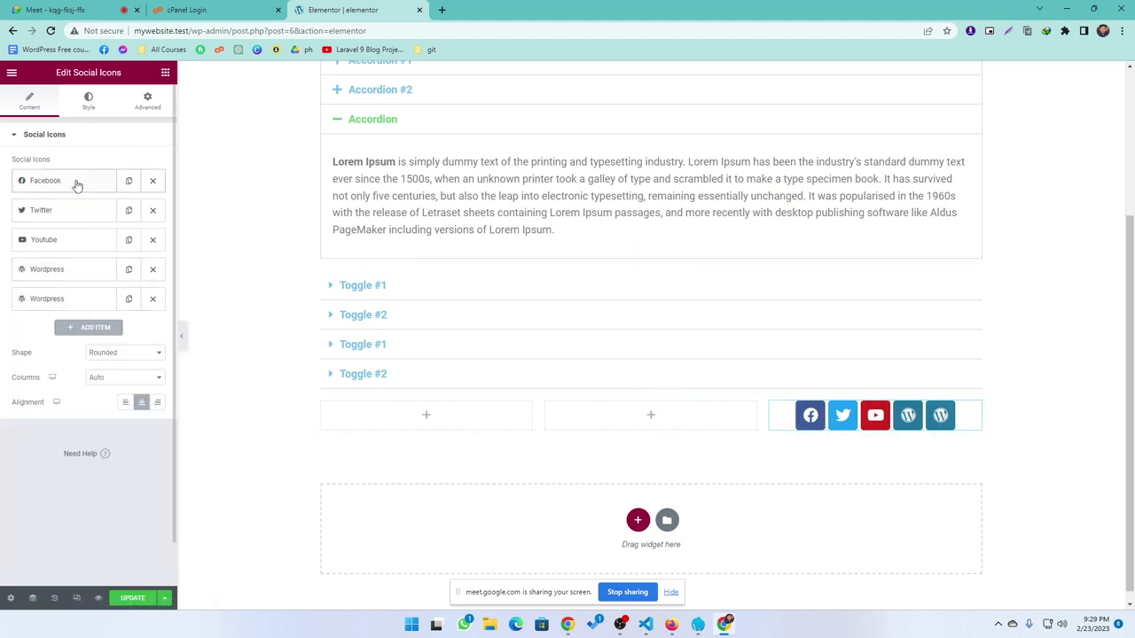
# Step: Open the Facebook item's settings and examine its link field and colour options
pyautogui.click(77, 182)
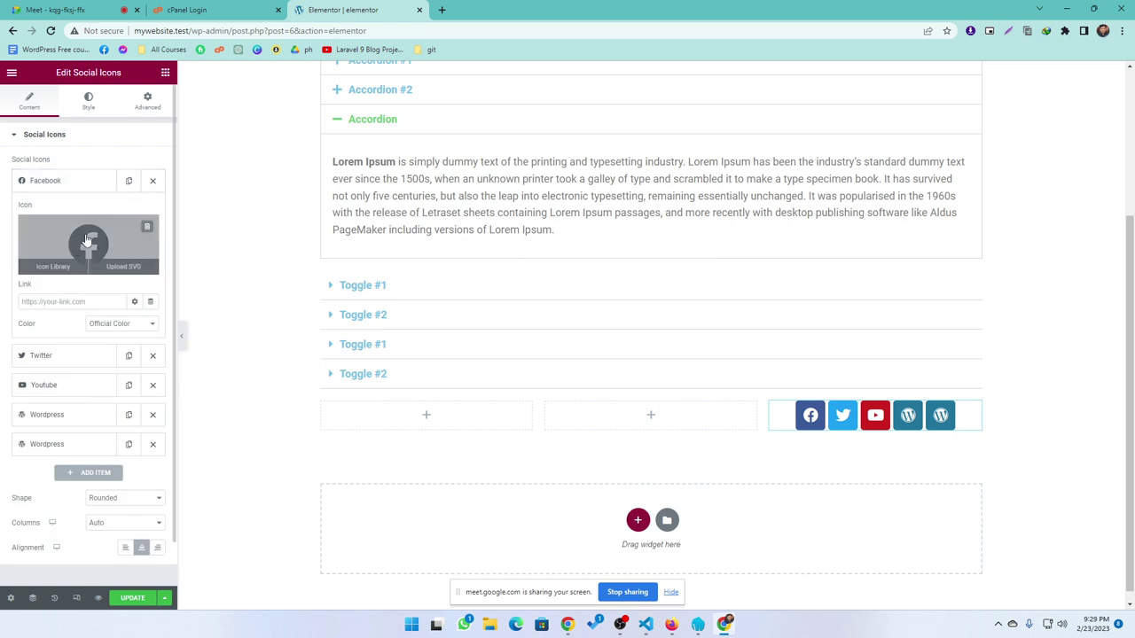
pyautogui.click(51, 301)
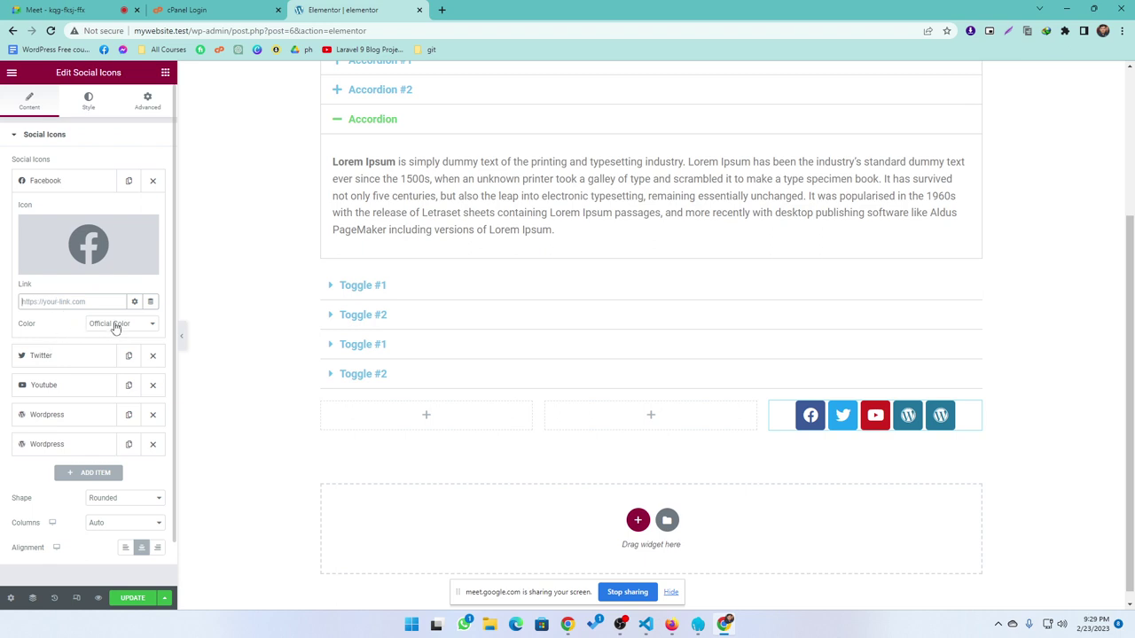
pyautogui.click(114, 325)
pyautogui.click(113, 328)
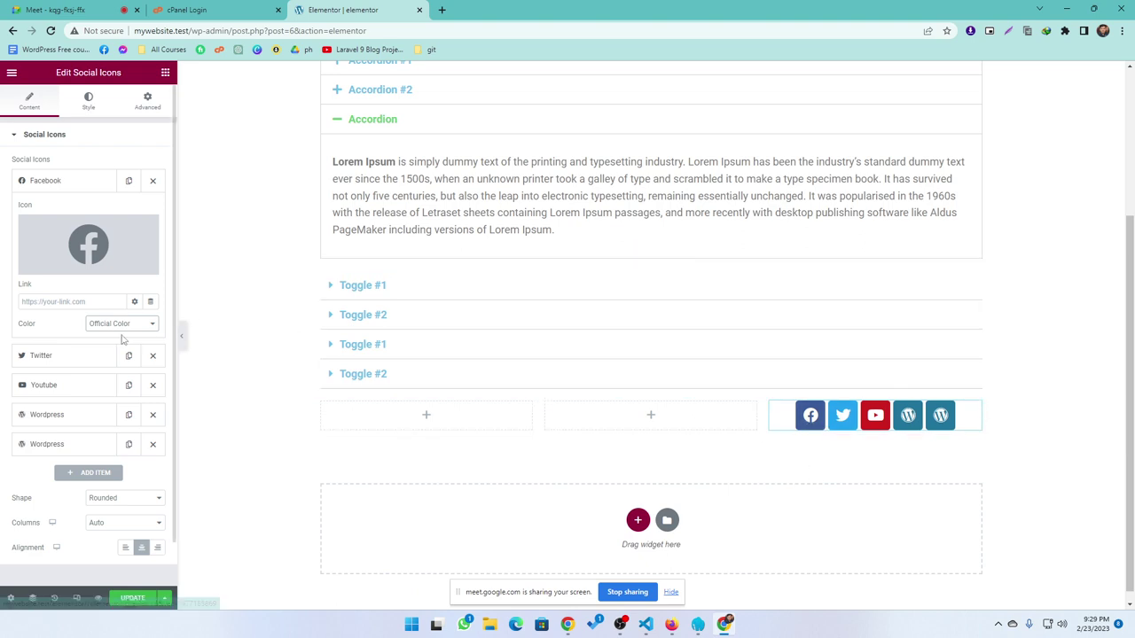
# Step: Try custom colours on the Facebook icon with primary #FF0000 and secondary #000000, and restore its colour to Official Color
pyautogui.click(120, 325)
pyautogui.click(112, 346)
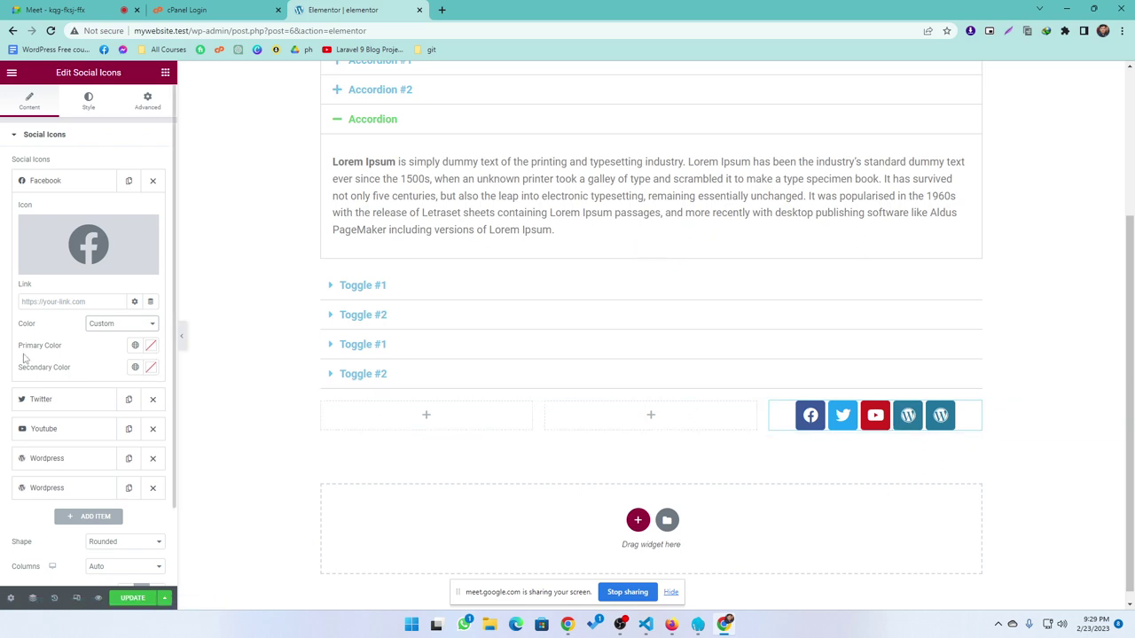
pyautogui.click(151, 346)
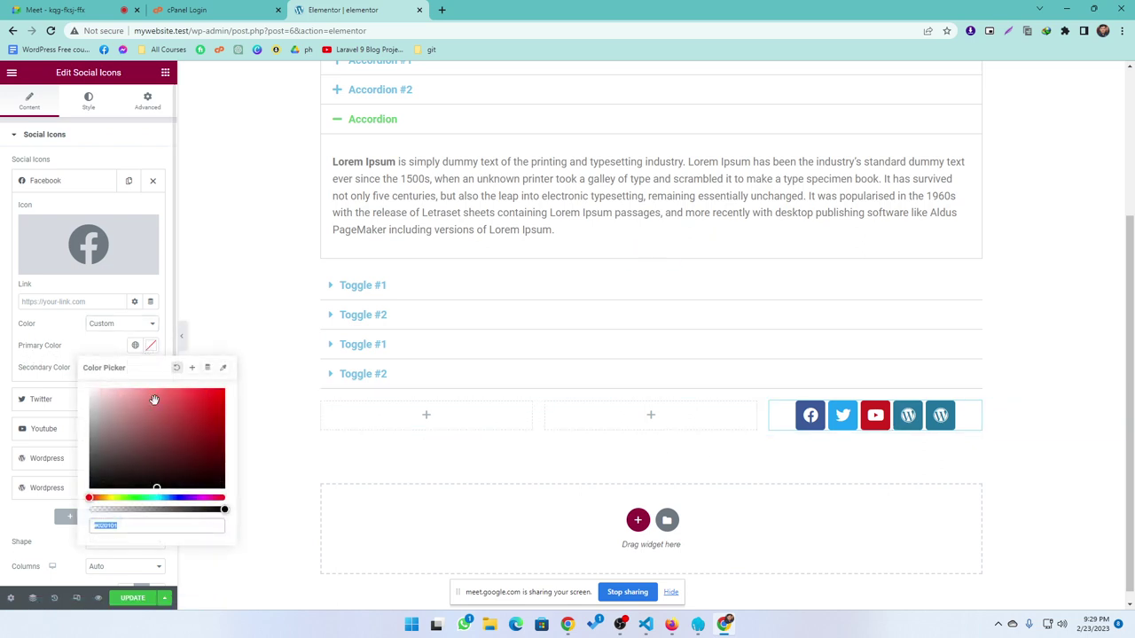
pyautogui.click(226, 391)
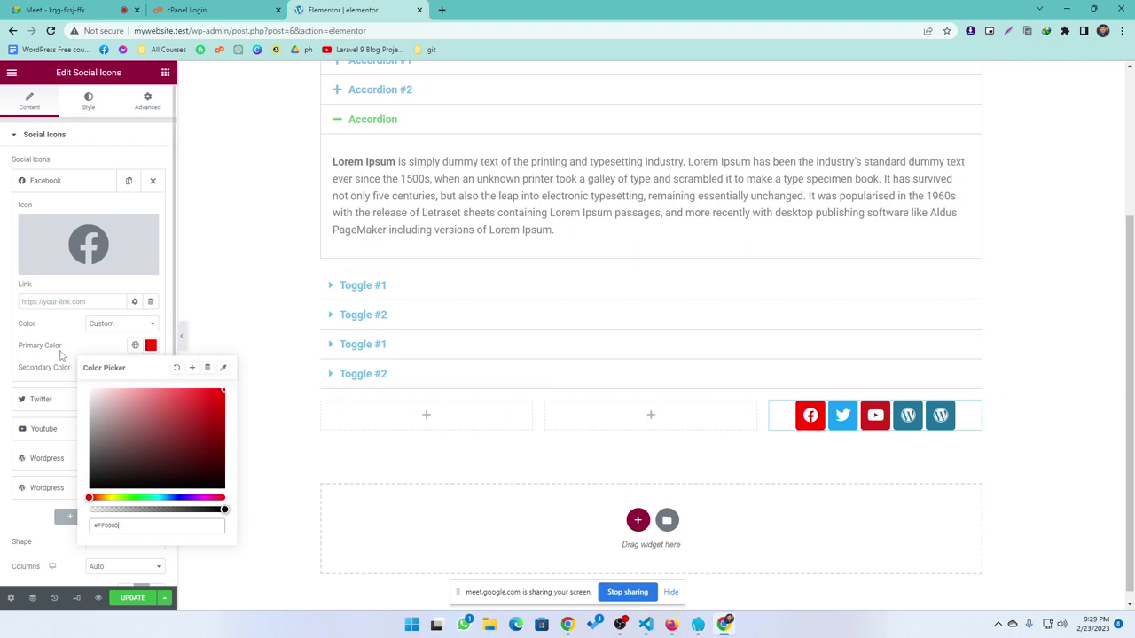
pyautogui.click(61, 357)
pyautogui.click(151, 367)
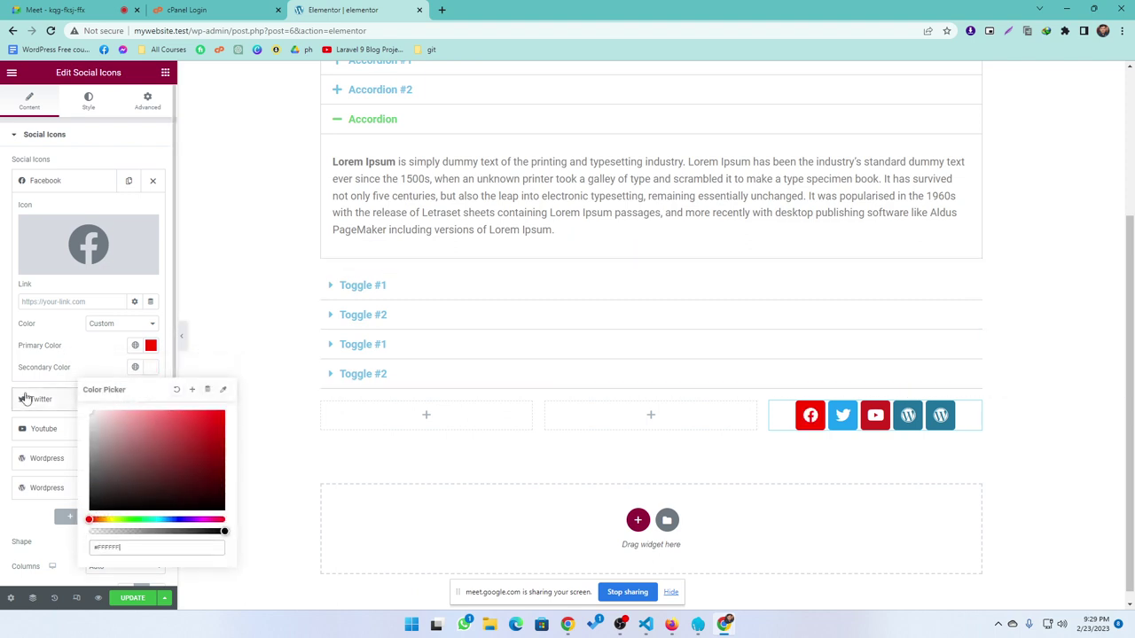
pyautogui.moveTo(113, 443); pyautogui.dragTo(76, 547)
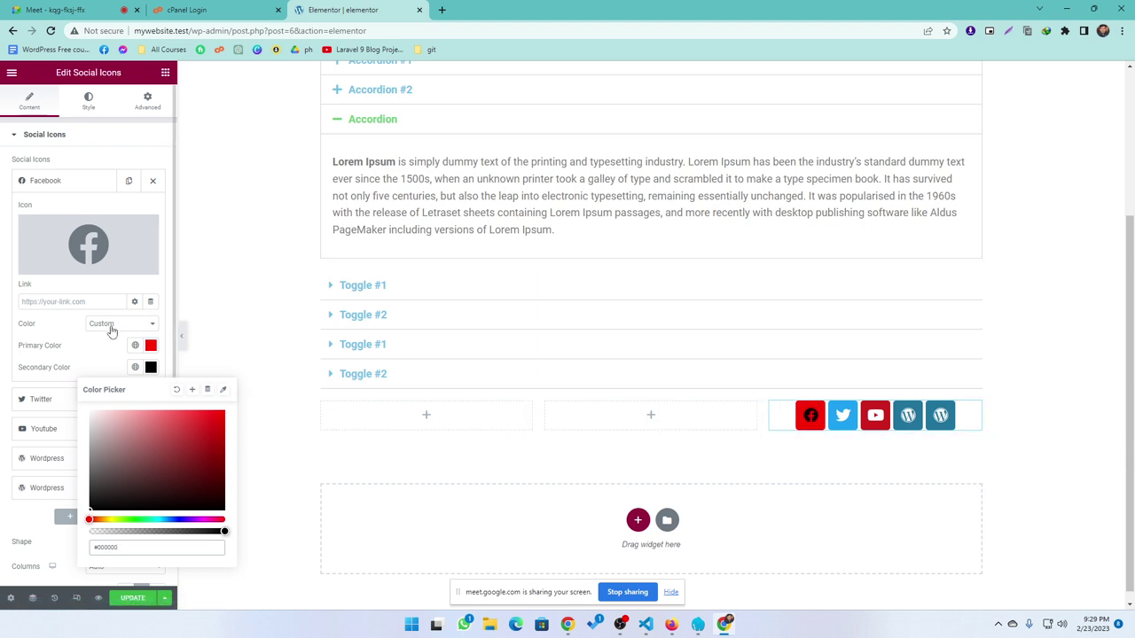
pyautogui.click(111, 325)
pyautogui.click(110, 337)
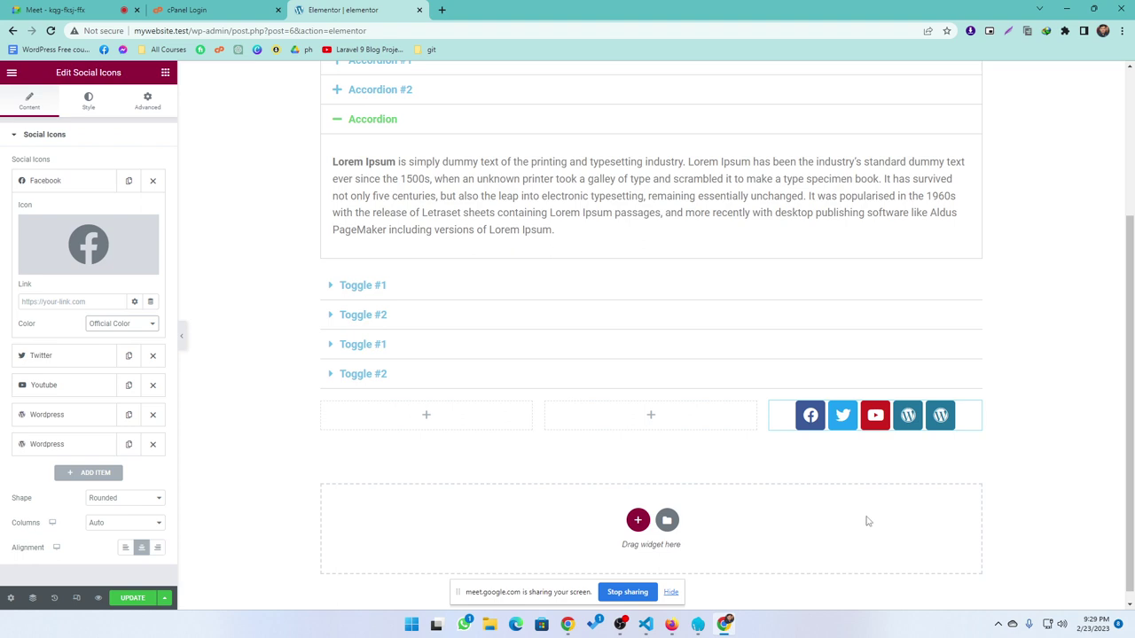
# Step: Open the Twitter, Youtube and first Wordpress items one after another to view their icon, link and colour settings
pyautogui.click(64, 356)
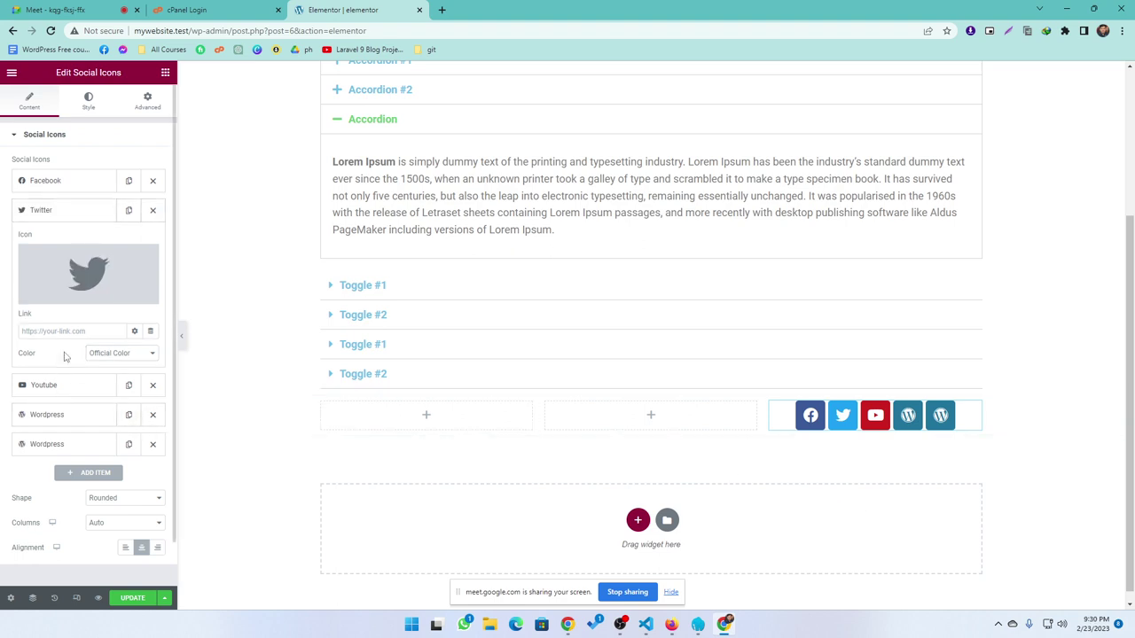
pyautogui.click(67, 387)
pyautogui.click(71, 417)
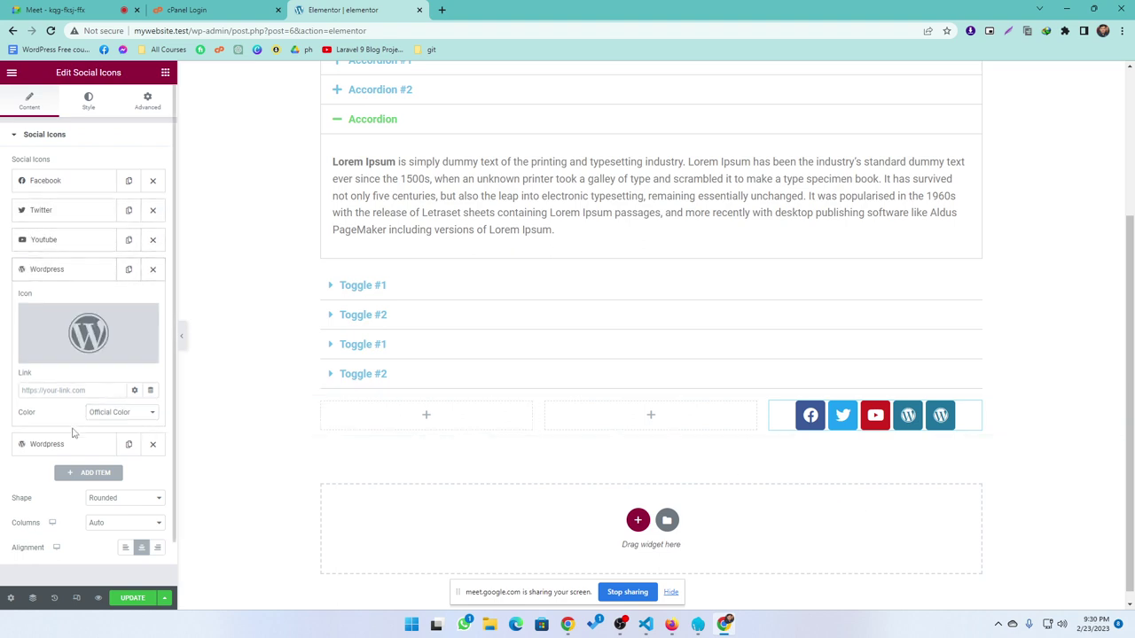
# Step: Set the shape of the social icons to Square
pyautogui.scroll(-1, 89, 323)
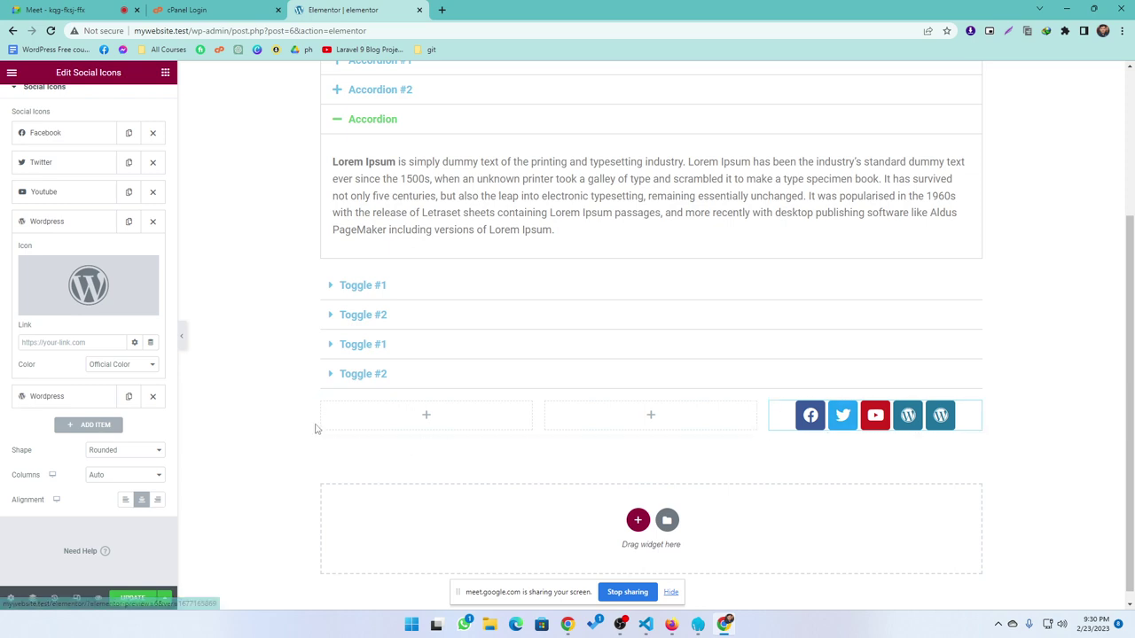
pyautogui.click(124, 455)
pyautogui.click(116, 472)
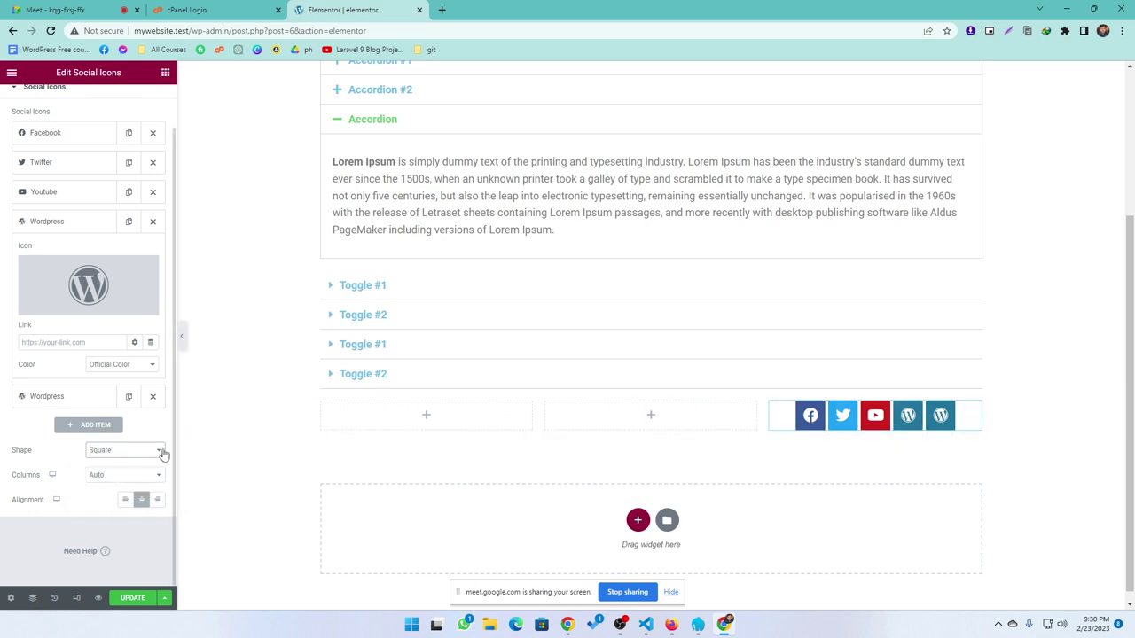
# Step: Set the shape of the social icons to Circle
pyautogui.hotkey('ctrl', '+')
pyautogui.hotkey('ctrl', '+')
pyautogui.scroll(-1, 292, 483)
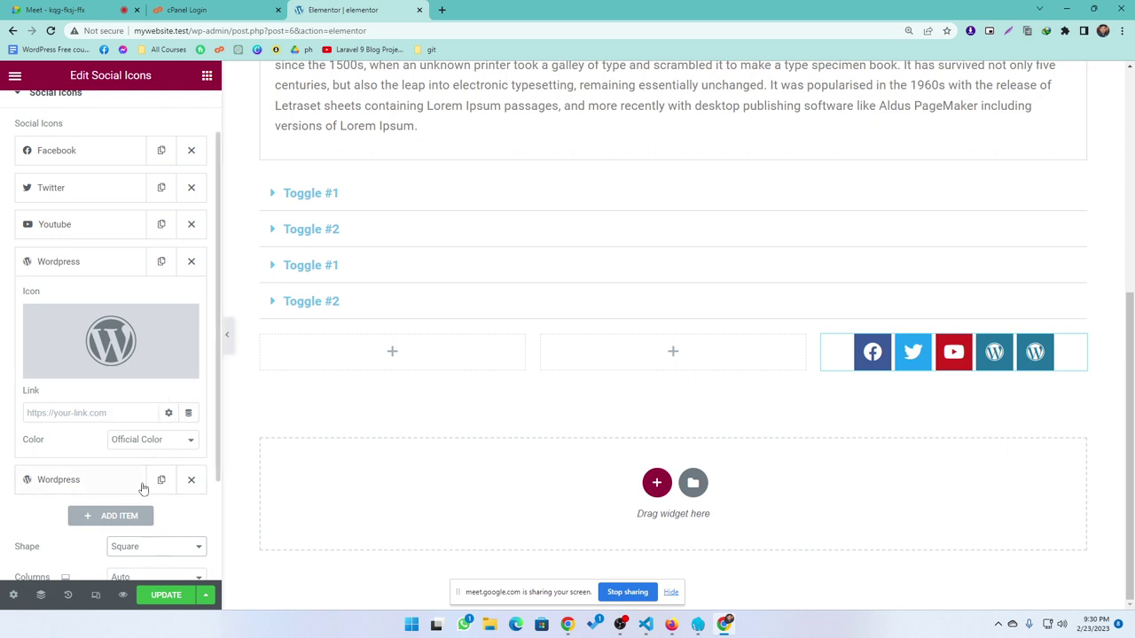
pyautogui.scroll(-2, 142, 488)
pyautogui.click(153, 412)
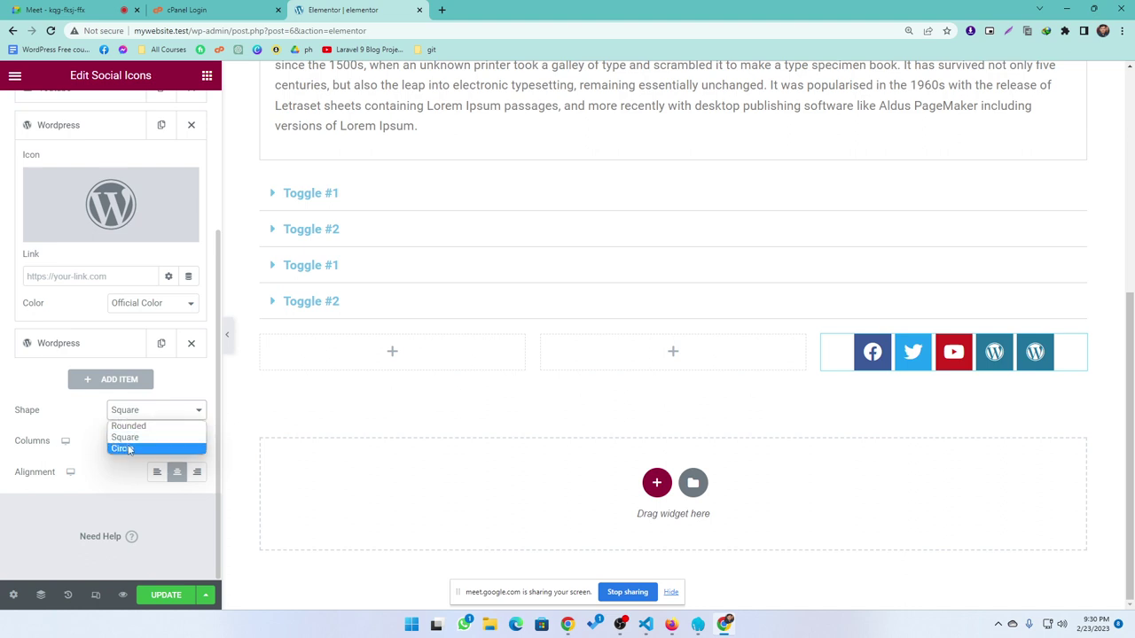
pyautogui.click(129, 450)
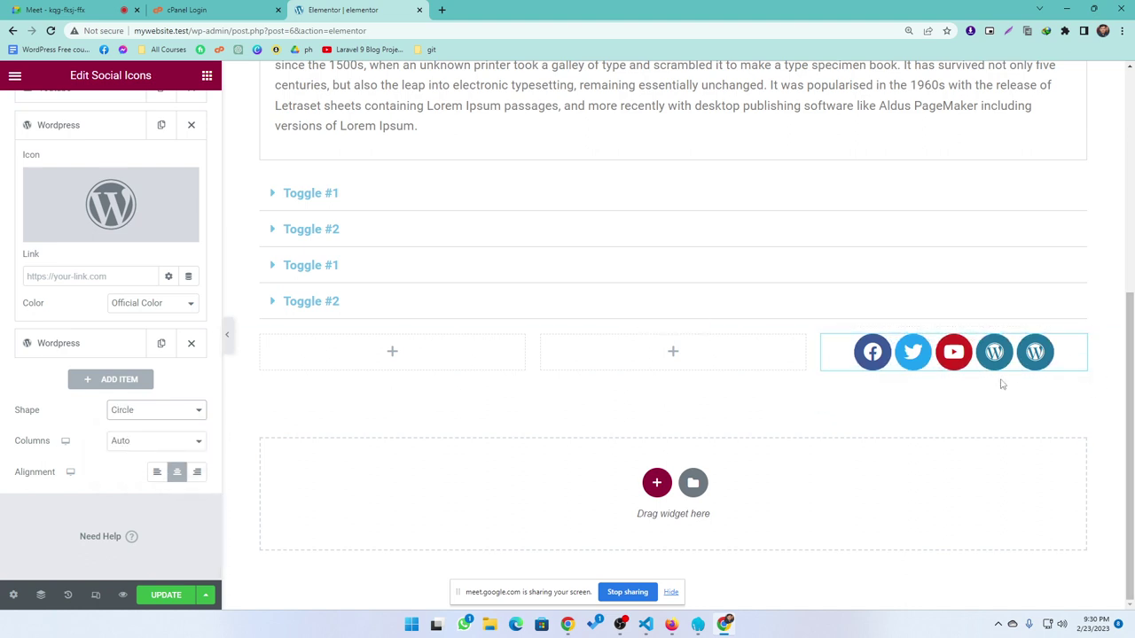
# Step: Try arranging the social icons in 1 and 2 columns, and return the Columns setting to Auto
pyautogui.click(146, 441)
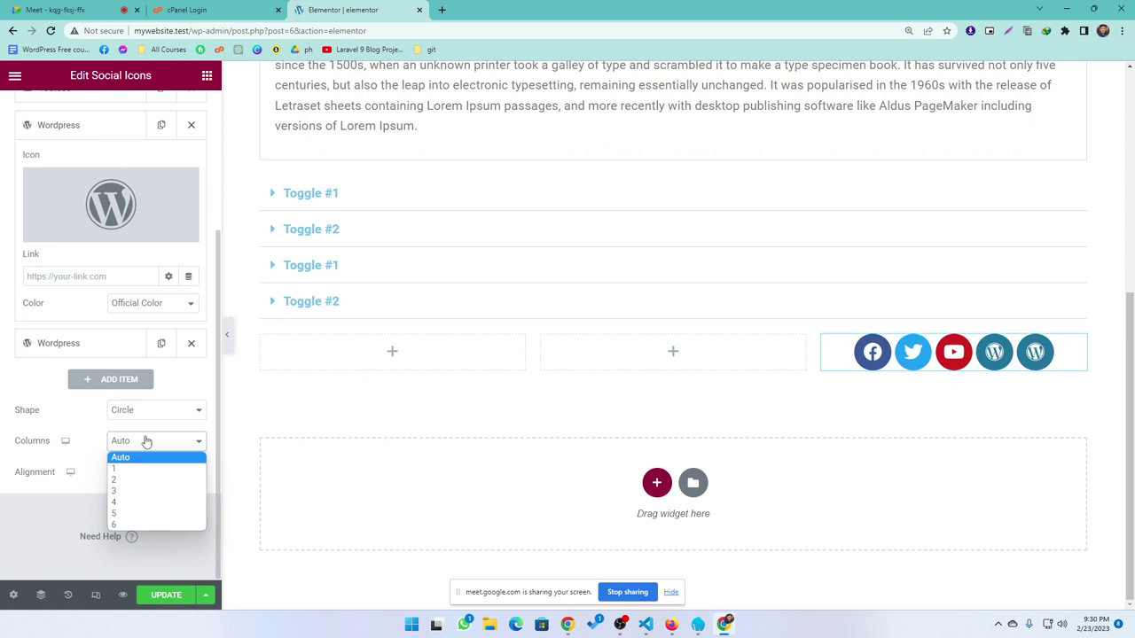
pyautogui.click(124, 470)
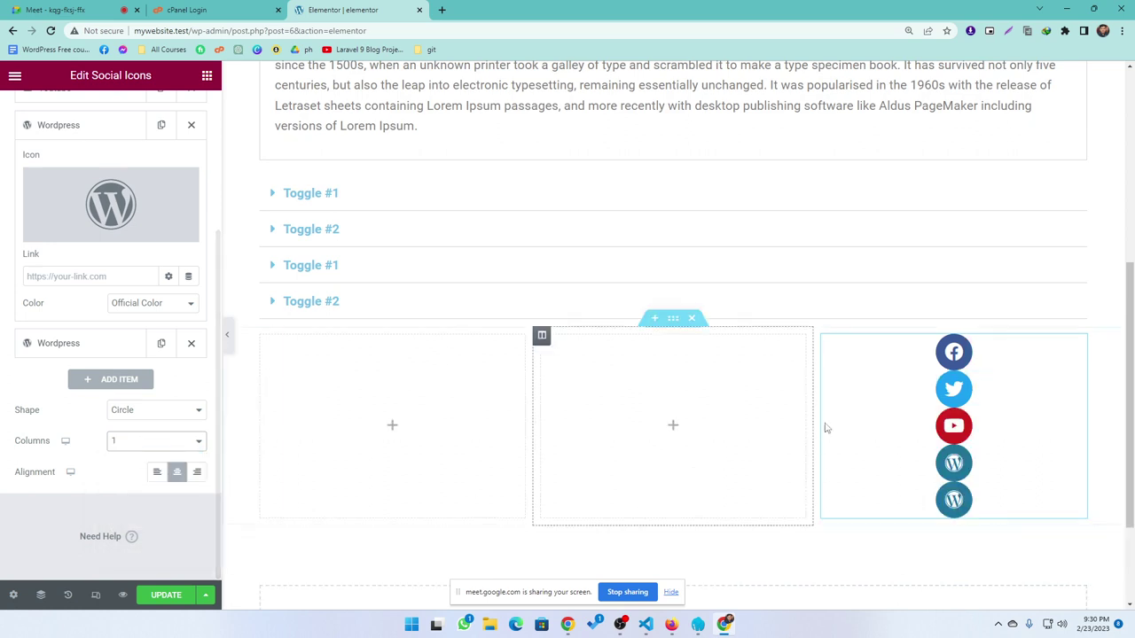
pyautogui.click(128, 443)
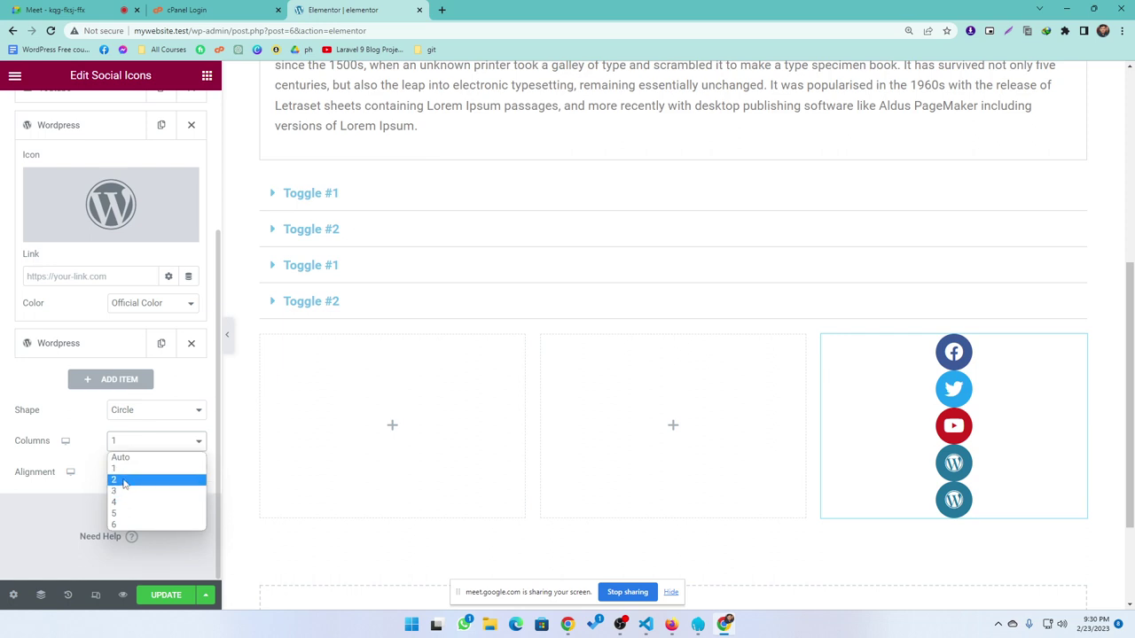
pyautogui.click(124, 480)
pyautogui.click(140, 439)
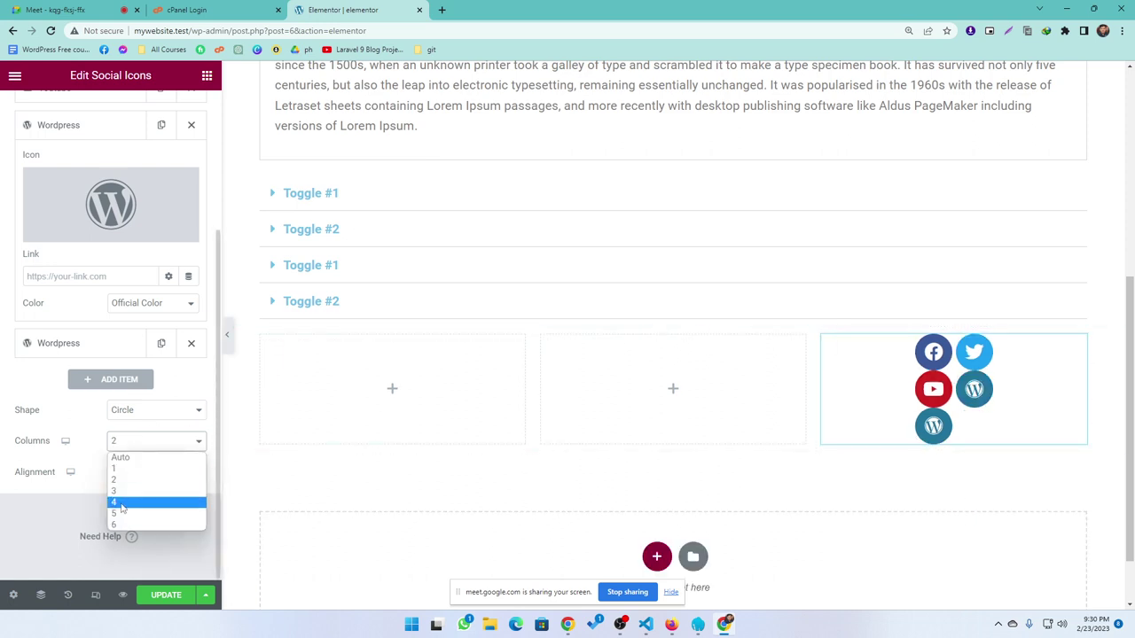
pyautogui.click(138, 440)
pyautogui.click(138, 440)
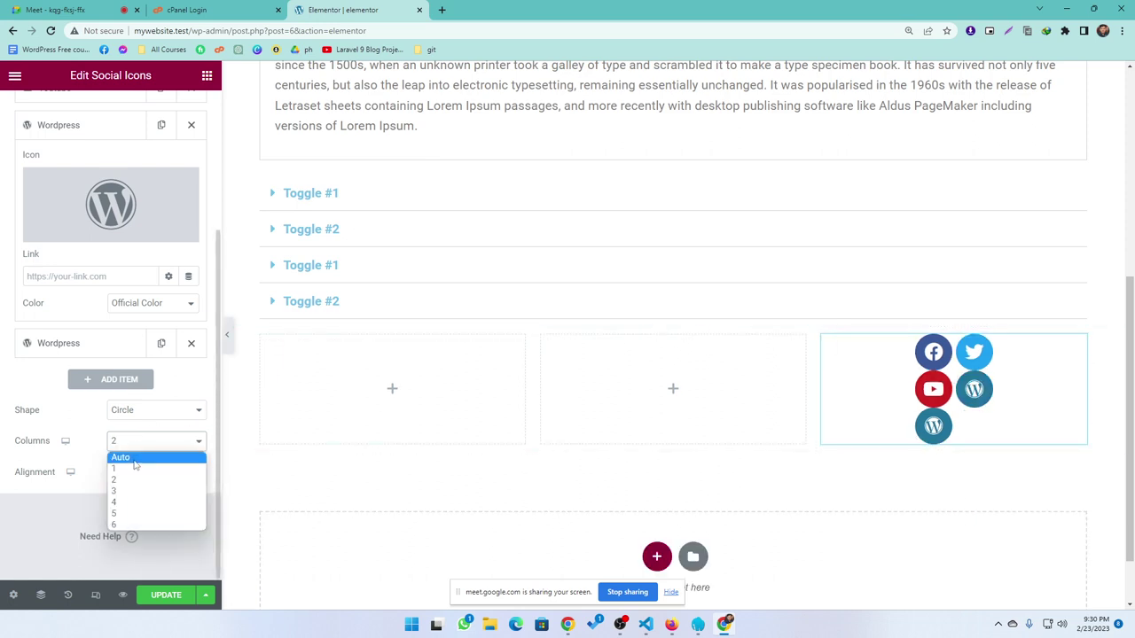
pyautogui.click(124, 457)
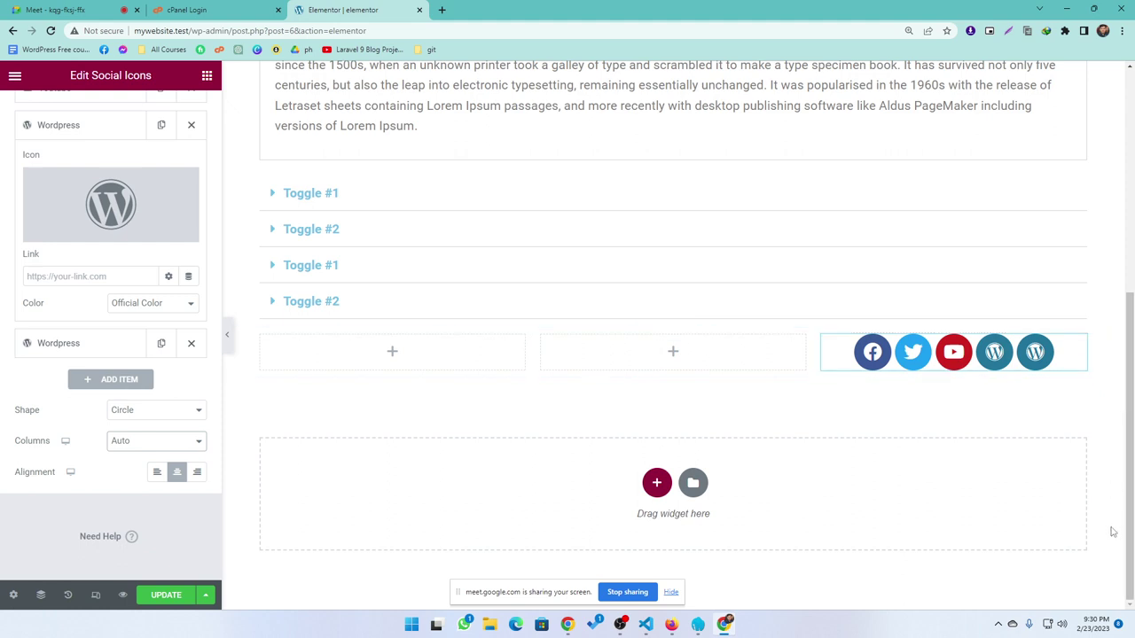
# Step: Try left and right alignment for the social icons, and return them to centre alignment
pyautogui.click(156, 471)
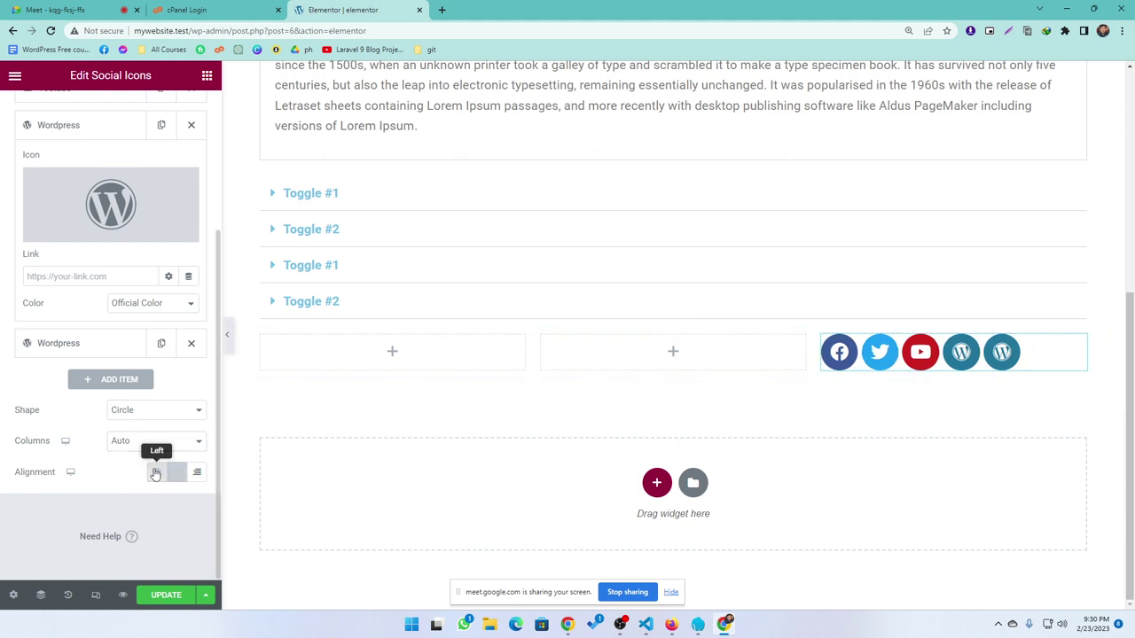
pyautogui.click(177, 475)
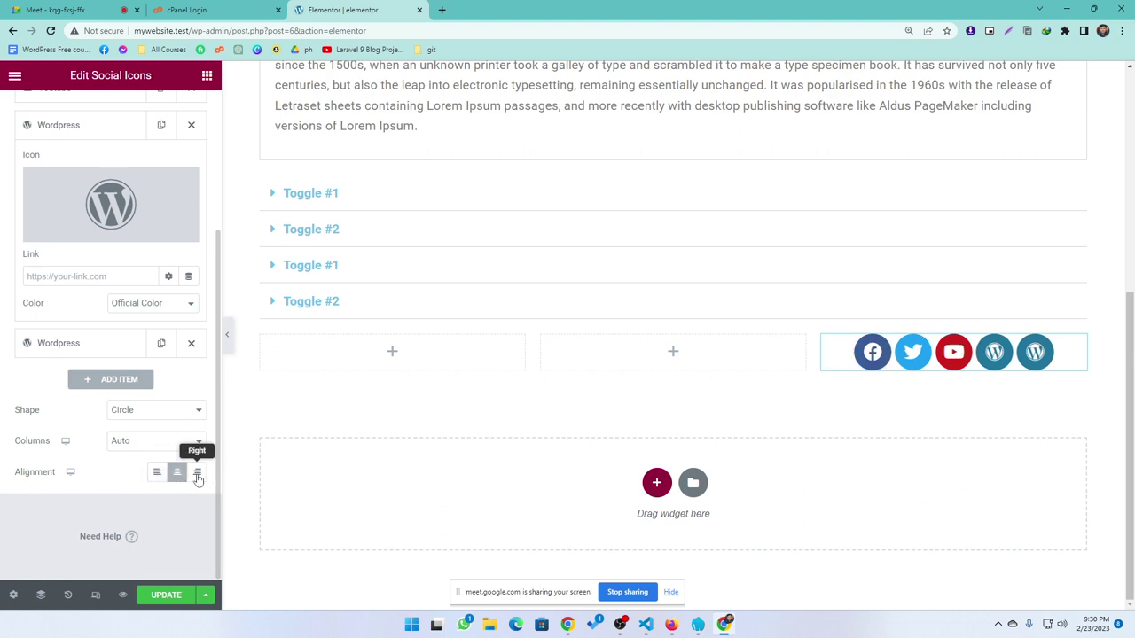
pyautogui.click(195, 474)
pyautogui.click(176, 472)
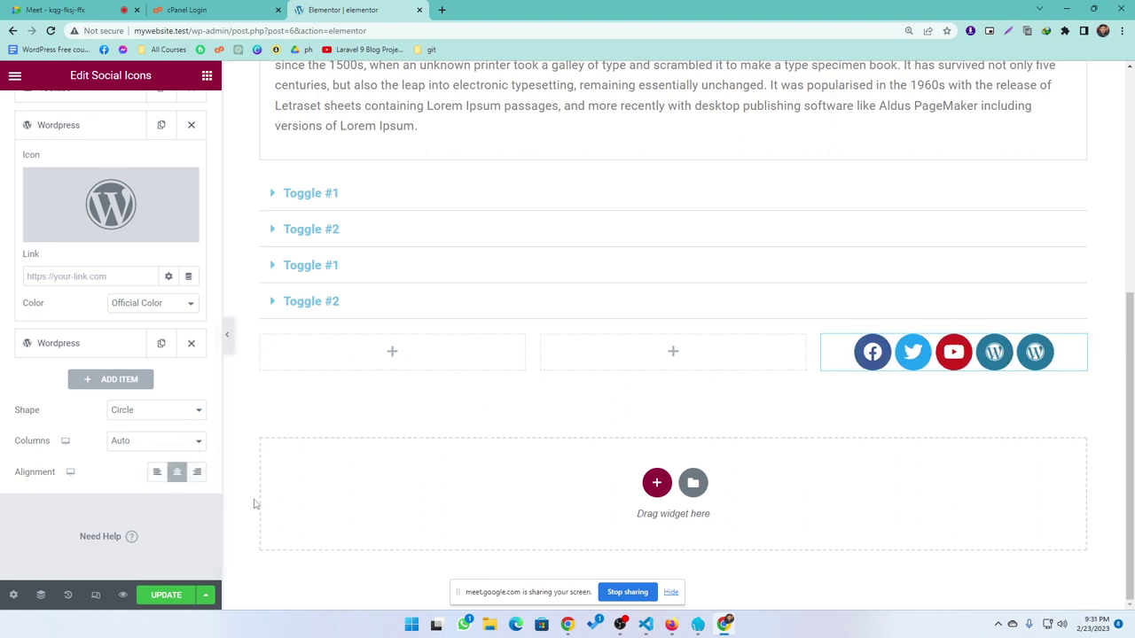
# Step: Style the social icons with a size of 24, padding of 0.3 and spacing of 15
pyautogui.scroll(3, 96, 354)
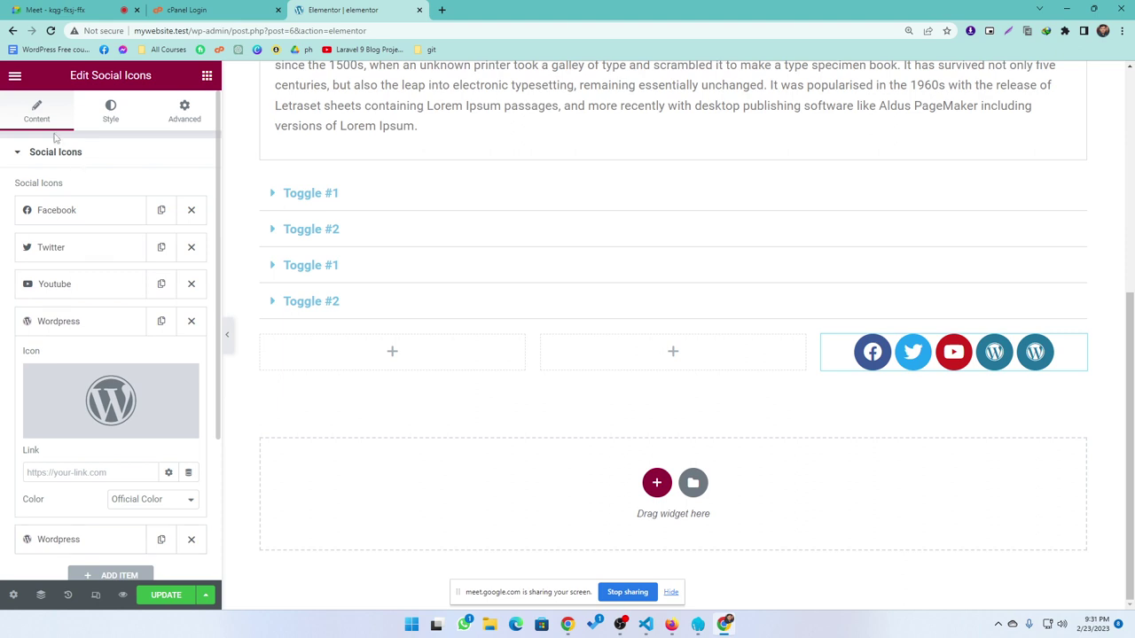
pyautogui.click(106, 117)
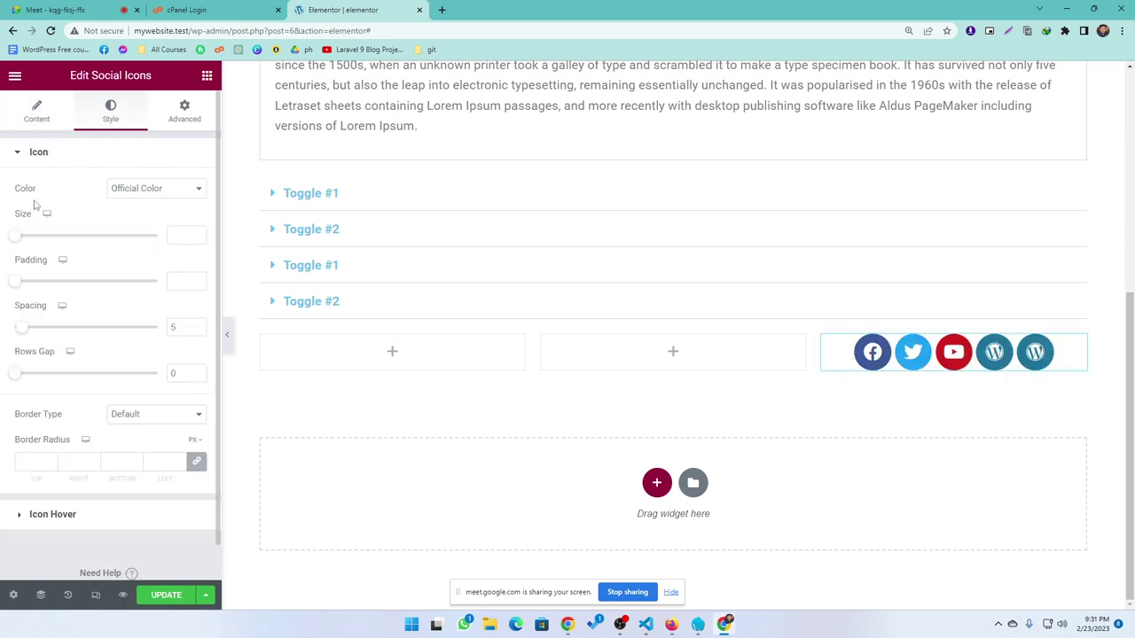
pyautogui.click(148, 190)
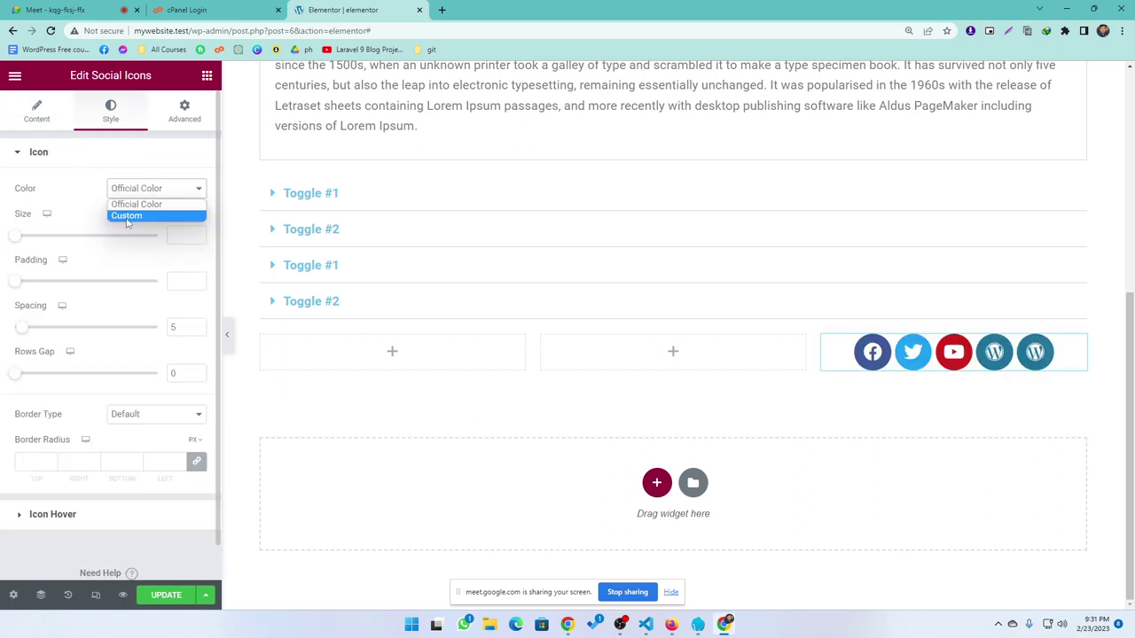
pyautogui.click(71, 186)
pyautogui.moveTo(14, 238)
pyautogui.mouseDown()
pyautogui.moveTo(96, 246)
pyautogui.moveTo(6, 241)
pyautogui.moveTo(22, 236)
pyautogui.mouseUp()
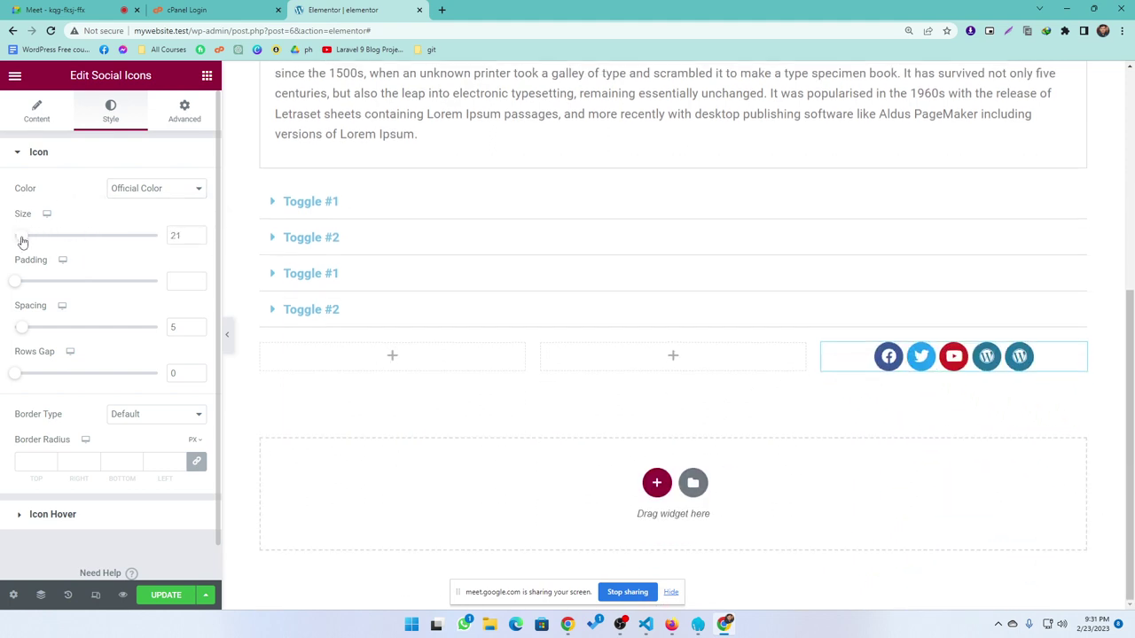
pyautogui.moveTo(21, 285)
pyautogui.mouseDown()
pyautogui.moveTo(74, 288)
pyautogui.moveTo(24, 287)
pyautogui.mouseUp()
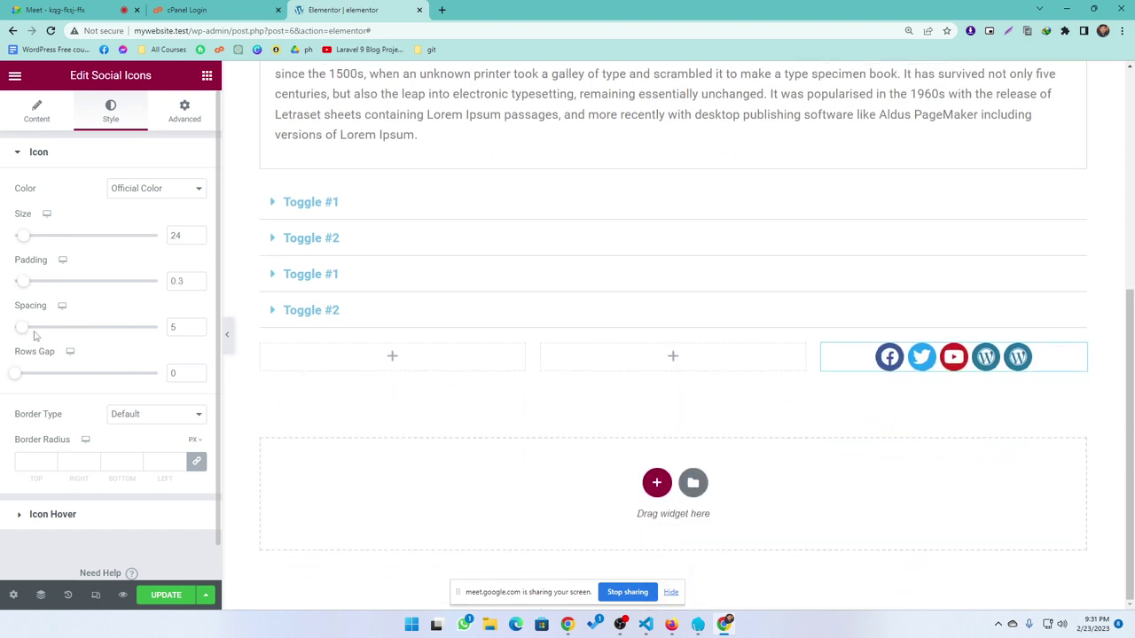
pyautogui.moveTo(24, 327)
pyautogui.mouseDown()
pyautogui.moveTo(46, 330)
pyautogui.moveTo(35, 328)
pyautogui.mouseUp()
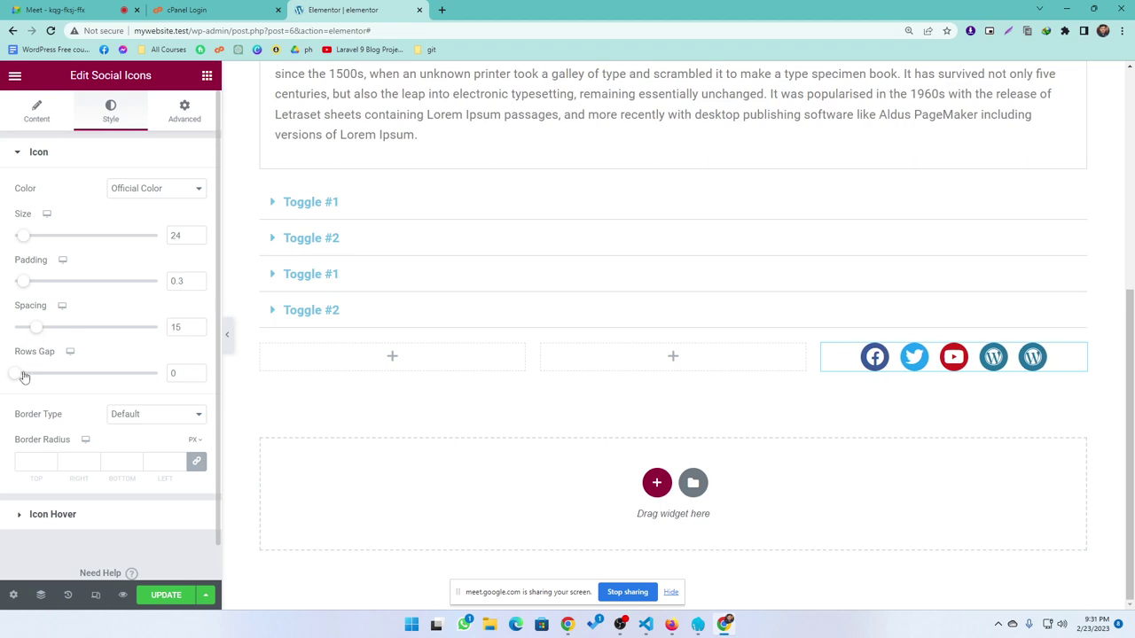
# Step: Arrange the social icons in 2 columns and set their rows gap to 10
pyautogui.moveTo(15, 379)
pyautogui.mouseDown()
pyautogui.moveTo(54, 375)
pyautogui.moveTo(19, 378)
pyautogui.mouseUp()
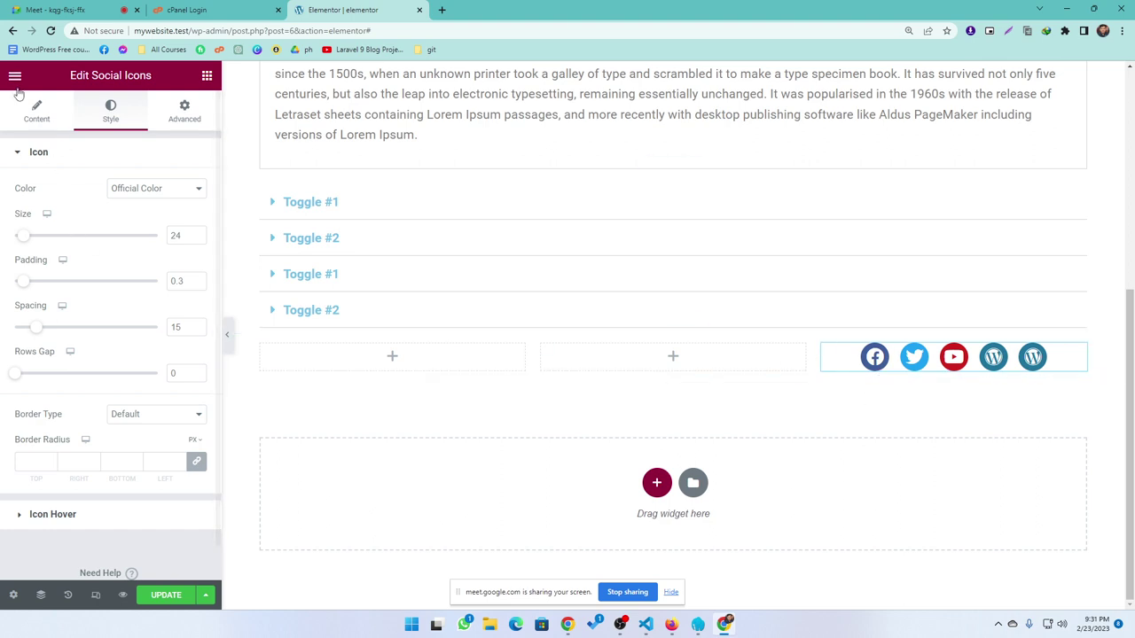
pyautogui.click(37, 113)
pyautogui.click(161, 457)
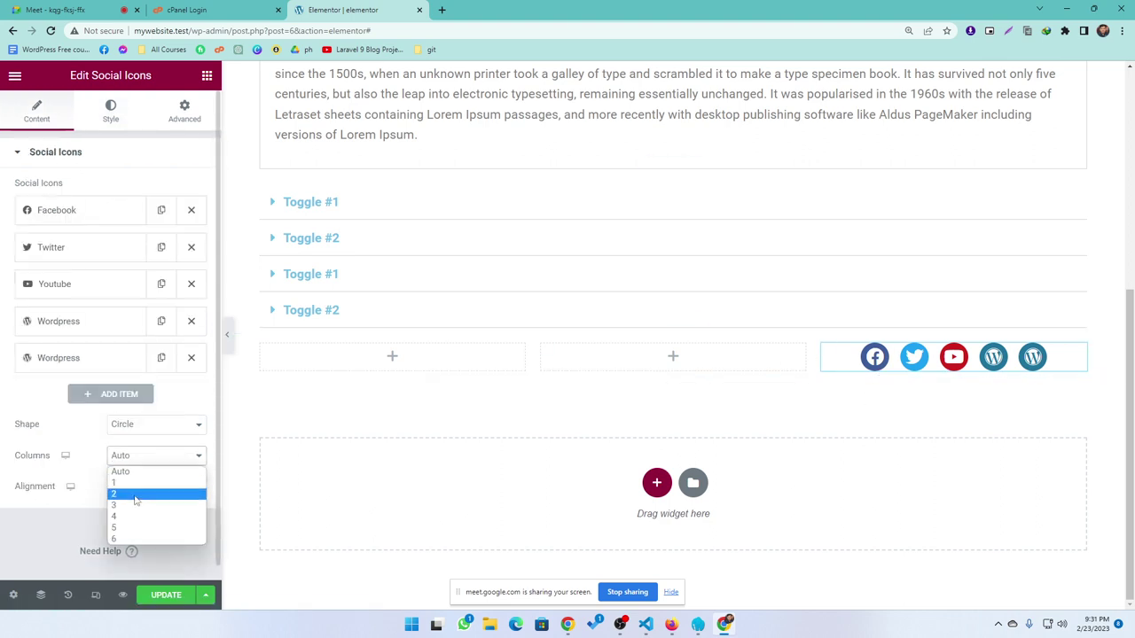
pyautogui.click(126, 498)
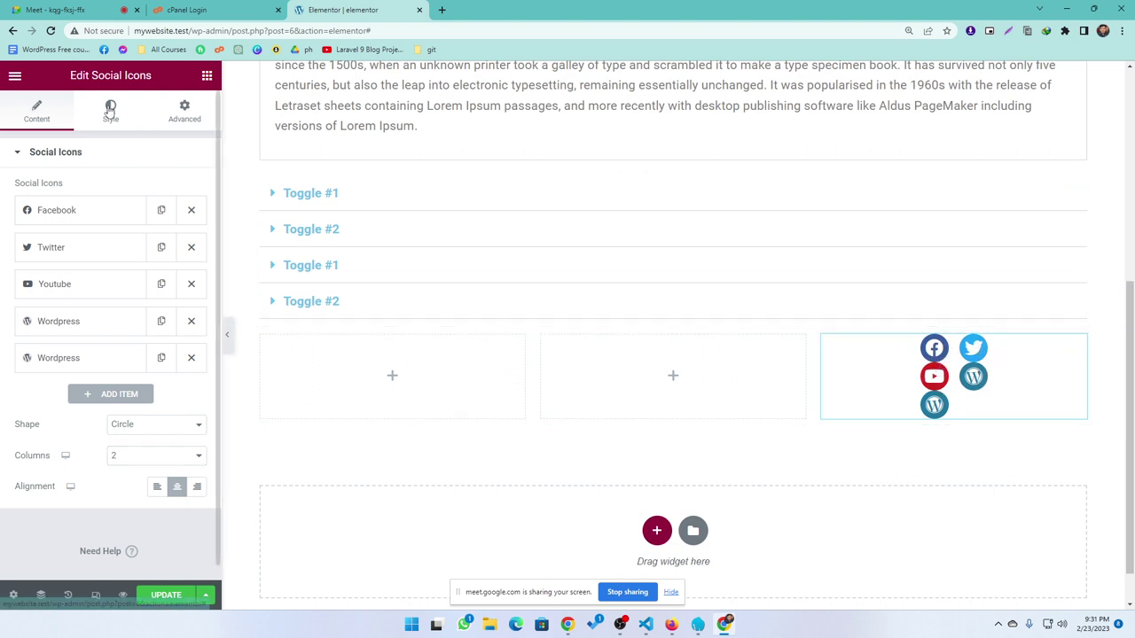
pyautogui.click(110, 111)
pyautogui.moveTo(16, 384); pyautogui.dragTo(29, 383)
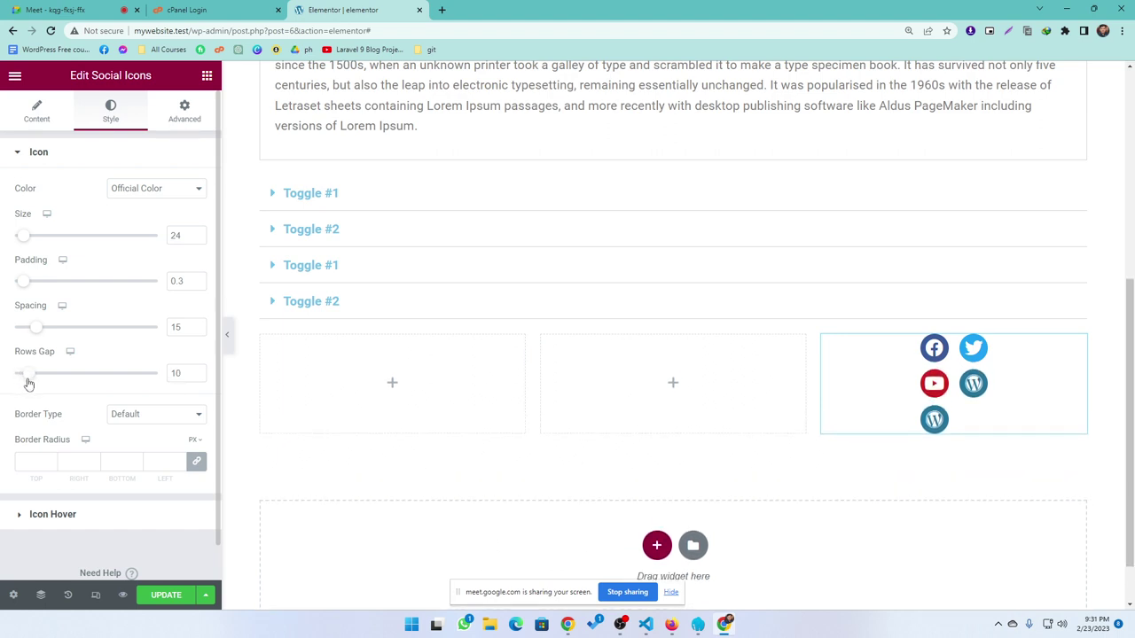
# Step: Return the Columns setting of the social icons to Auto
pyautogui.click(36, 116)
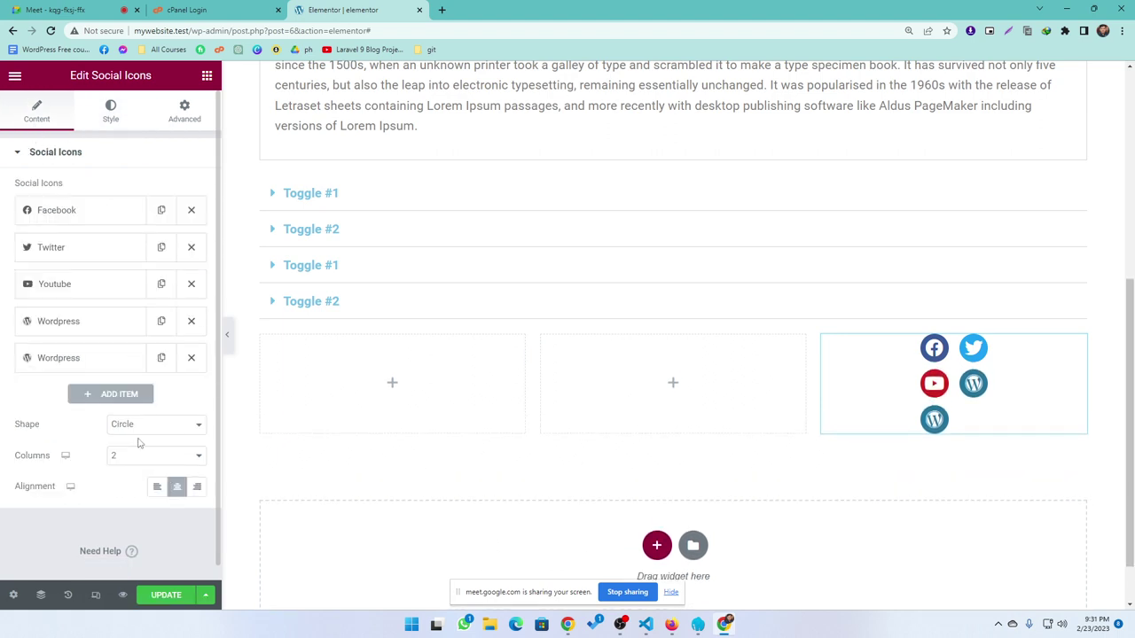
pyautogui.click(135, 453)
pyautogui.click(129, 471)
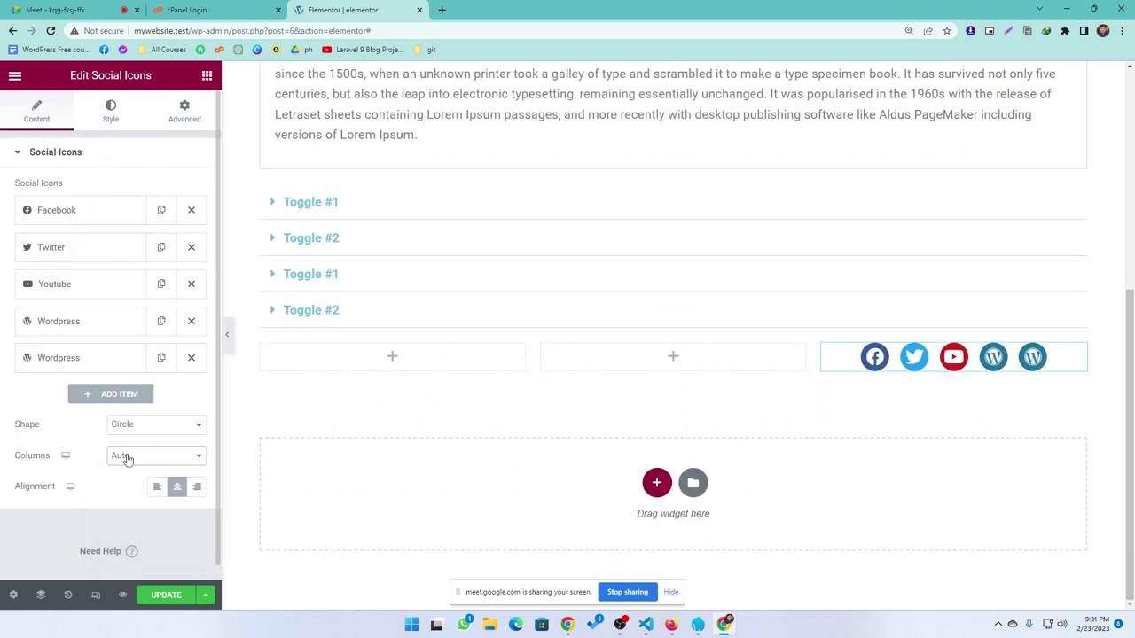
# Step: Give the social icons a solid border in near-black, colour #050000
pyautogui.click(111, 106)
pyautogui.scroll(-1, 73, 377)
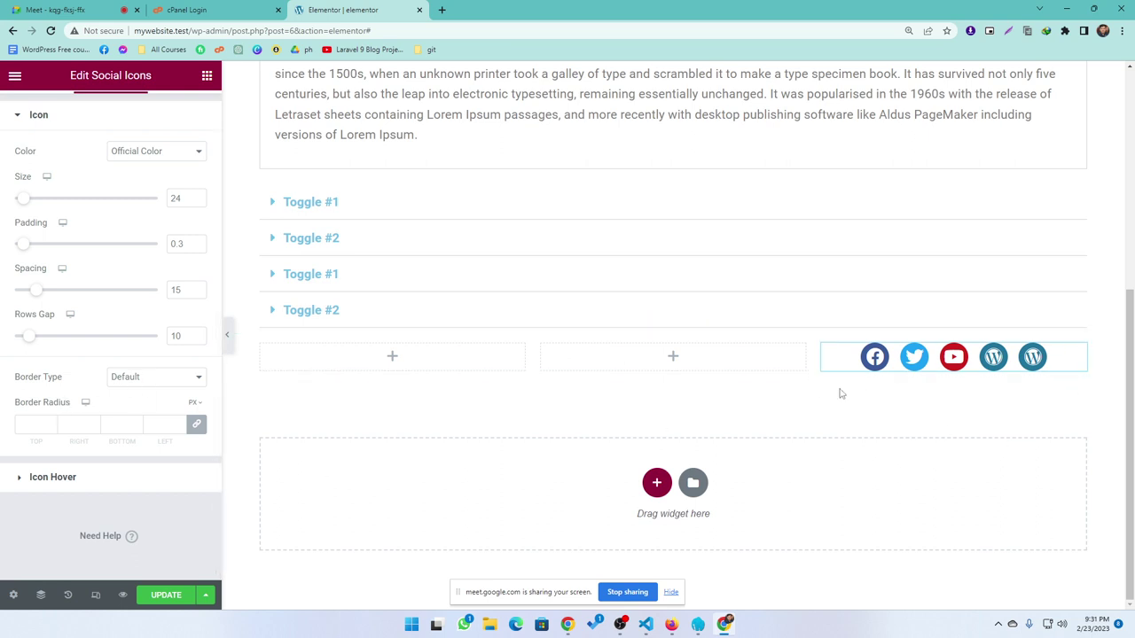
pyautogui.click(137, 379)
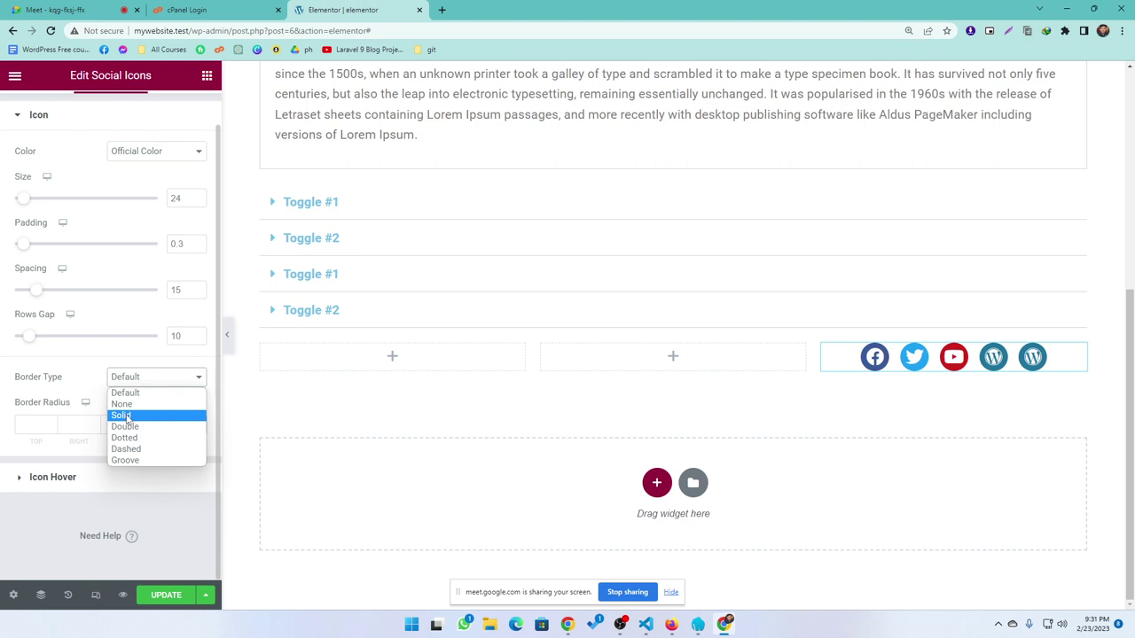
pyautogui.click(124, 416)
pyautogui.click(196, 466)
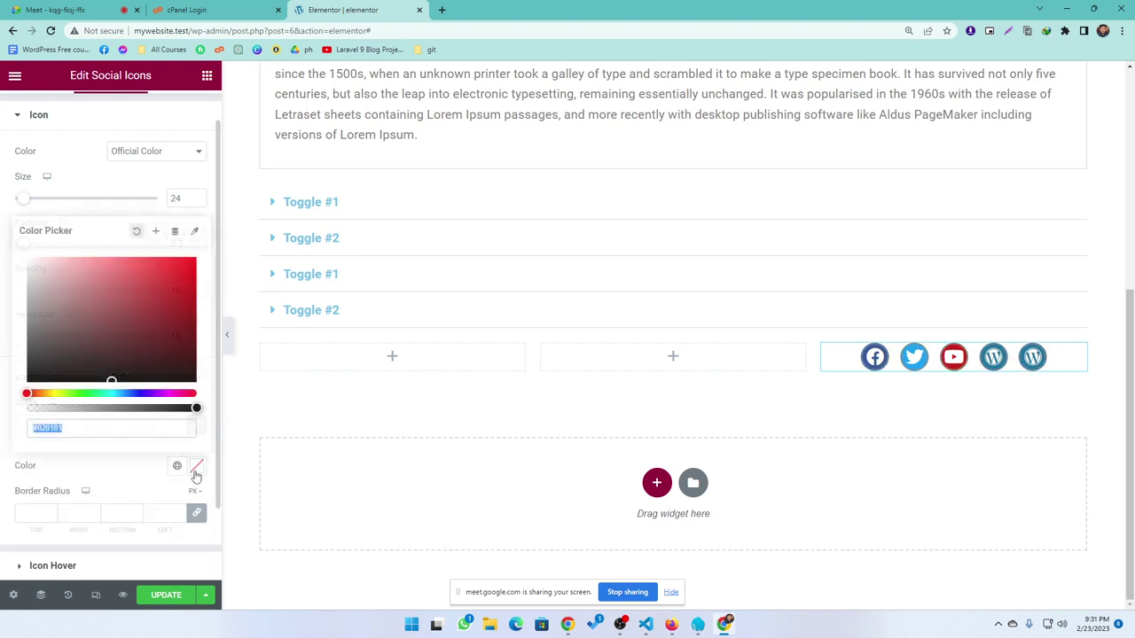
pyautogui.moveTo(142, 341); pyautogui.dragTo(181, 380)
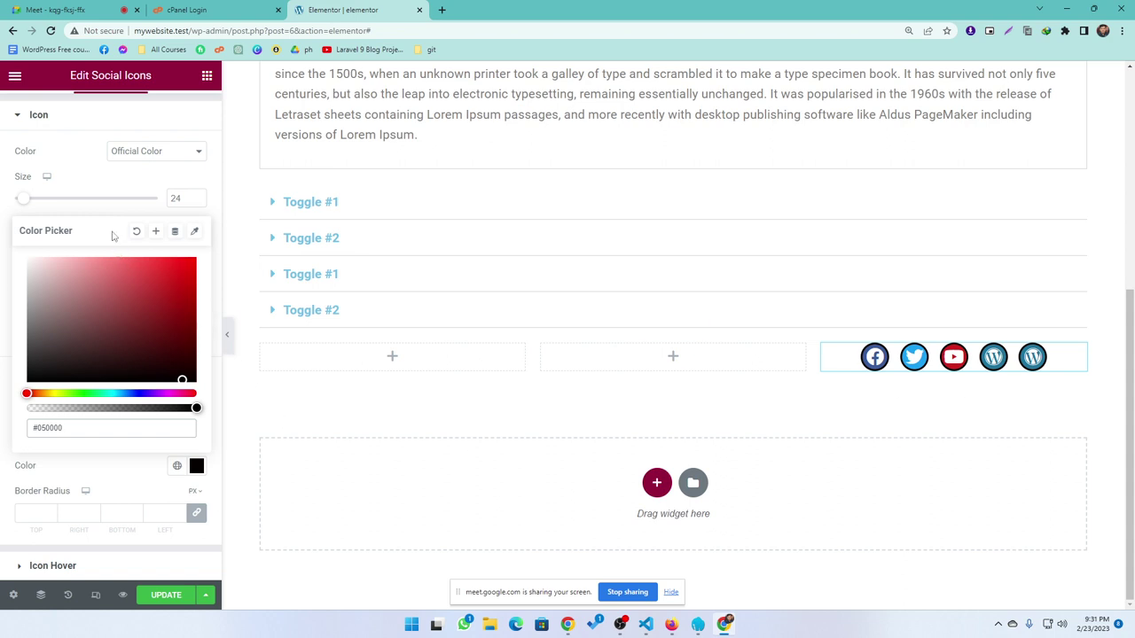
# Step: Set the size of the social icons to 15
pyautogui.click(101, 198)
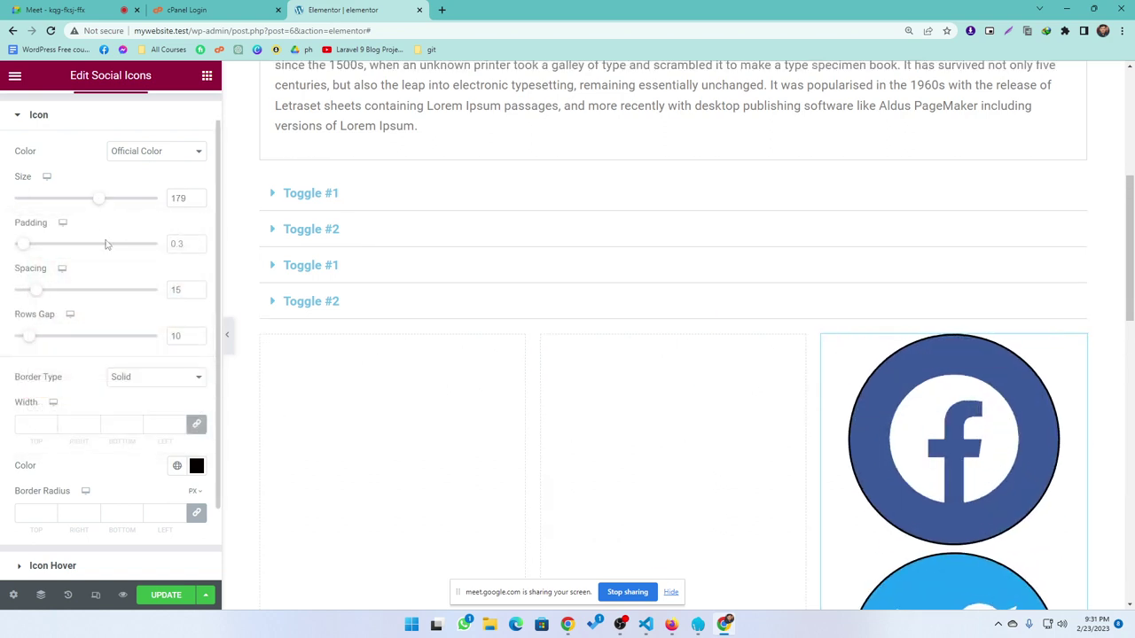
pyautogui.moveTo(96, 204); pyautogui.dragTo(15, 201)
pyautogui.scroll(-1, 109, 456)
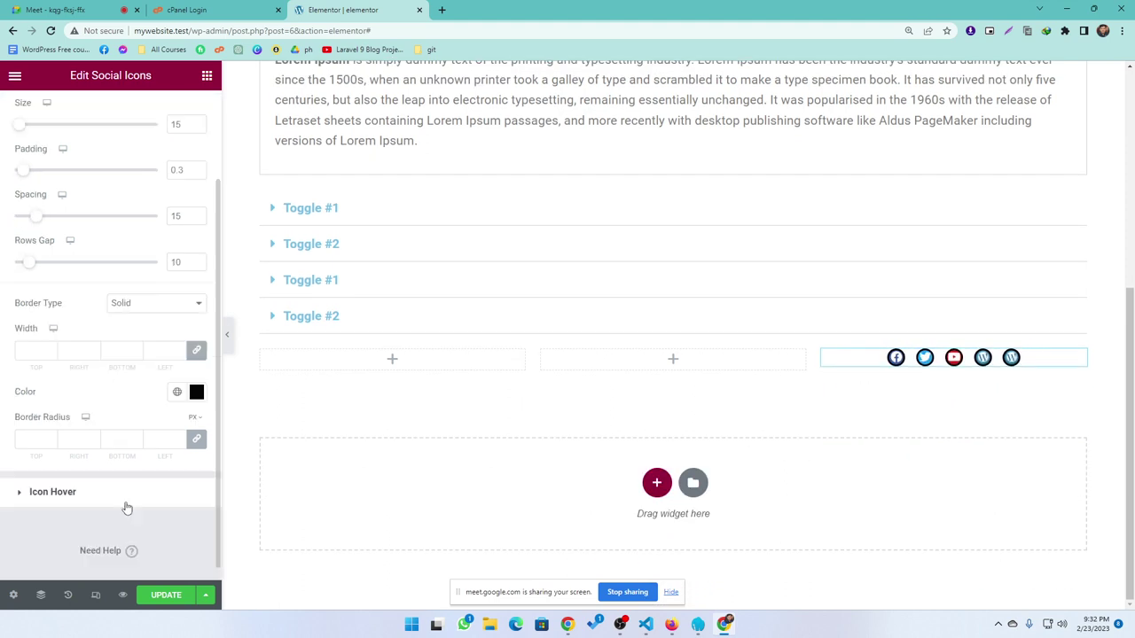
pyautogui.scroll(2, 102, 398)
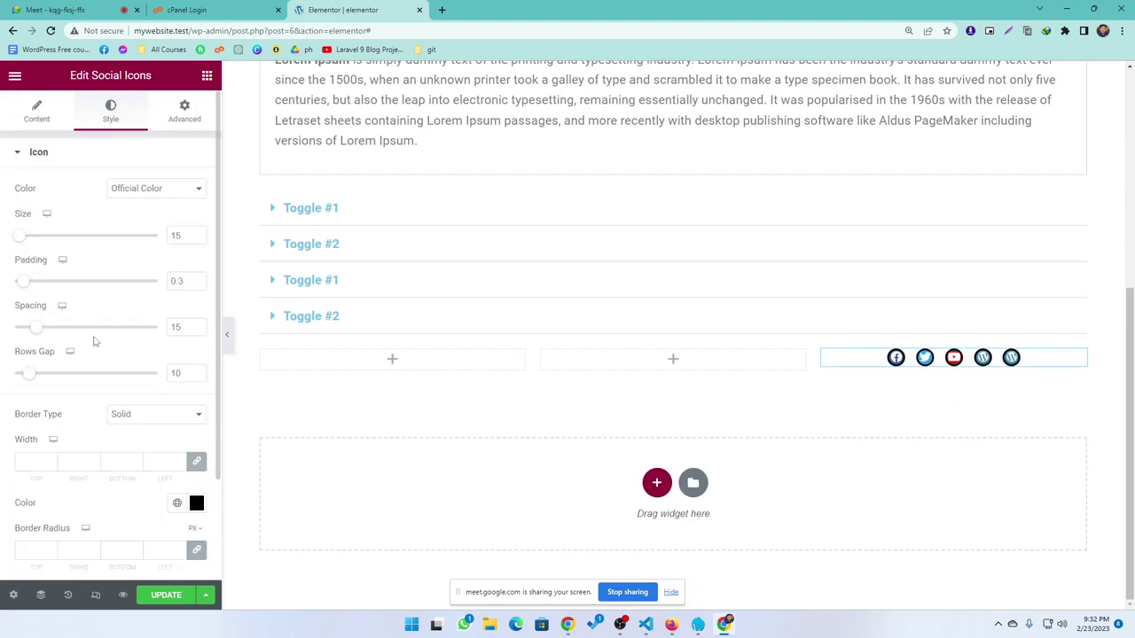
# Step: Set the border colour of the social icons on hover to dark red, #B31414
pyautogui.scroll(-2, 95, 341)
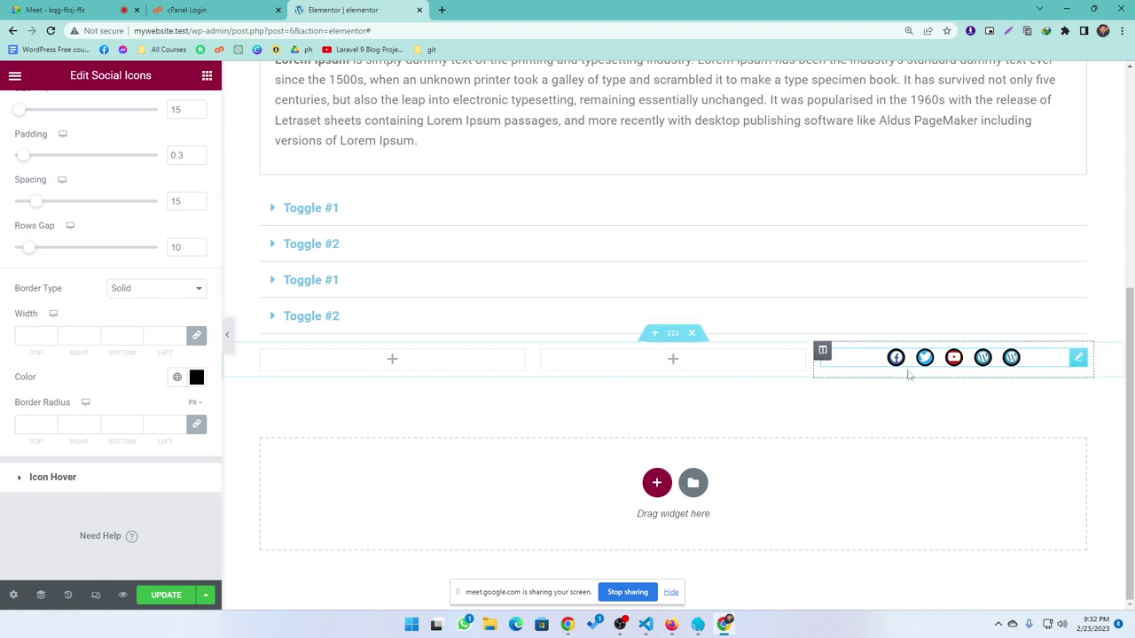
pyautogui.click(54, 479)
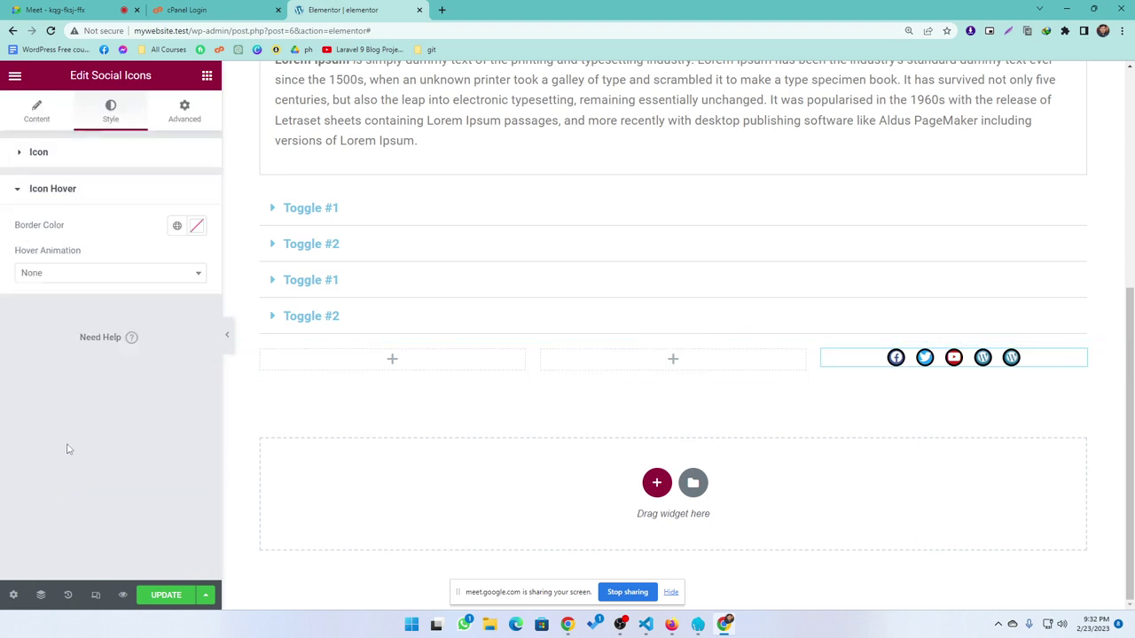
pyautogui.click(197, 227)
pyautogui.click(139, 324)
pyautogui.click(177, 317)
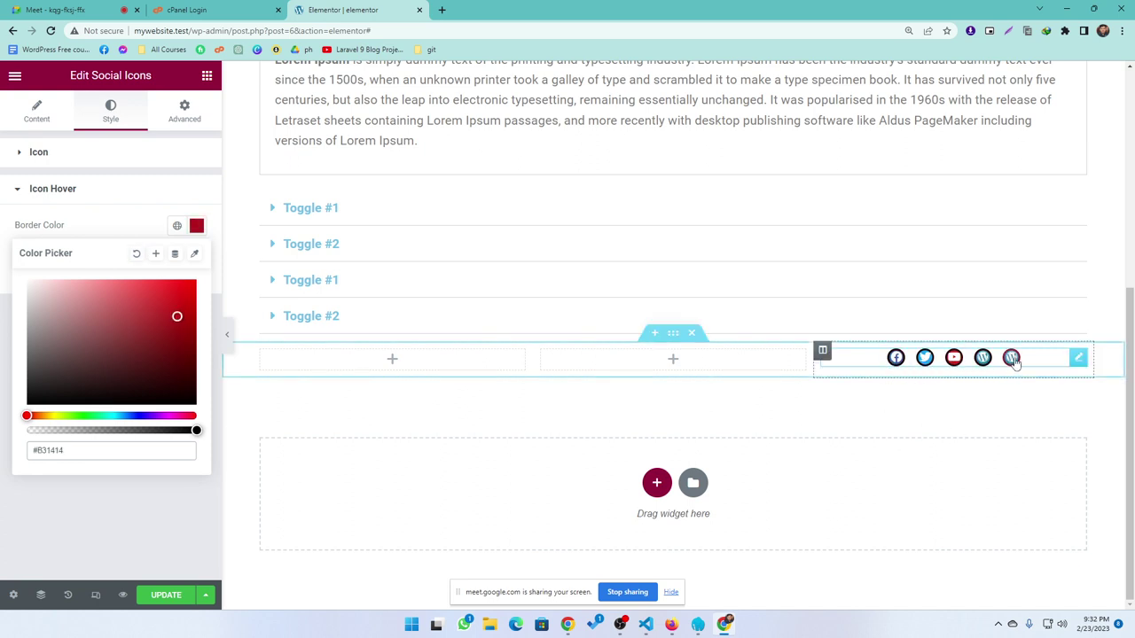
pyautogui.click(114, 233)
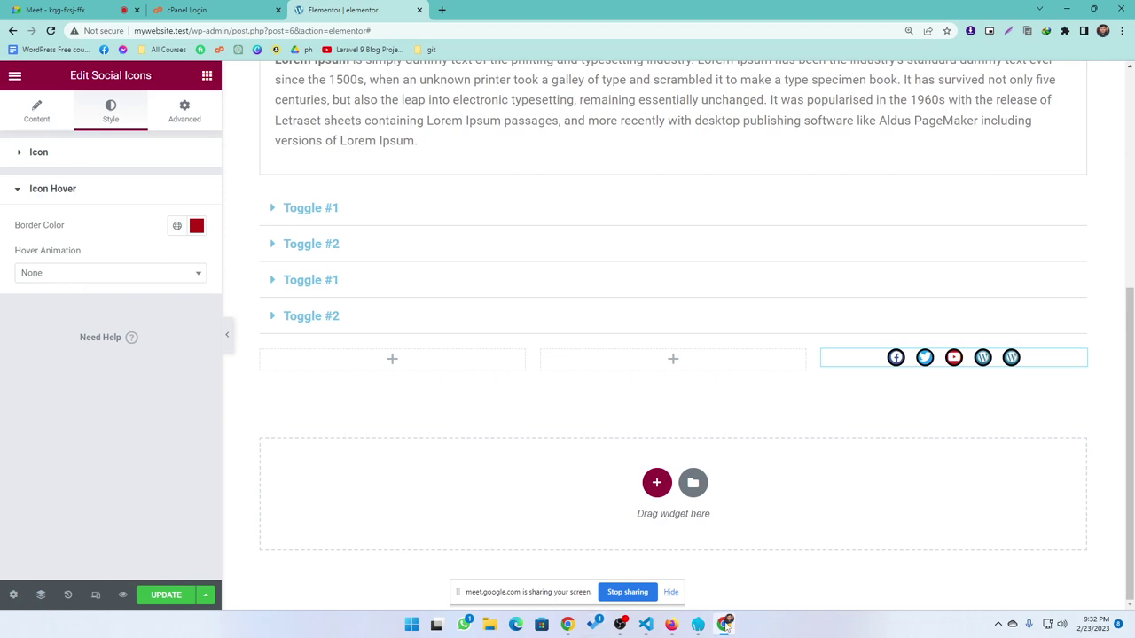
pyautogui.click(60, 7)
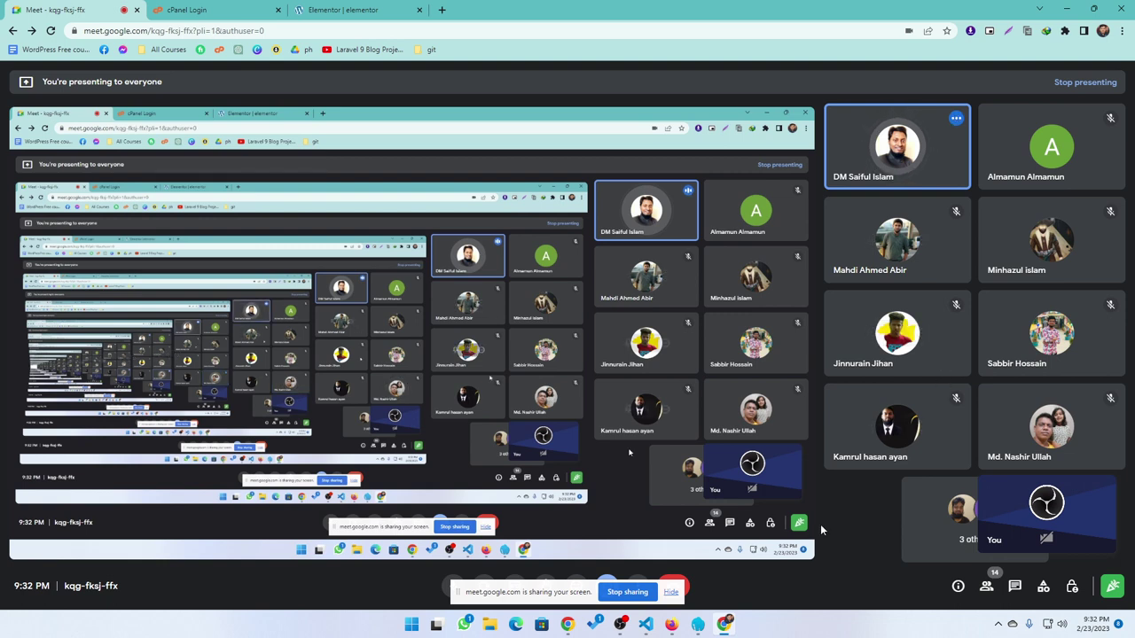
pyautogui.click(355, 11)
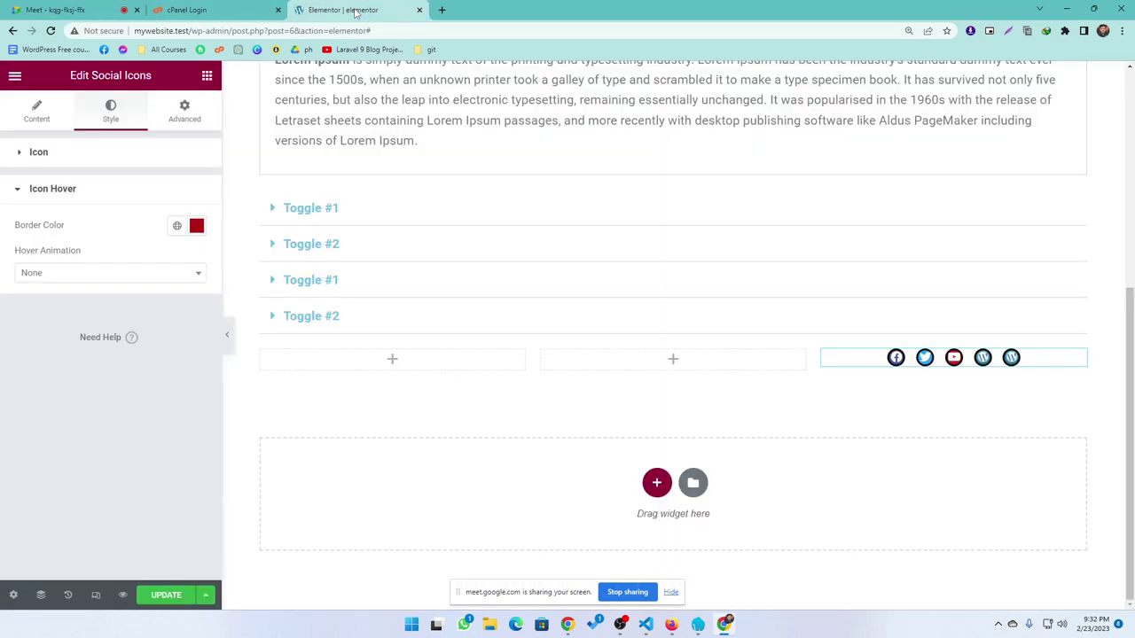
# Step: Try the Shrink hover animation on the social icons, and set the hover animation to Grow
pyautogui.click(86, 272)
pyautogui.click(55, 352)
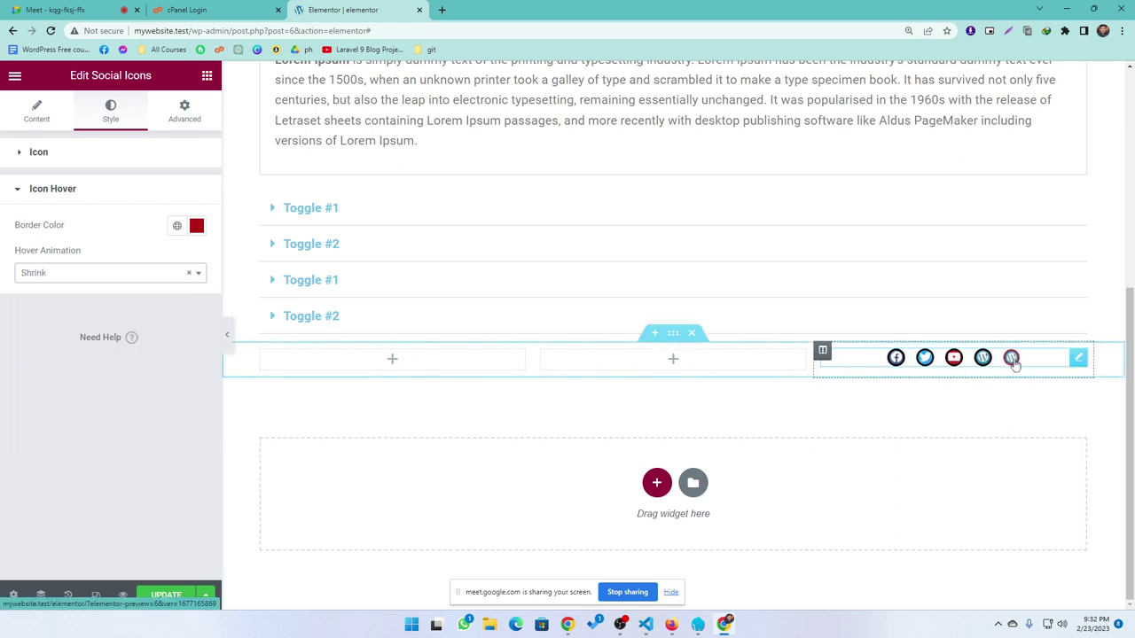
pyautogui.click(139, 277)
pyautogui.click(53, 314)
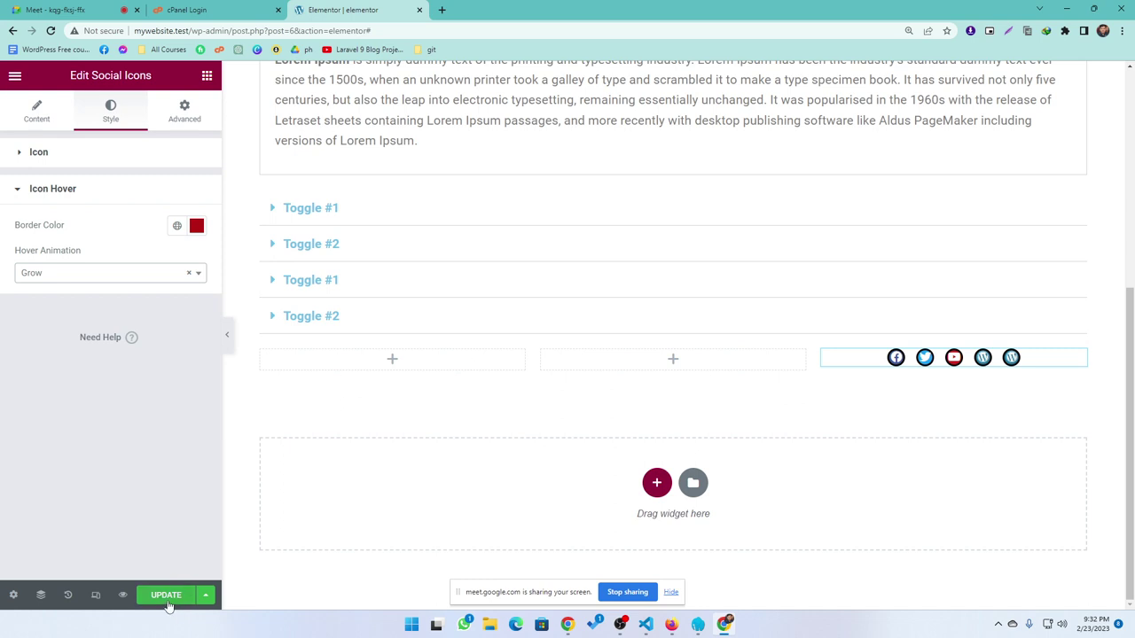
# Step: Add an Alert widget above the Tabs widget at the top of the page
pyautogui.click(207, 76)
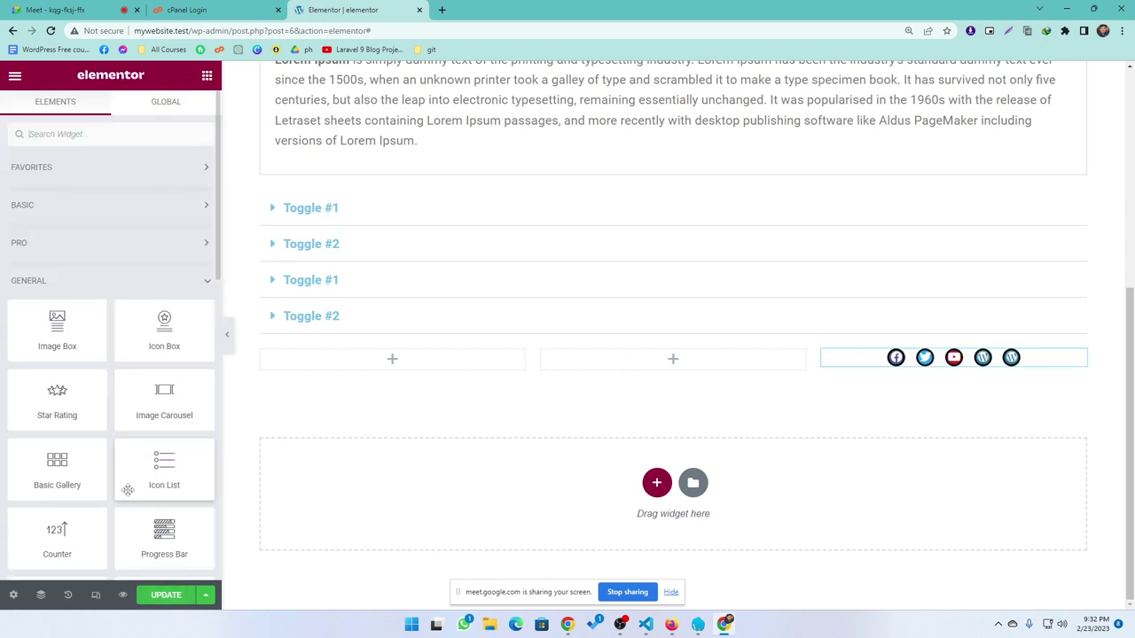
pyautogui.scroll(-3, 124, 472)
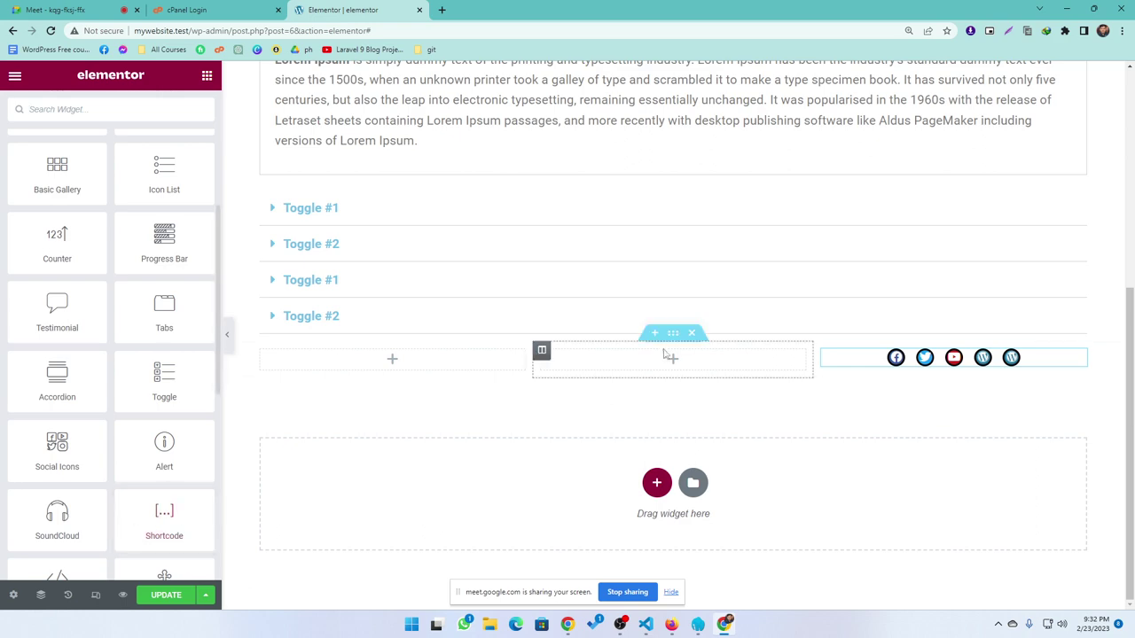
pyautogui.hotkey('ctrl', 'z')
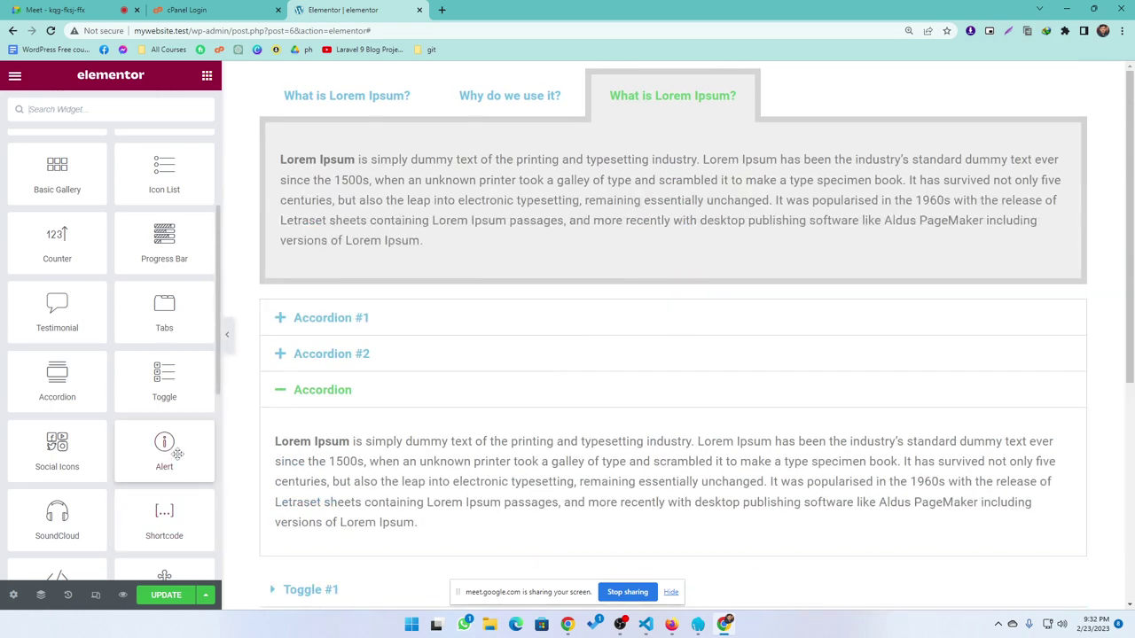
pyautogui.moveTo(165, 450); pyautogui.dragTo(649, 84)
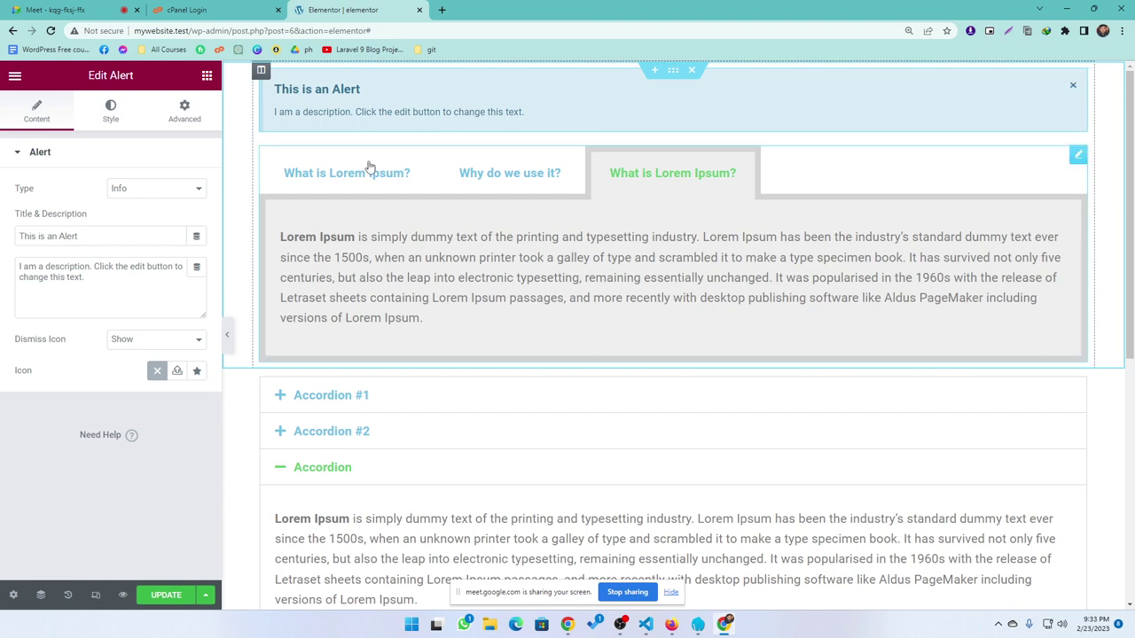
# Step: Update the page with the Alert widget and open its preview
pyautogui.click(90, 239)
pyautogui.tripleClick(91, 239)
pyautogui.click(106, 302)
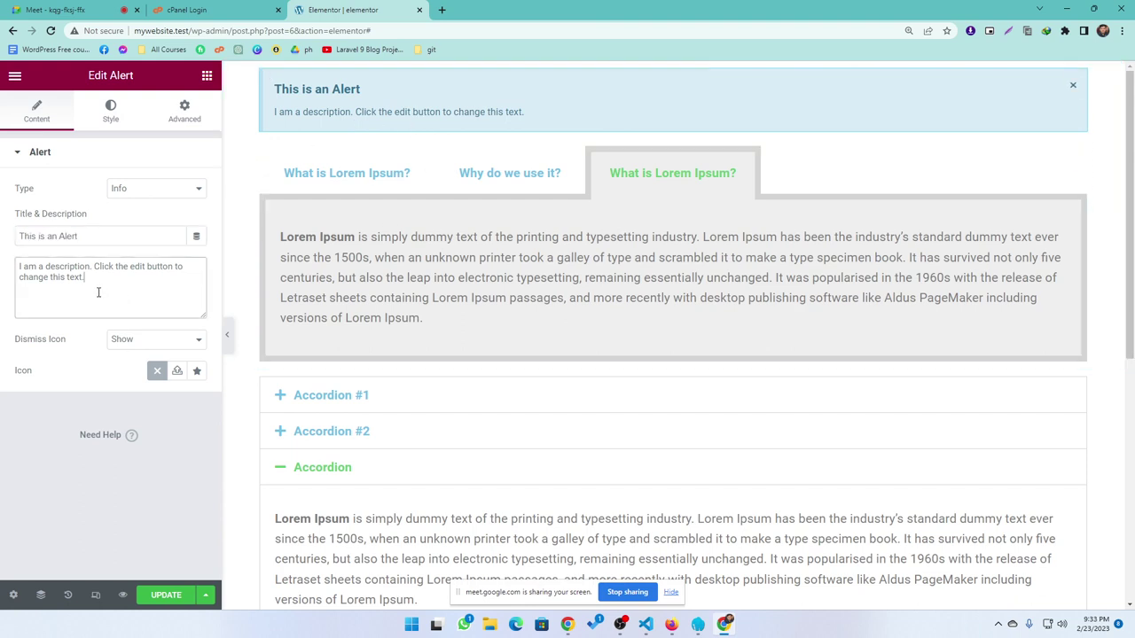
pyautogui.hotkey('shift', 'Home')
pyautogui.hotkey('shift', 'Up')
pyautogui.click(110, 307)
pyautogui.click(165, 595)
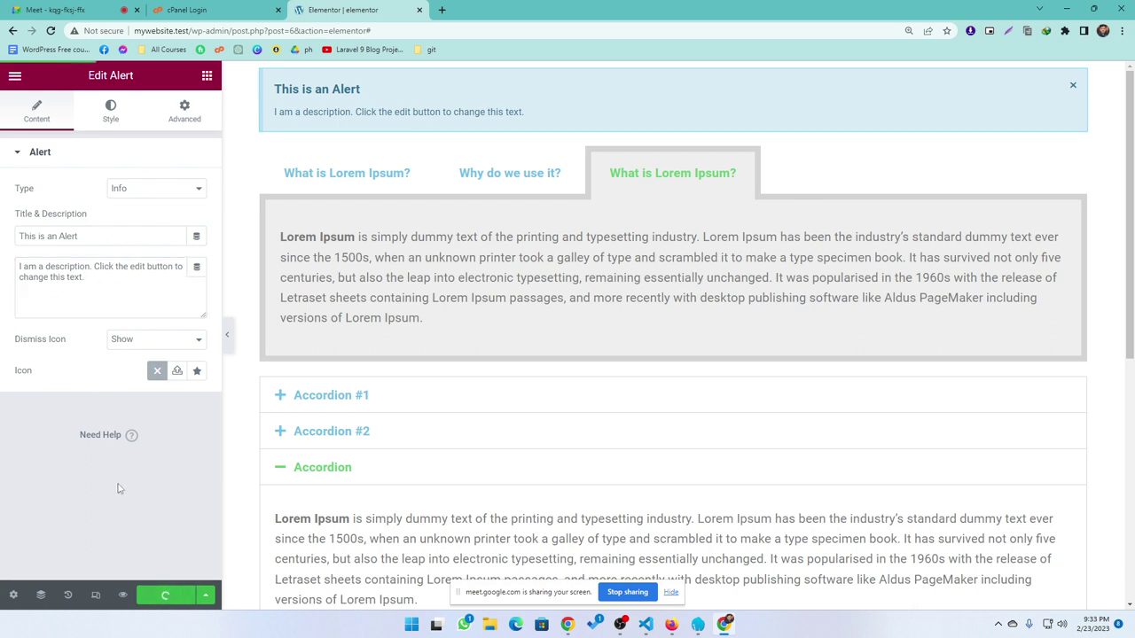
pyautogui.click(122, 594)
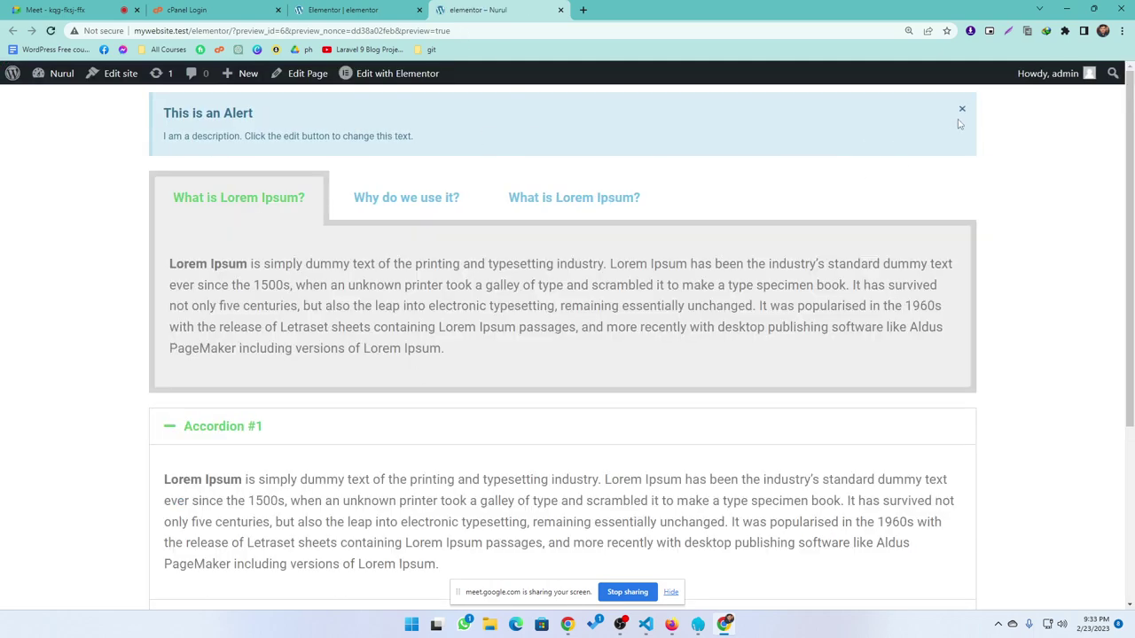
# Step: Dismiss the alert in the preview, then reload the page and examine the alert's title and description
pyautogui.click(963, 111)
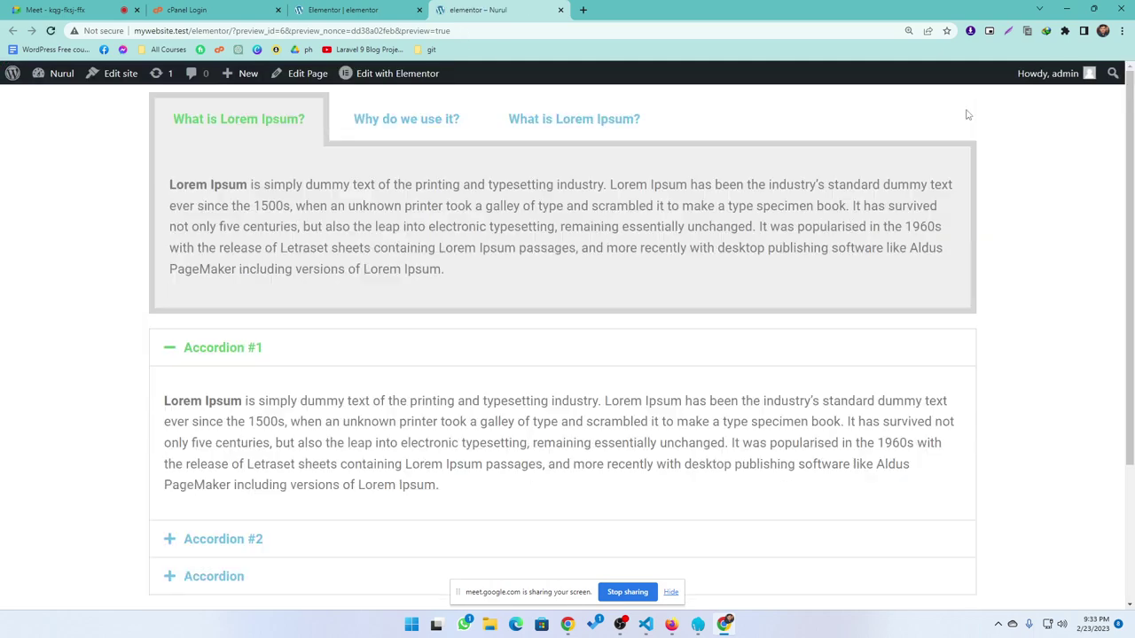
pyautogui.click(50, 30)
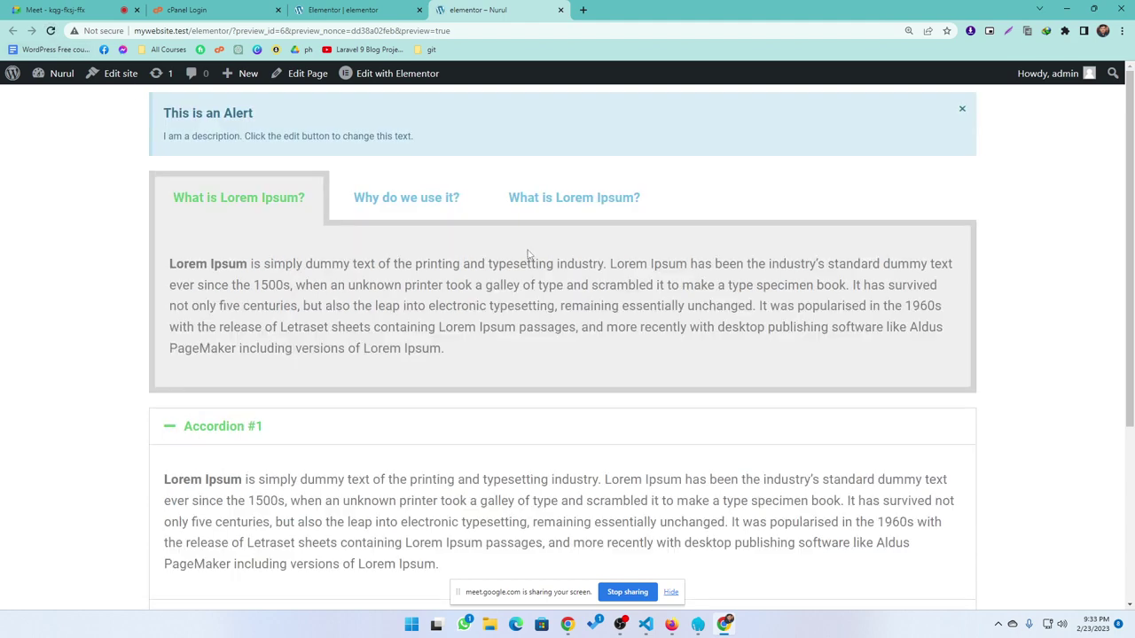
pyautogui.moveTo(445, 141); pyautogui.dragTo(158, 116)
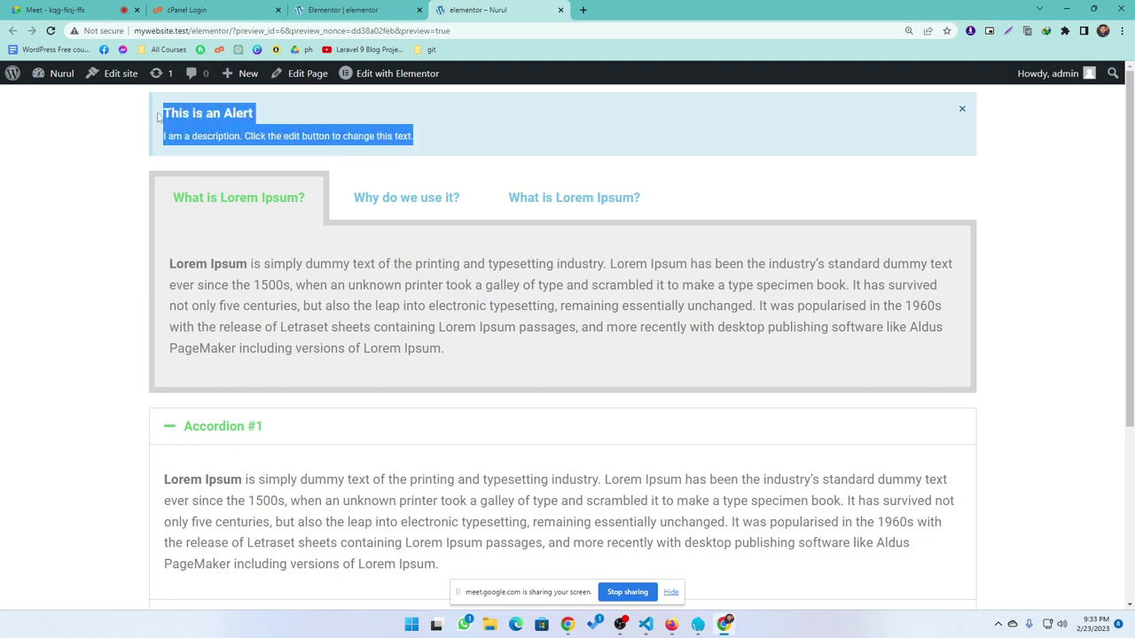
pyautogui.click(196, 153)
pyautogui.moveTo(424, 137); pyautogui.dragTo(162, 122)
pyautogui.click(425, 153)
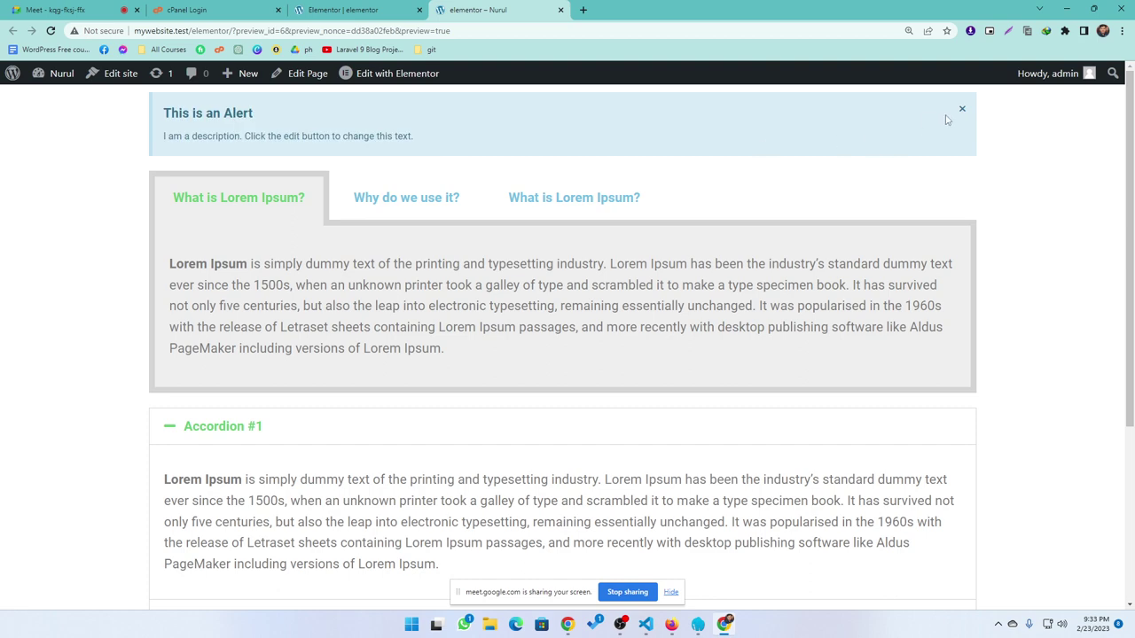
# Step: Dismiss the alert in the preview again and switch through to the third tab of the Tabs widget
pyautogui.click(960, 115)
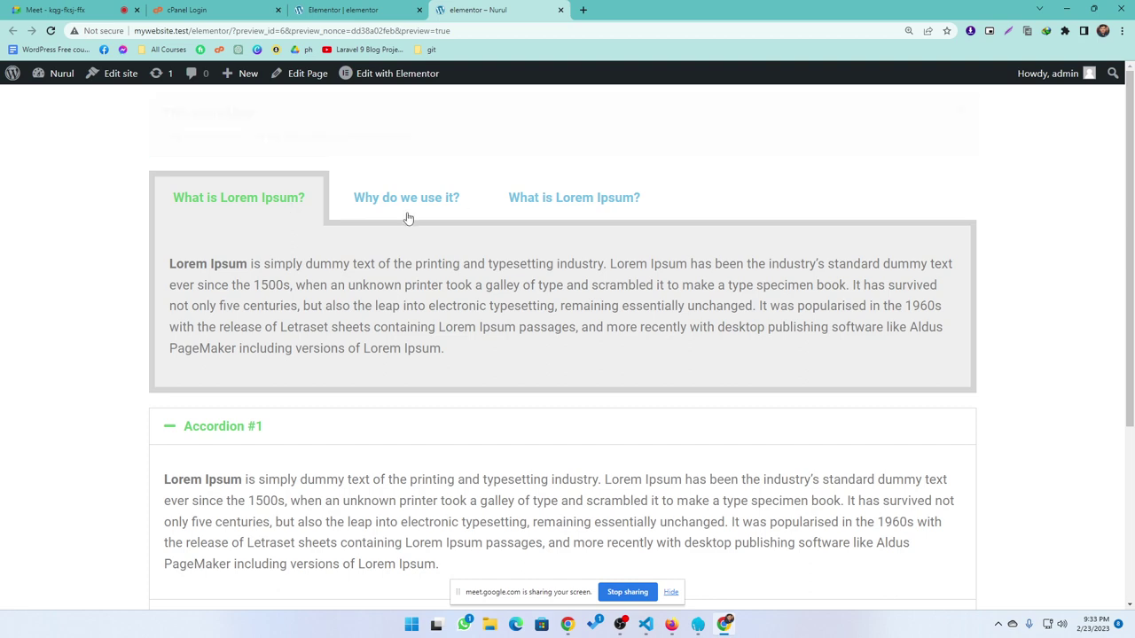
pyautogui.scroll(-2, 452, 296)
pyautogui.scroll(2, 421, 140)
pyautogui.click(421, 138)
pyautogui.click(542, 134)
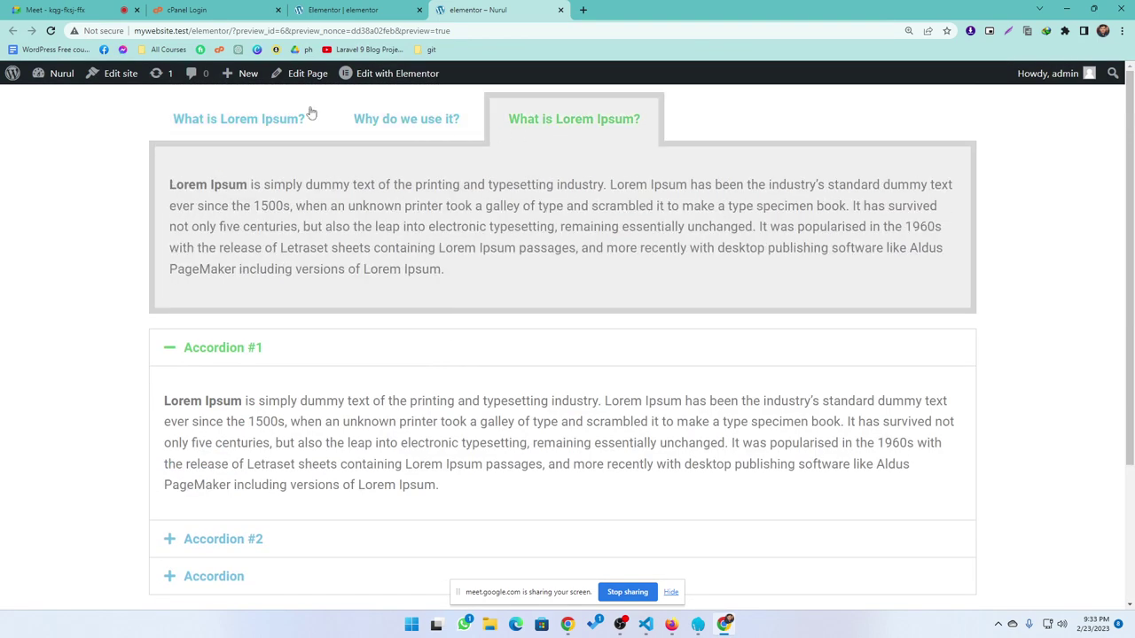
# Step: Reload the preview to bring back the alert and return to the Elementor editor
pyautogui.click(50, 30)
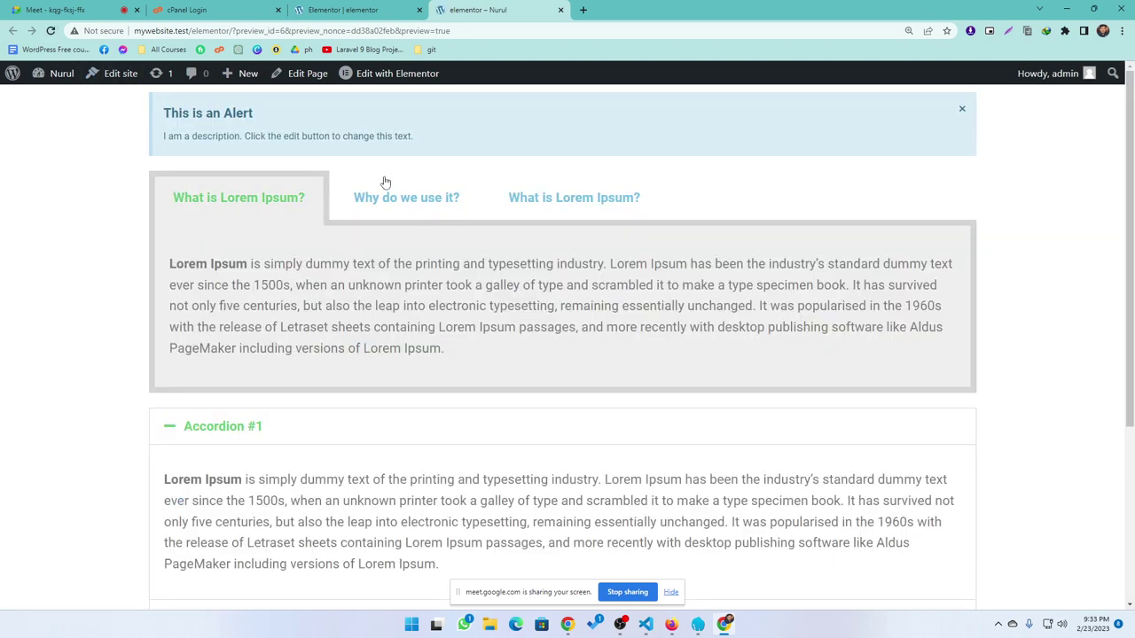
pyautogui.moveTo(431, 141); pyautogui.dragTo(66, 123)
pyautogui.click(128, 161)
pyautogui.click(374, 9)
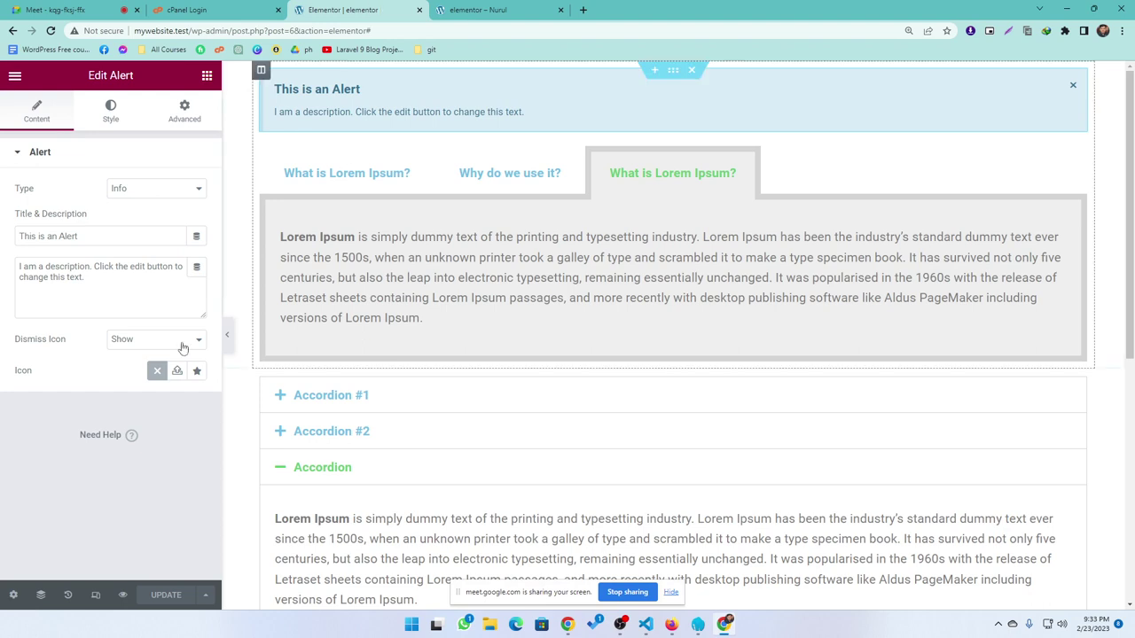
# Step: Try the Warning, Success and Danger types on the alert and set its type back to Info
pyautogui.click(135, 189)
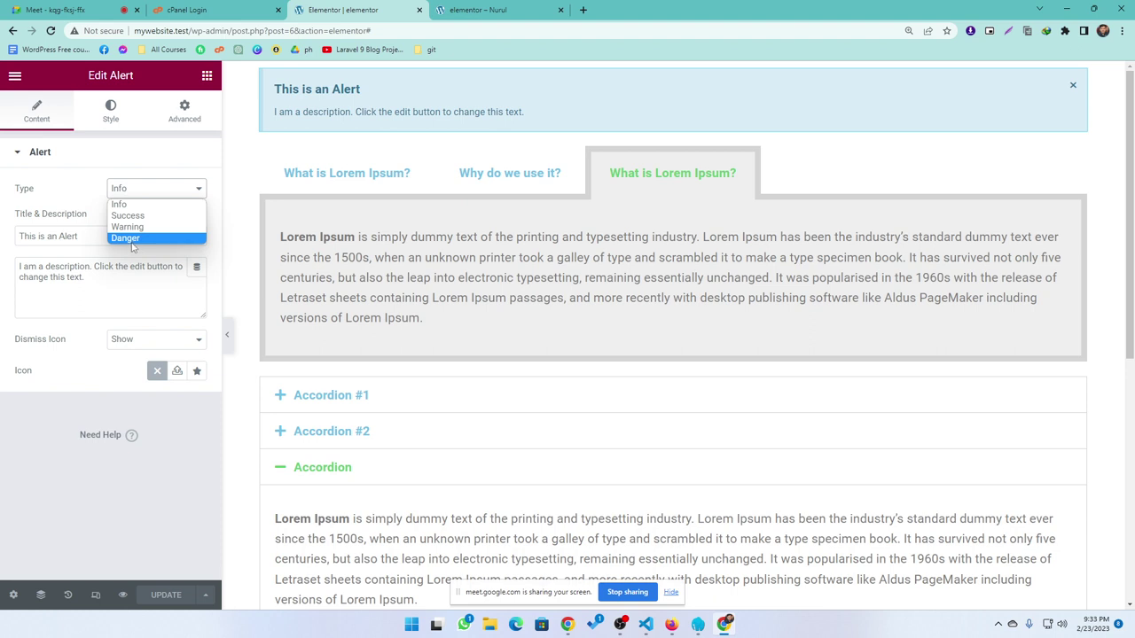
pyautogui.click(131, 227)
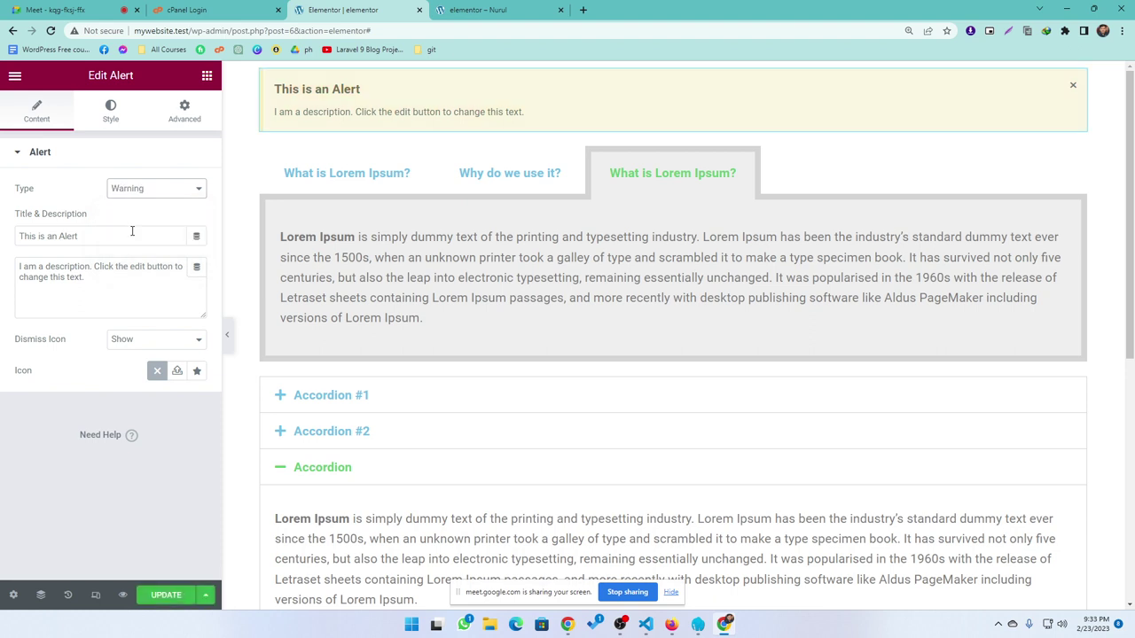
pyautogui.click(148, 189)
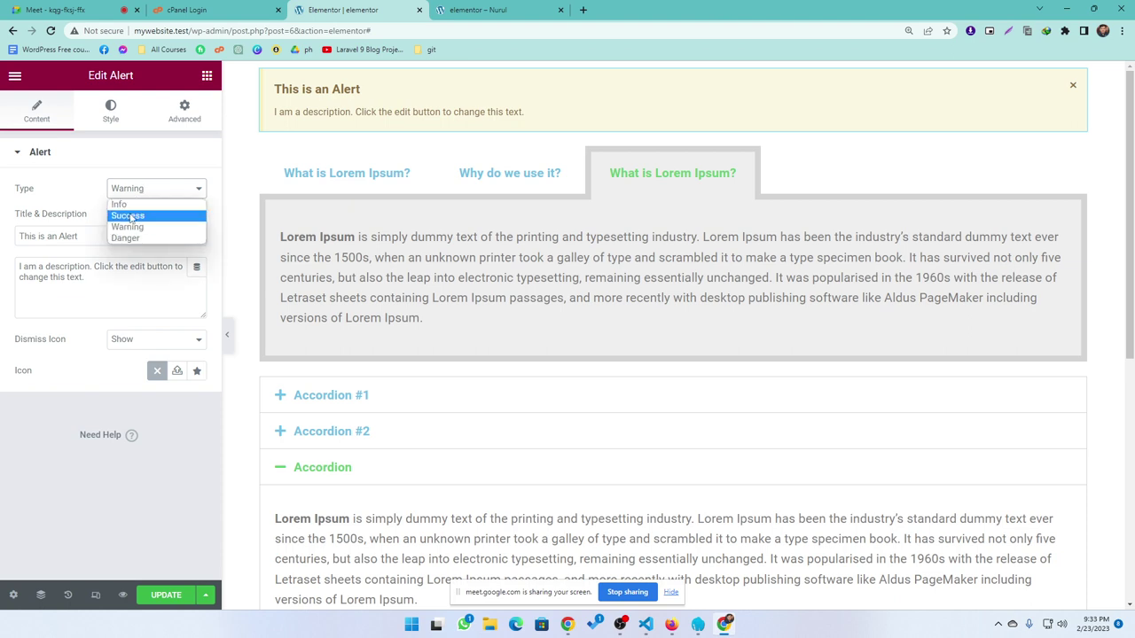
pyautogui.click(131, 218)
pyautogui.click(133, 189)
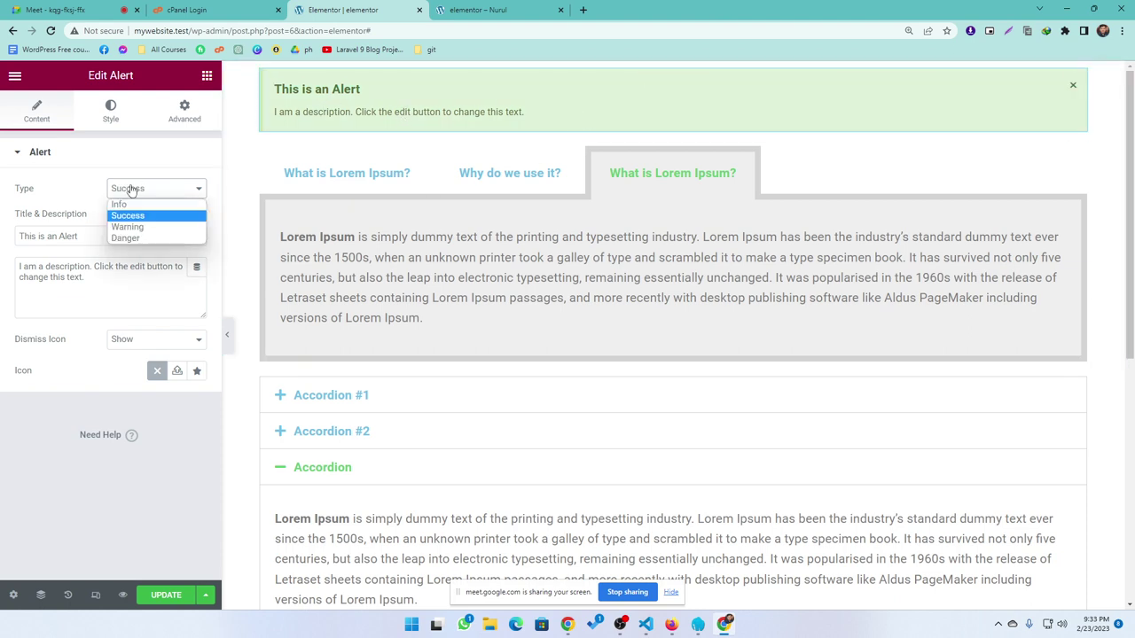
pyautogui.click(123, 239)
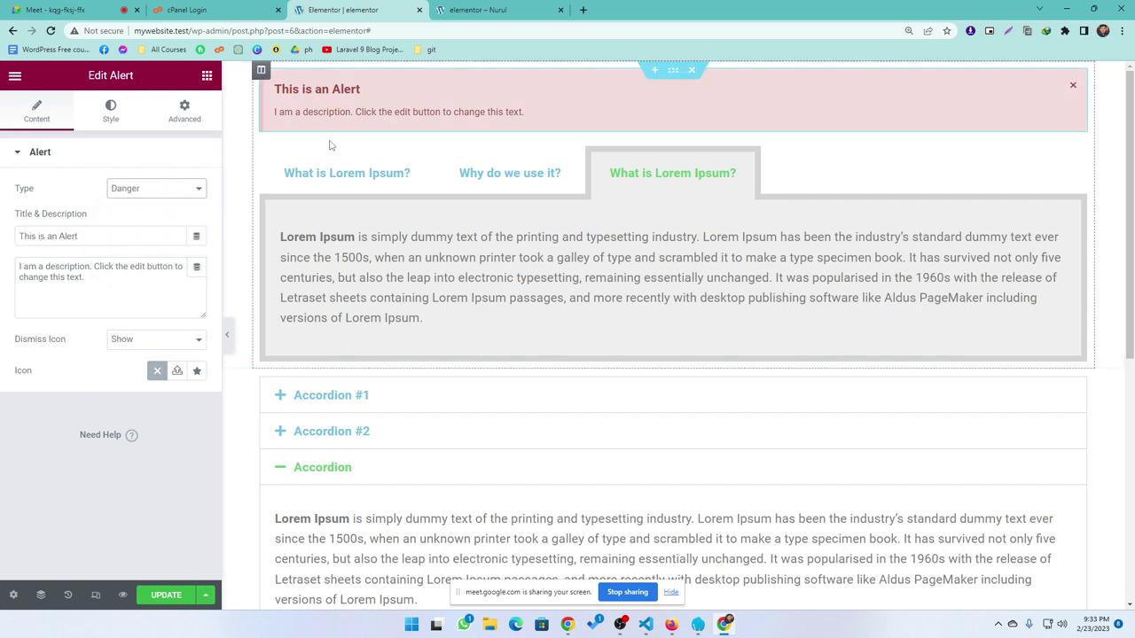
pyautogui.click(148, 188)
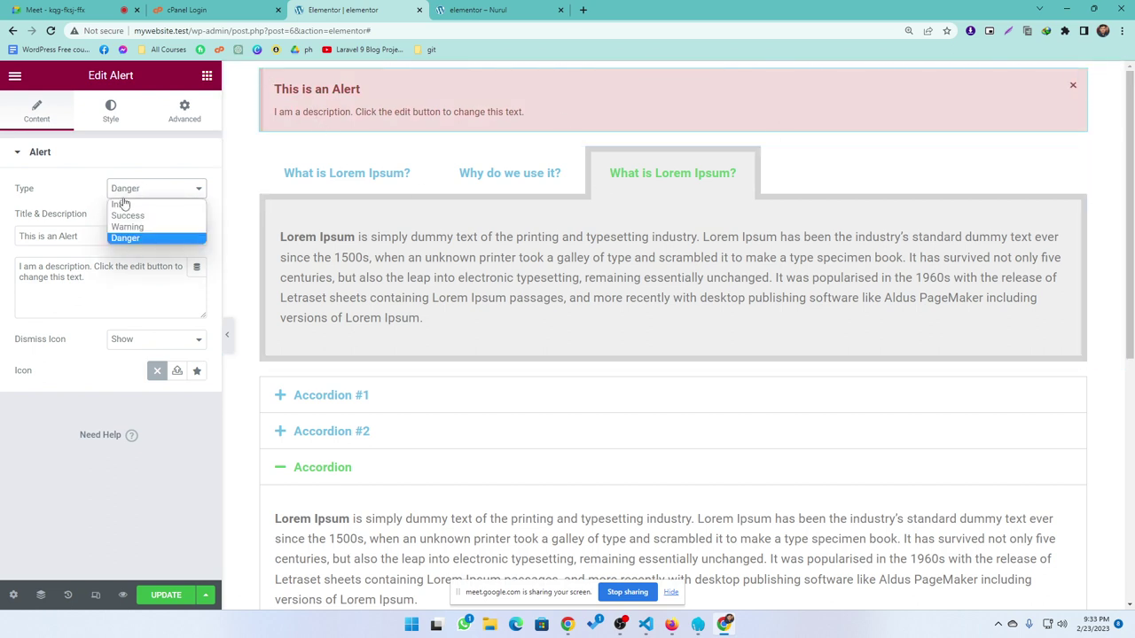
pyautogui.click(125, 204)
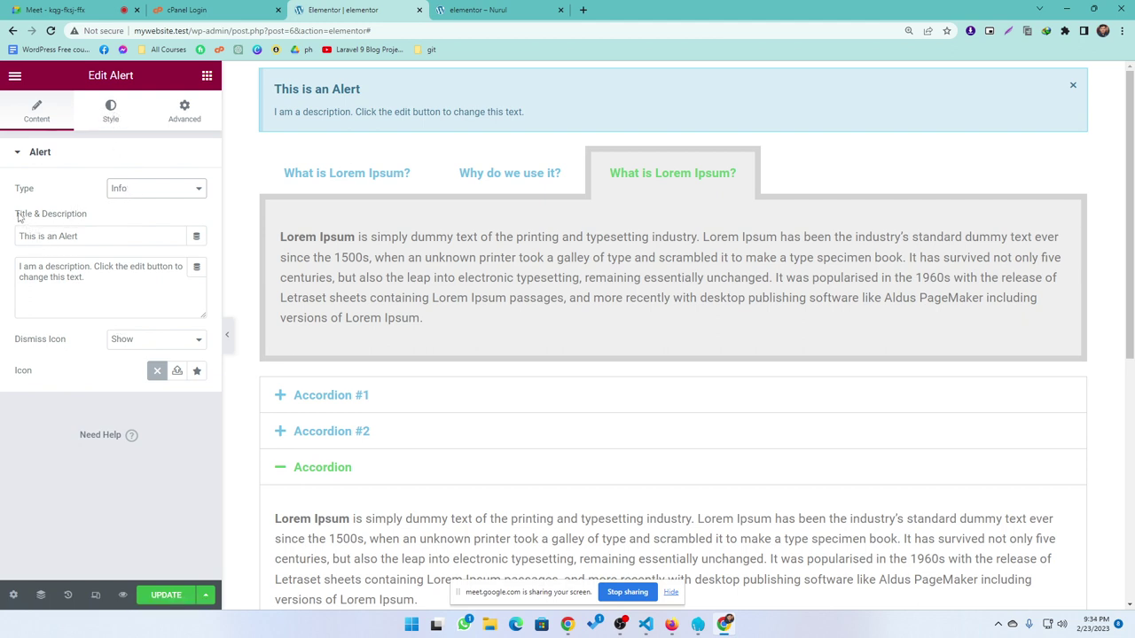
# Step: Switch the alert's dismiss icon between Hide and Show, ending on Show
pyautogui.tripleClick(104, 237)
pyautogui.tripleClick(25, 303)
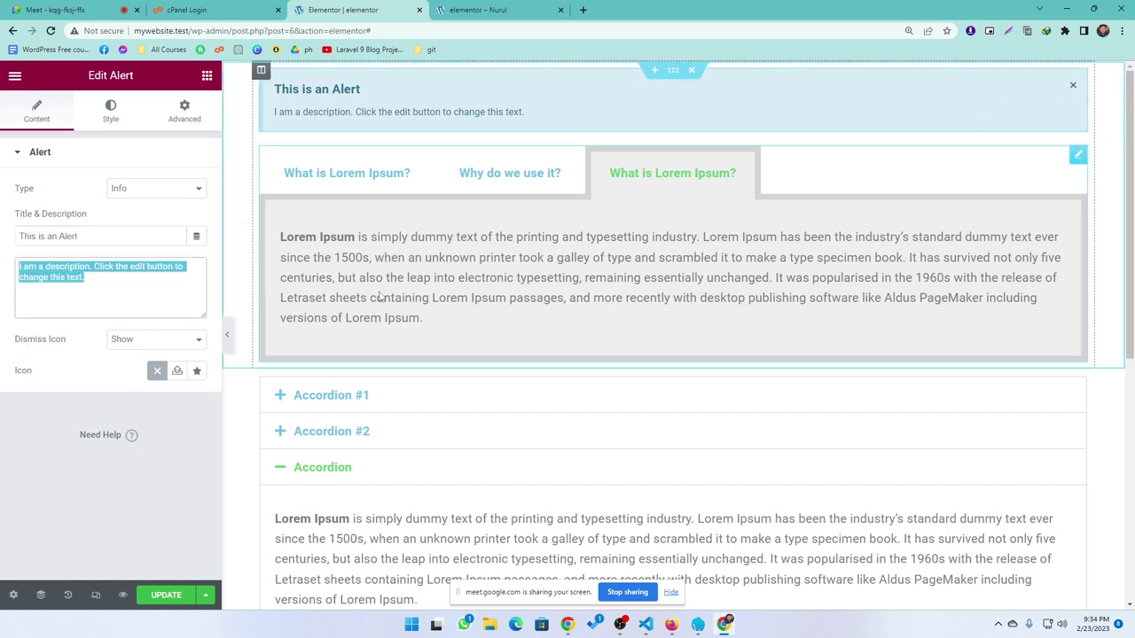
pyautogui.click(124, 339)
pyautogui.click(127, 370)
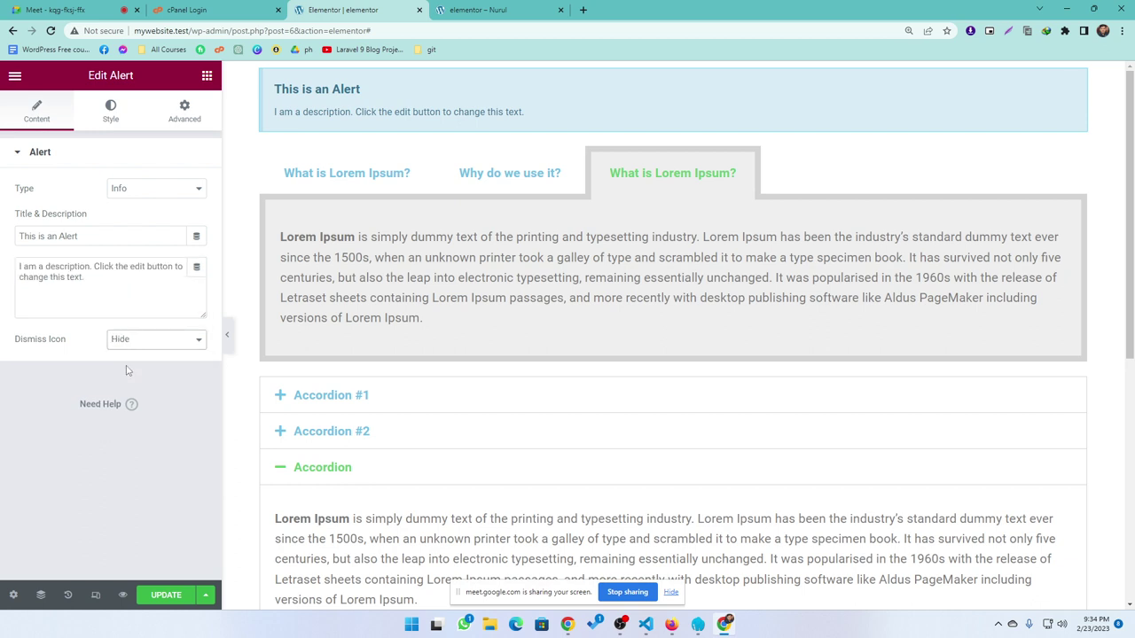
pyautogui.click(130, 346)
pyautogui.click(124, 356)
pyautogui.click(131, 342)
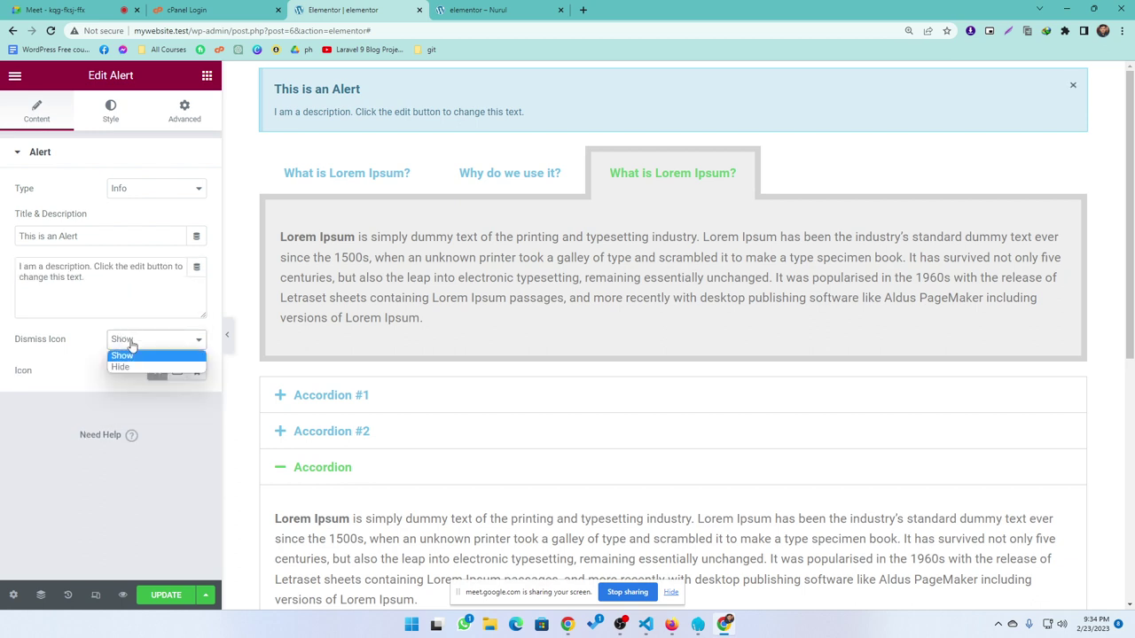
pyautogui.click(128, 368)
pyautogui.click(127, 338)
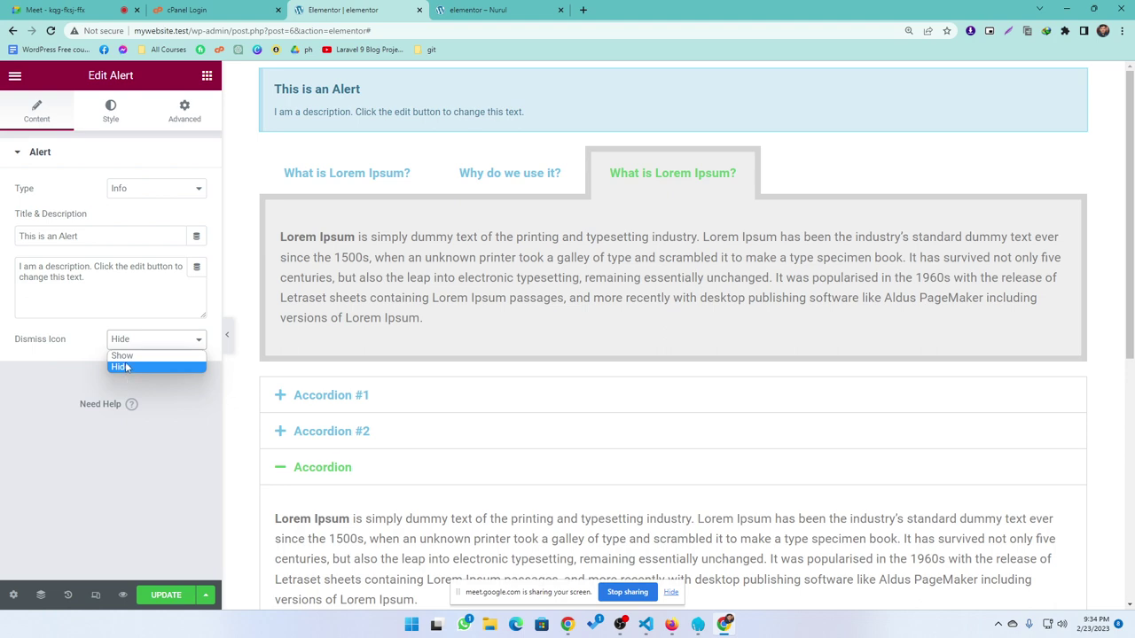
pyautogui.click(125, 357)
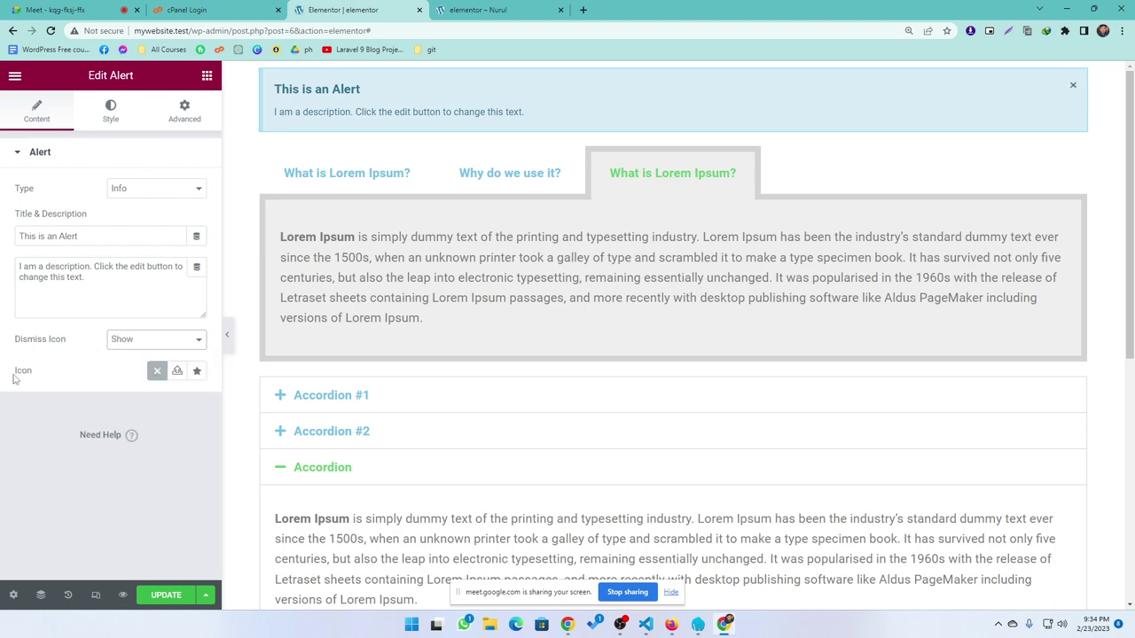
# Step: Replace the alert's dismiss icon with the solid circled cross from the recommended icons and open the alert's style settings
pyautogui.click(197, 371)
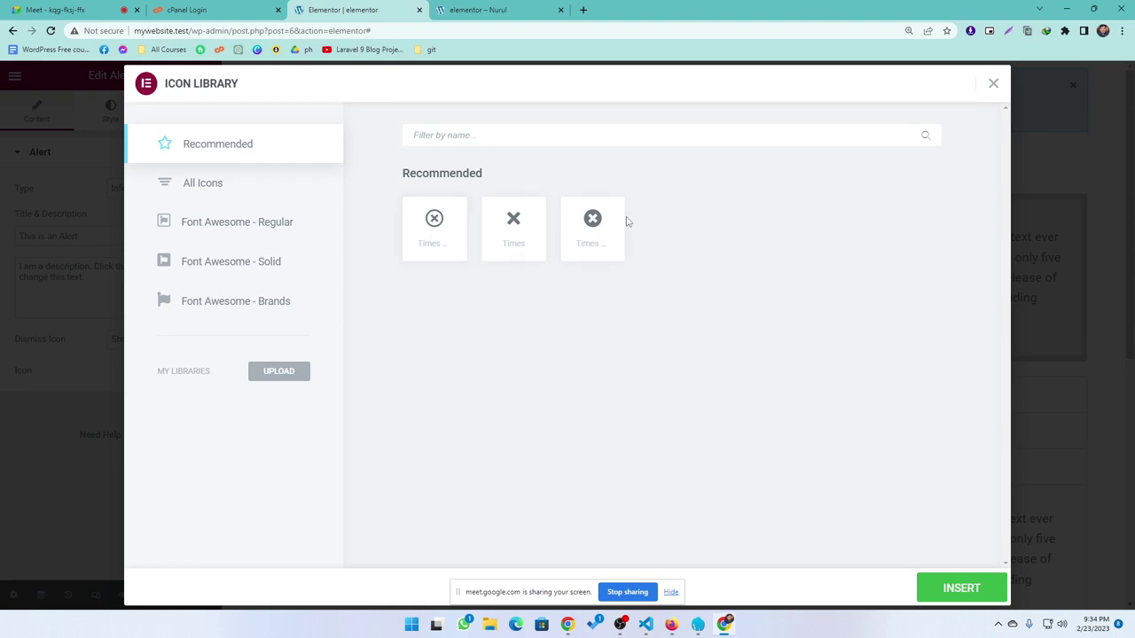
pyautogui.click(594, 222)
pyautogui.click(975, 589)
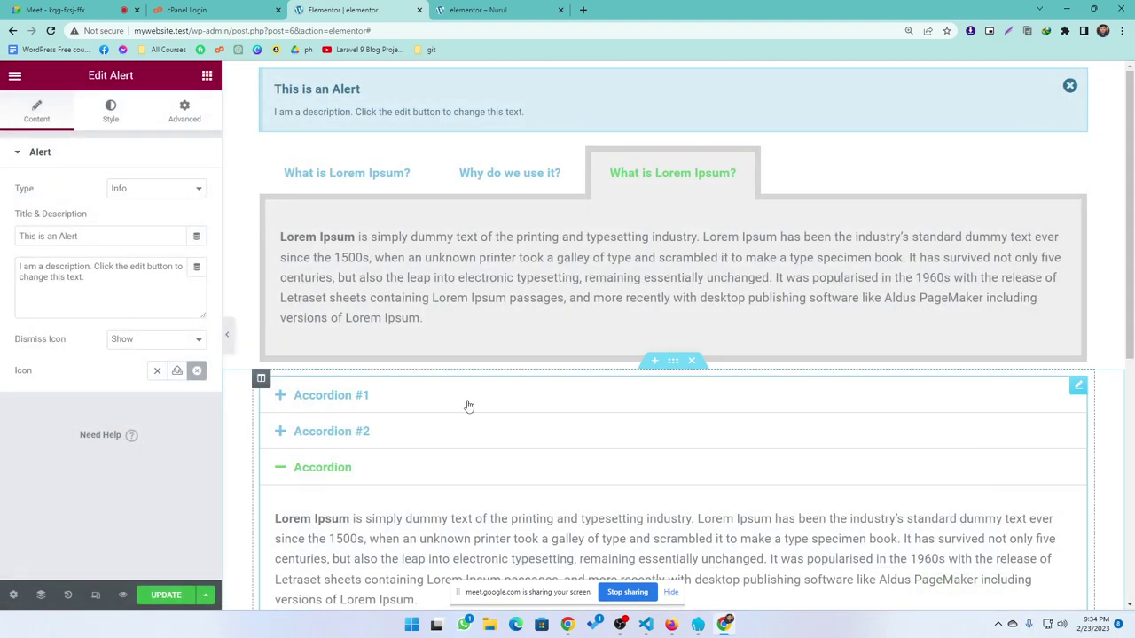
pyautogui.click(112, 115)
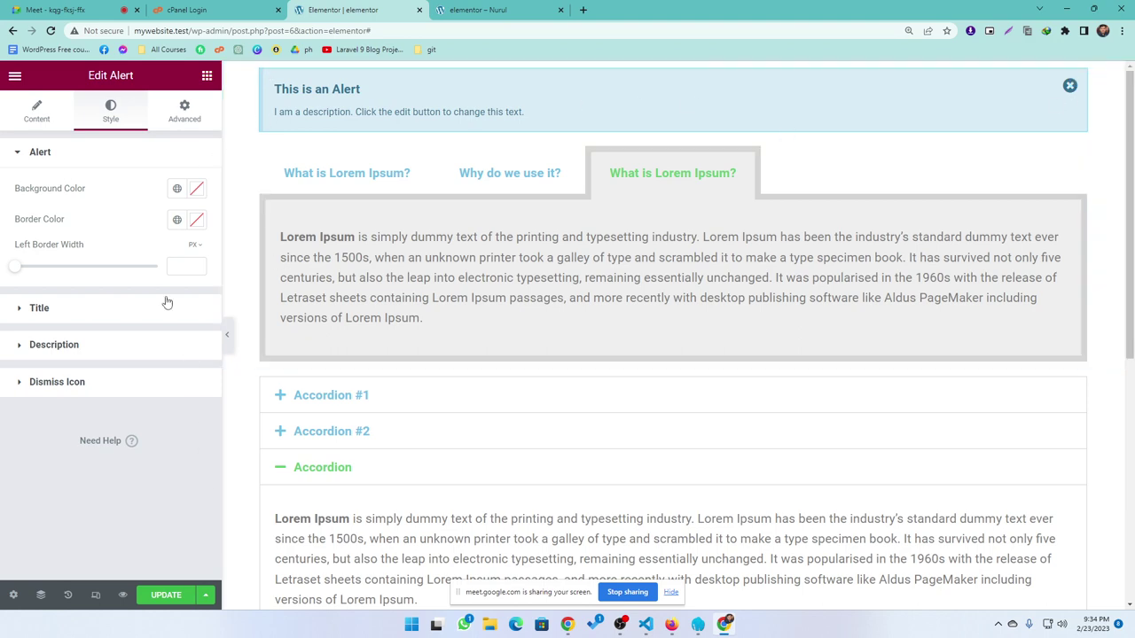
# Step: Add a SoundCloud widget to the first empty column beside the social icons, below the toggles
pyautogui.scroll(-3, 527, 489)
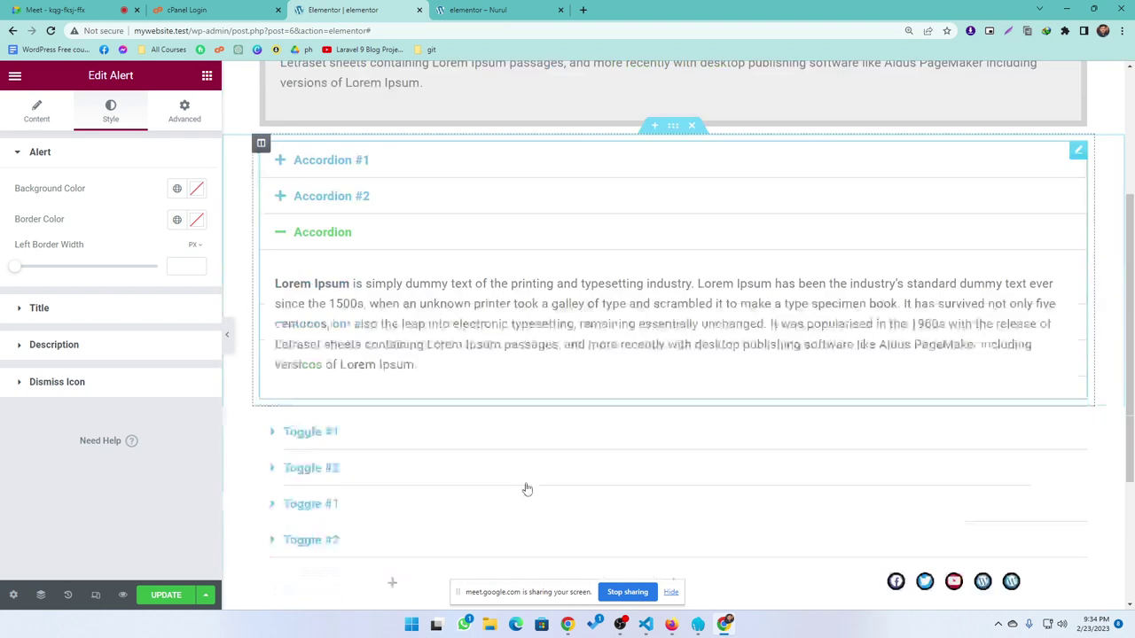
pyautogui.scroll(-3, 527, 488)
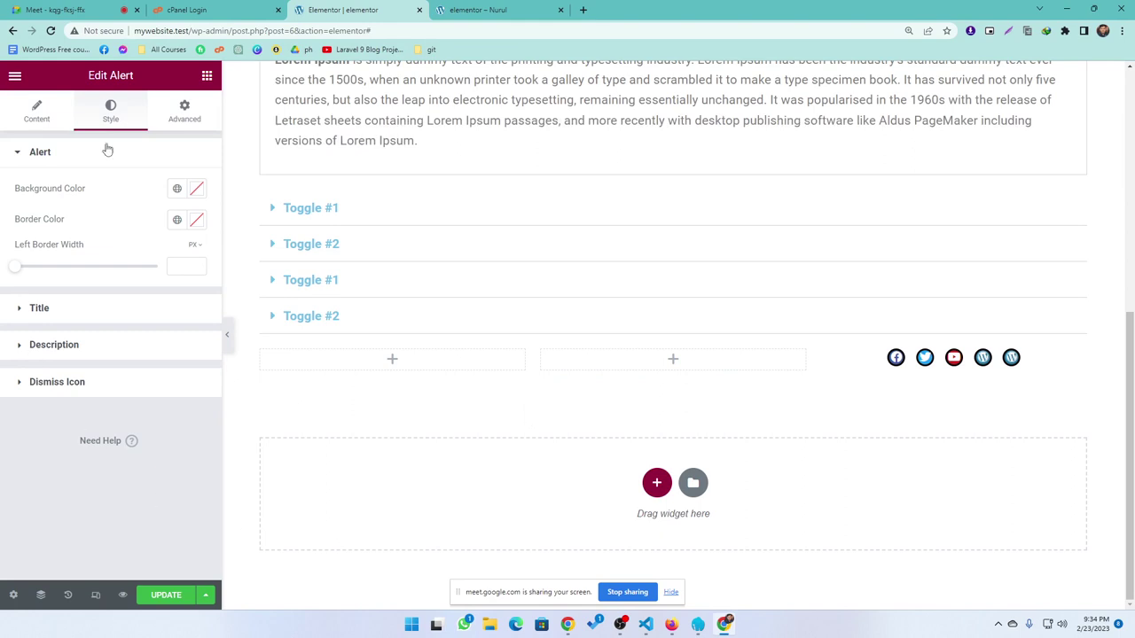
pyautogui.click(207, 75)
pyautogui.scroll(-3, 88, 434)
pyautogui.scroll(-2, 137, 443)
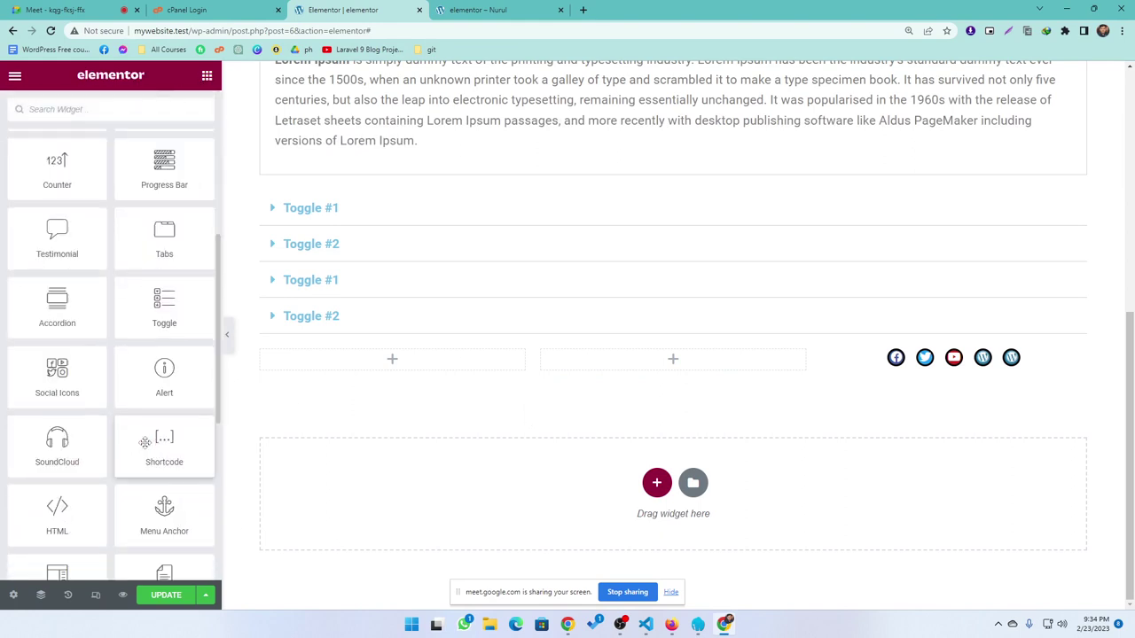
pyautogui.scroll(-1, 137, 505)
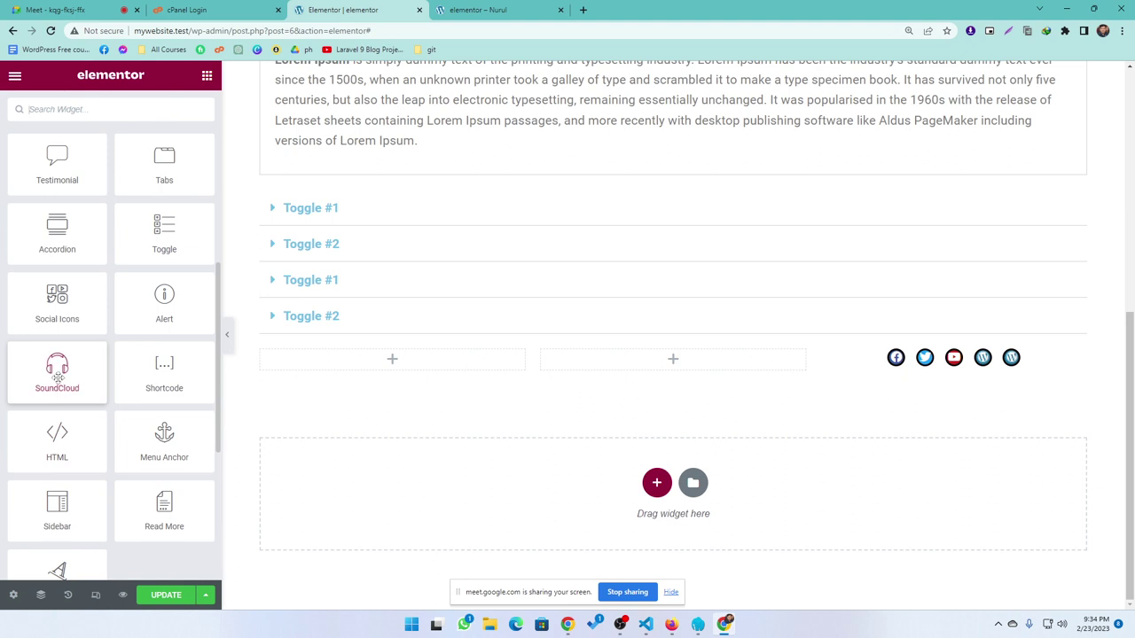
pyautogui.moveTo(57, 377); pyautogui.dragTo(395, 369)
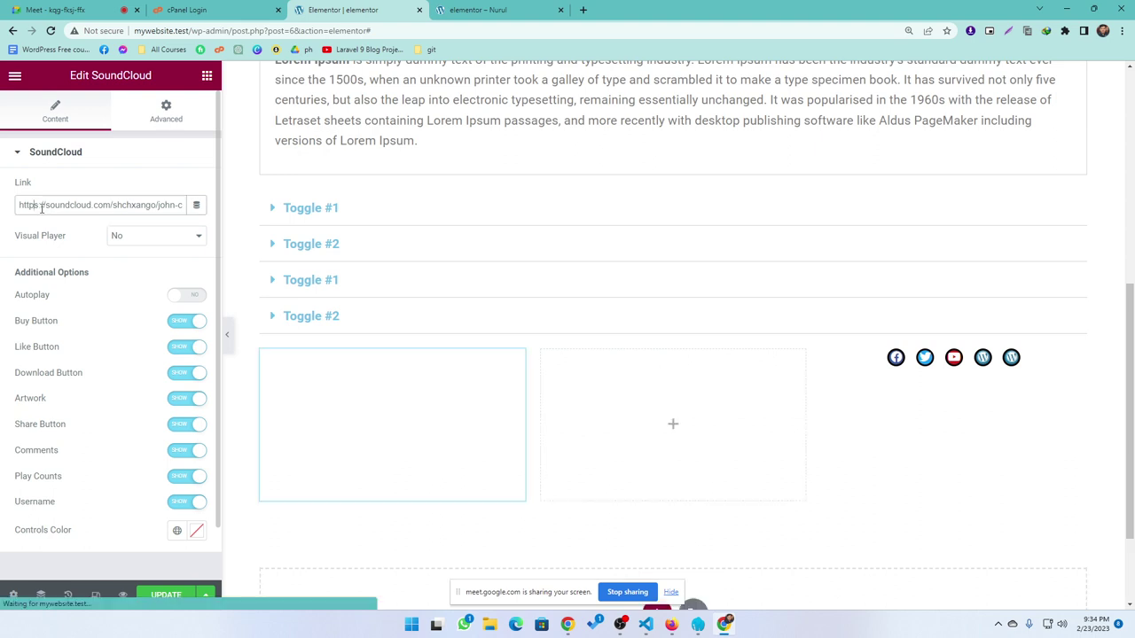
# Step: Delete the SoundCloud widget from the first column below the toggles
pyautogui.moveTo(41, 208); pyautogui.dragTo(325, 326)
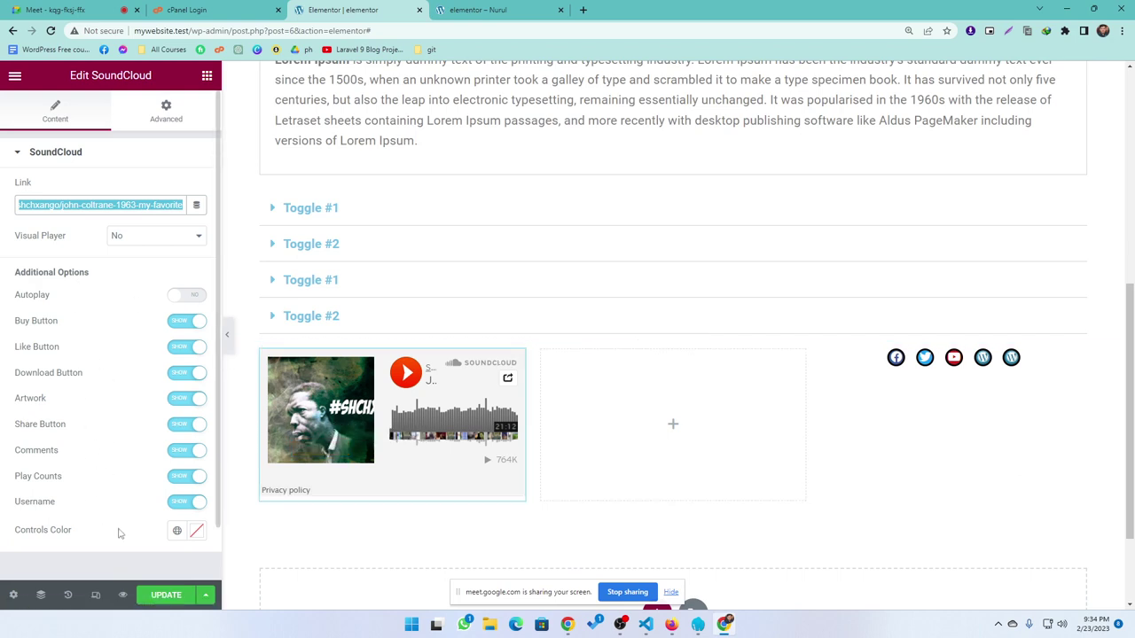
pyautogui.rightClick(306, 390)
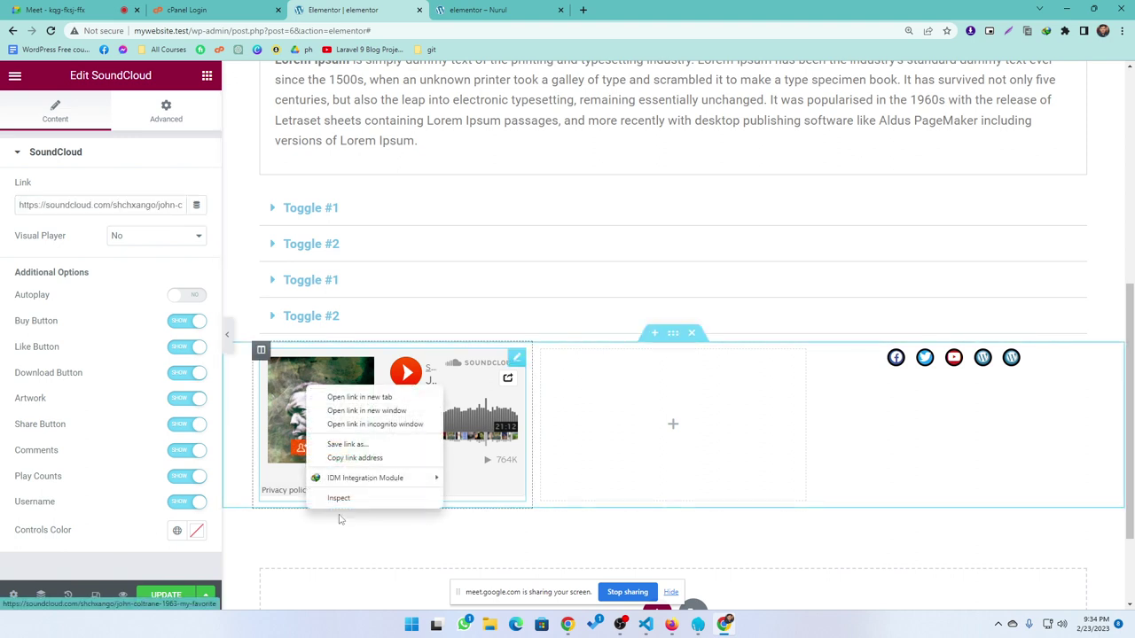
pyautogui.click(517, 362)
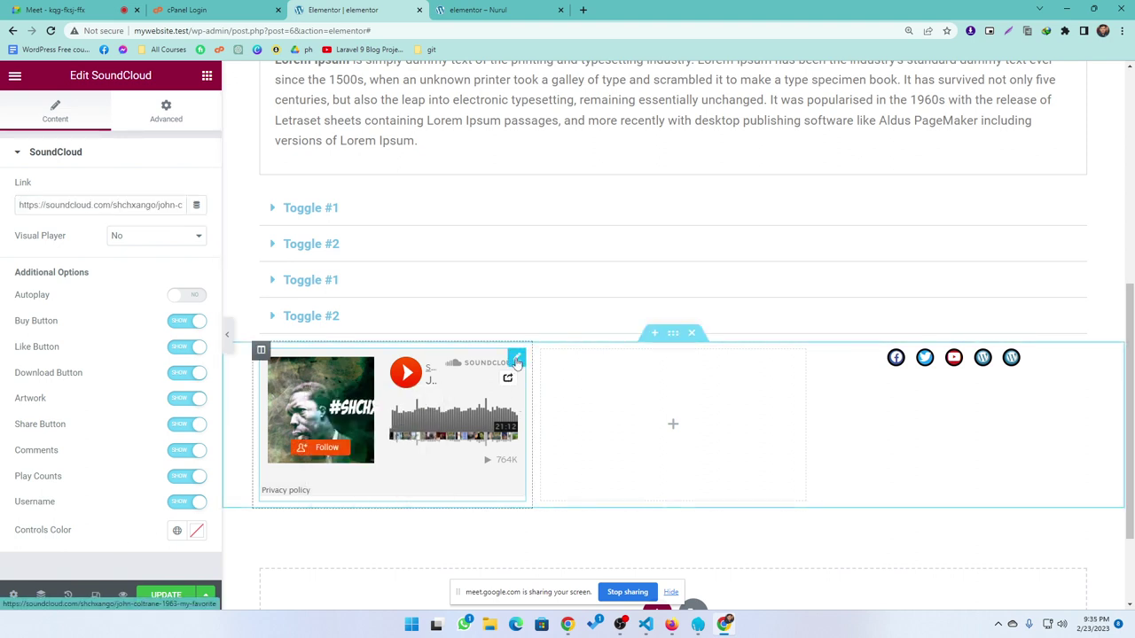
pyautogui.rightClick(517, 362)
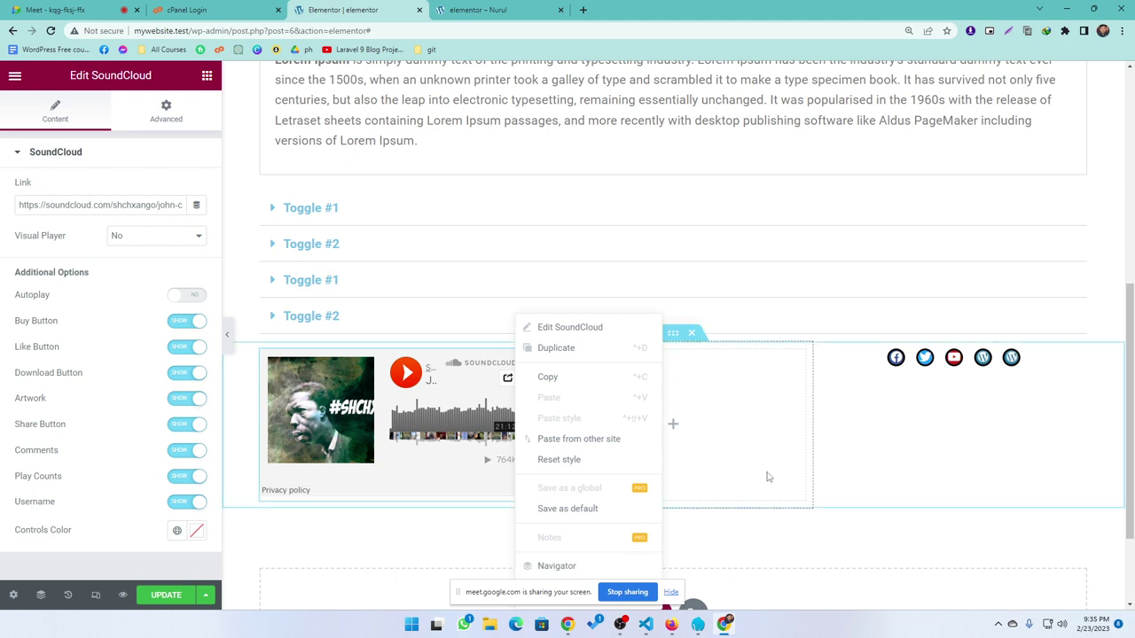
pyautogui.scroll(-1, 768, 477)
pyautogui.rightClick(513, 244)
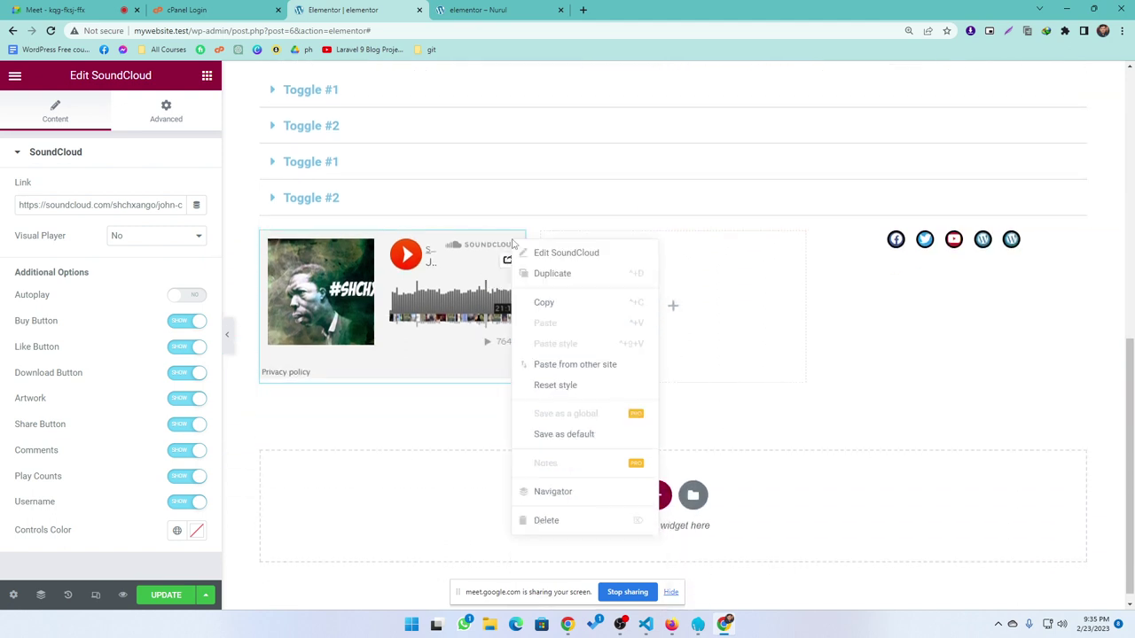
pyautogui.click(544, 523)
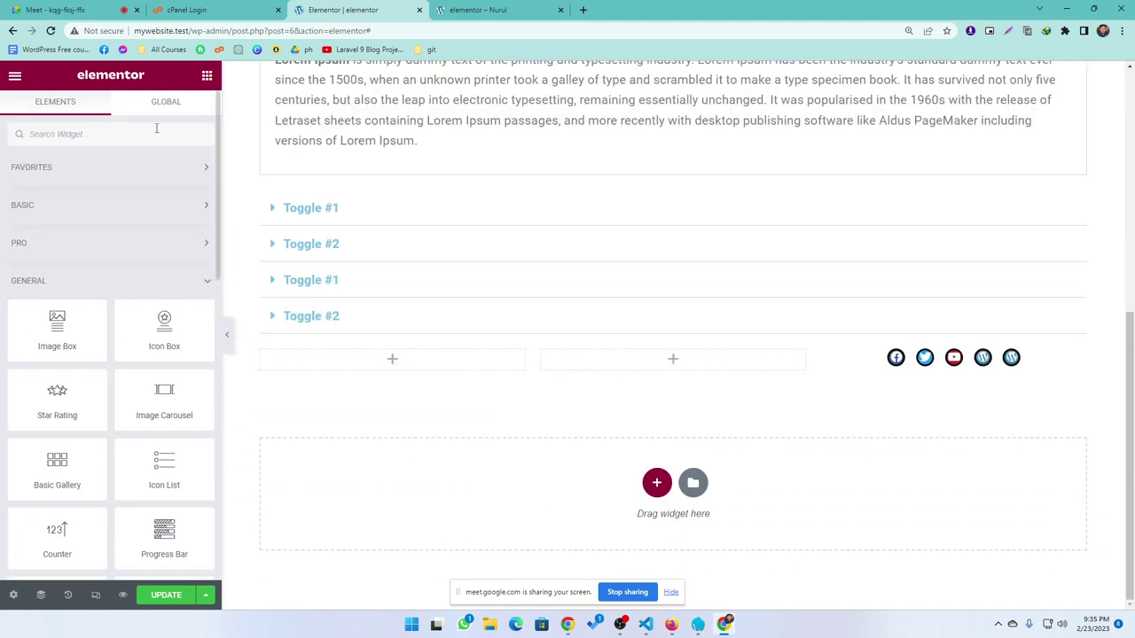
# Step: Add a Shortcode widget to the first empty column below the toggles
pyautogui.scroll(-4, 121, 502)
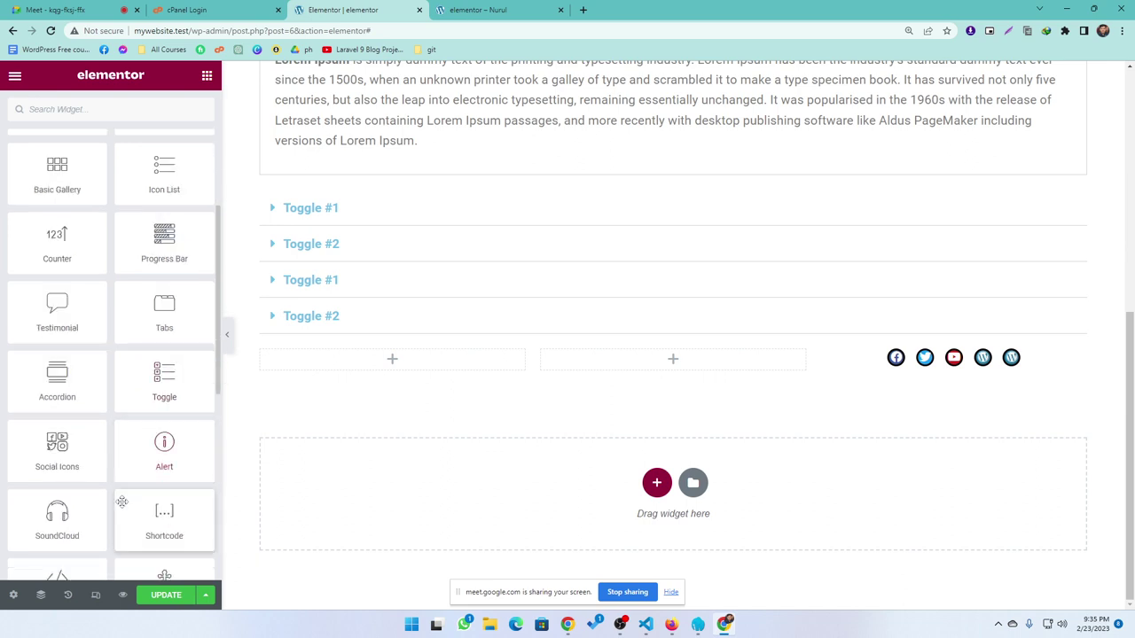
pyautogui.scroll(-2, 121, 502)
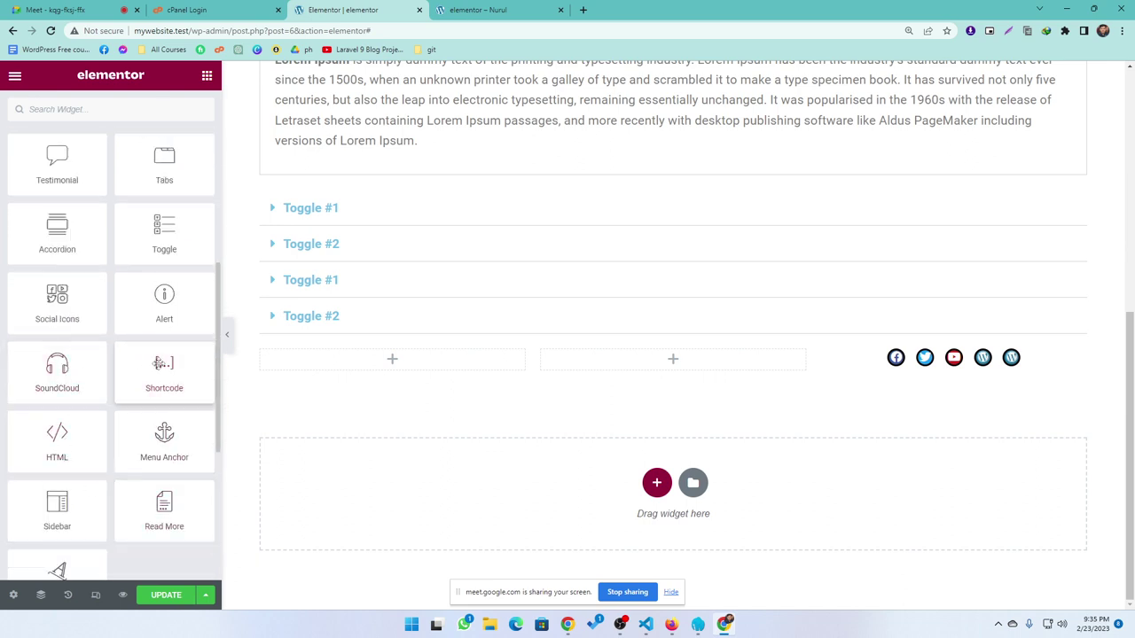
pyautogui.moveTo(164, 368); pyautogui.dragTo(417, 359)
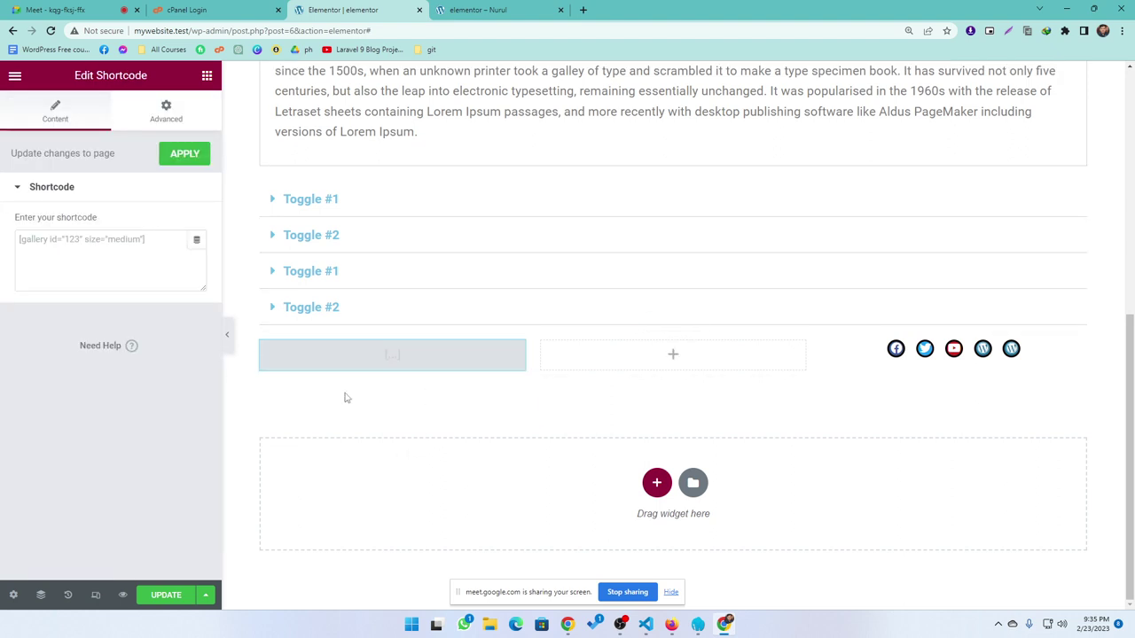
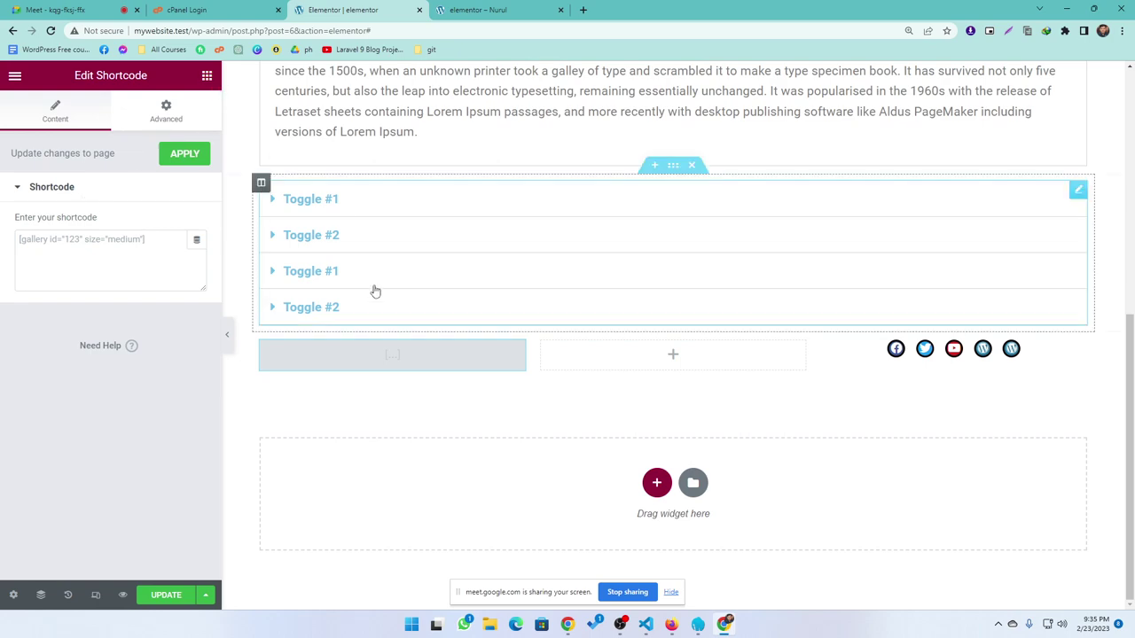
# Step: Save the accordion section to the library as a template named "mytemplate" and close the library
pyautogui.scroll(4, 479, 335)
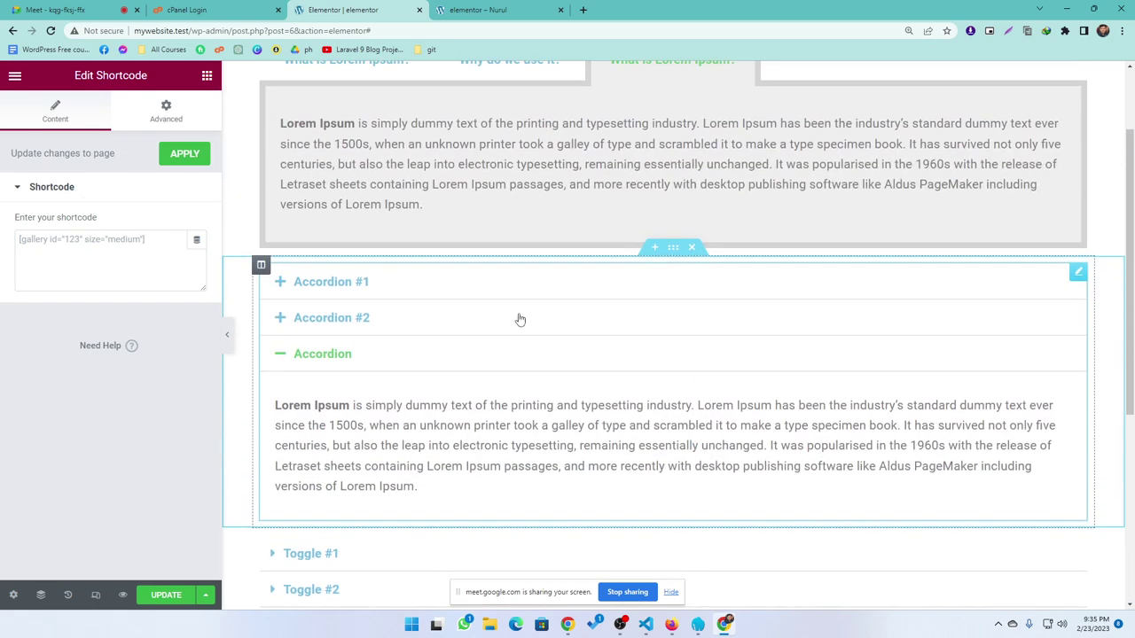
pyautogui.scroll(1, 494, 375)
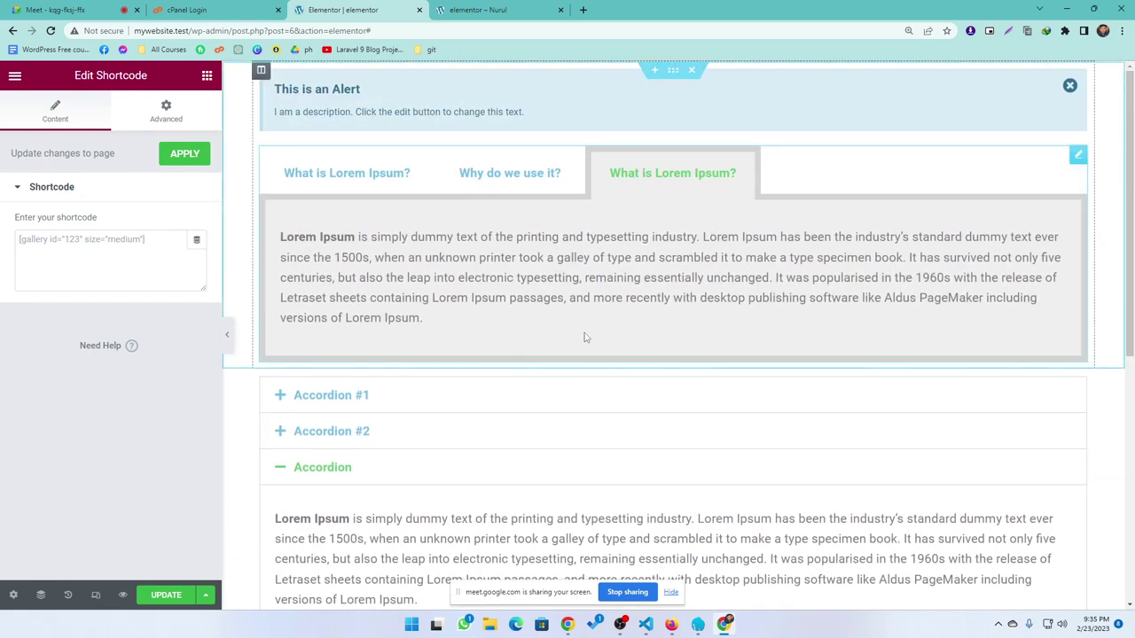
pyautogui.rightClick(1076, 158)
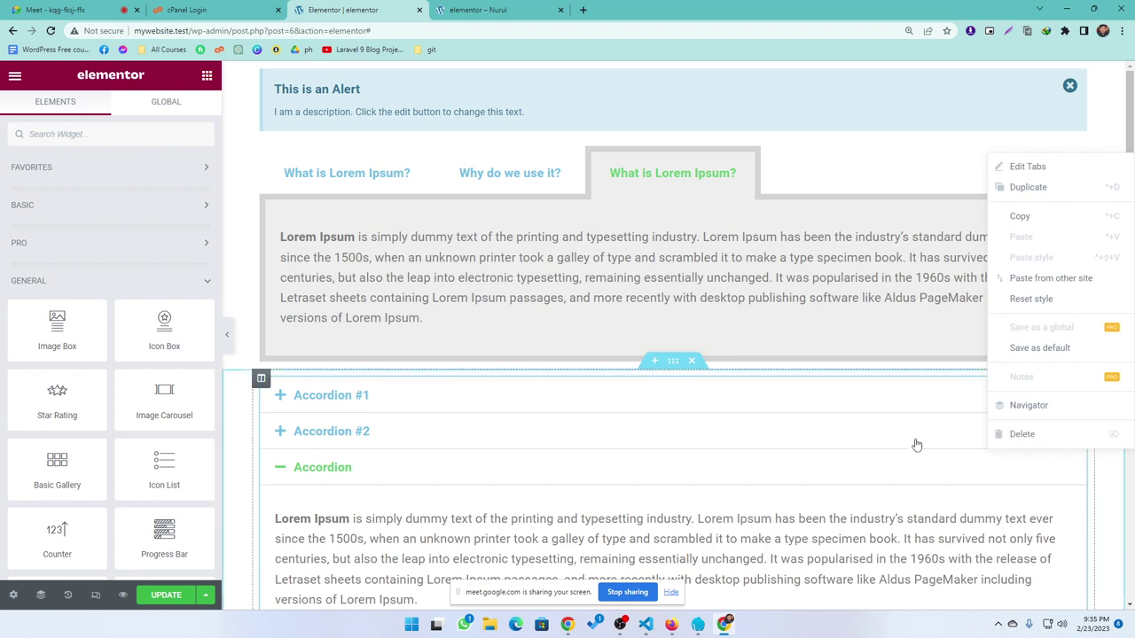
pyautogui.click(577, 436)
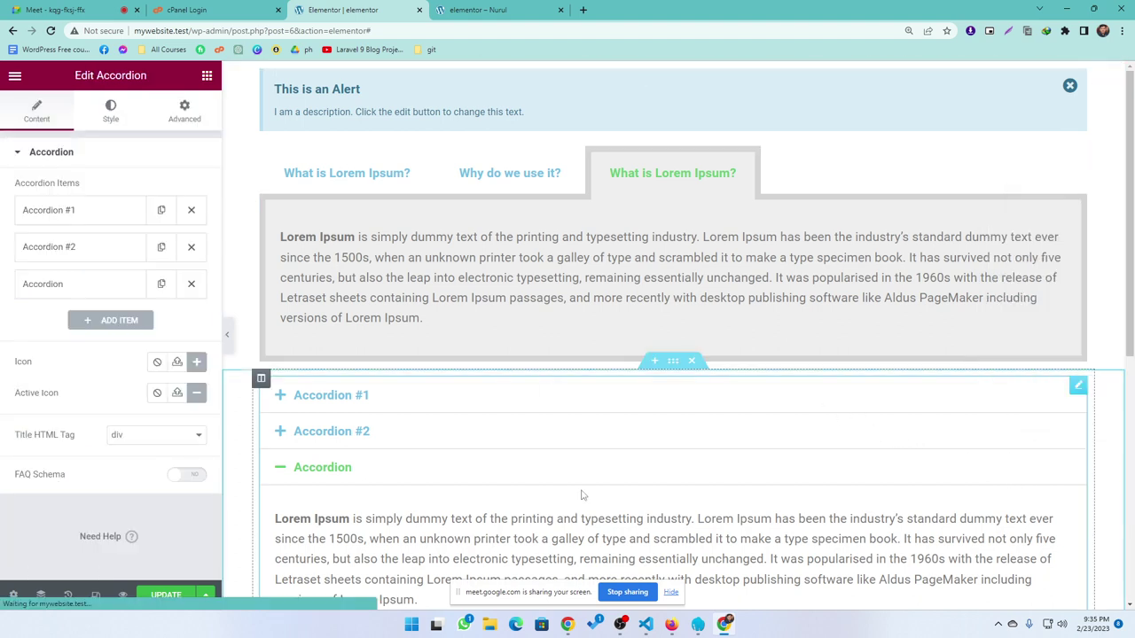
pyautogui.rightClick(667, 384)
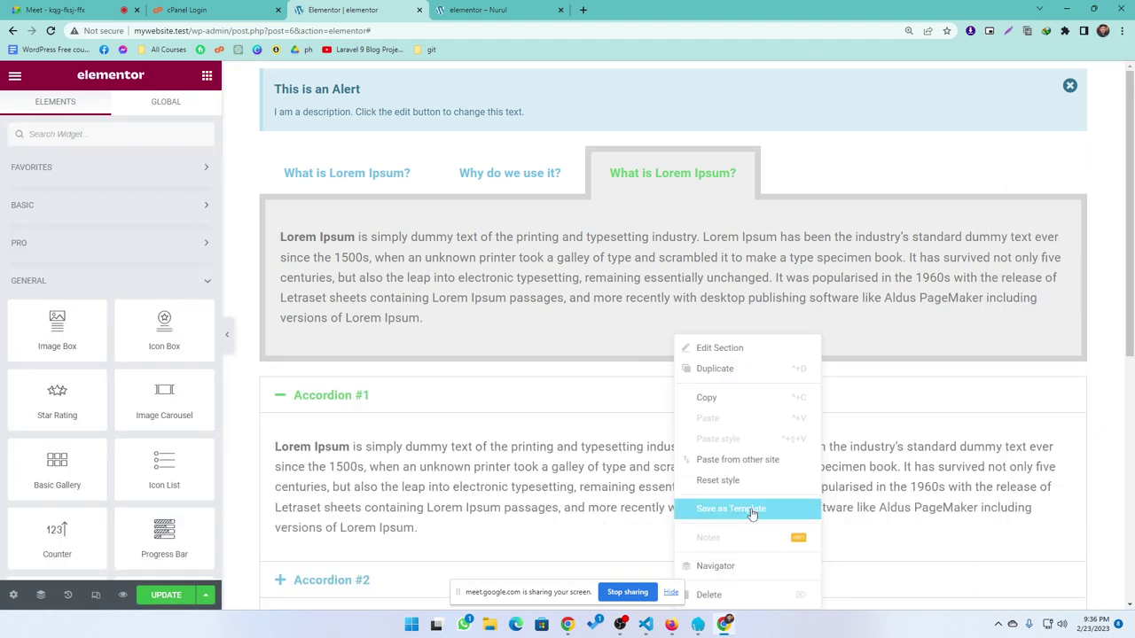
pyautogui.scroll(-1, 562, 460)
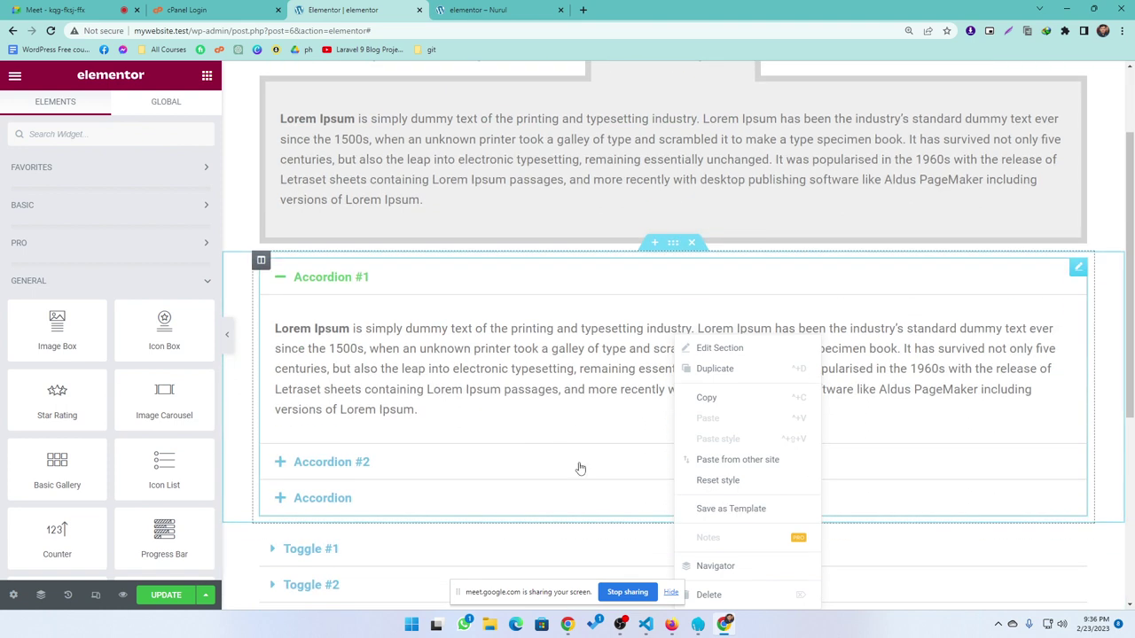
pyautogui.click(727, 516)
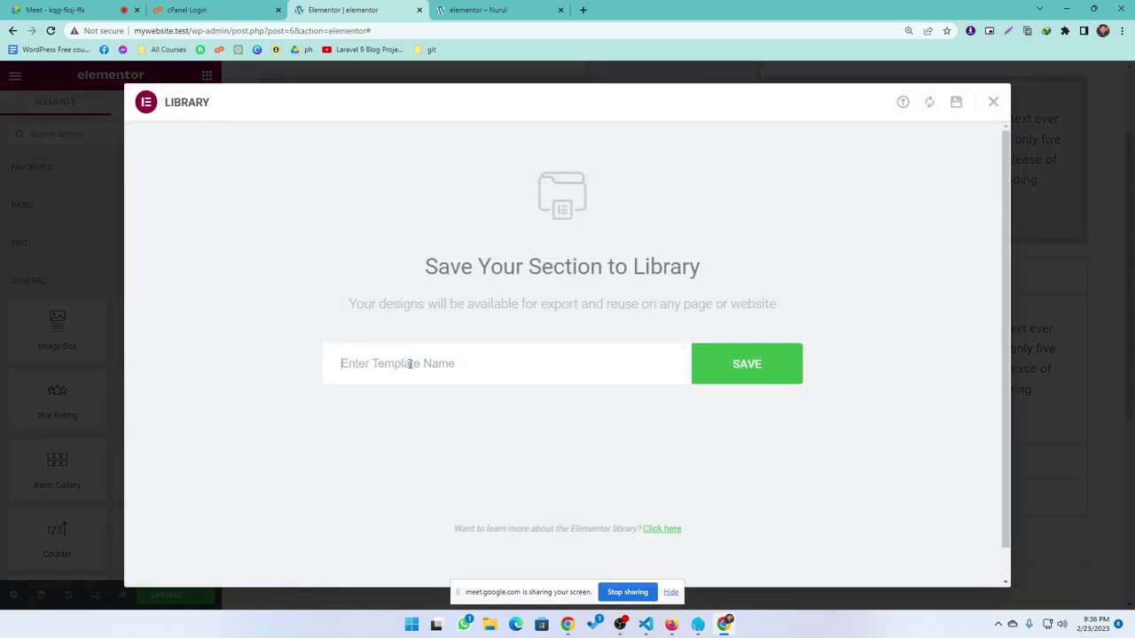
pyautogui.write('mytemplate')
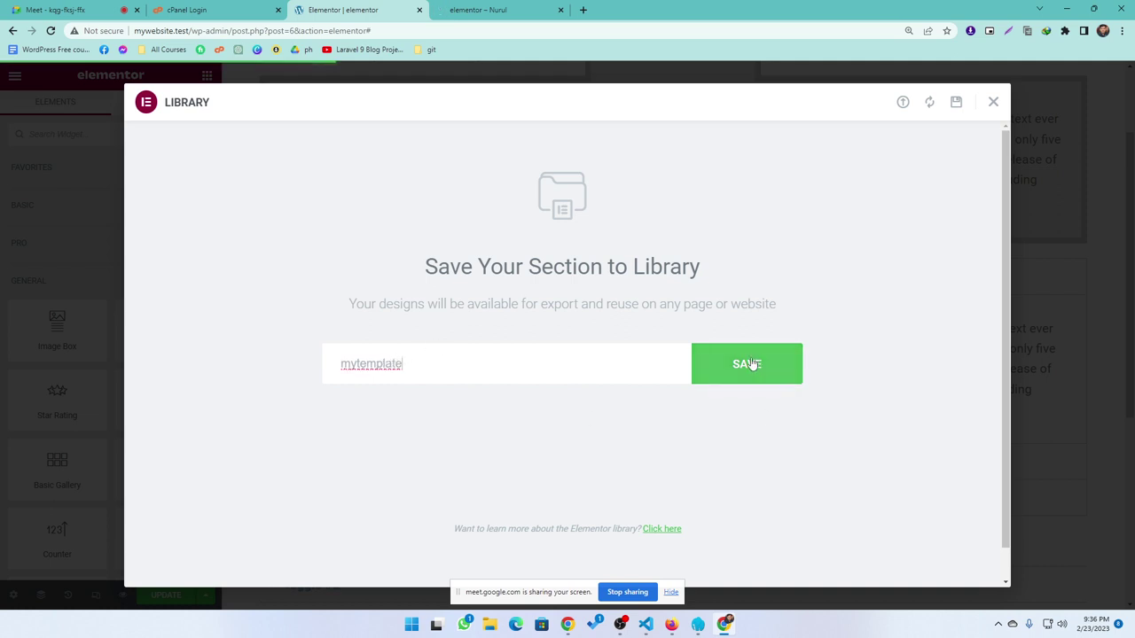
pyautogui.click(754, 363)
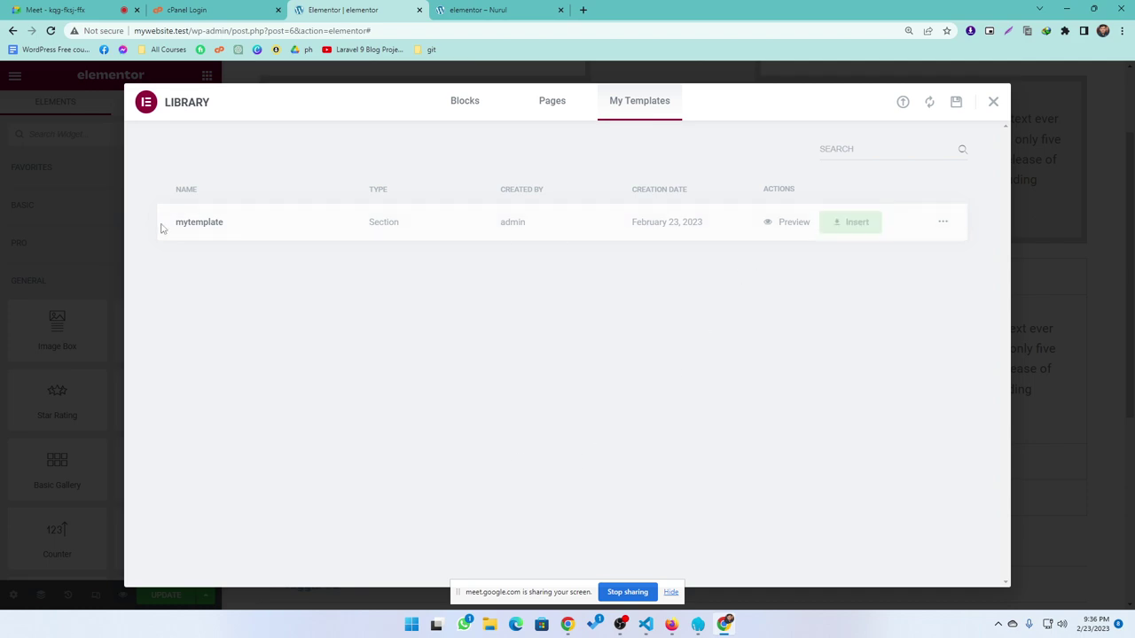
pyautogui.click(994, 104)
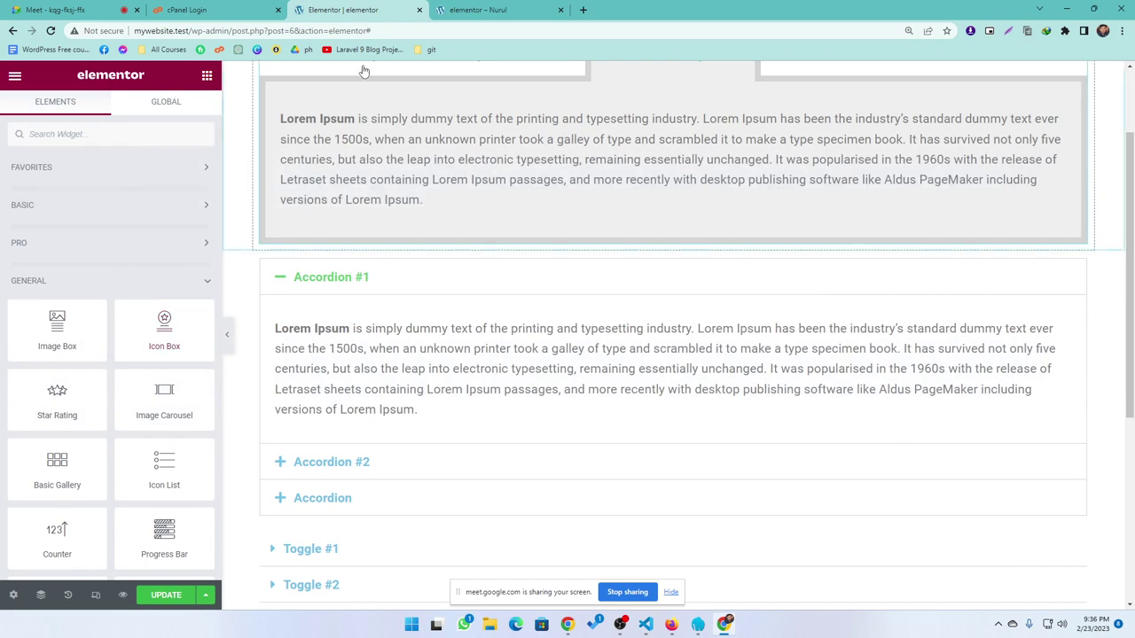
# Step: Switch to the page preview and go from there to the Saved Templates list in the WordPress dashboard
pyautogui.click(479, 9)
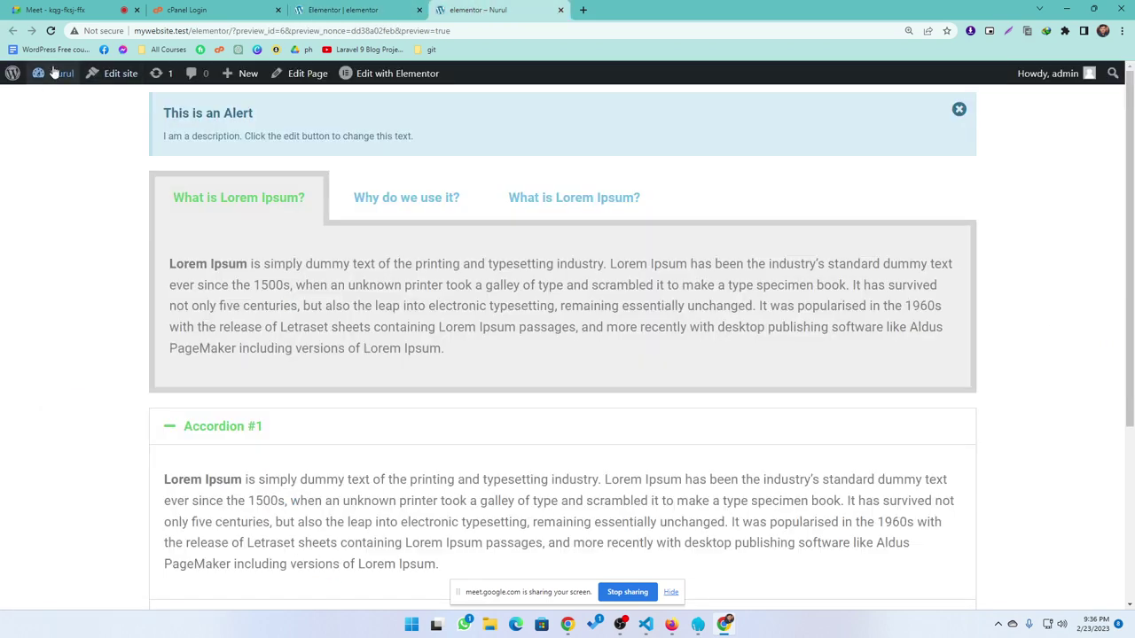
pyautogui.moveTo(55, 73)
pyautogui.click(55, 94)
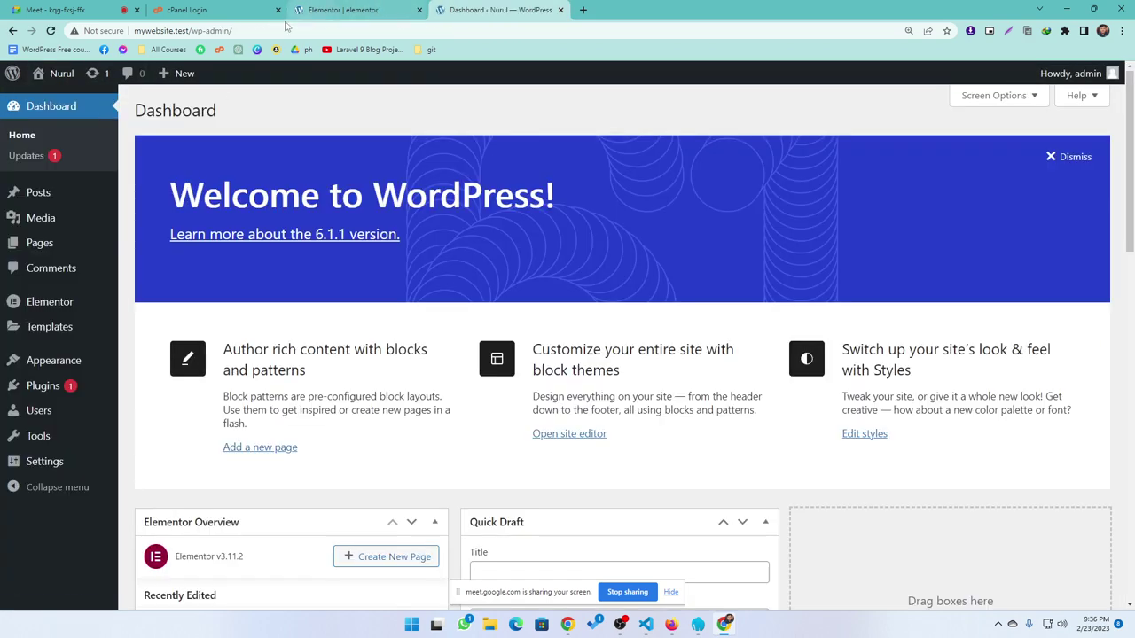
pyautogui.moveTo(37, 330)
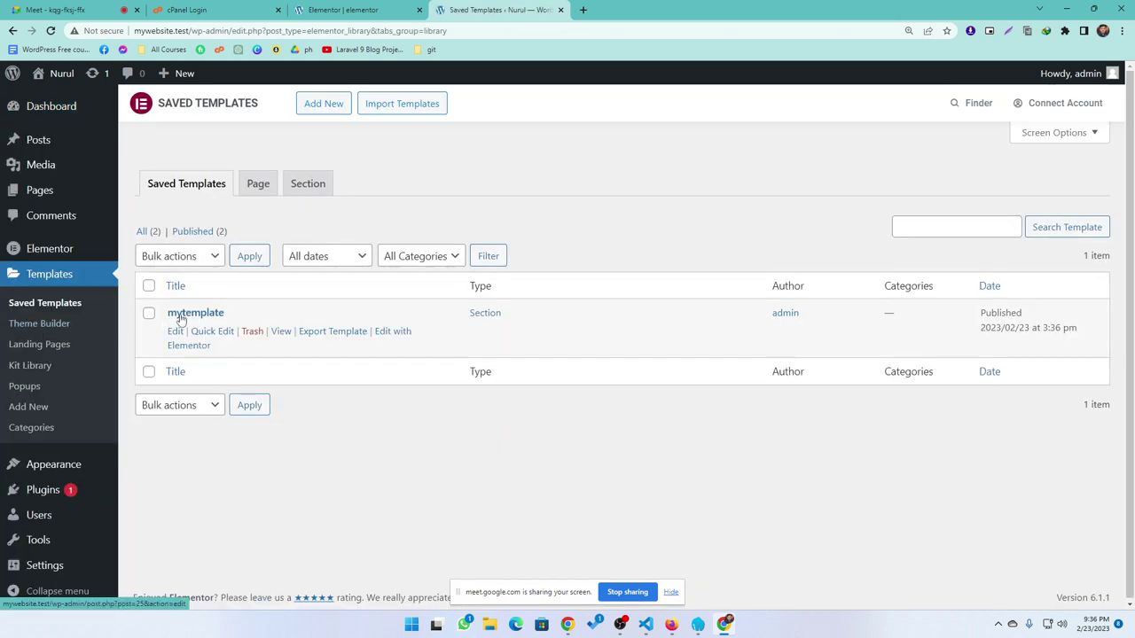
# Step: Switch to the Google Meet call, admit the waiting participant and return to the Saved Templates list
pyautogui.click(53, 10)
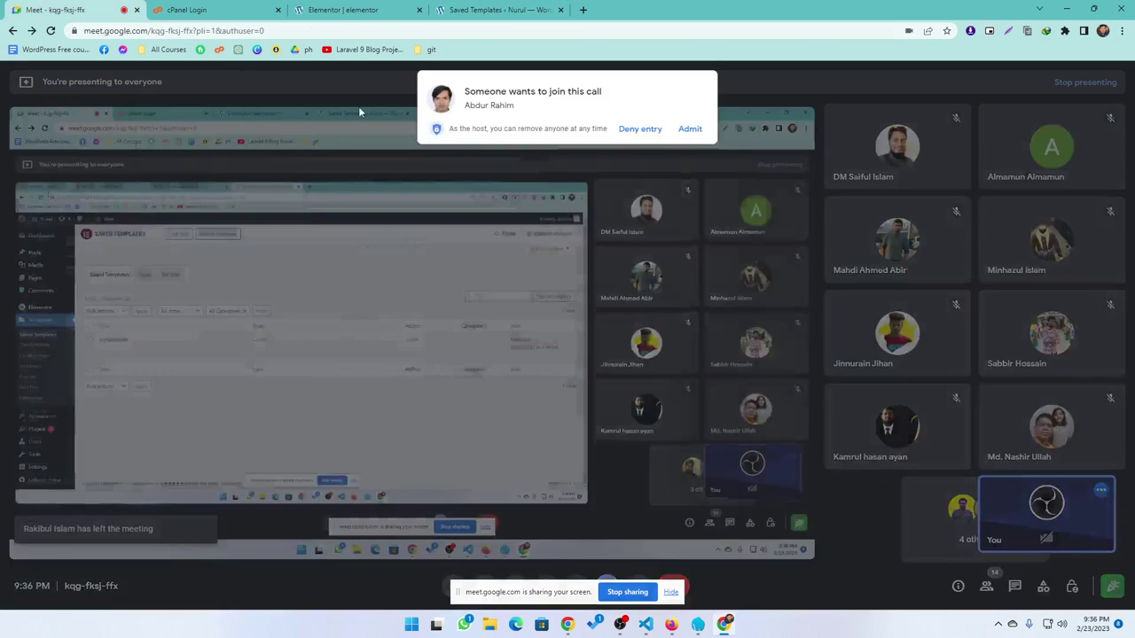
pyautogui.click(690, 128)
pyautogui.click(501, 10)
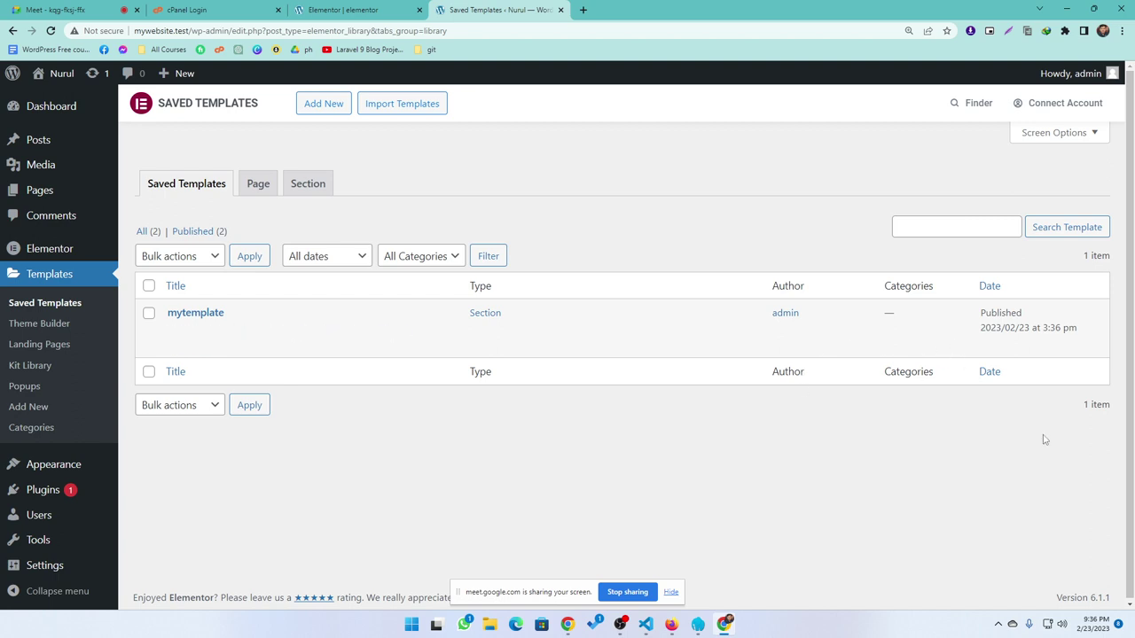
# Step: View the saved templates by Page and Section type, and open the WordPress page for adding new plugins
pyautogui.click(257, 184)
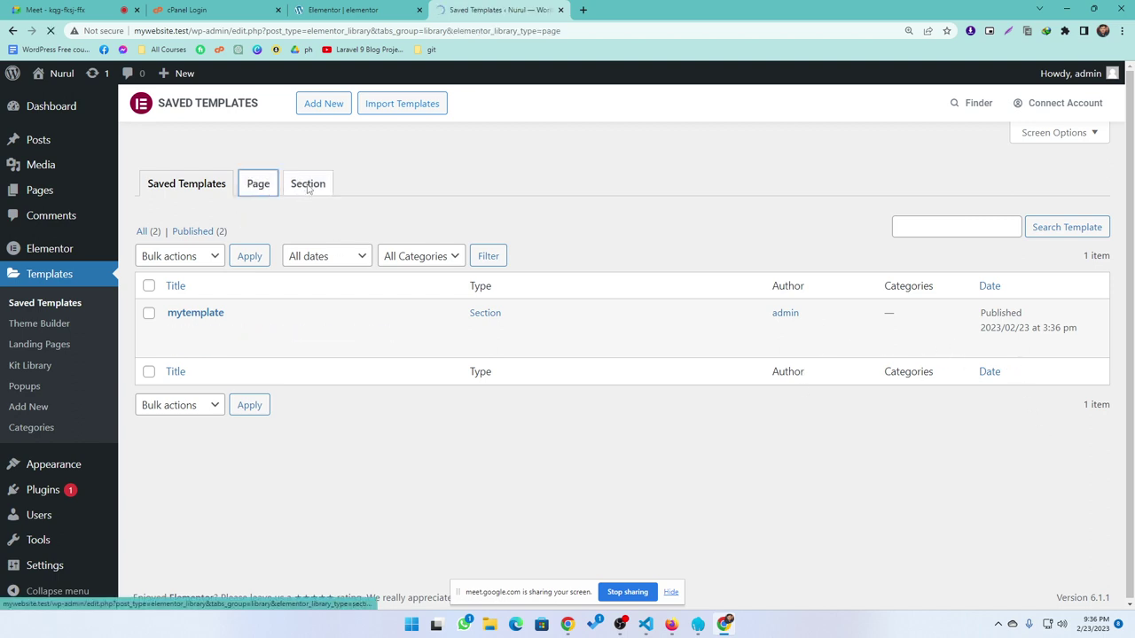
pyautogui.click(308, 186)
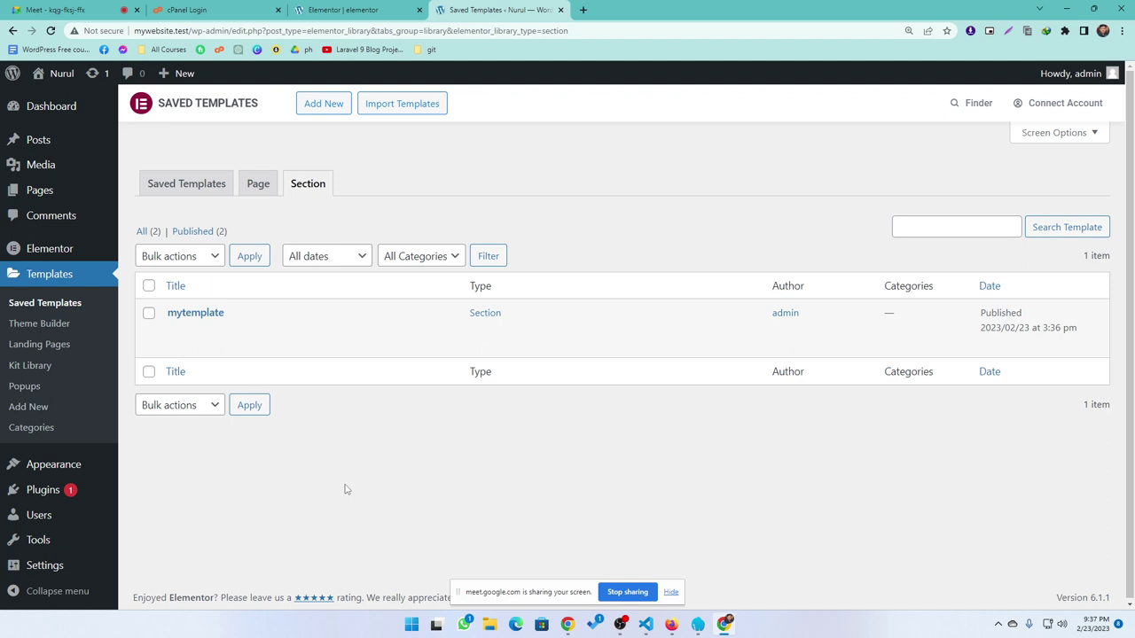
pyautogui.click(35, 491)
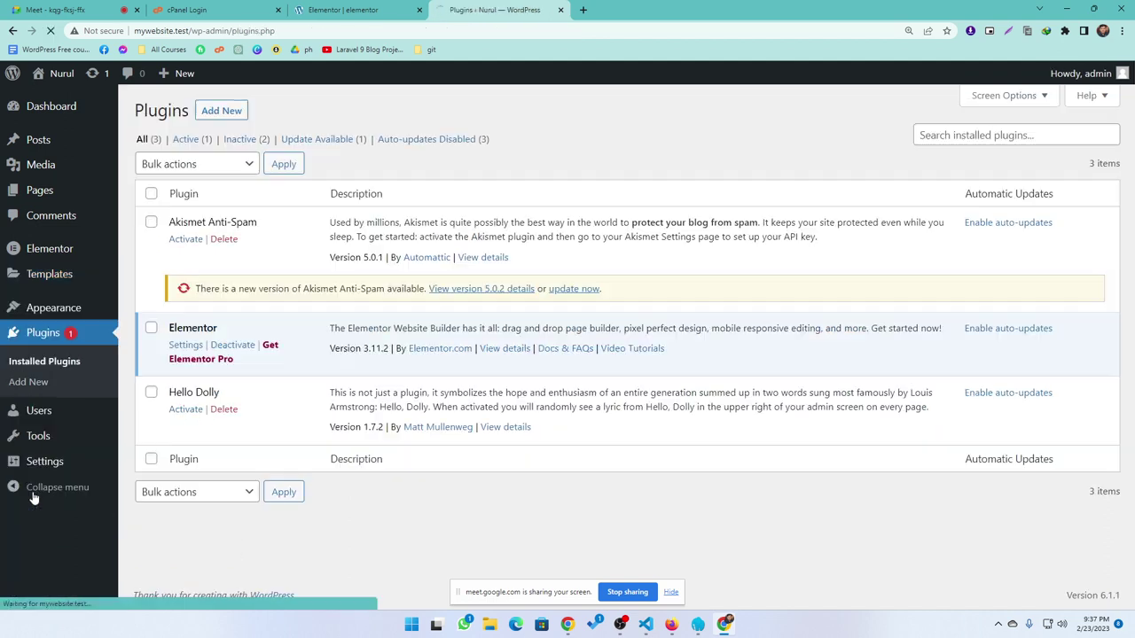
pyautogui.click(222, 110)
# Step: Search Google in a new browser tab for "short code for wordpress" and look through the results
pyautogui.click(584, 10)
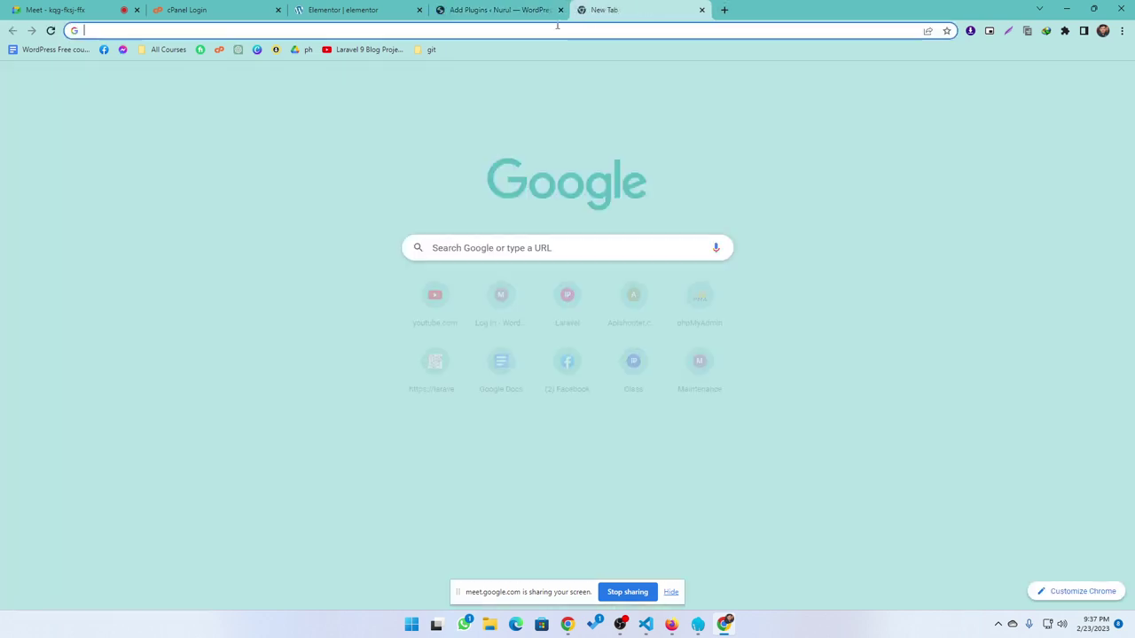
pyautogui.write('sortc')
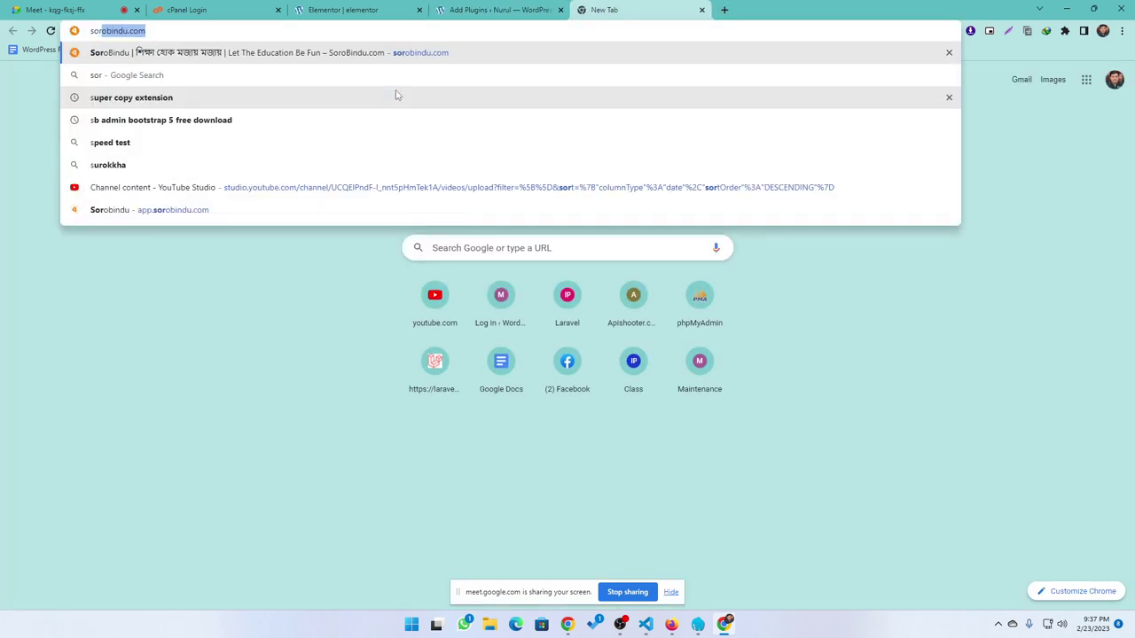
pyautogui.press('BackSpace')
pyautogui.press('BackSpace')
pyautogui.press('BackSpace')
pyautogui.press('BackSpace')
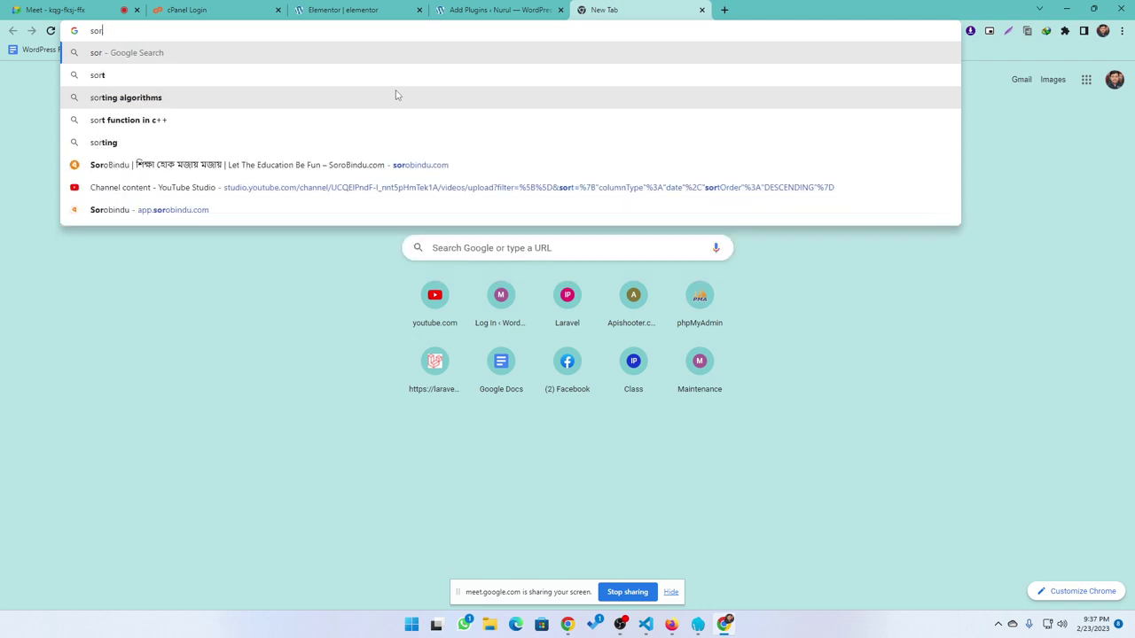
pyautogui.write('horty')
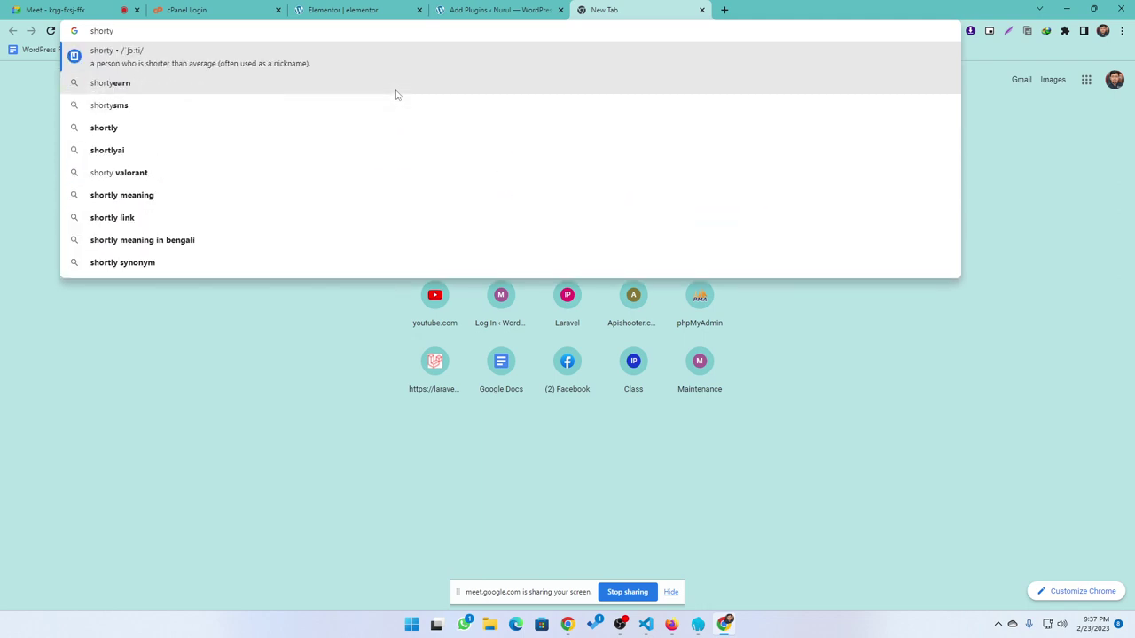
pyautogui.press('BackSpace')
pyautogui.write('code ')
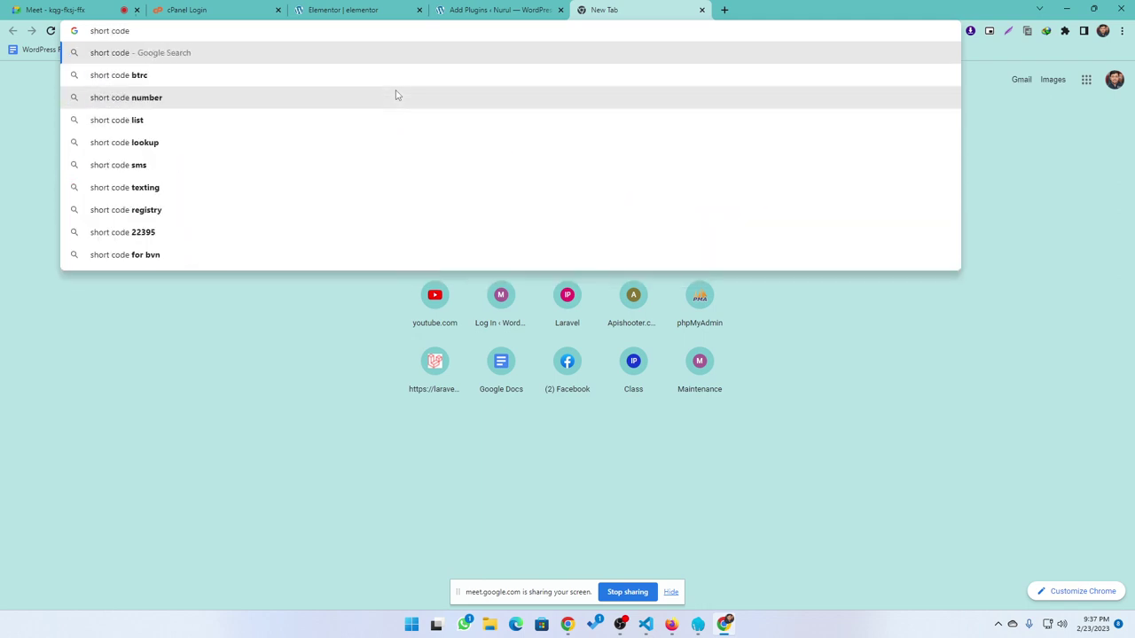
pyautogui.write('for wordpr')
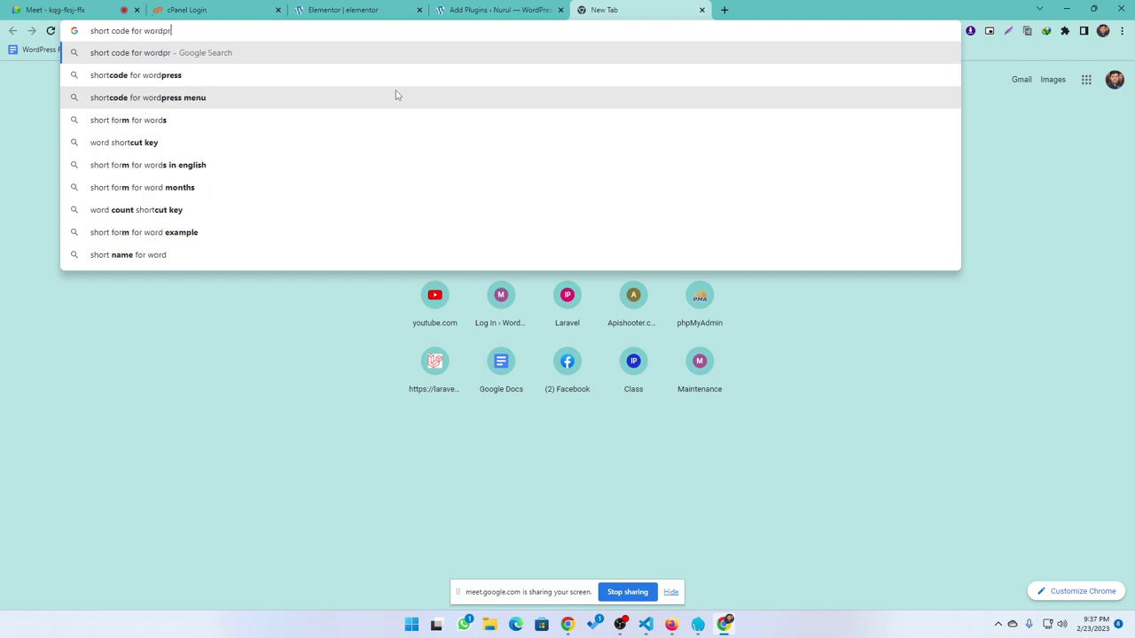
pyautogui.write('ess')
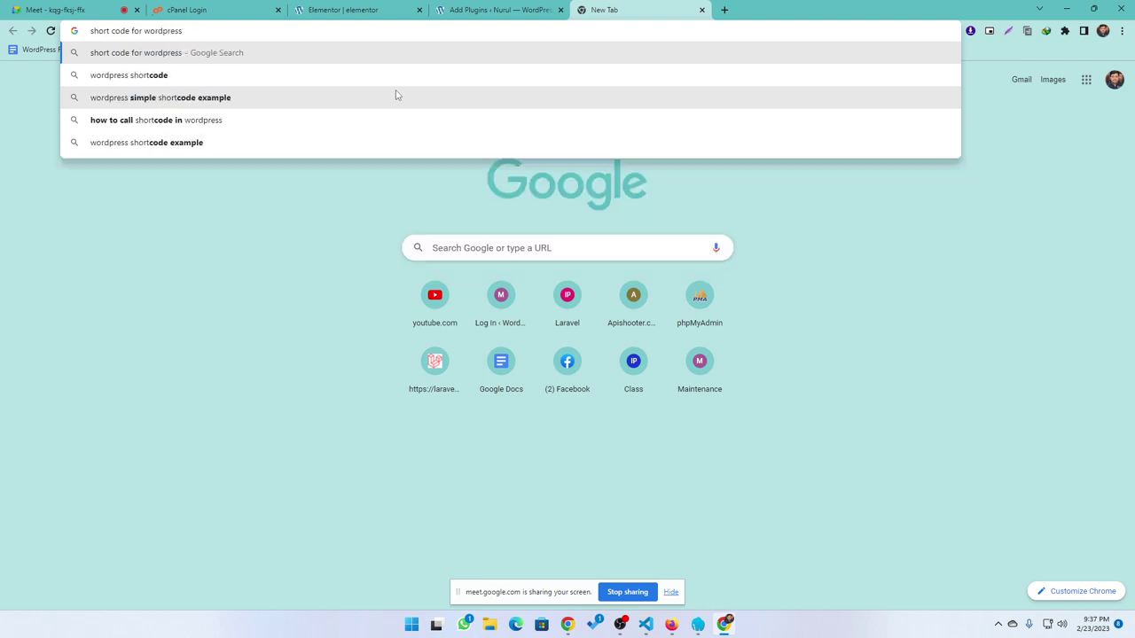
pyautogui.press('Return')
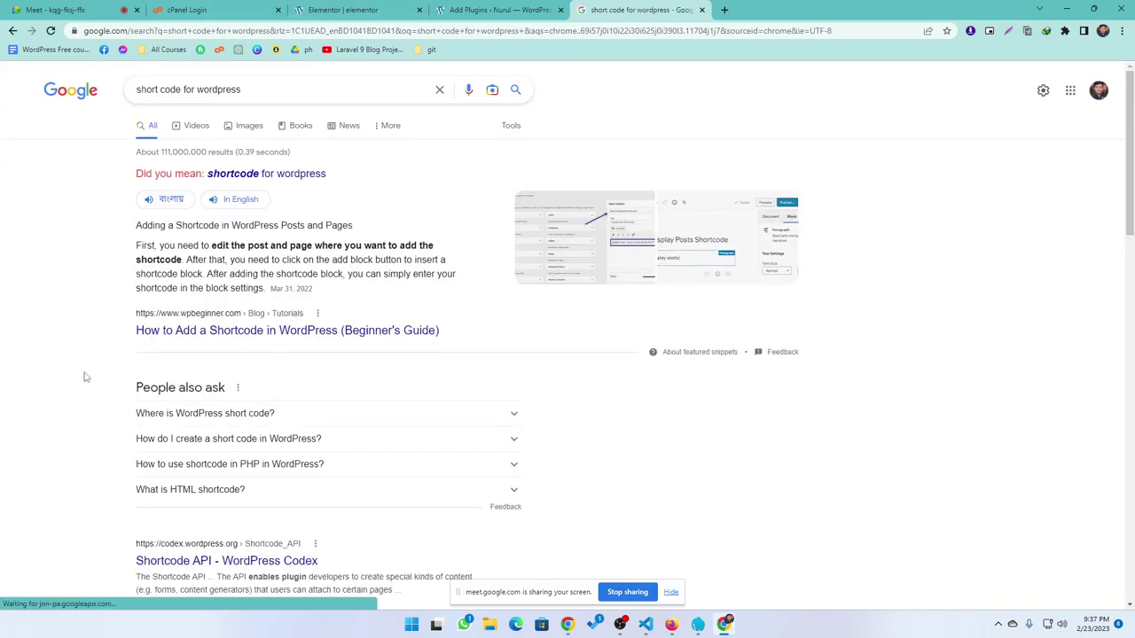
pyautogui.scroll(-2, 203, 449)
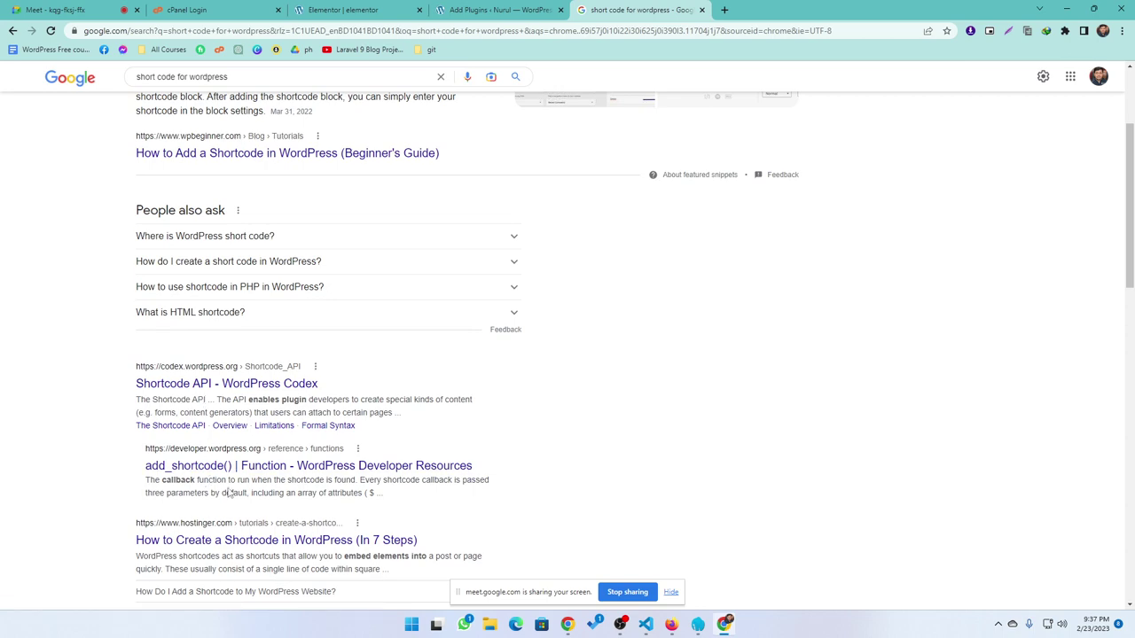
pyautogui.scroll(-2, 231, 443)
pyautogui.scroll(3, 199, 405)
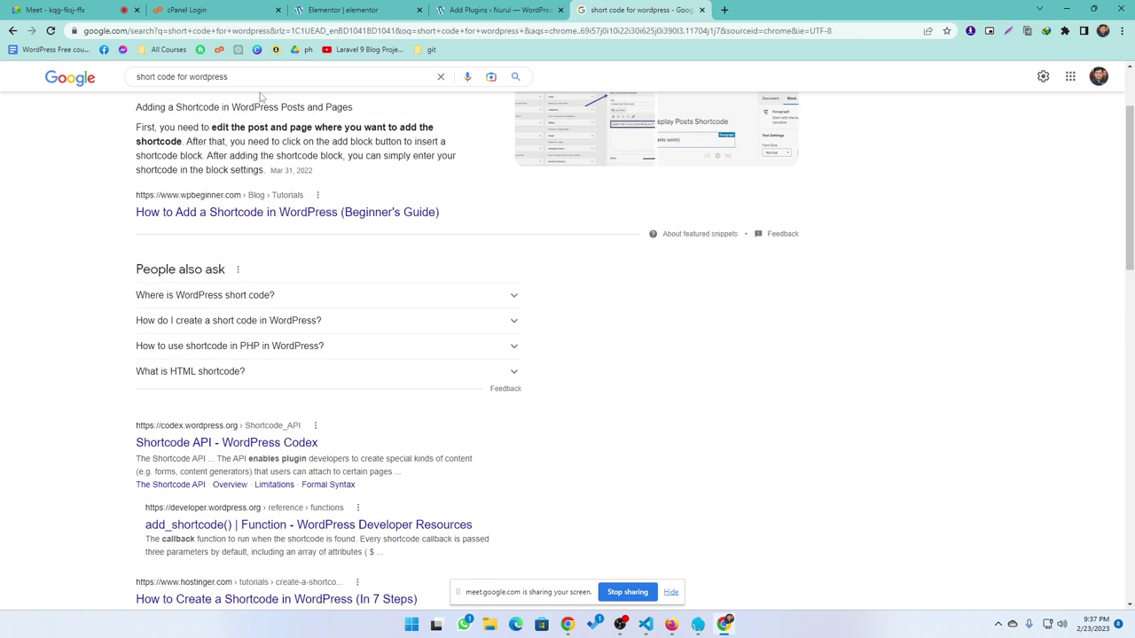
# Step: Refine the search to "short code generator for wordpress" and open the wordpress.org result "Create Shortcodes for Anything"
pyautogui.click(256, 76)
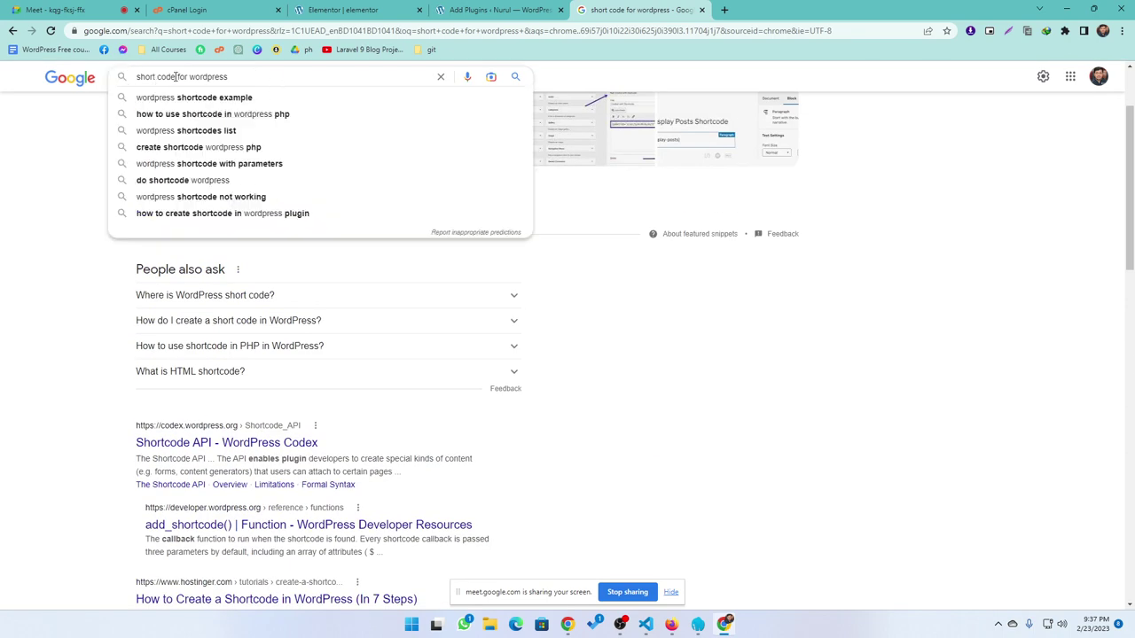
pyautogui.write('get')
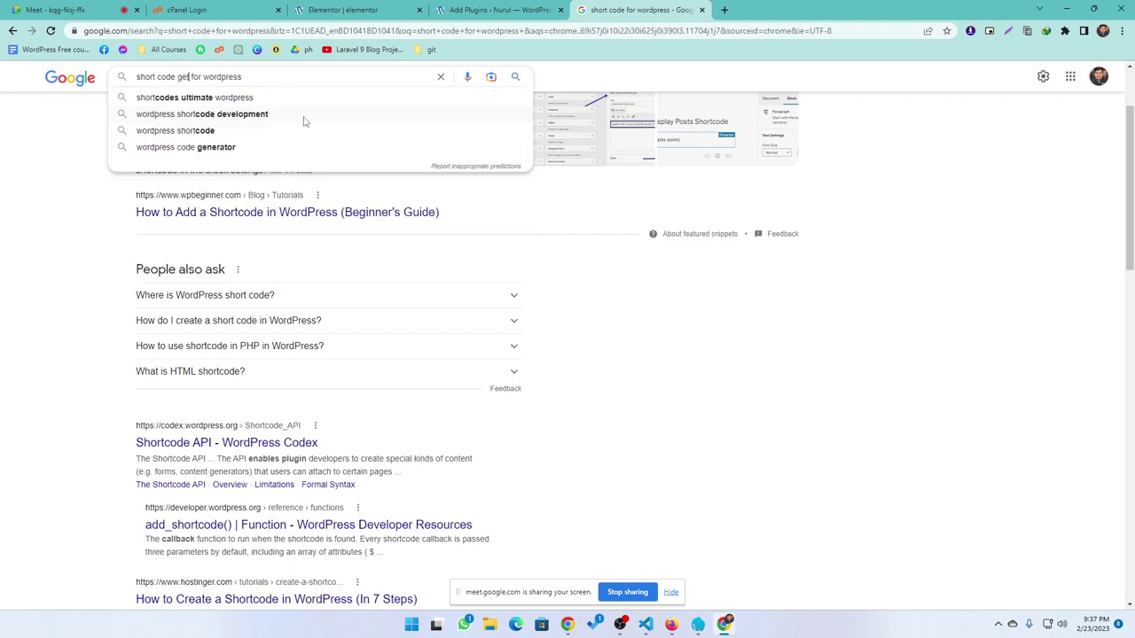
pyautogui.press('BackSpace')
pyautogui.write('nerator')
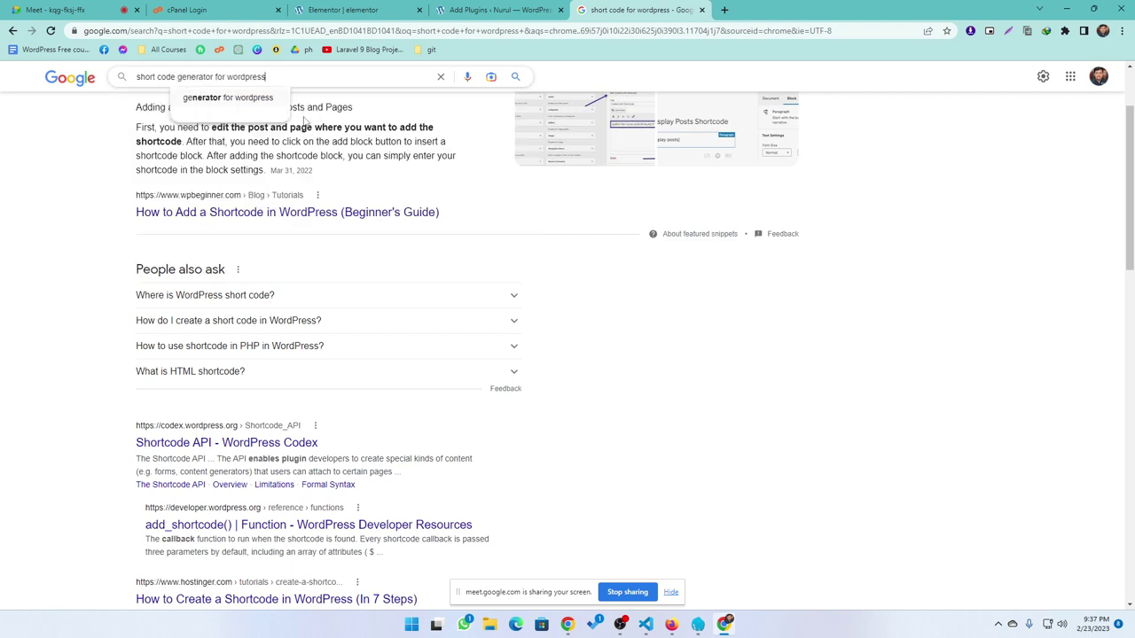
pyautogui.press('Return')
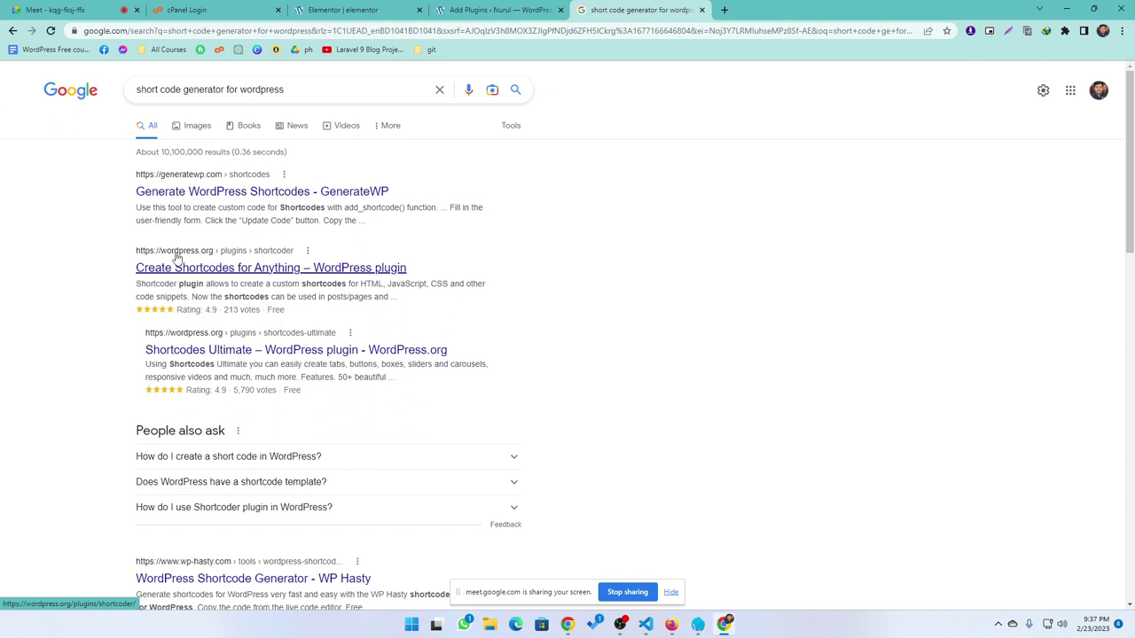
pyautogui.click(180, 274)
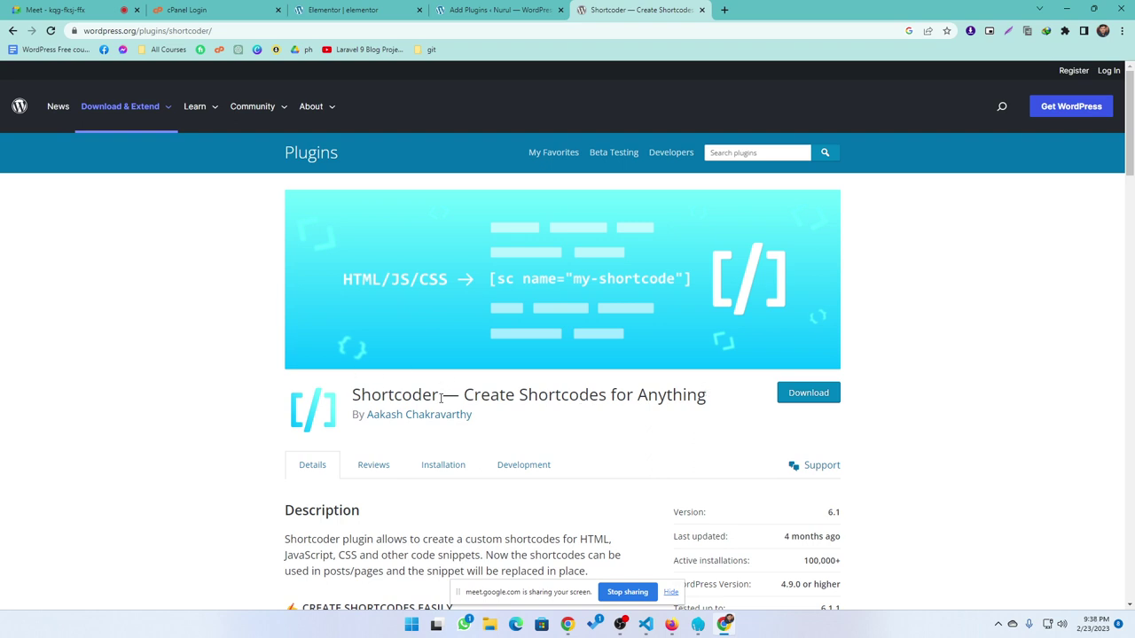
# Step: Copy the plugin name "Shortcoder" from its page and search for it on the WordPress Add Plugins page
pyautogui.moveTo(440, 399); pyautogui.dragTo(352, 397)
pyautogui.hotkey('ctrl', 'c')
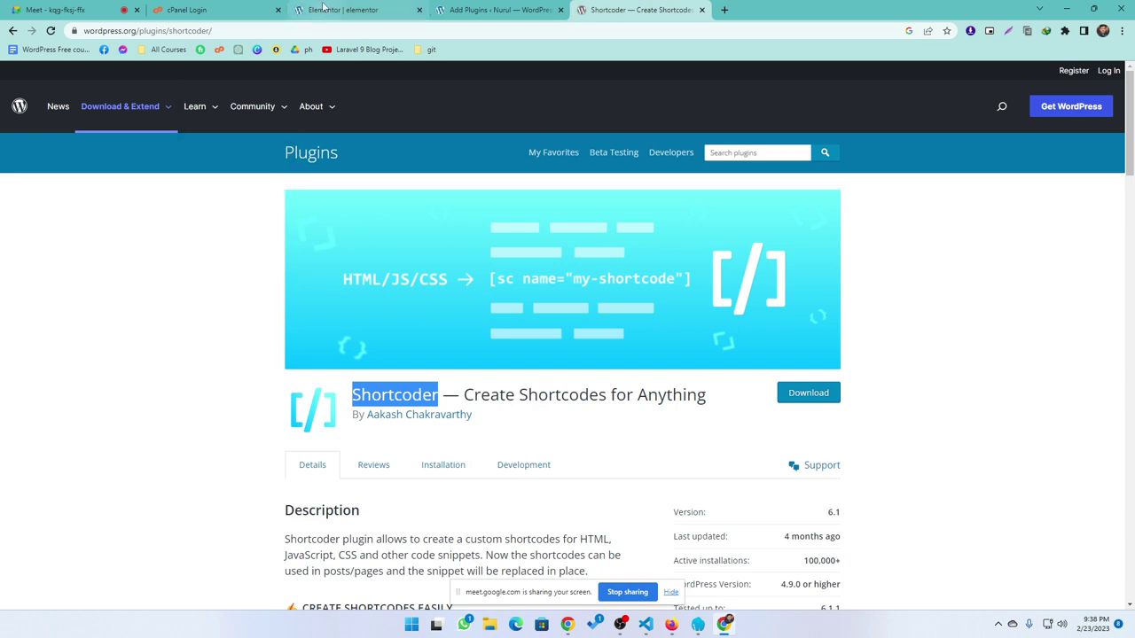
pyautogui.click(497, 9)
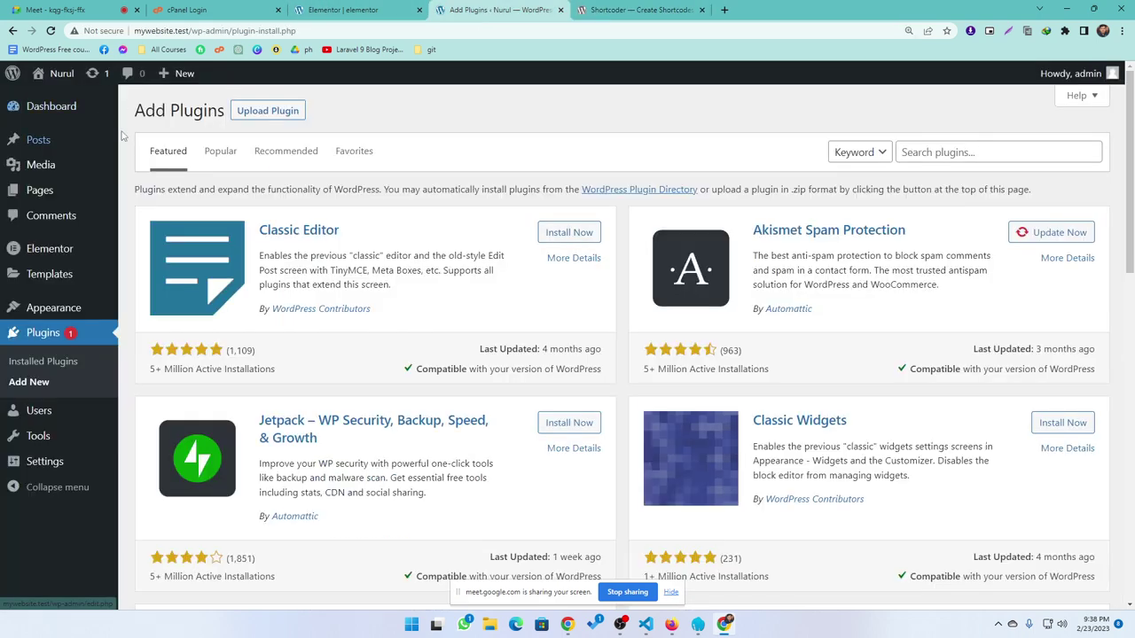
pyautogui.click(954, 152)
pyautogui.hotkey('ctrl', 'v')
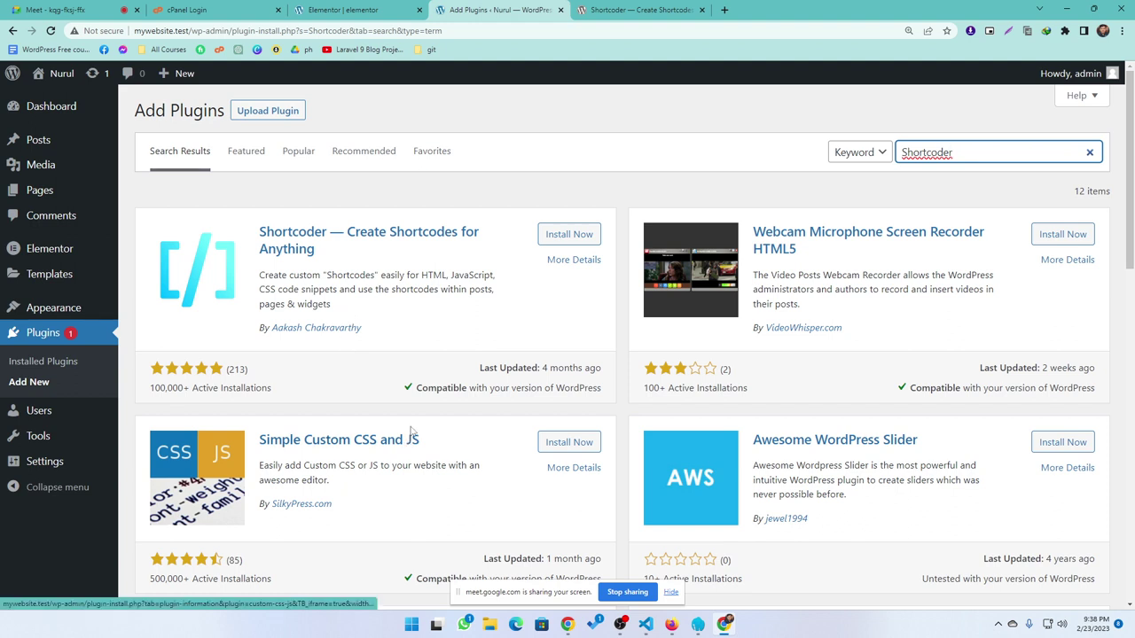
# Step: Check the Google Meet call and the Shortcoder page on wordpress.org, and return to the plugin search results
pyautogui.click(84, 13)
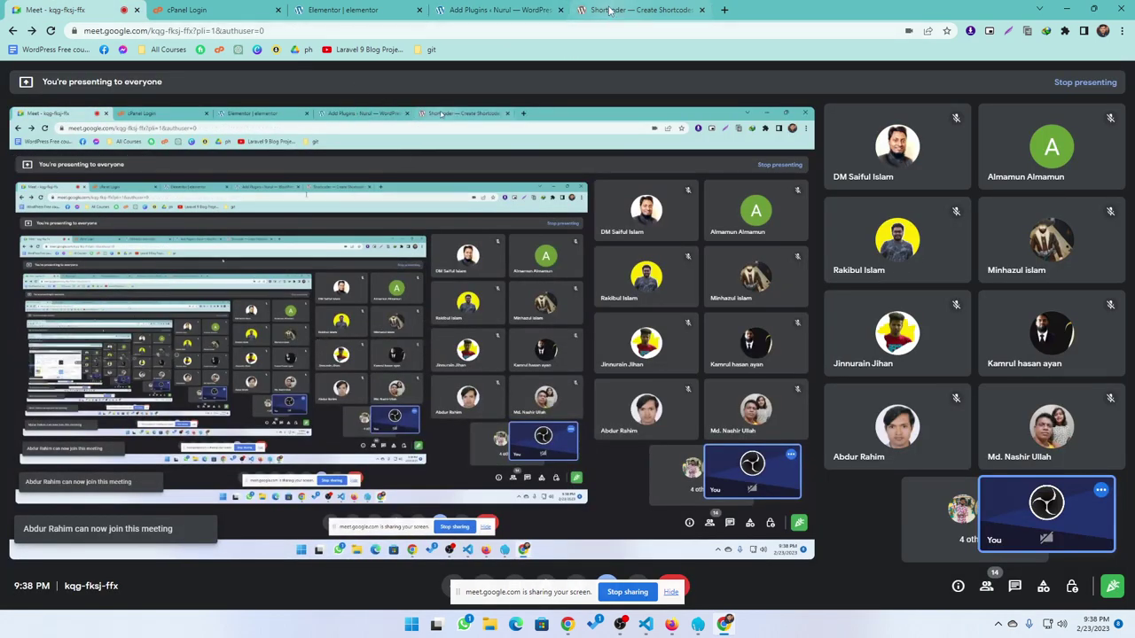
pyautogui.click(613, 11)
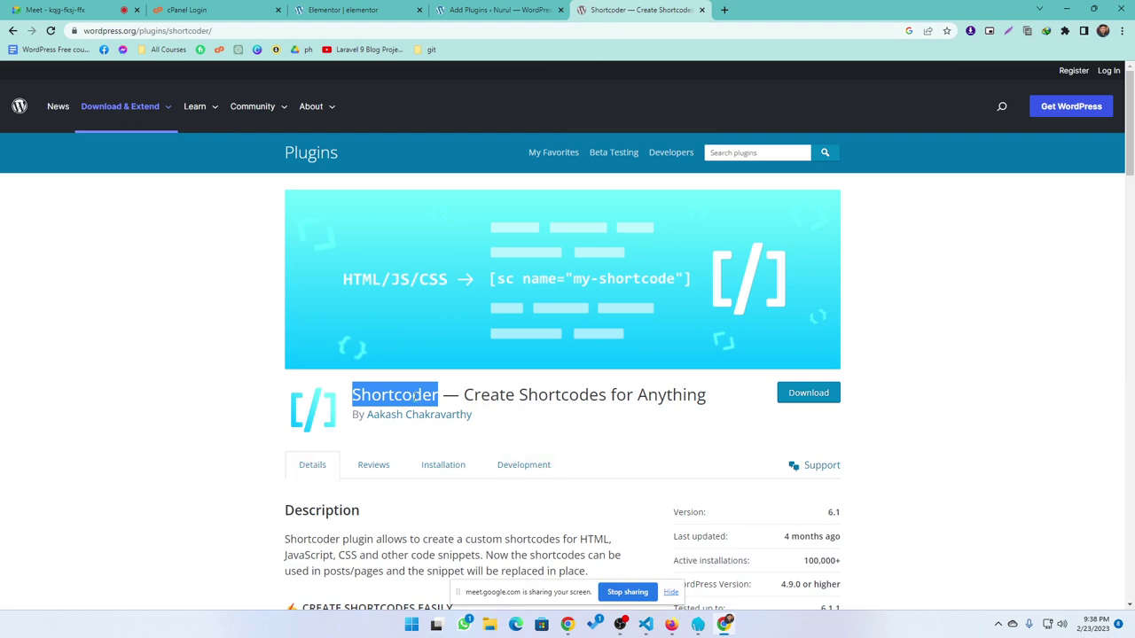
pyautogui.click(467, 12)
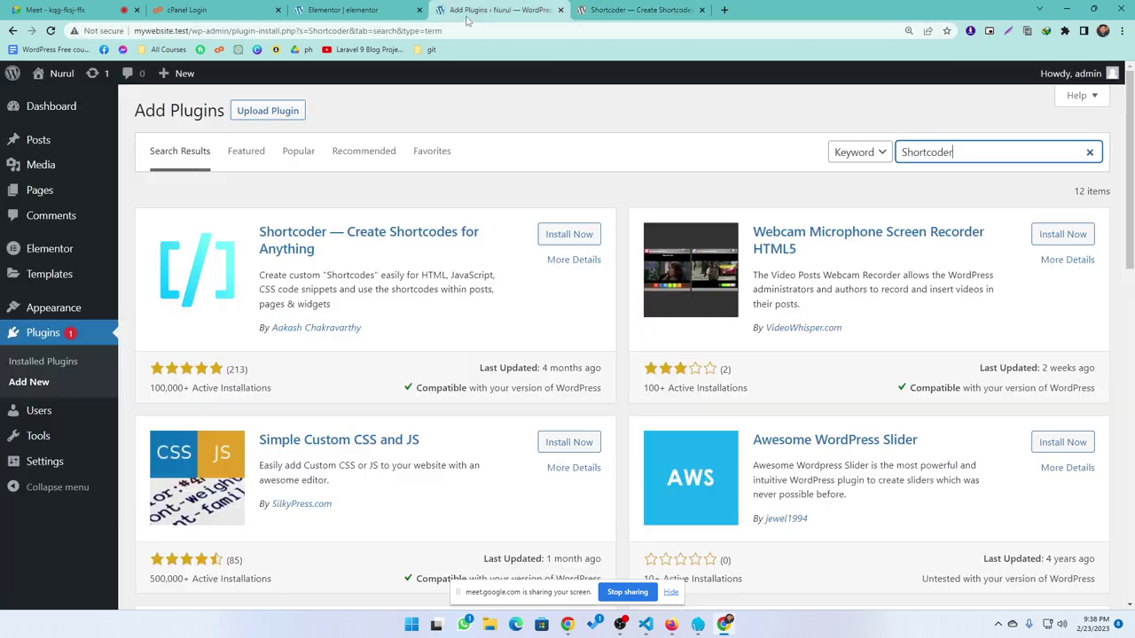
# Step: Install and activate the plugin "Shortcoder — Create Shortcodes for Anything"
pyautogui.click(568, 236)
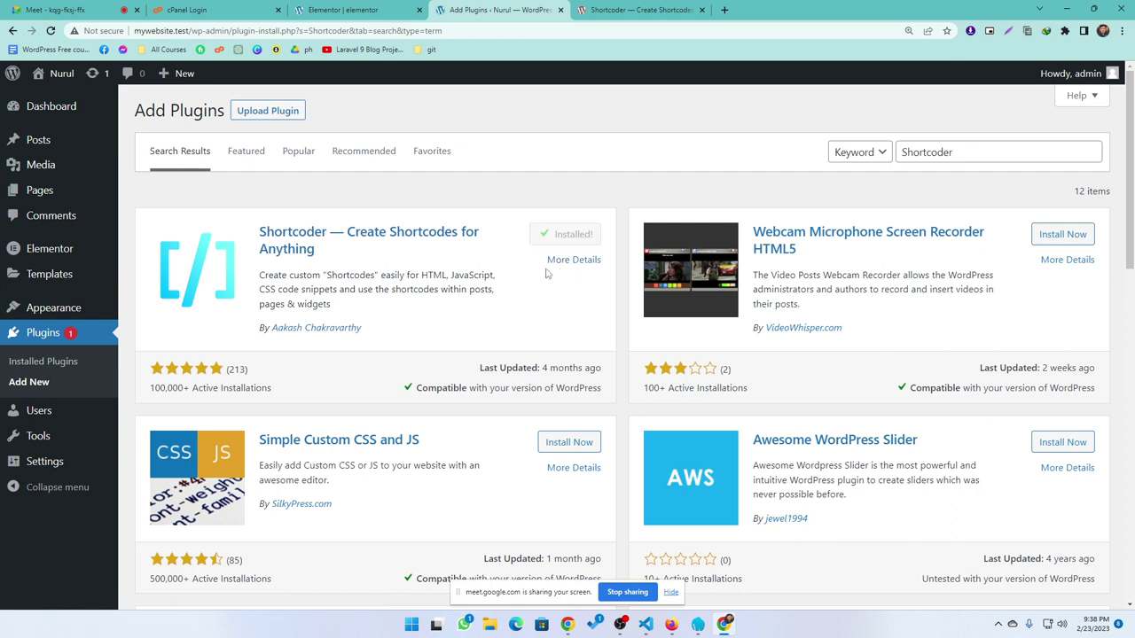
pyautogui.click(564, 237)
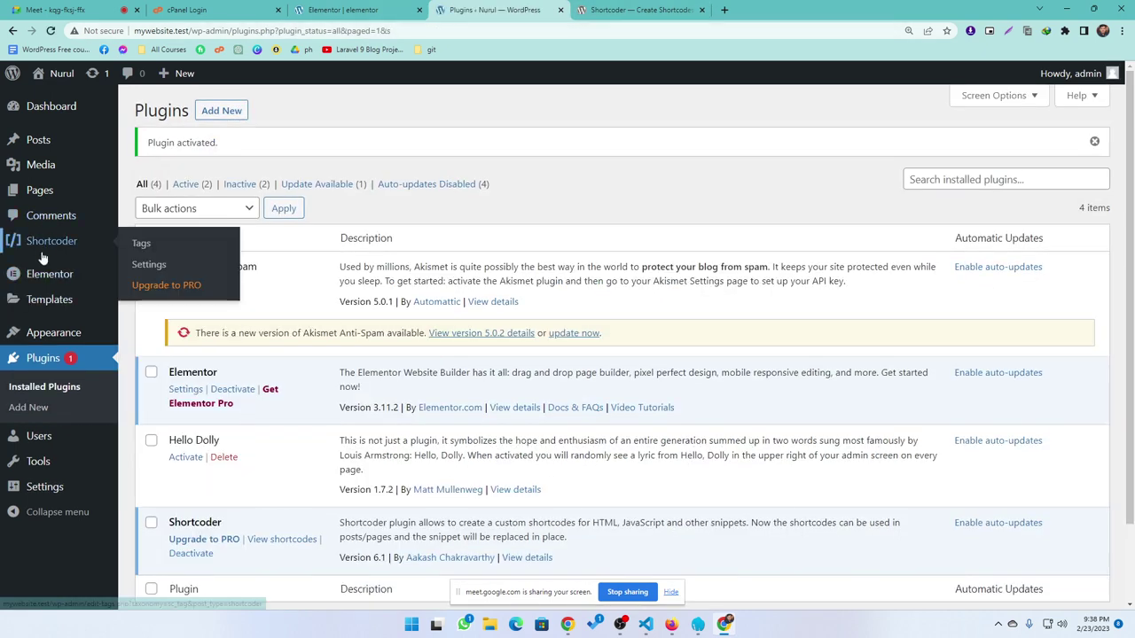
# Step: Open Shortcoder's list of all shortcodes from the dashboard and dismiss the plugin's welcome notice
pyautogui.moveTo(45, 303)
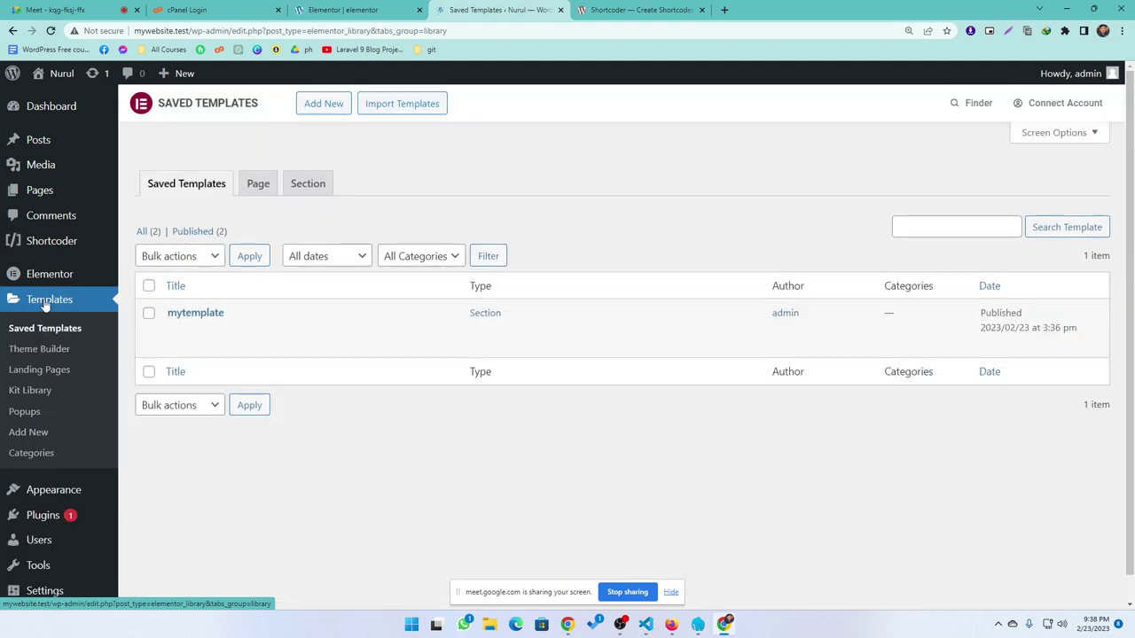
pyautogui.click(49, 242)
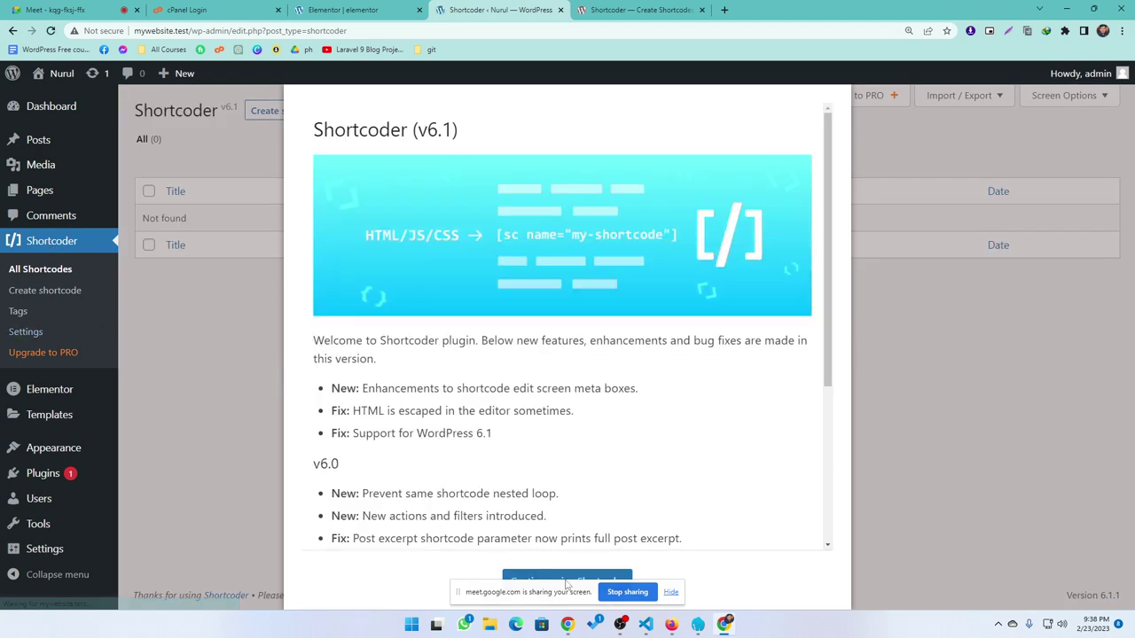
pyautogui.scroll(-3, 696, 514)
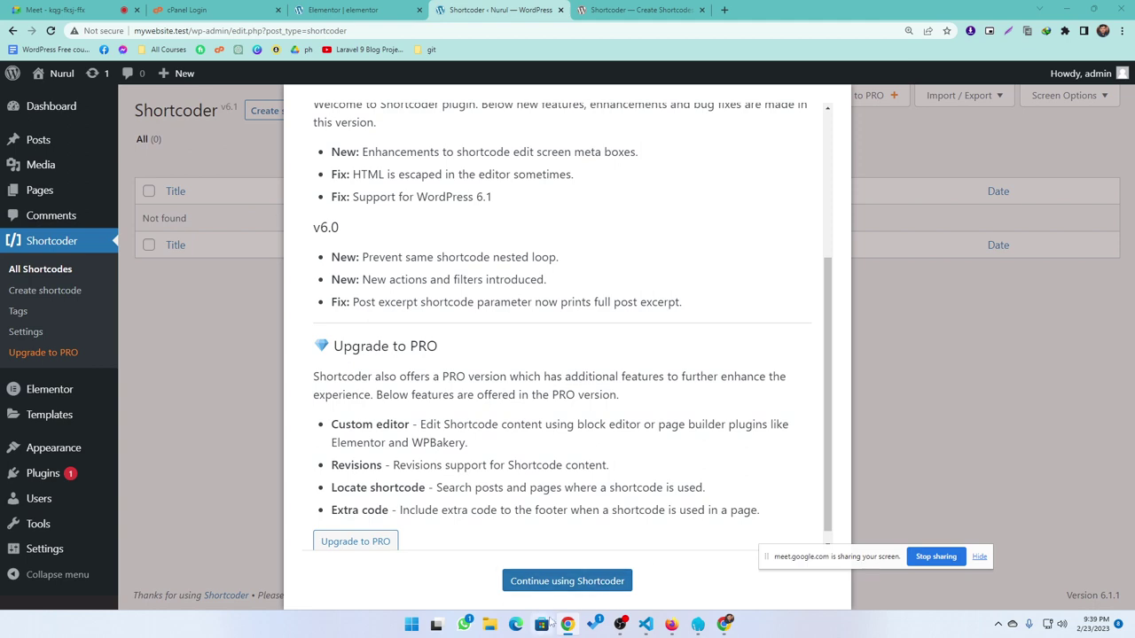
pyautogui.click(550, 587)
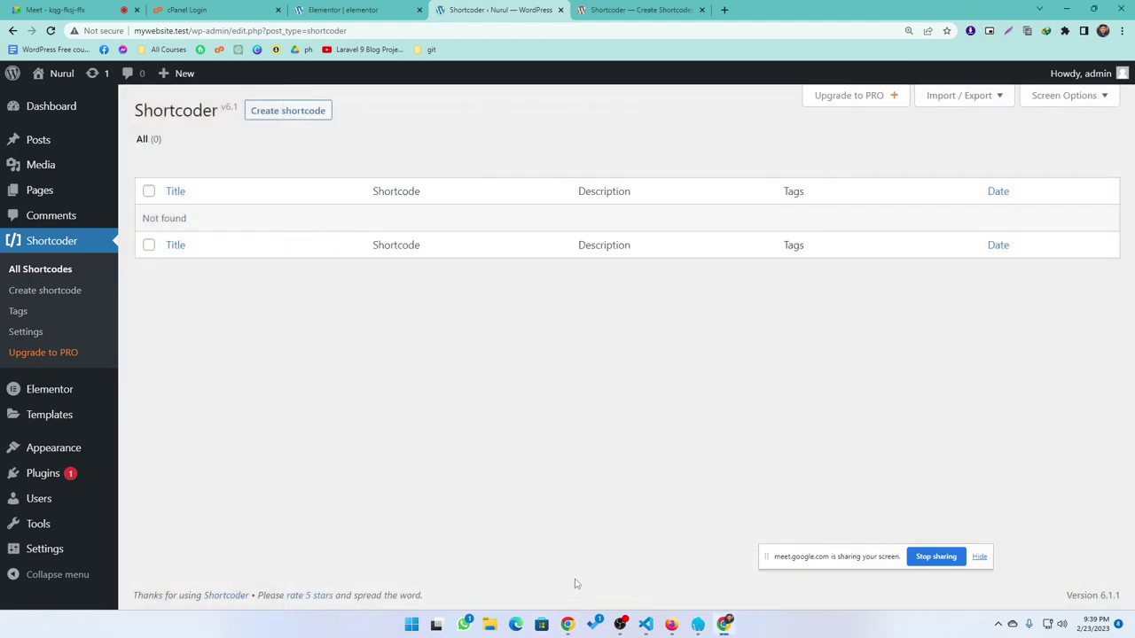
# Step: Open the form for creating a shortcode and examine its settings and the kinds of parameters that can be inserted
pyautogui.click(277, 113)
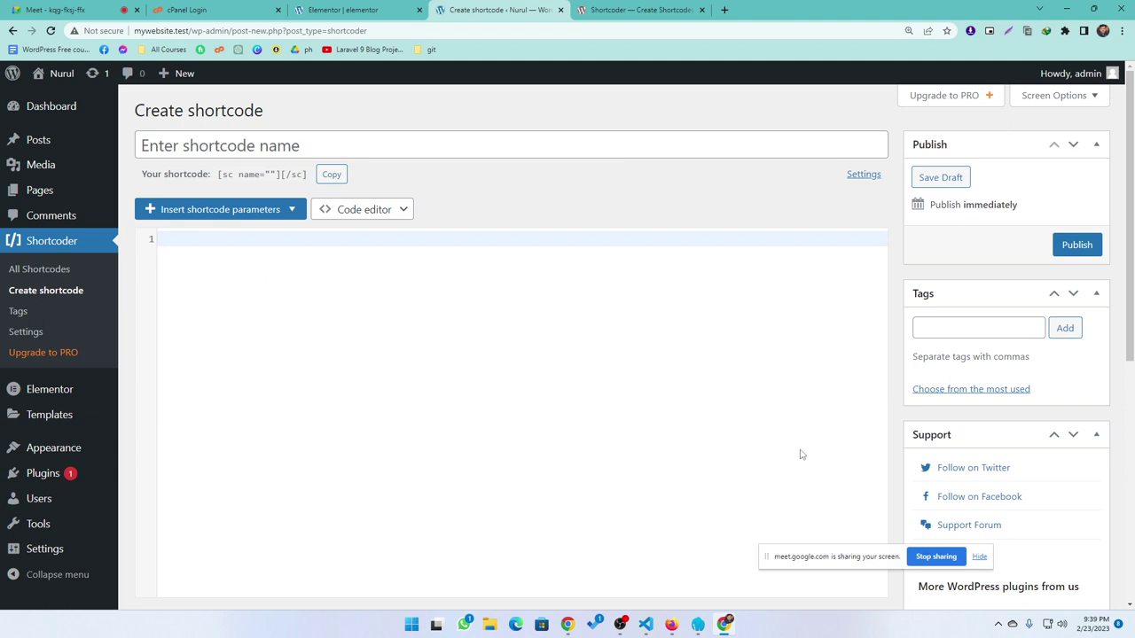
pyautogui.scroll(-4, 456, 455)
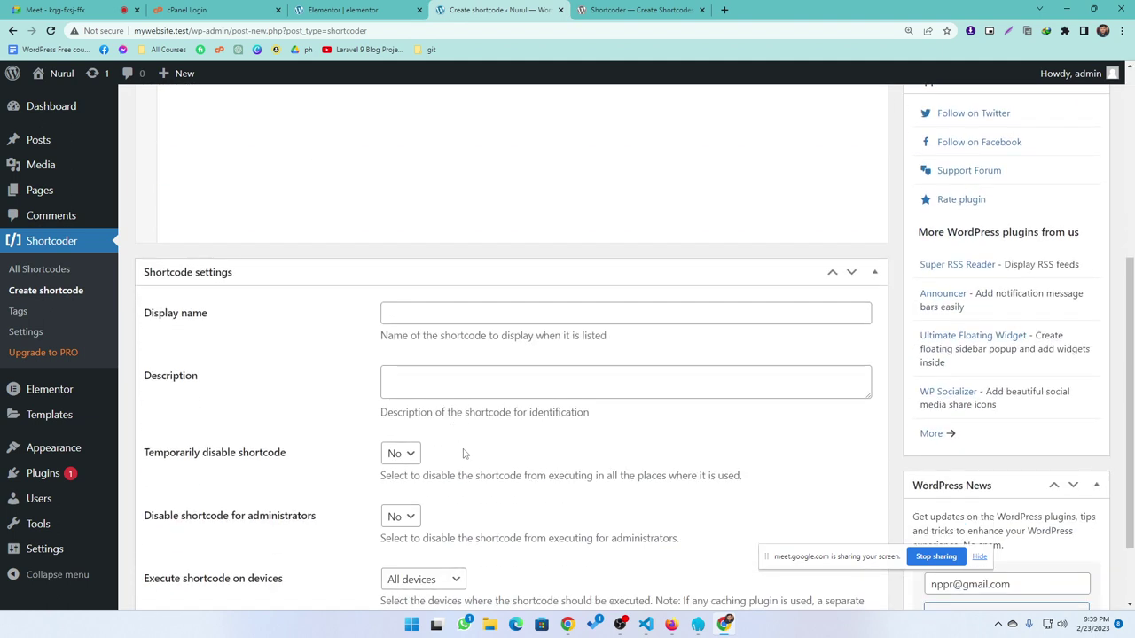
pyautogui.scroll(-2, 462, 454)
pyautogui.scroll(6, 425, 452)
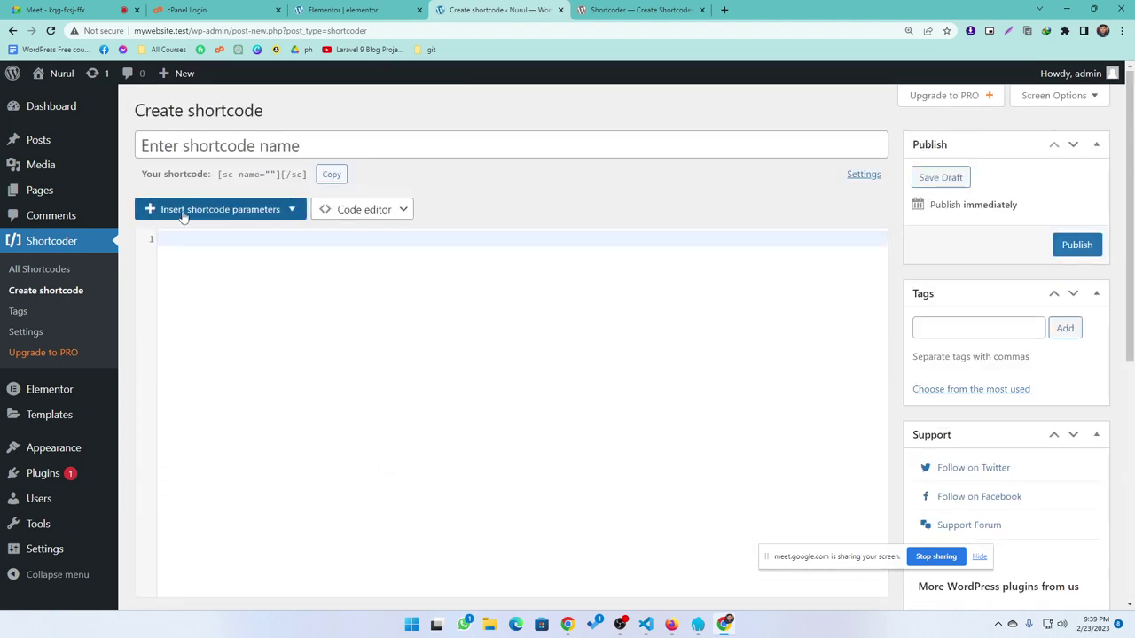
pyautogui.click(210, 216)
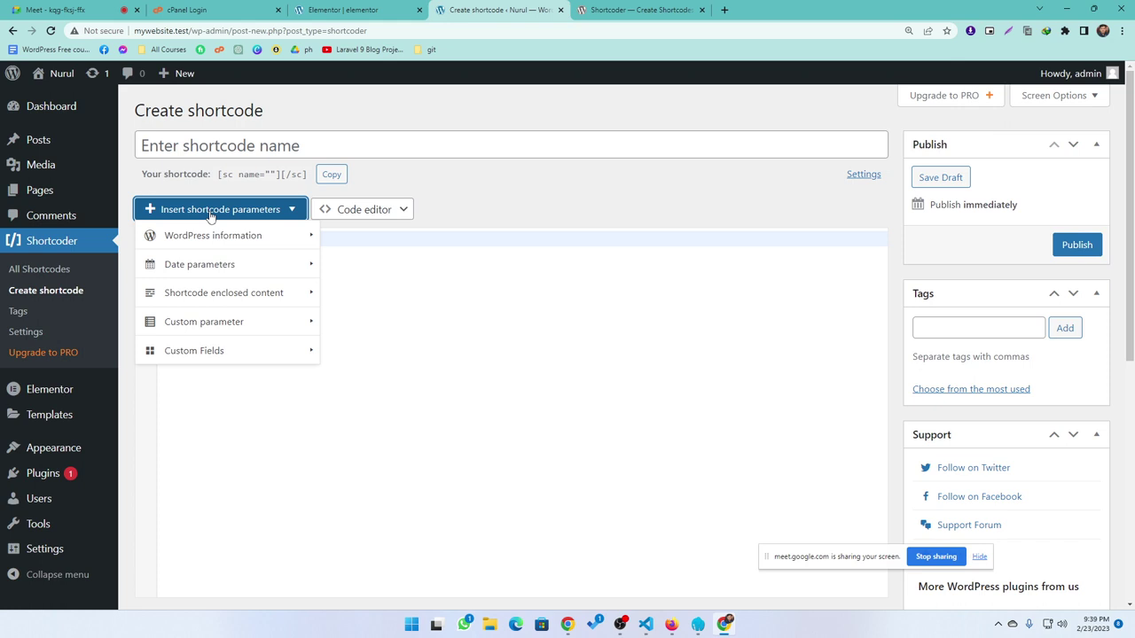
pyautogui.moveTo(210, 357)
pyautogui.moveTo(220, 334)
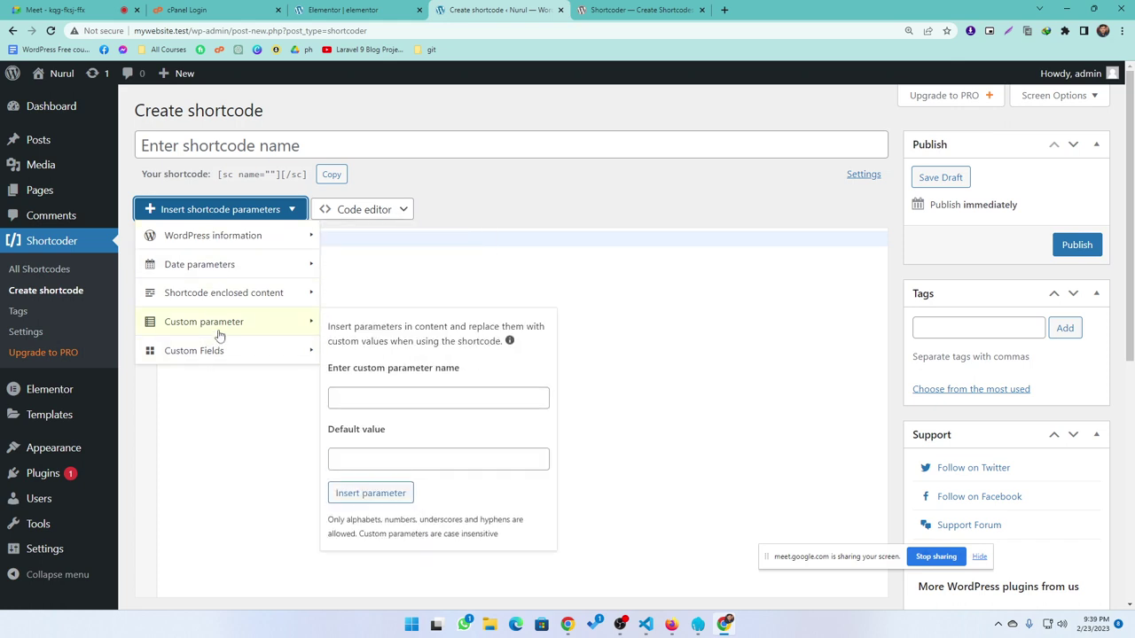
pyautogui.moveTo(235, 281)
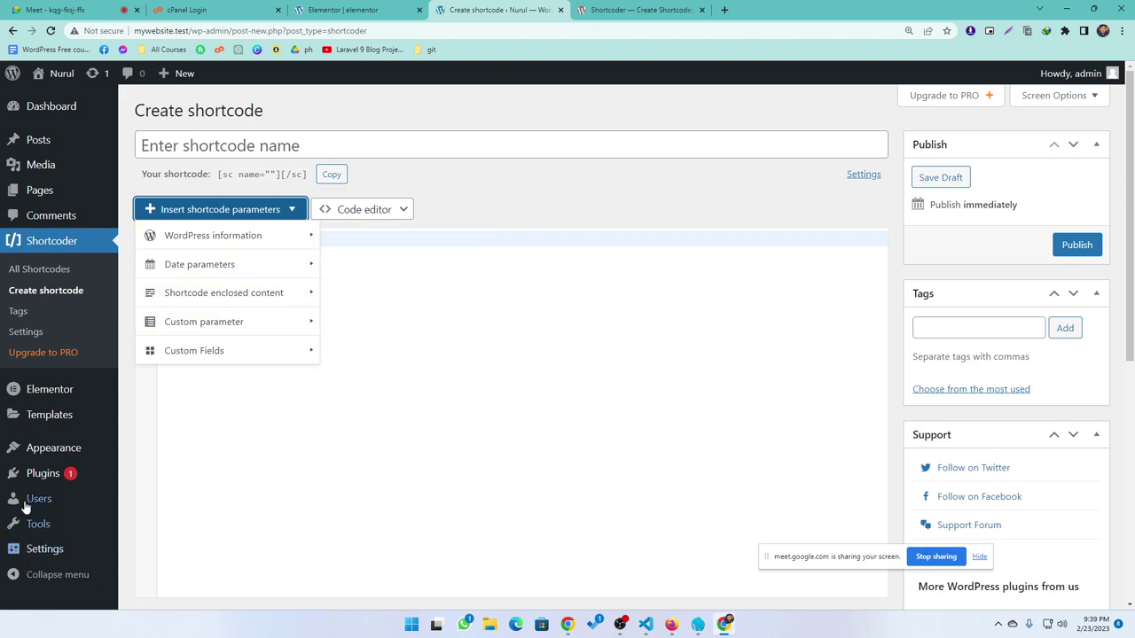
# Step: View the installed plugins list and return to the Shortcoder page on wordpress.org
pyautogui.click(67, 472)
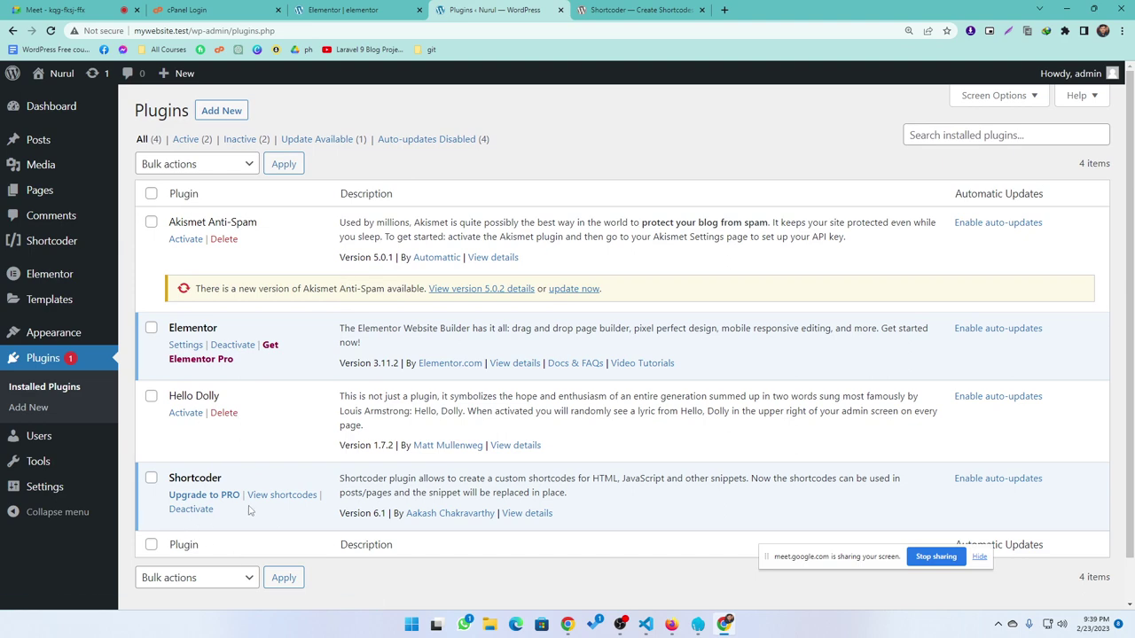
pyautogui.click(609, 9)
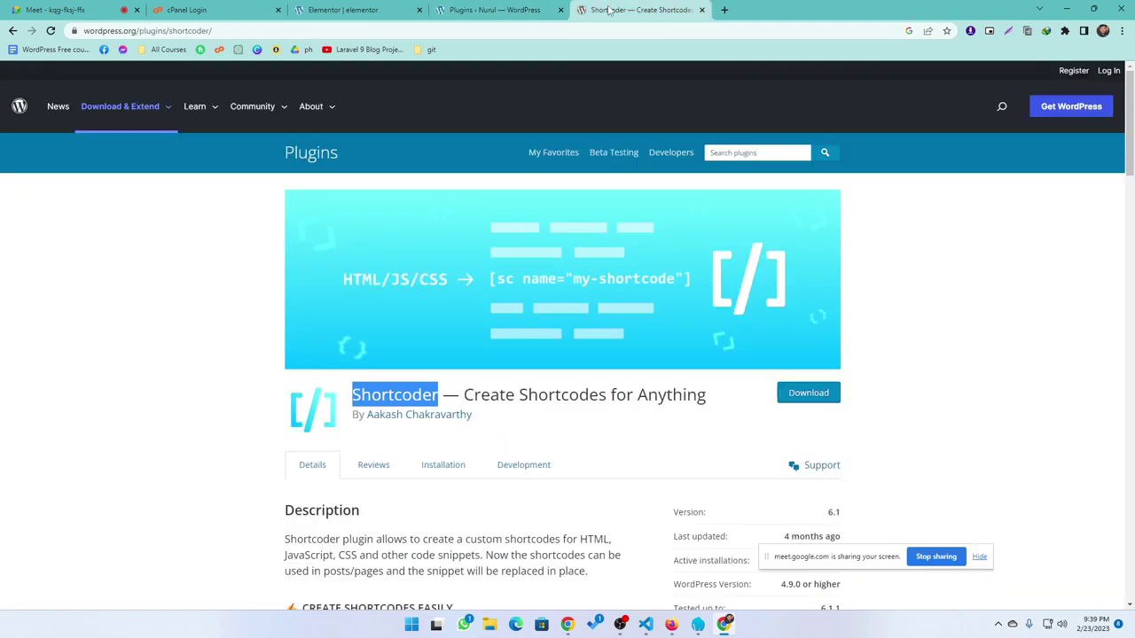
# Step: Open the Shortcodes Ultimate plugin page from the Google results and copy "WordPress Shortcodes Plugin" from its title
pyautogui.click(12, 31)
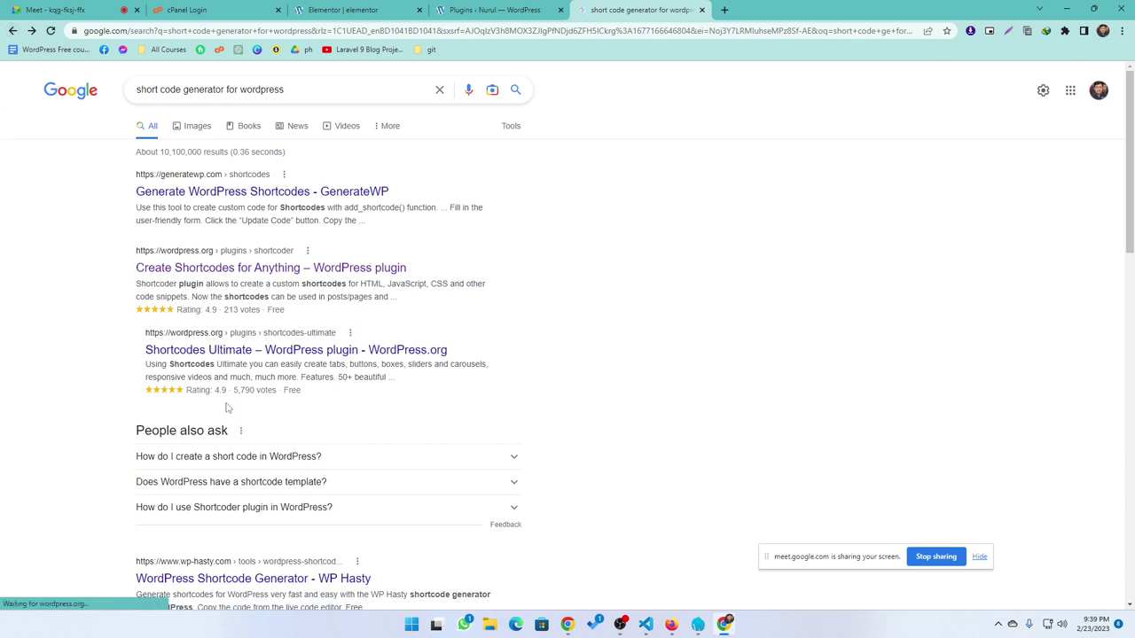
pyautogui.scroll(-1, 196, 353)
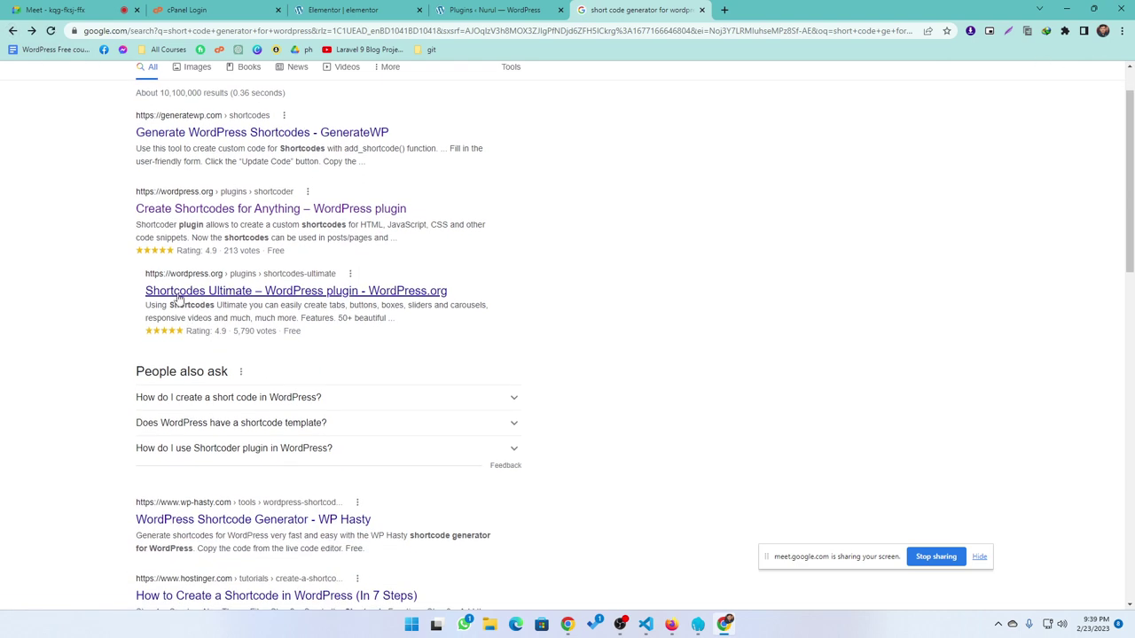
pyautogui.click(177, 293)
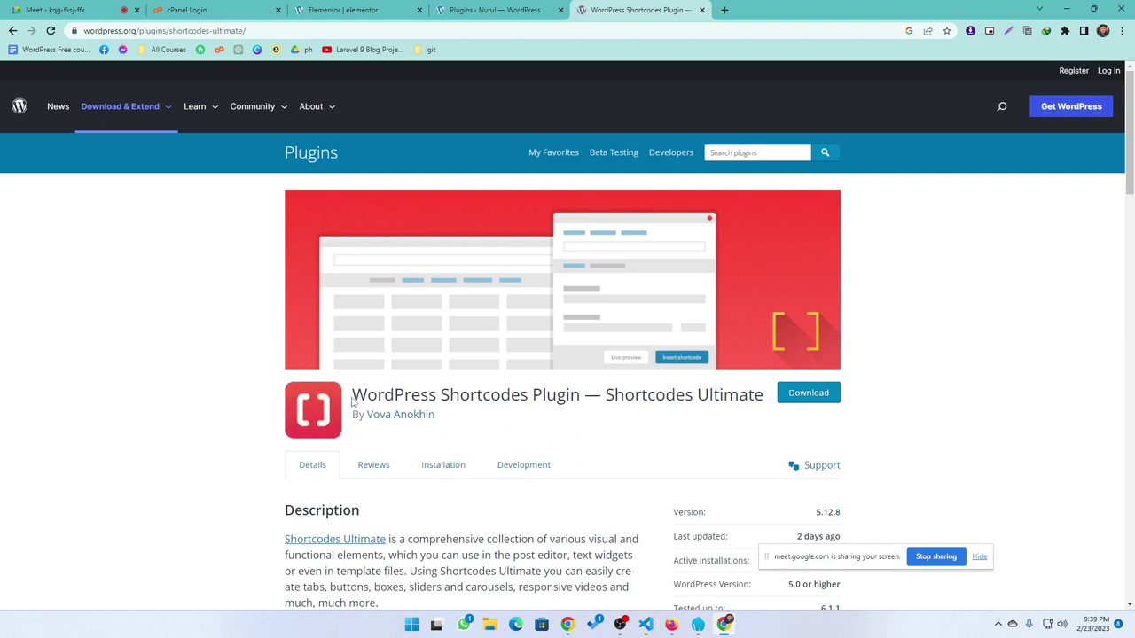
pyautogui.moveTo(352, 402); pyautogui.dragTo(582, 387)
pyautogui.hotkey('ctrl', 'c')
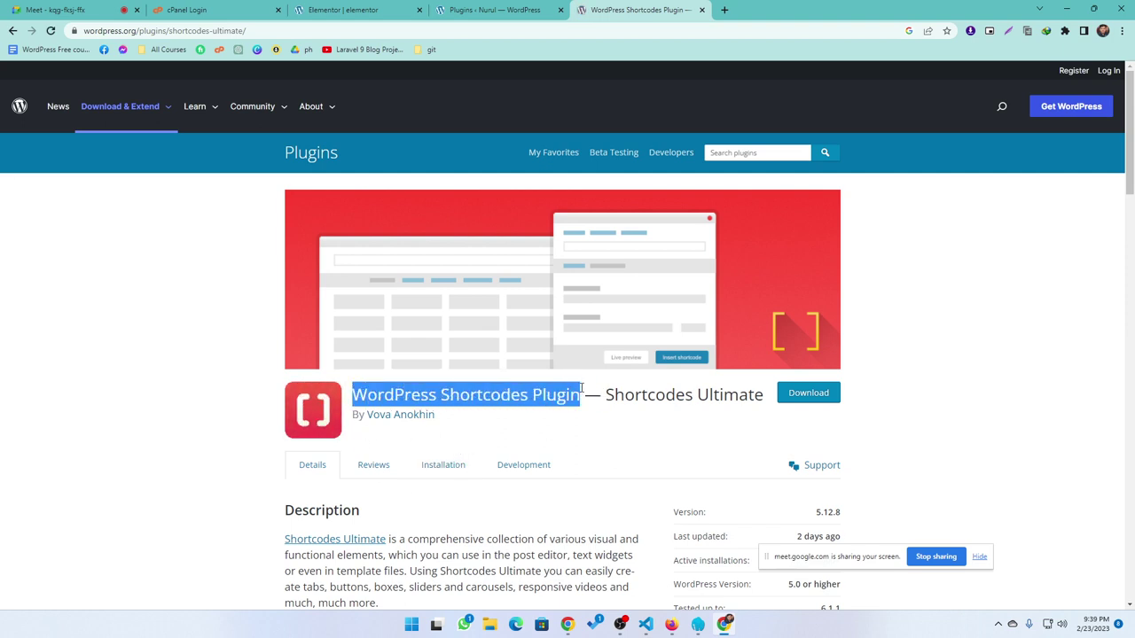
# Step: Deactivate the Shortcoder plugin on the WordPress site and open the page for adding new plugins
pyautogui.click(494, 9)
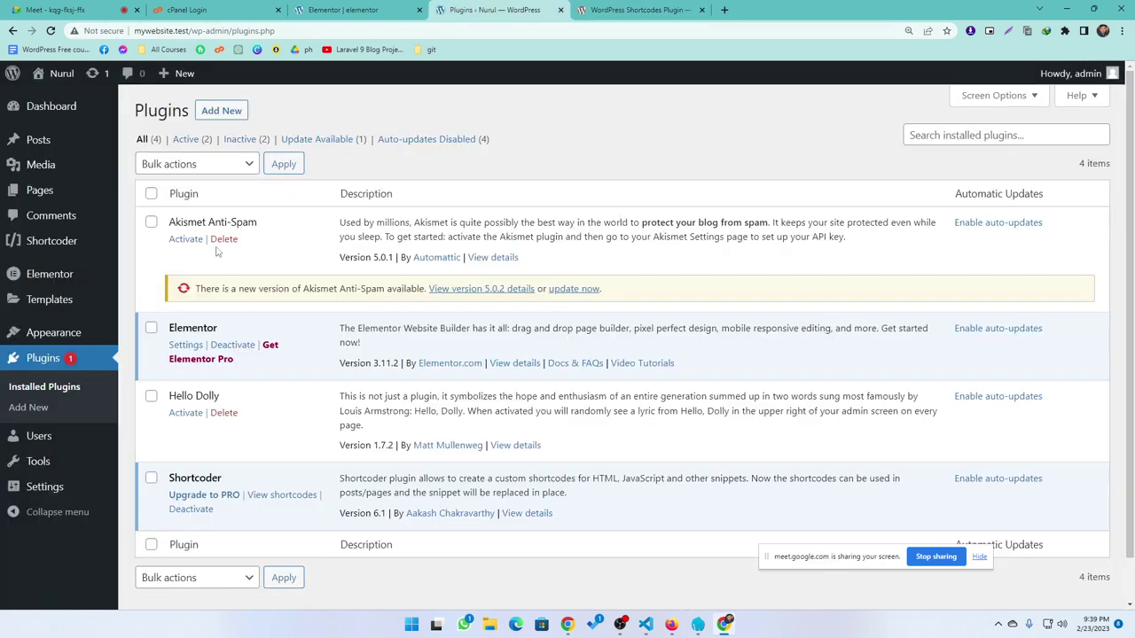
pyautogui.click(191, 511)
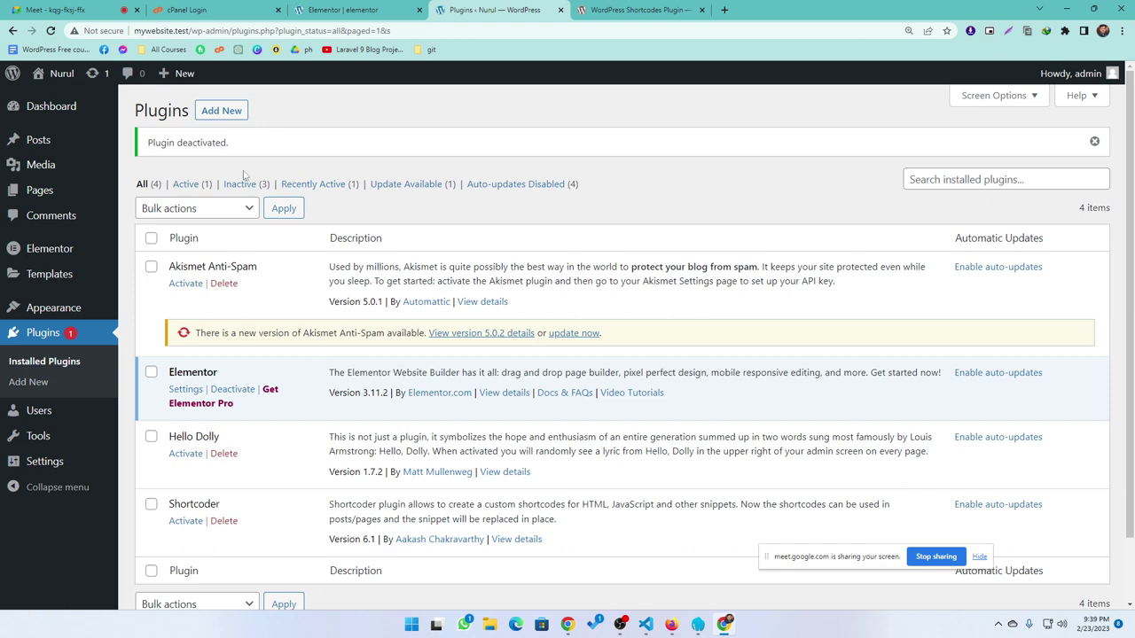
pyautogui.click(222, 112)
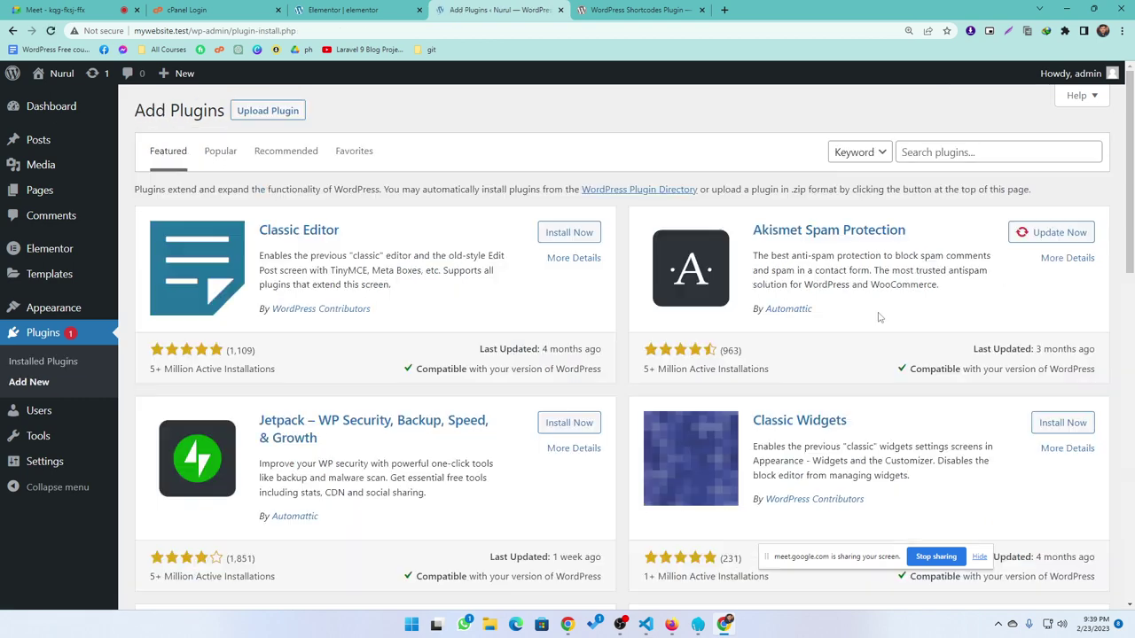
# Step: Search for "WordPress Shortcodes Plugin", install and activate Shortcodes Ultimate, and skip its opt-in for update notifications
pyautogui.click(949, 153)
pyautogui.hotkey('ctrl', 'v')
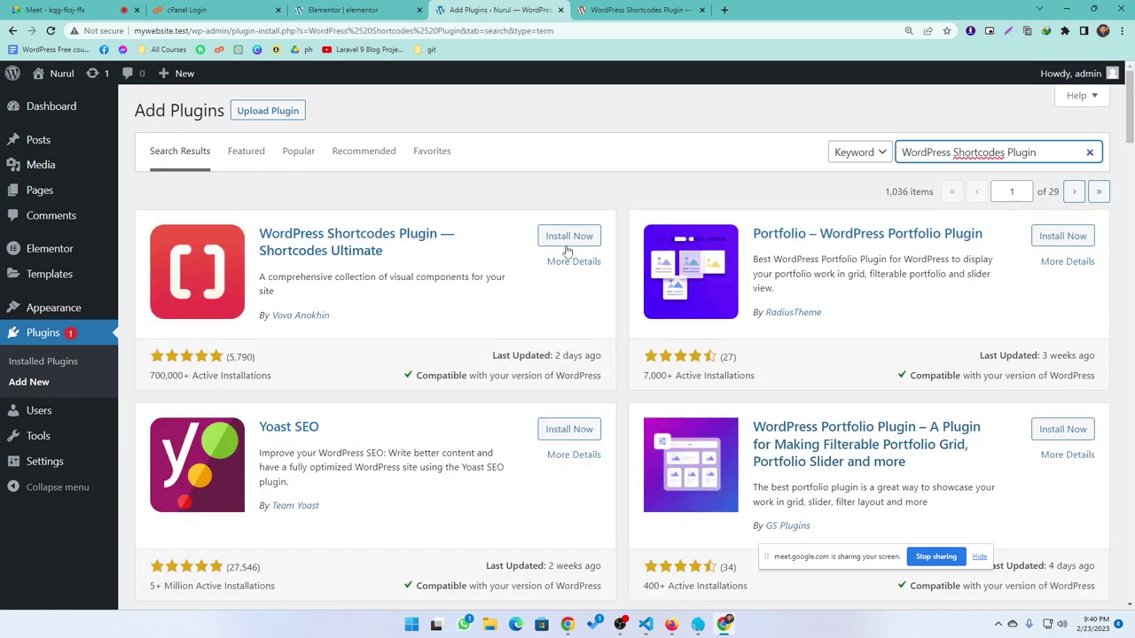
pyautogui.click(569, 236)
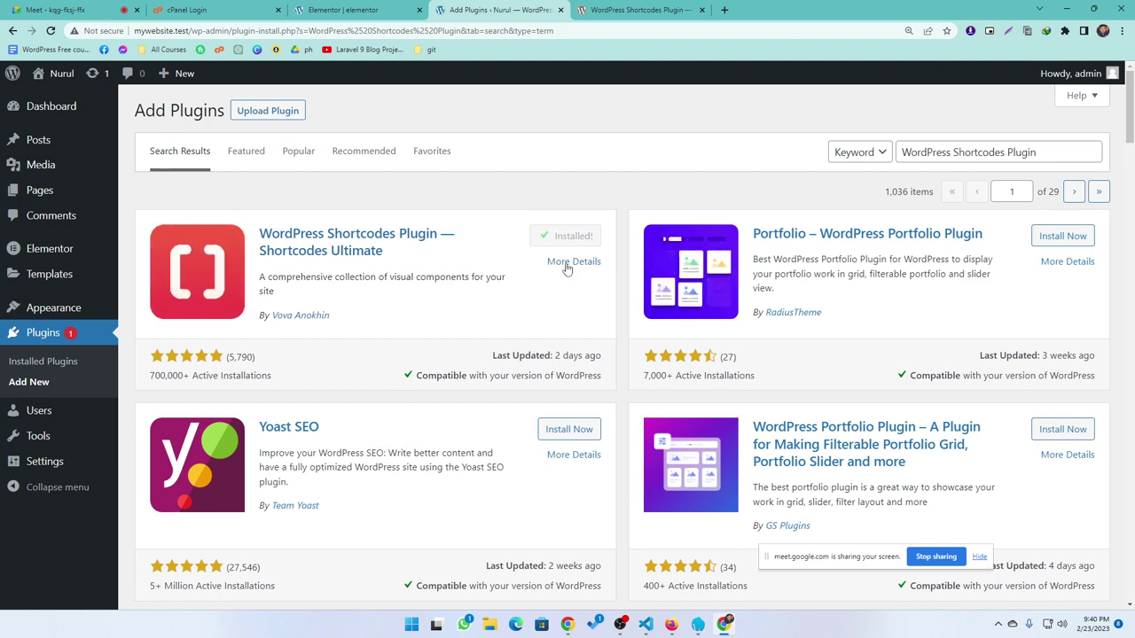
pyautogui.click(575, 236)
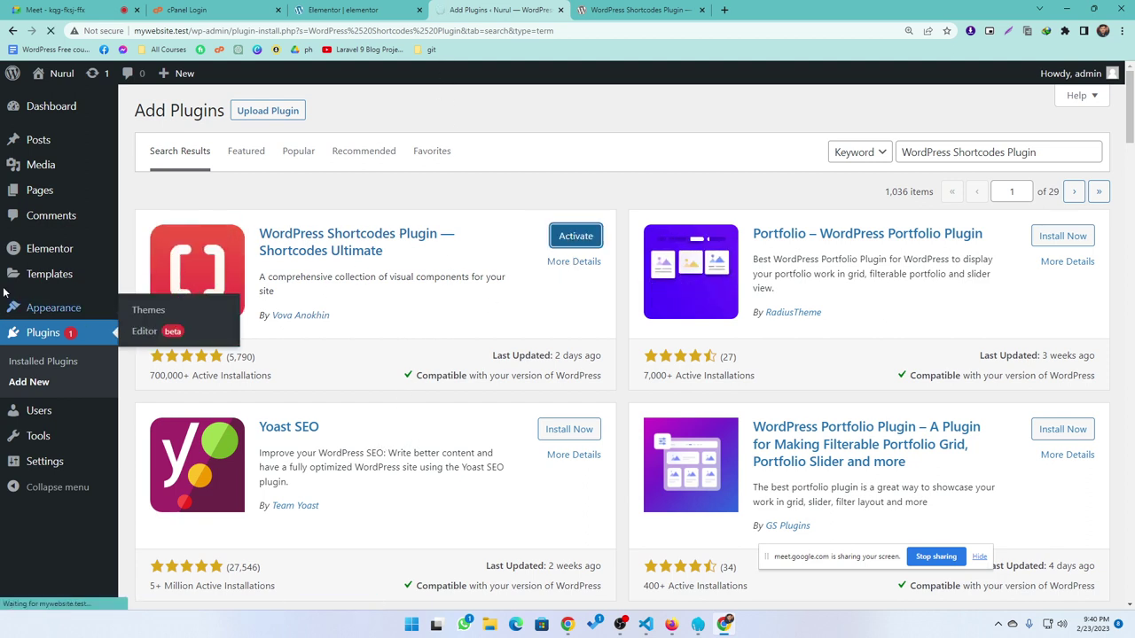
pyautogui.moveTo(50, 288)
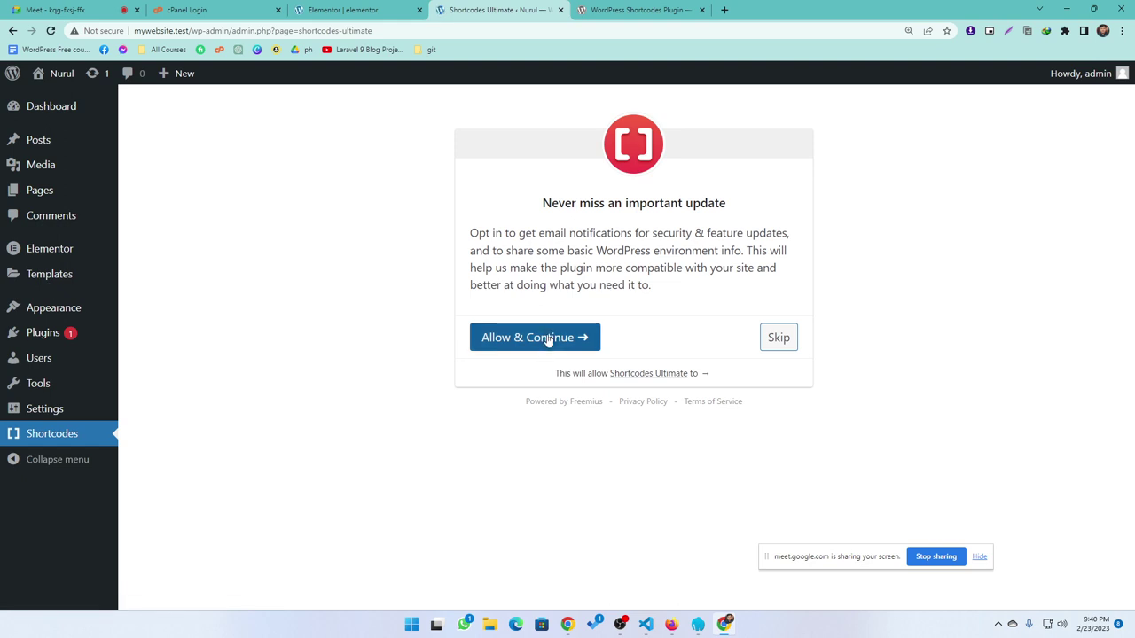
pyautogui.click(773, 341)
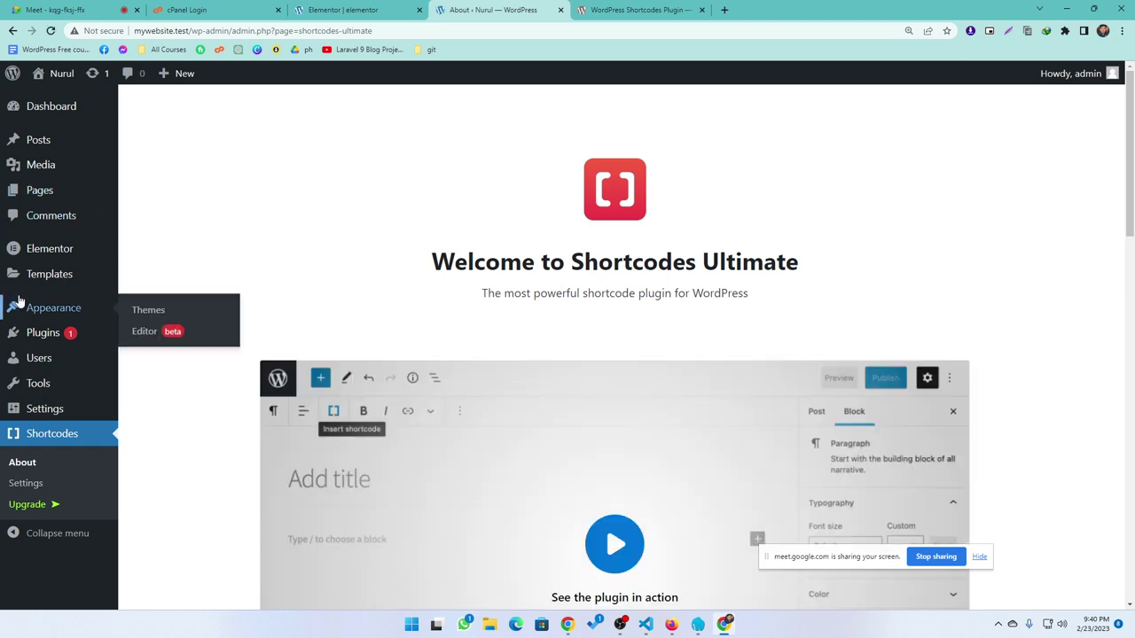
# Step: View the saved templates and the pages list, and return to the Shortcodes Ultimate about page
pyautogui.click(42, 277)
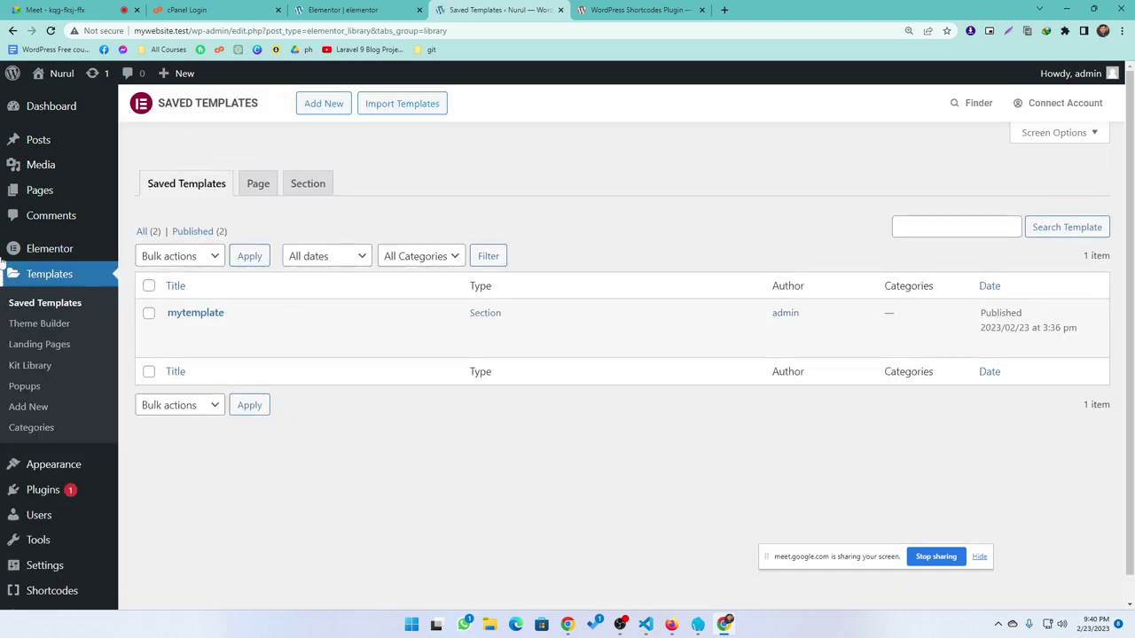
pyautogui.click(37, 193)
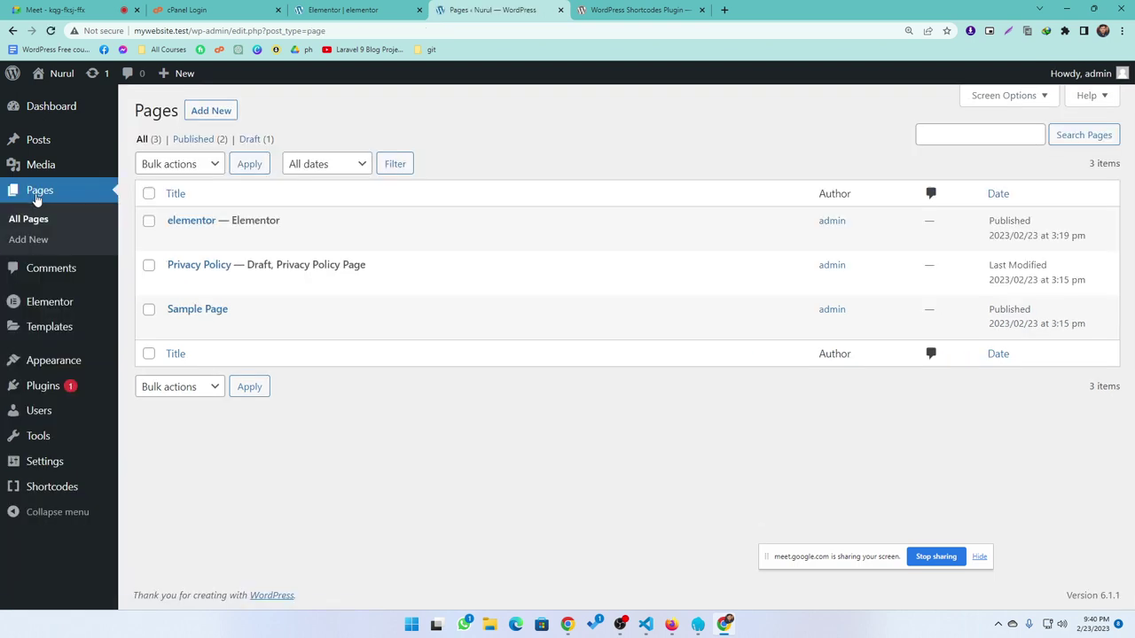
pyautogui.click(69, 492)
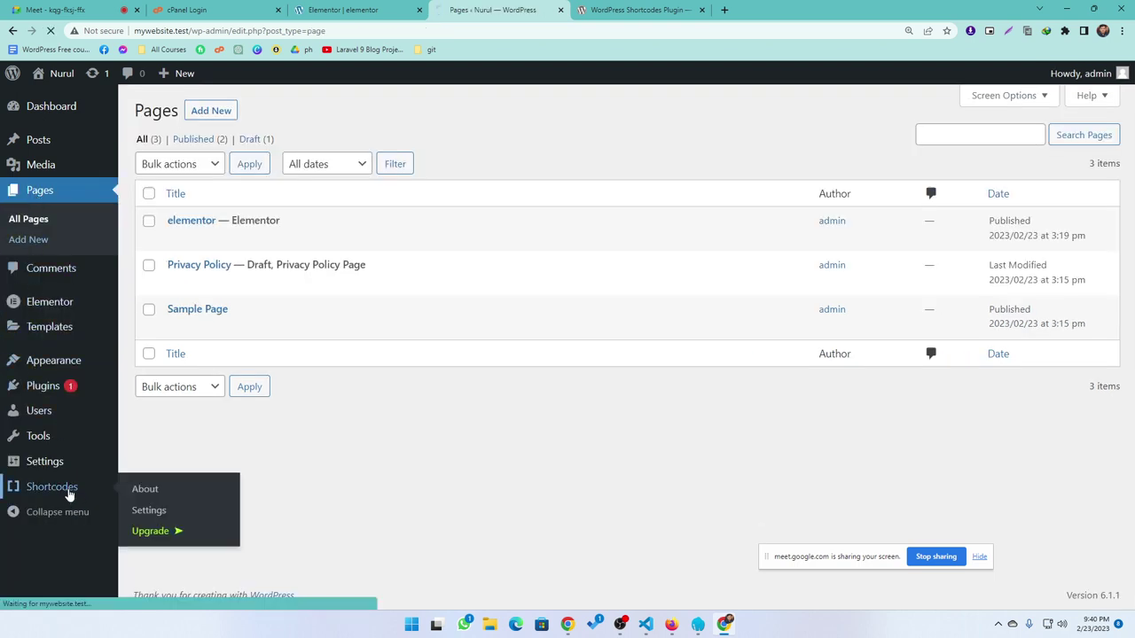
# Step: Briefly play the Shortcodes Ultimate intro video and examine the page's included shortcodes, PRO features and help links
pyautogui.scroll(-3, 524, 434)
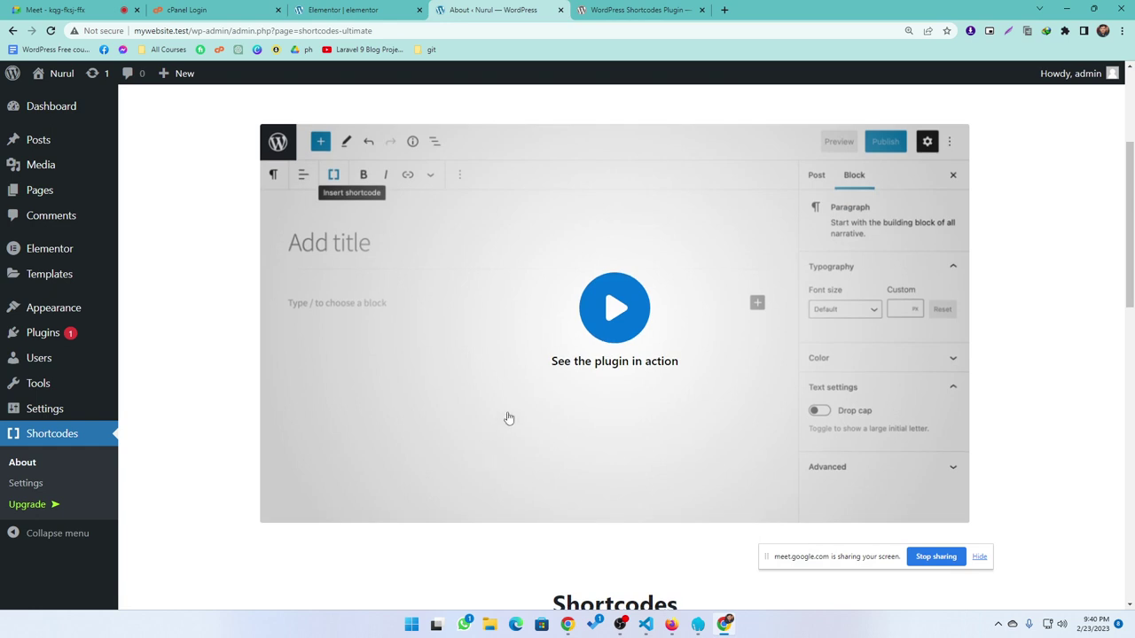
pyautogui.click(614, 308)
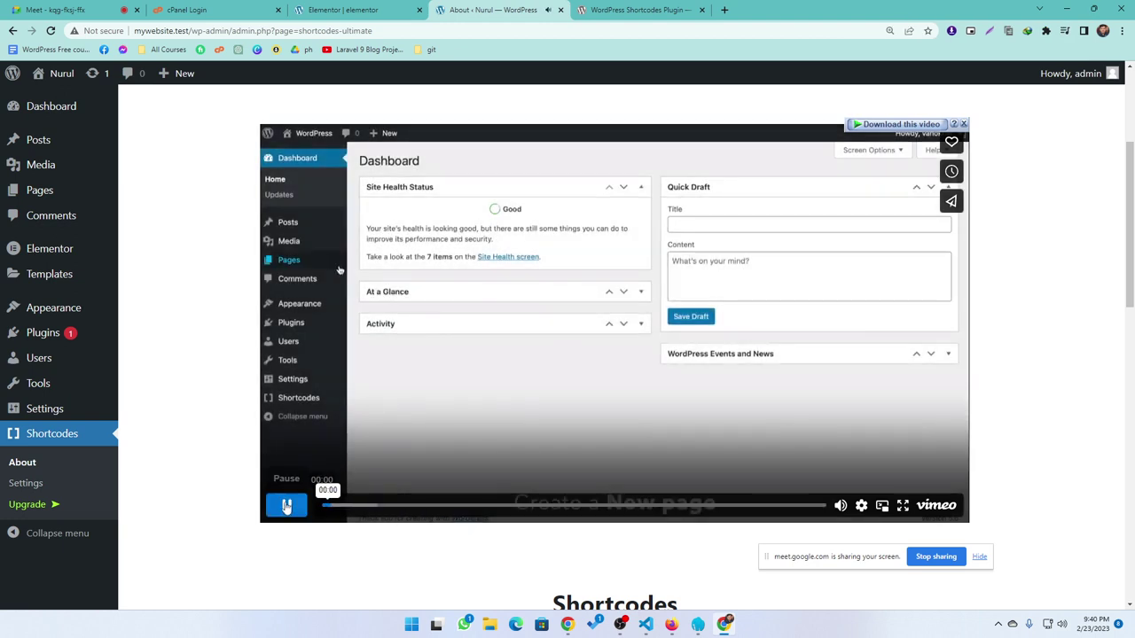
pyautogui.click(286, 504)
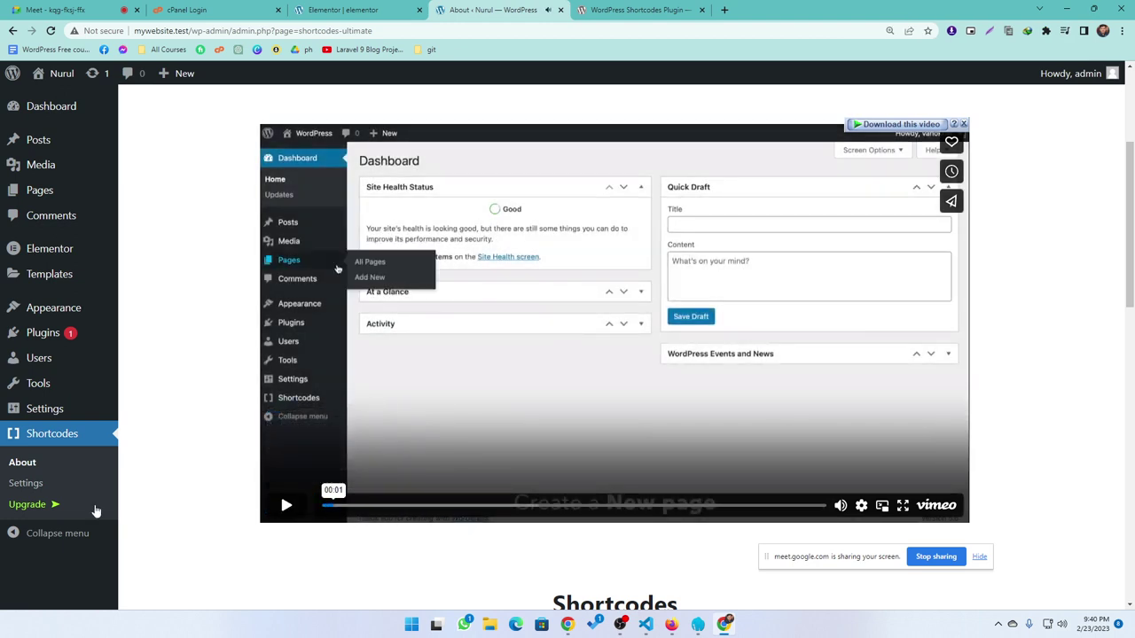
pyautogui.click(50, 432)
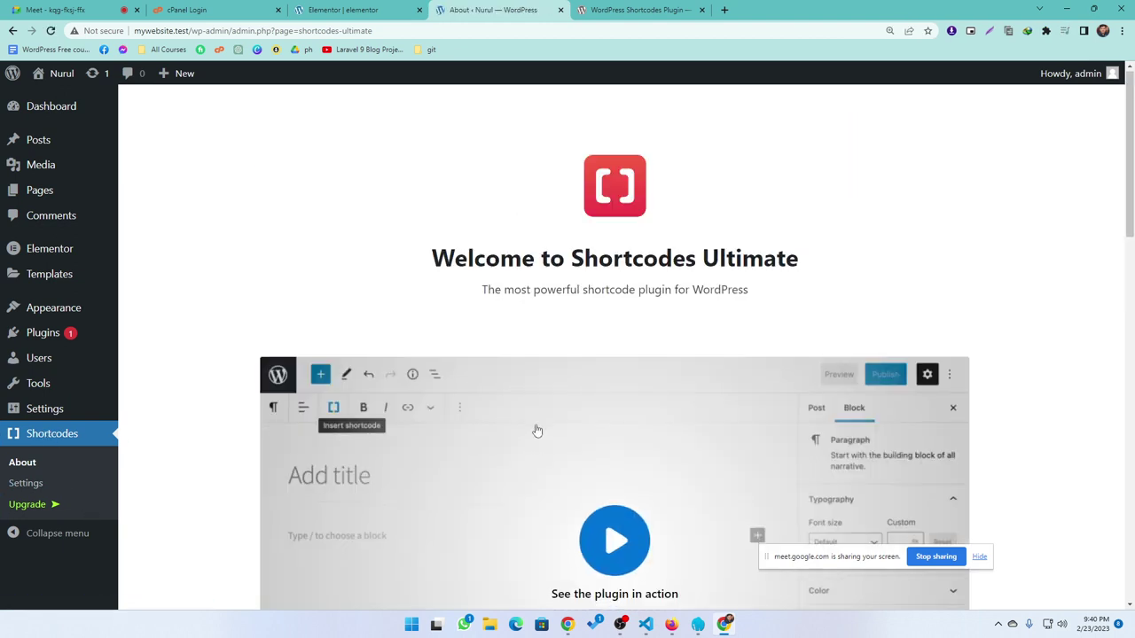
pyautogui.scroll(-12, 537, 431)
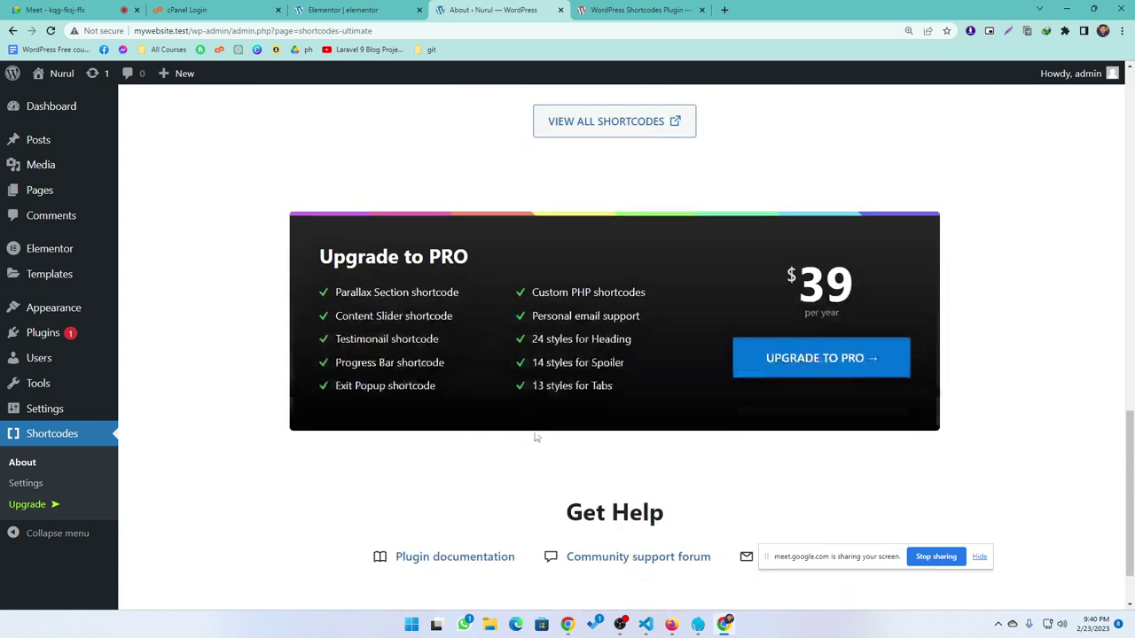
pyautogui.scroll(-1, 536, 437)
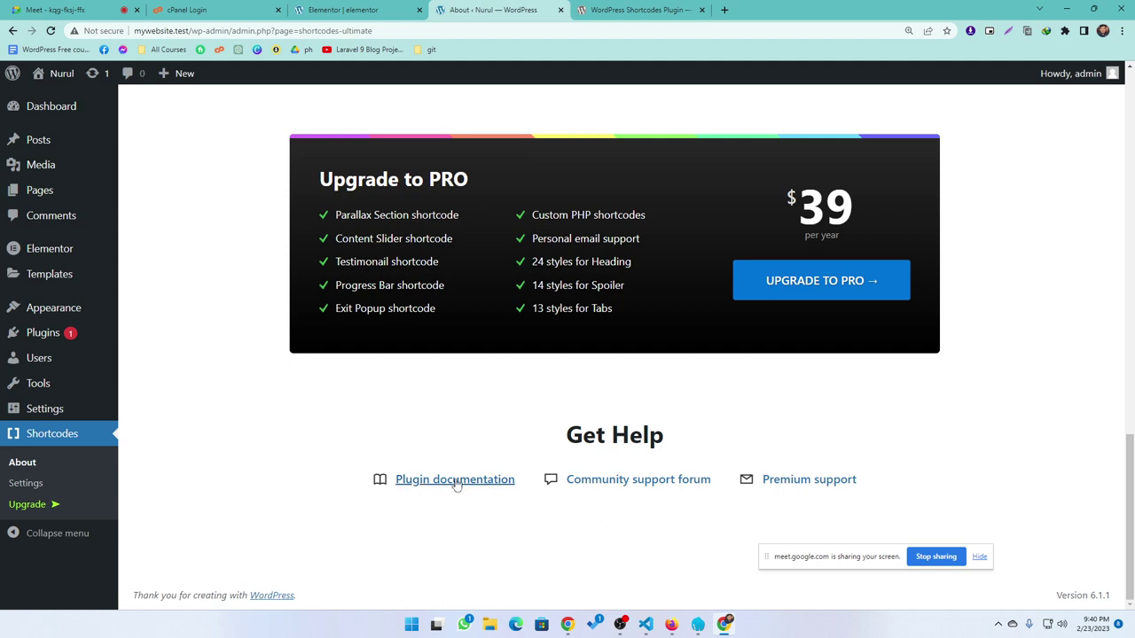
pyautogui.scroll(5, 458, 470)
pyautogui.scroll(1, 458, 466)
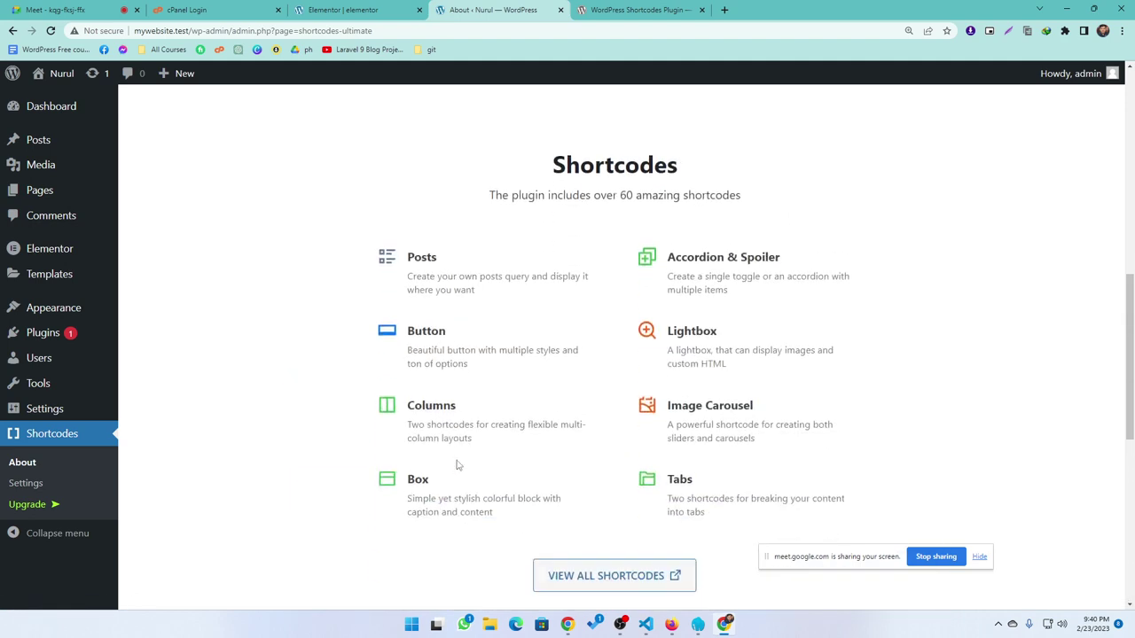
# Step: Close the Shortcodes Ultimate about page and return to the page open in the Elementor editor
pyautogui.click(561, 10)
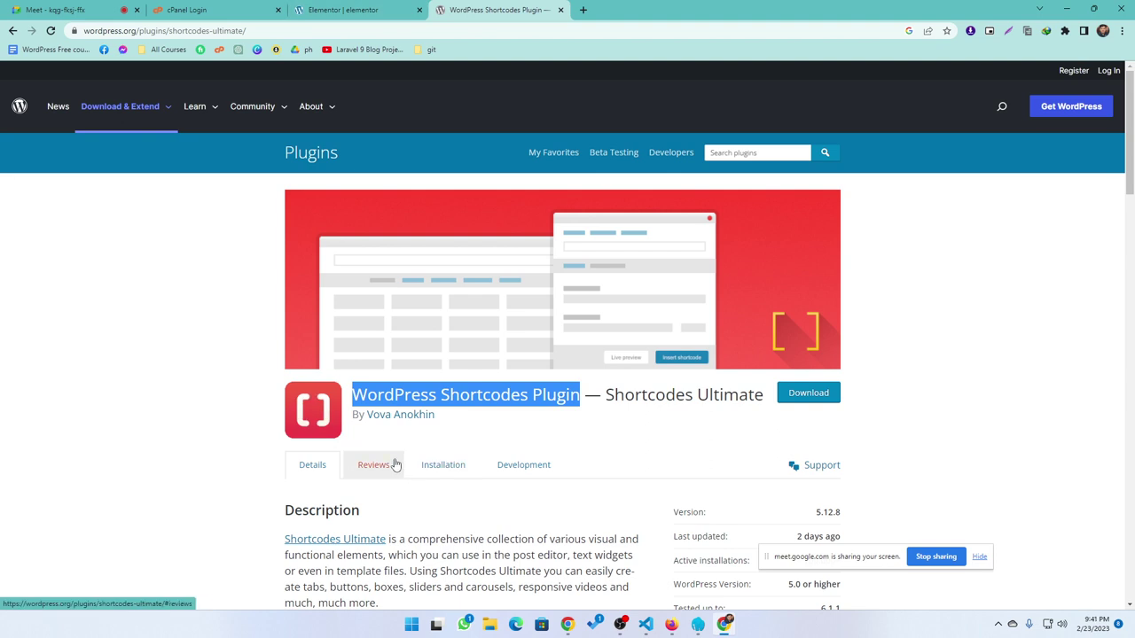
pyautogui.click(102, 330)
pyautogui.click(342, 10)
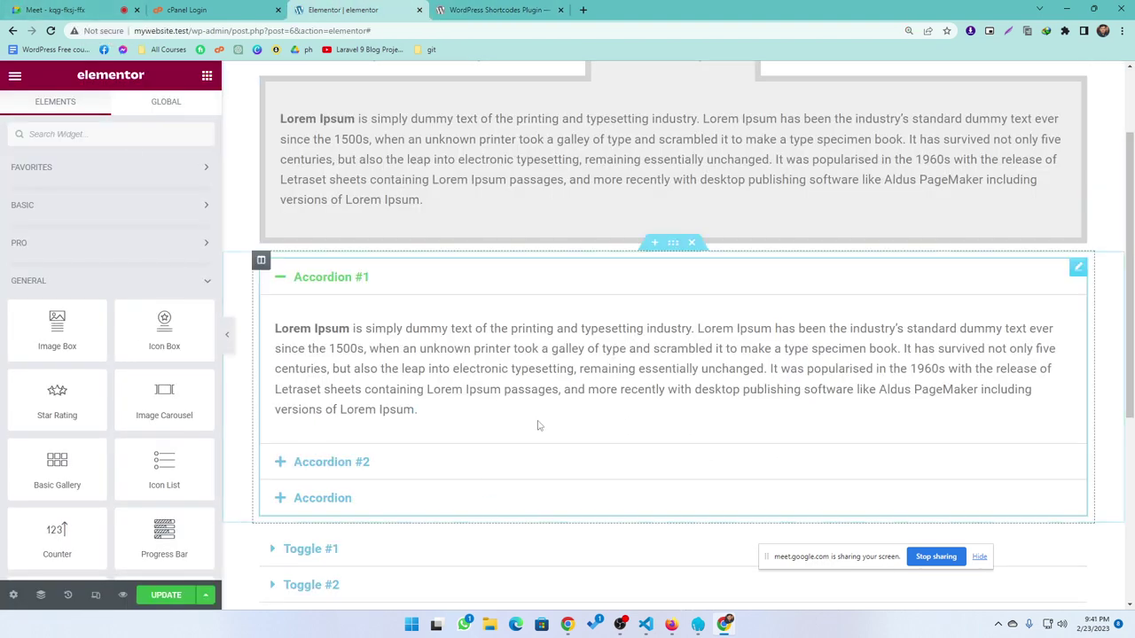
# Step: Add an HTML widget to the empty middle column of the three-column section beneath the toggles
pyautogui.scroll(-4, 537, 423)
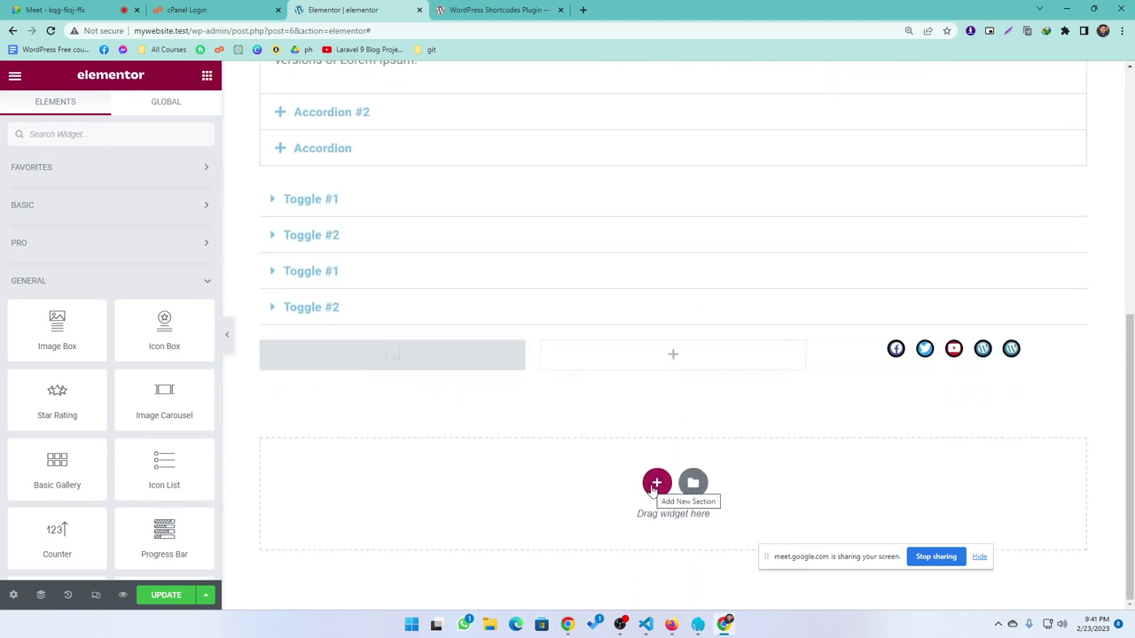
pyautogui.click(656, 482)
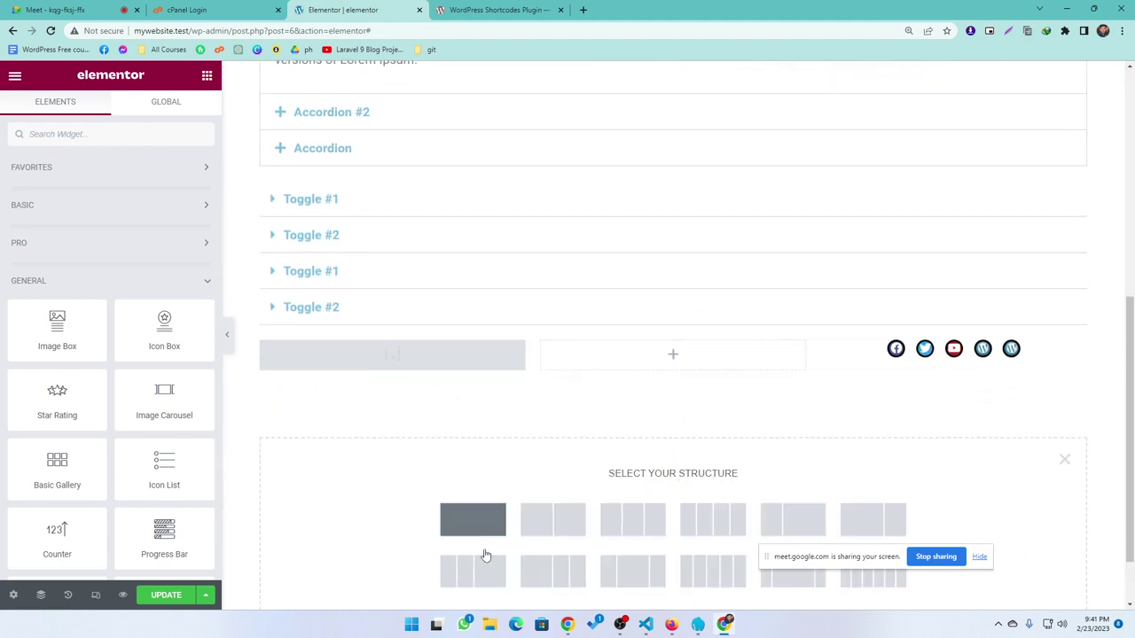
pyautogui.scroll(-3, 124, 523)
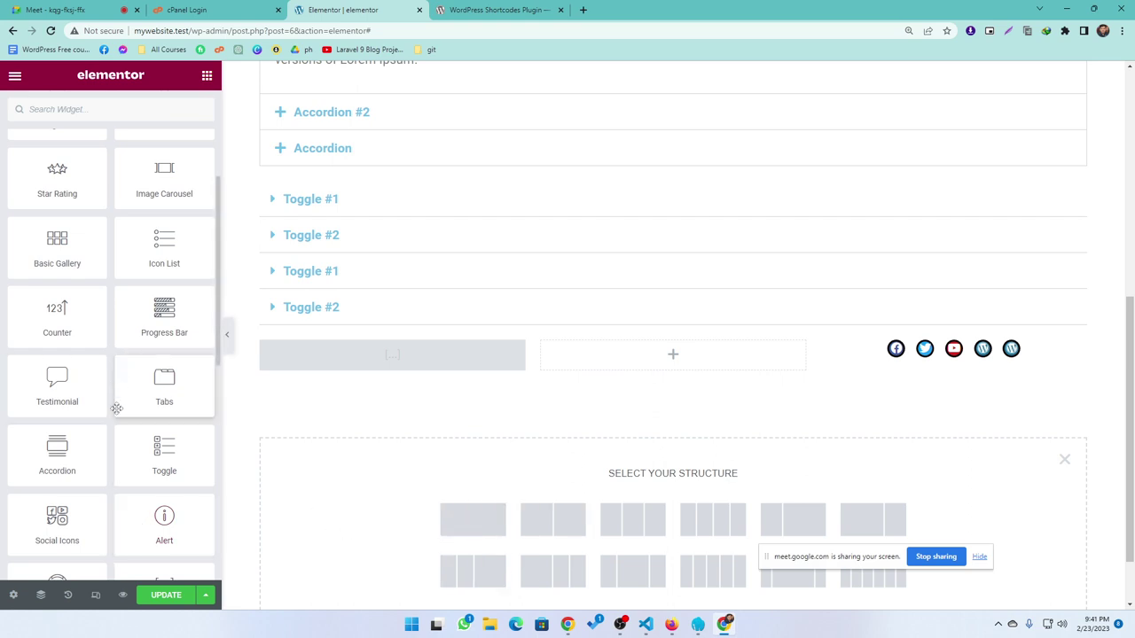
pyautogui.scroll(-2, 97, 395)
pyautogui.scroll(-1, 56, 456)
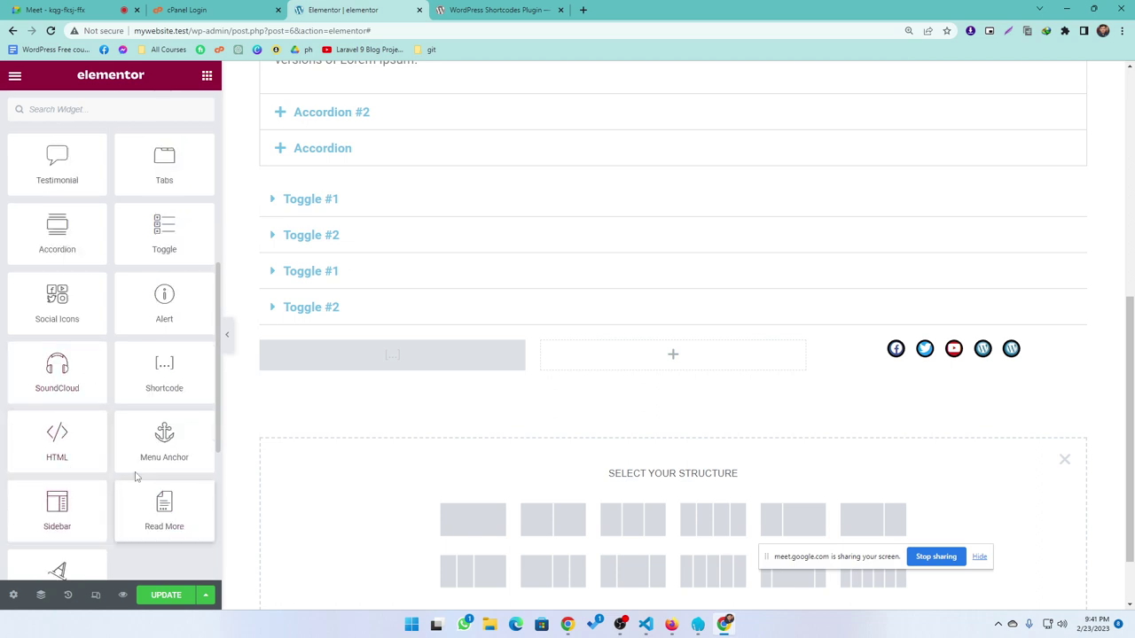
pyautogui.moveTo(53, 440); pyautogui.dragTo(678, 364)
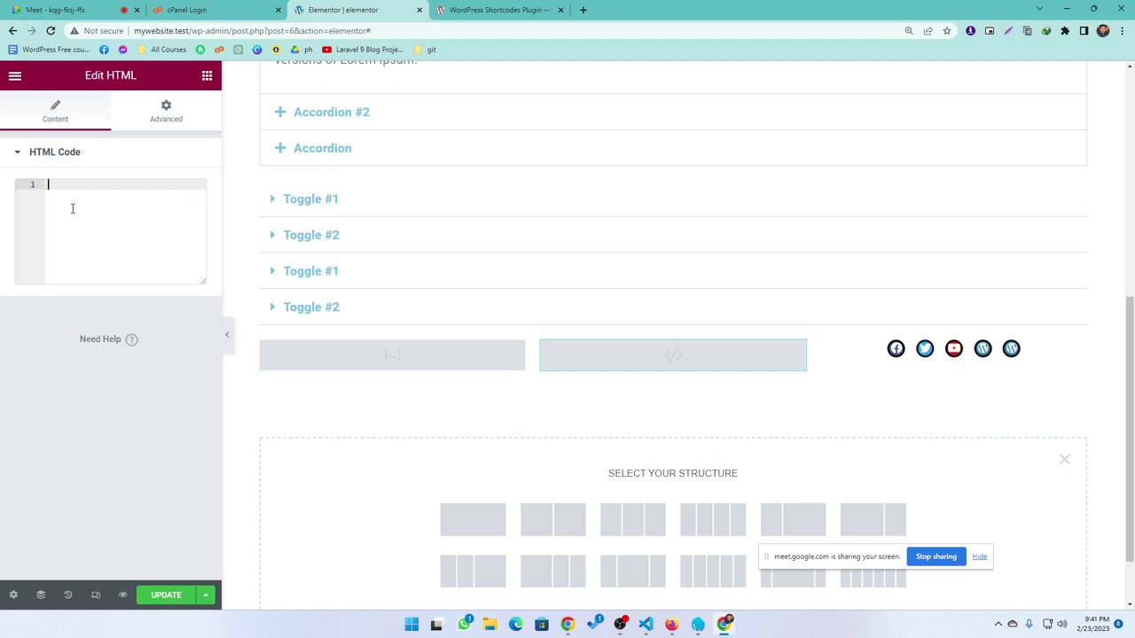
# Step: Enter <h3>Hello World</h3> as the HTML widget's code and start a second line below it
pyautogui.write('h3')
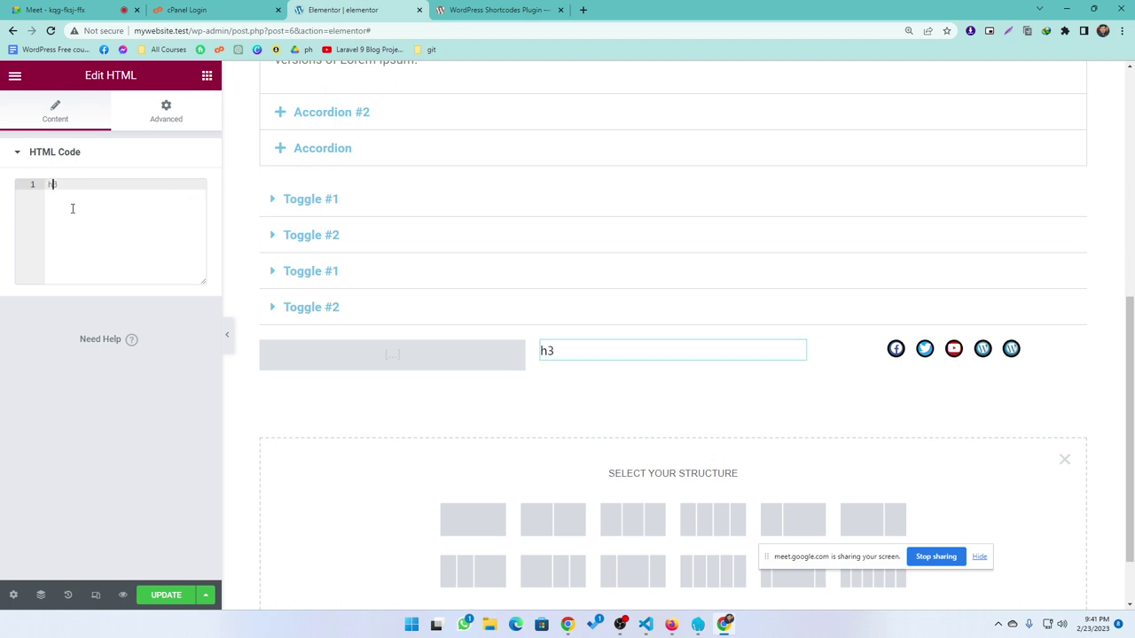
pyautogui.write('<')
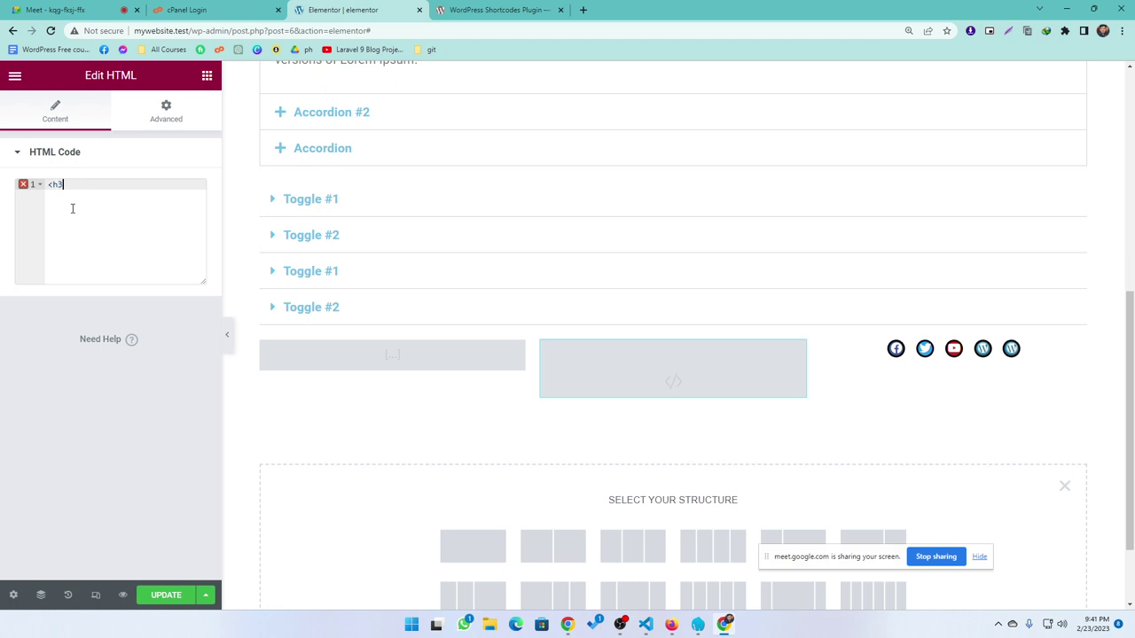
pyautogui.write('>e')
pyautogui.press('BackSpace')
pyautogui.write('Hel')
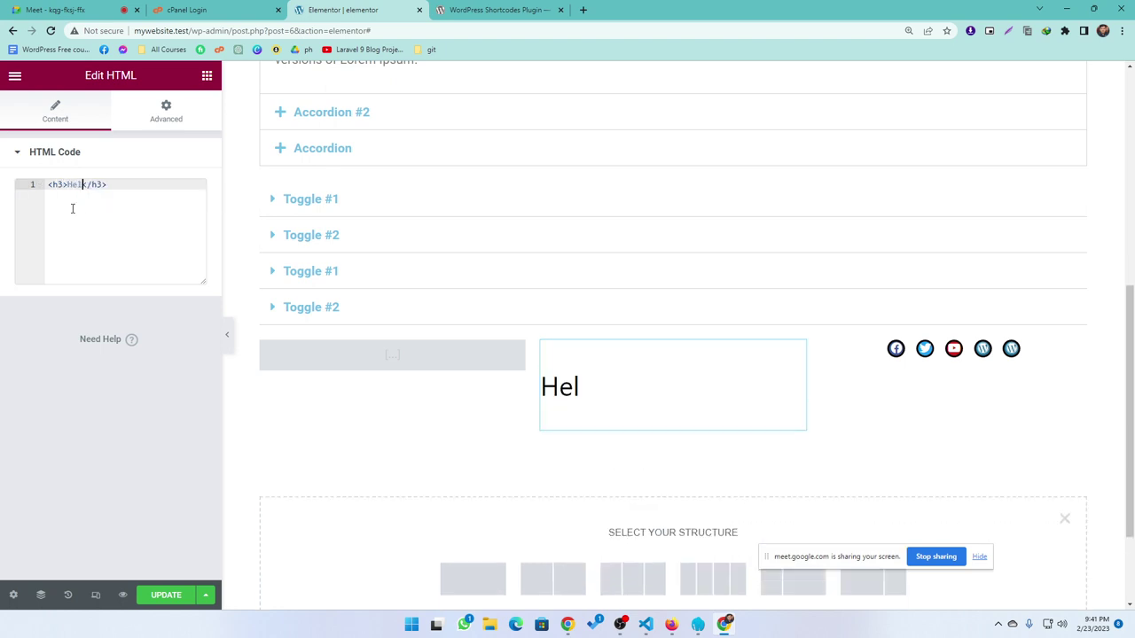
pyautogui.write('lo Wordp')
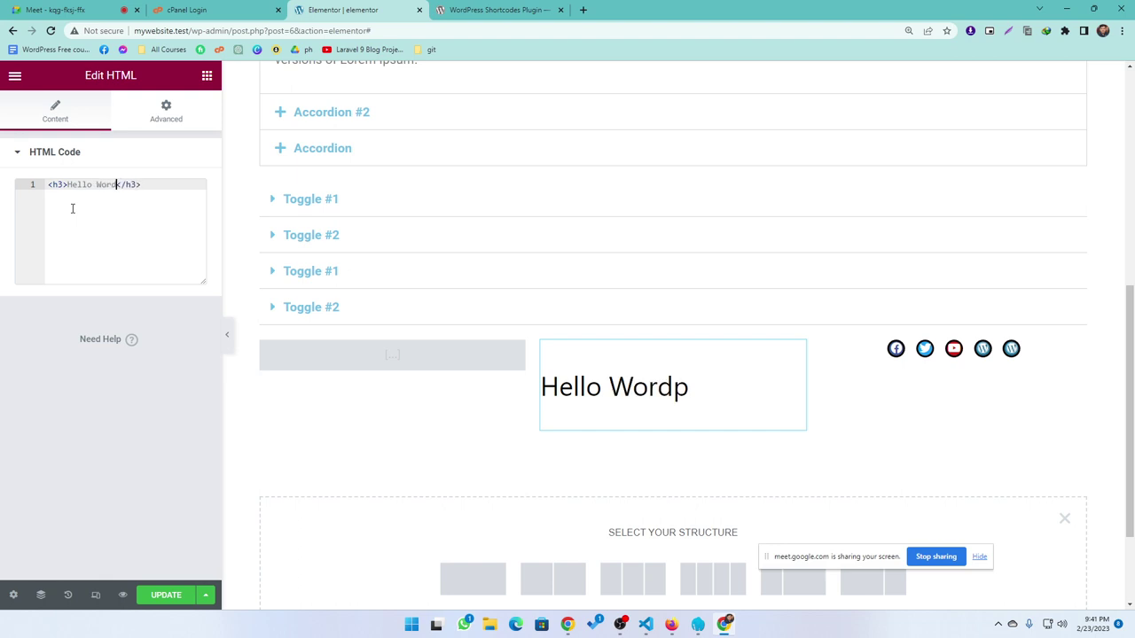
pyautogui.press('BackSpace')
pyautogui.press('BackSpace')
pyautogui.moveTo(152, 183); pyautogui.dragTo(63, 185)
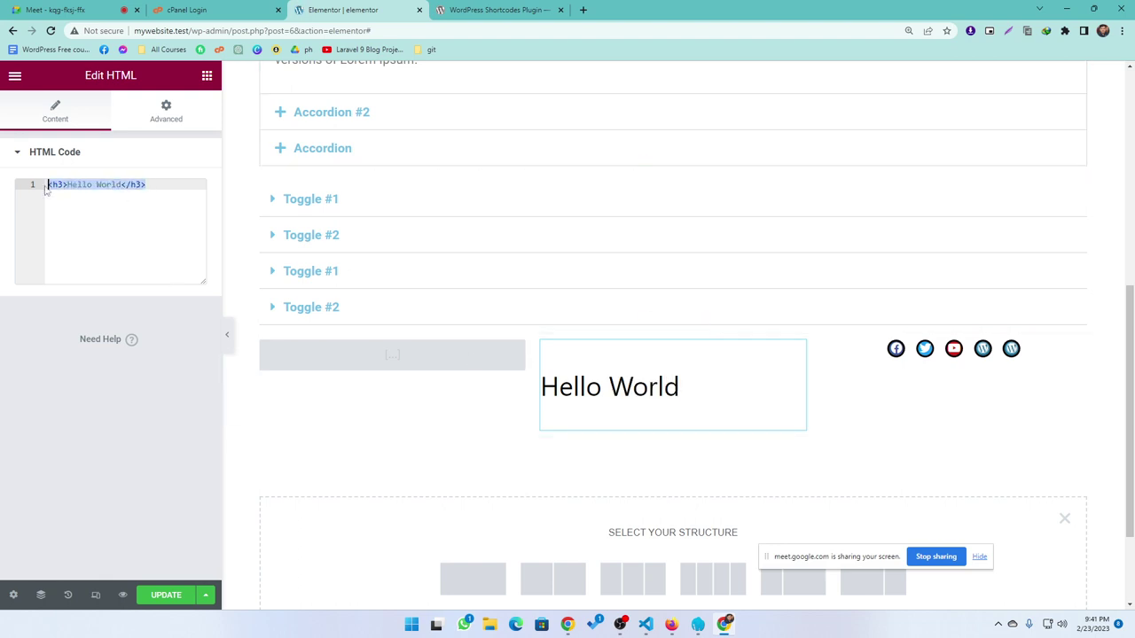
pyautogui.click(140, 212)
pyautogui.press('Return')
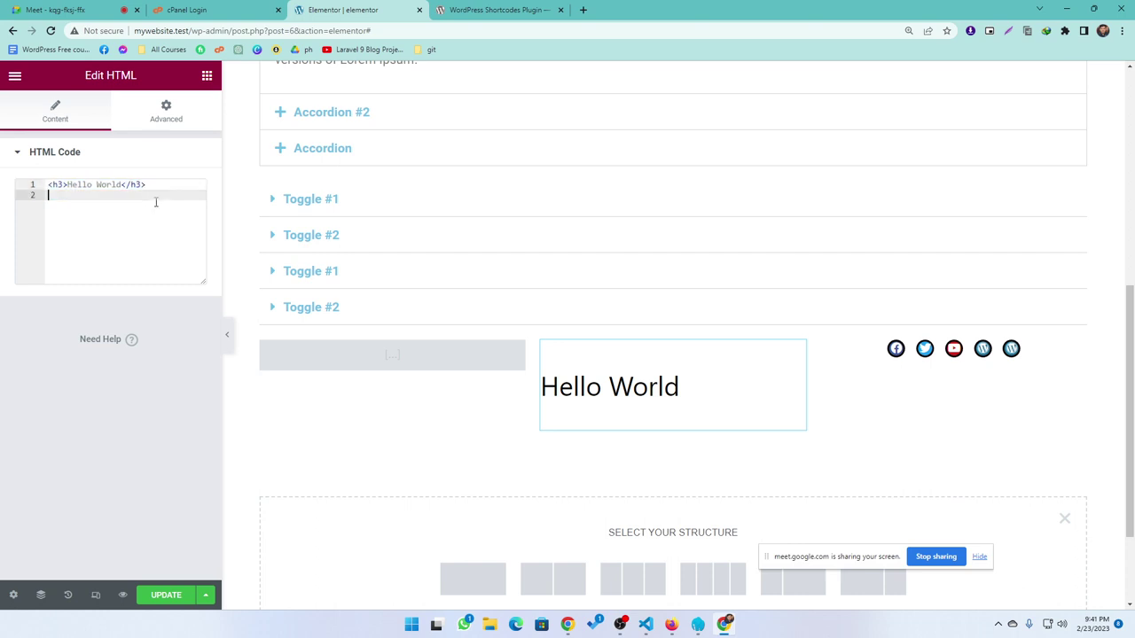
# Step: Enter an opening <a> tag on the second line of the HTML widget's code
pyautogui.write('a')
pyautogui.press('BackSpace')
pyautogui.write('<a>')
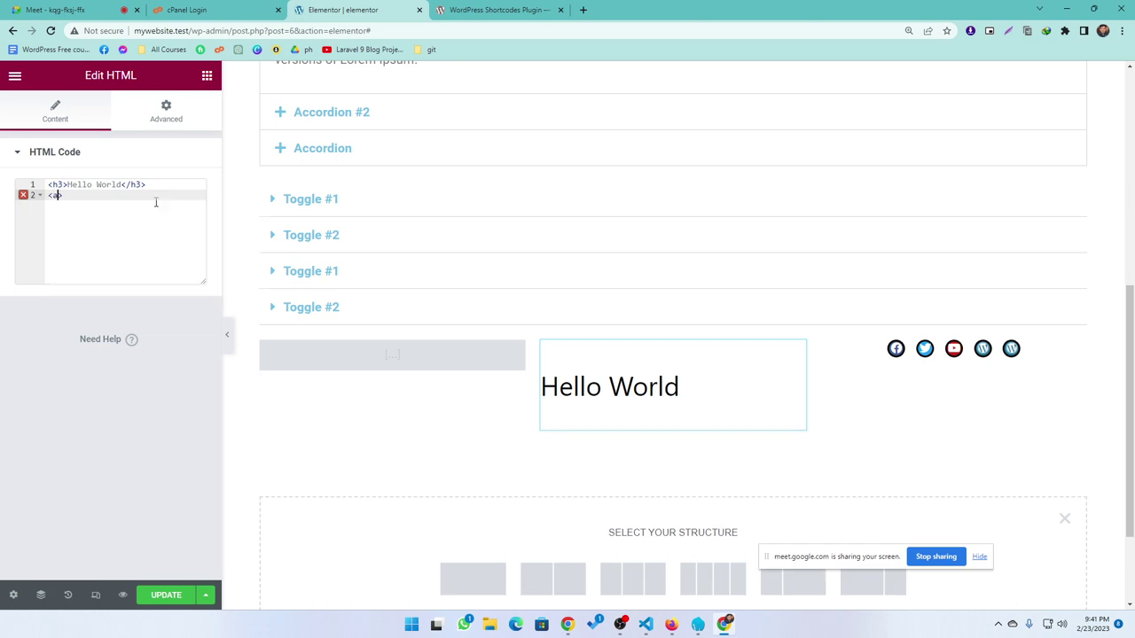
pyautogui.press('BackSpace')
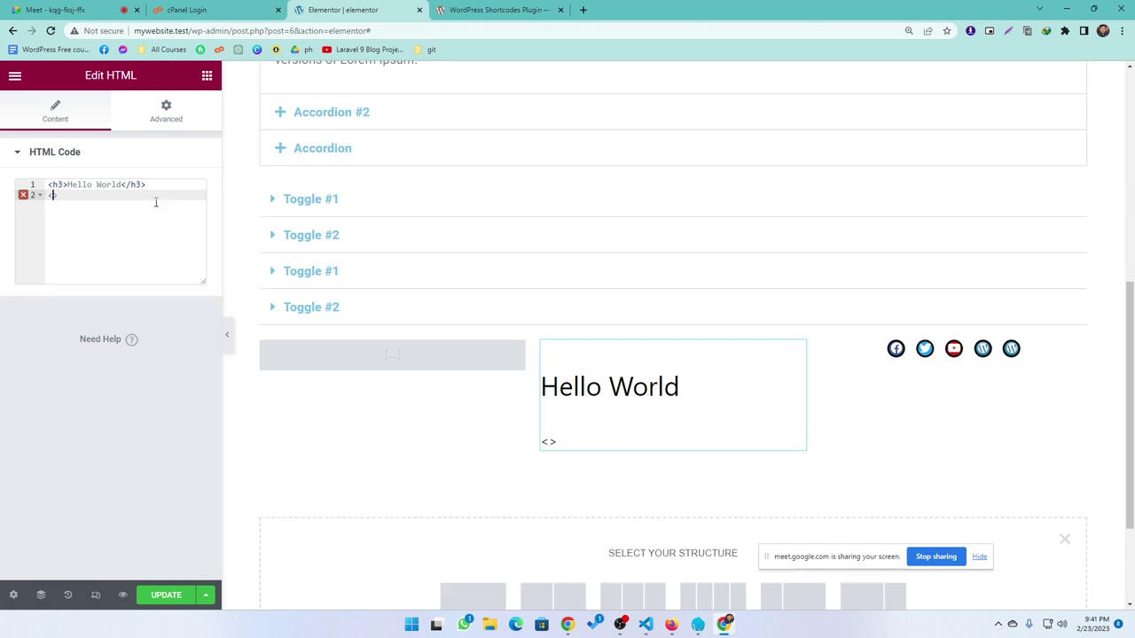
pyautogui.write('a')
pyautogui.press('Return')
pyautogui.press('BackSpace')
pyautogui.press('BackSpace')
pyautogui.press('BackSpace')
pyautogui.press('BackSpace')
pyautogui.press('BackSpace')
pyautogui.press('BackSpace')
pyautogui.press('BackSpace')
pyautogui.write('a')
pyautogui.press('Down')
pyautogui.press('Down')
pyautogui.press('Down')
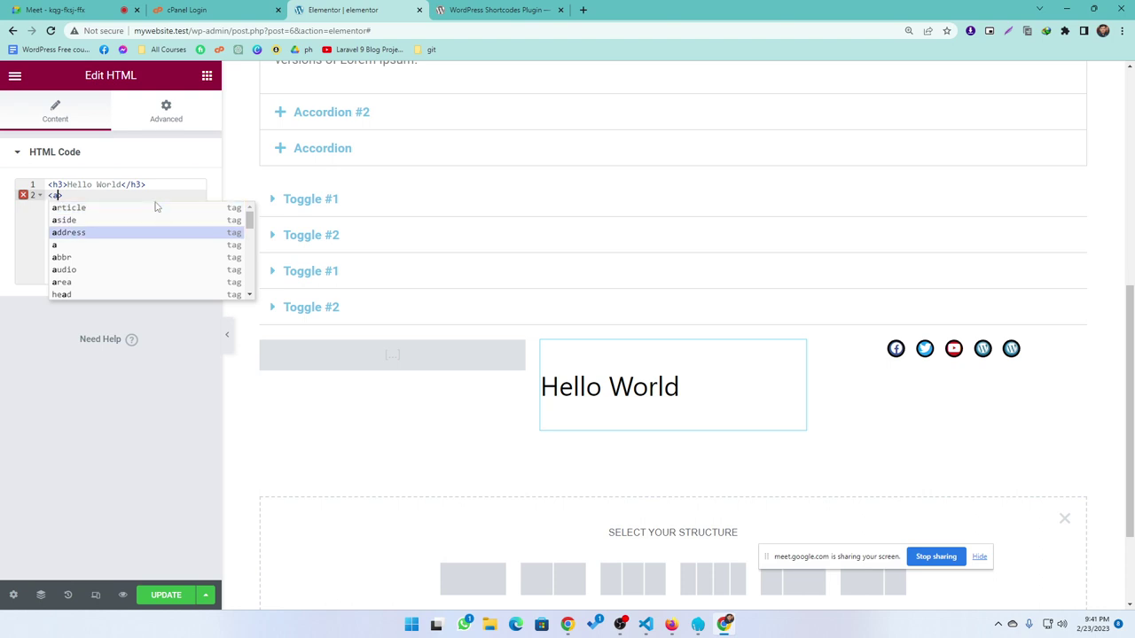
pyautogui.press('Return')
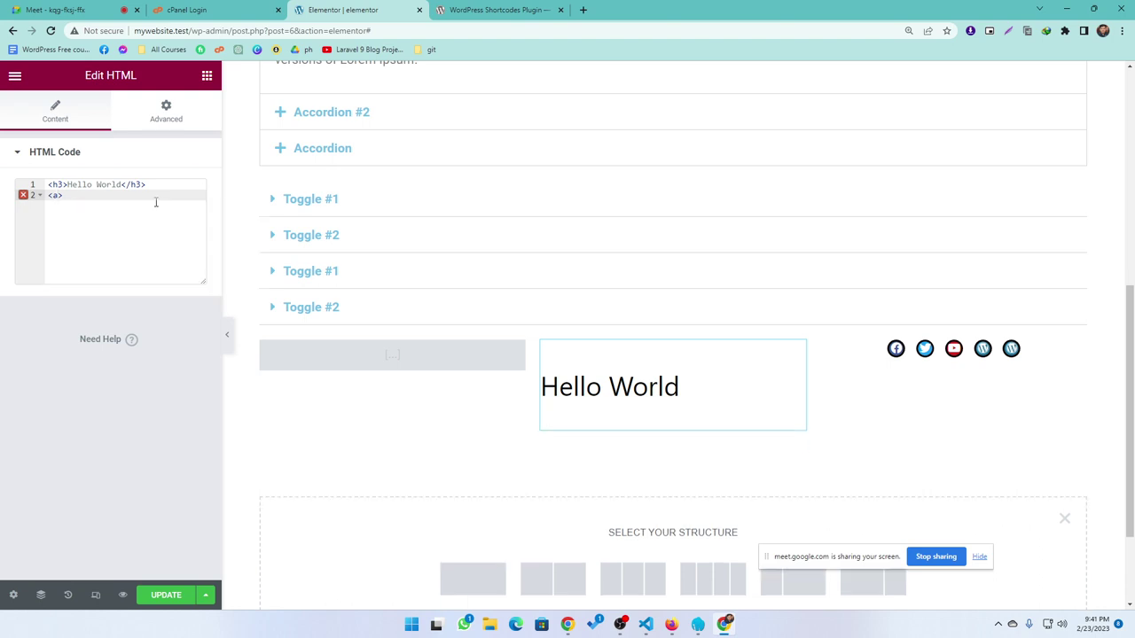
# Step: Add the link text hi and the closing </a> tag to the second code line
pyautogui.write('<')
pyautogui.write('/')
pyautogui.write('s')
pyautogui.press('BackSpace')
pyautogui.write('hi')
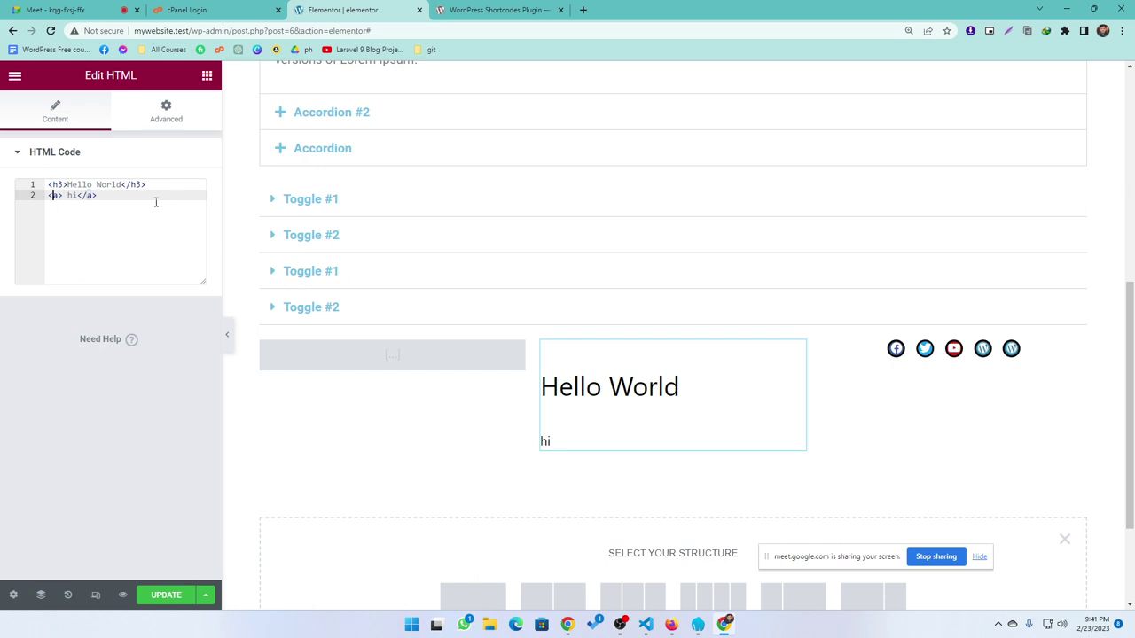
pyautogui.write('at')
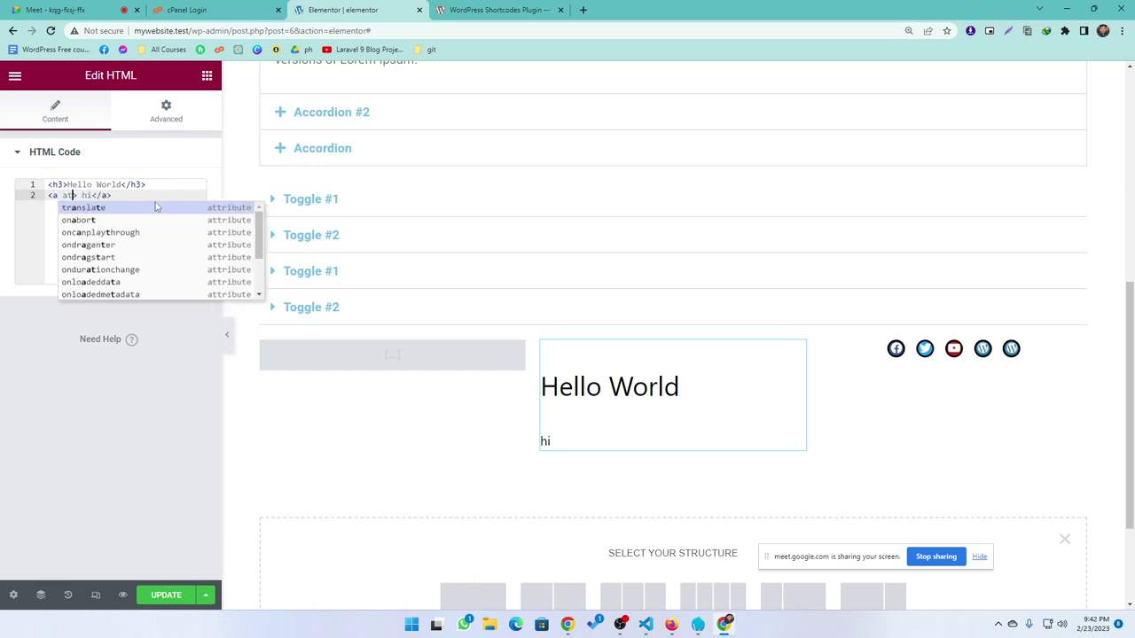
pyautogui.press('BackSpace')
pyautogui.press('BackSpace')
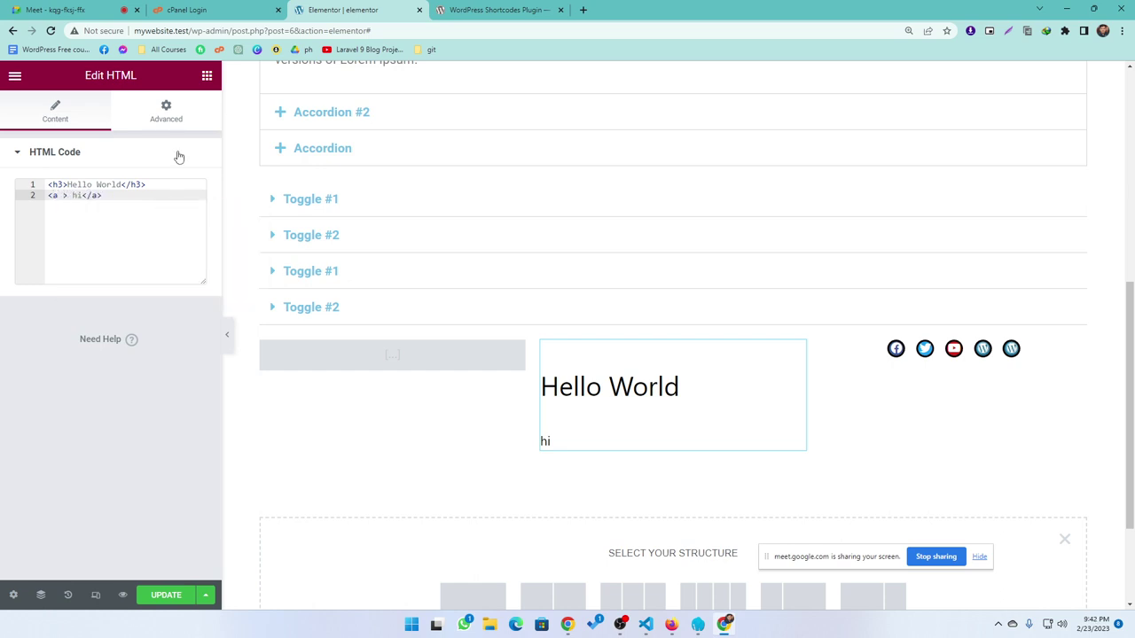
# Step: Clear all code from the HTML widget
pyautogui.moveTo(111, 202); pyautogui.dragTo(42, 181)
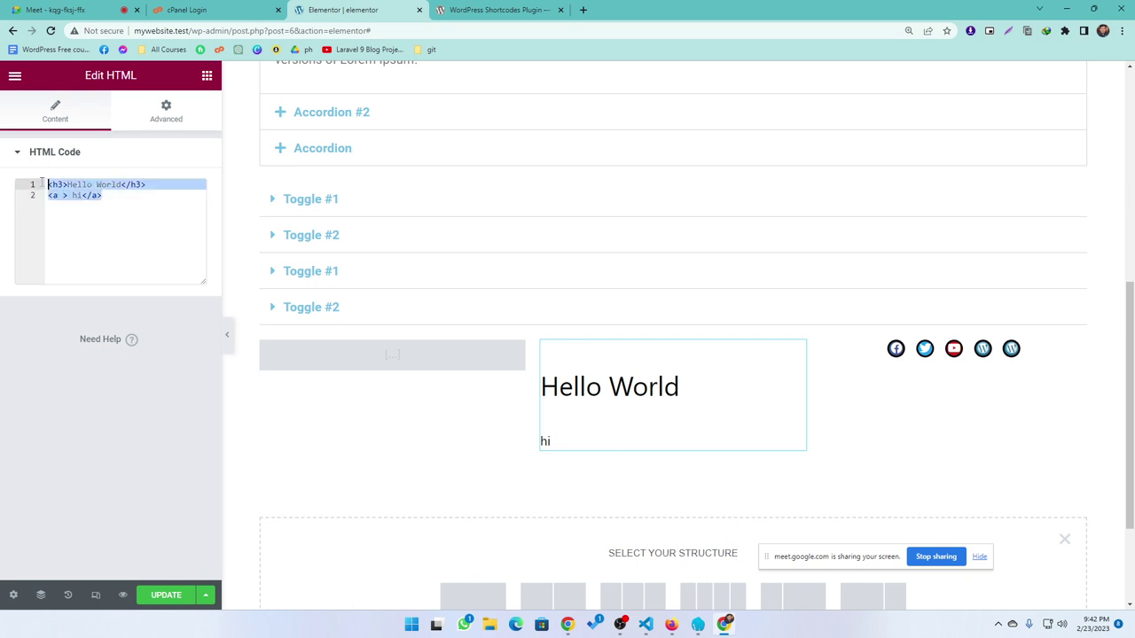
pyautogui.click(154, 228)
pyautogui.hotkey('ctrl', 'a')
pyautogui.press('BackSpace')
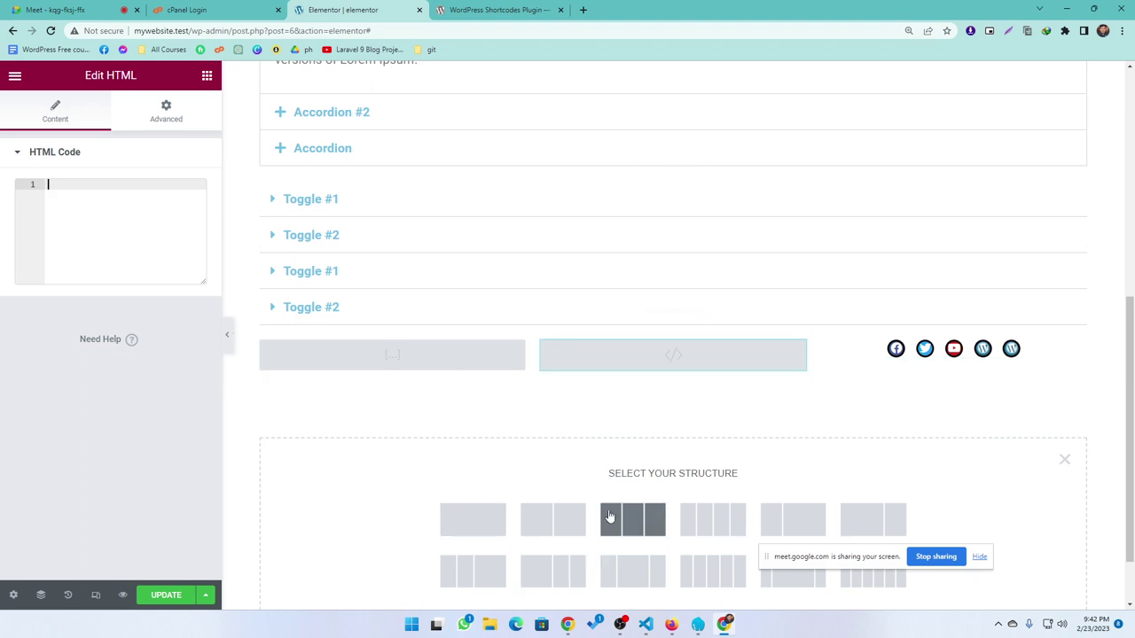
pyautogui.click(496, 9)
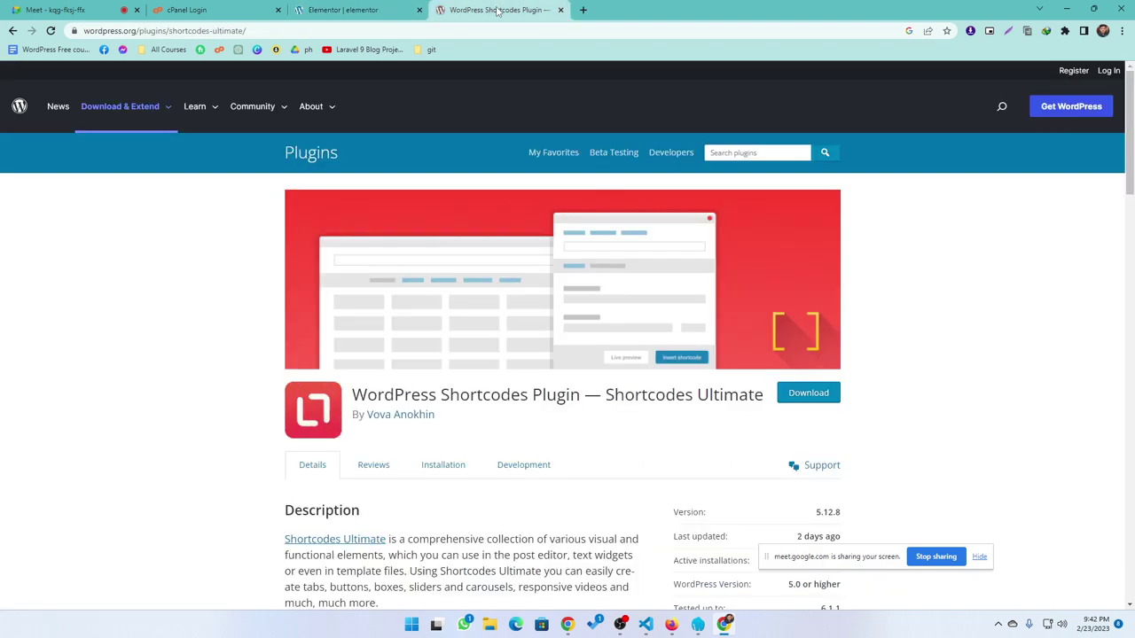
pyautogui.click(355, 11)
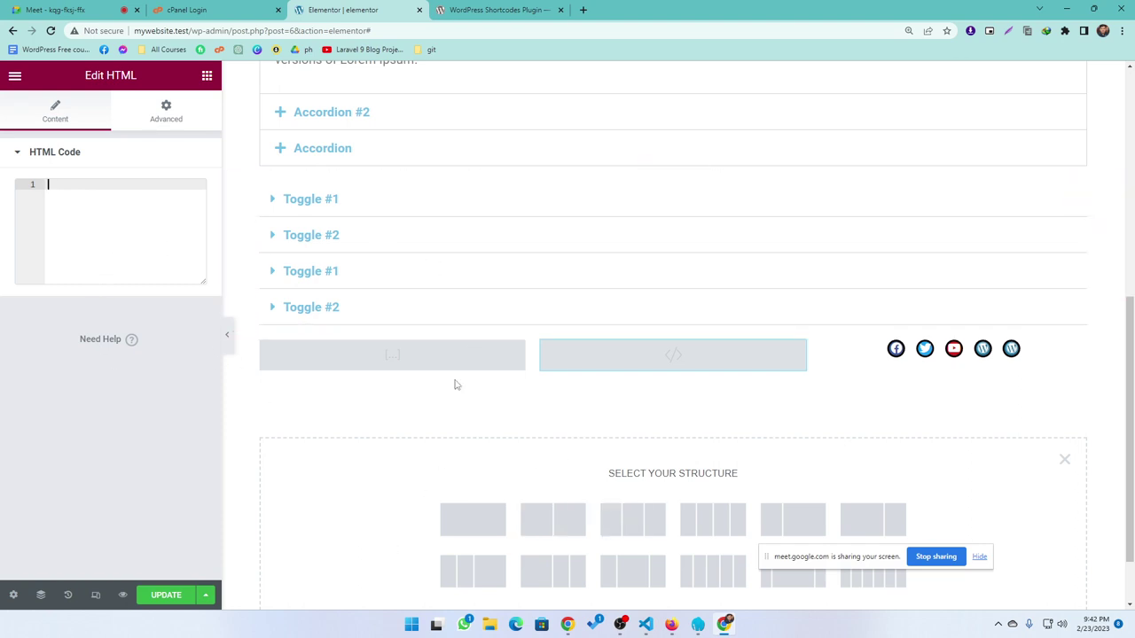
# Step: Add a Menu Anchor widget between the alert and the tabs near the beginning of the page
pyautogui.click(207, 76)
pyautogui.scroll(-6, 84, 469)
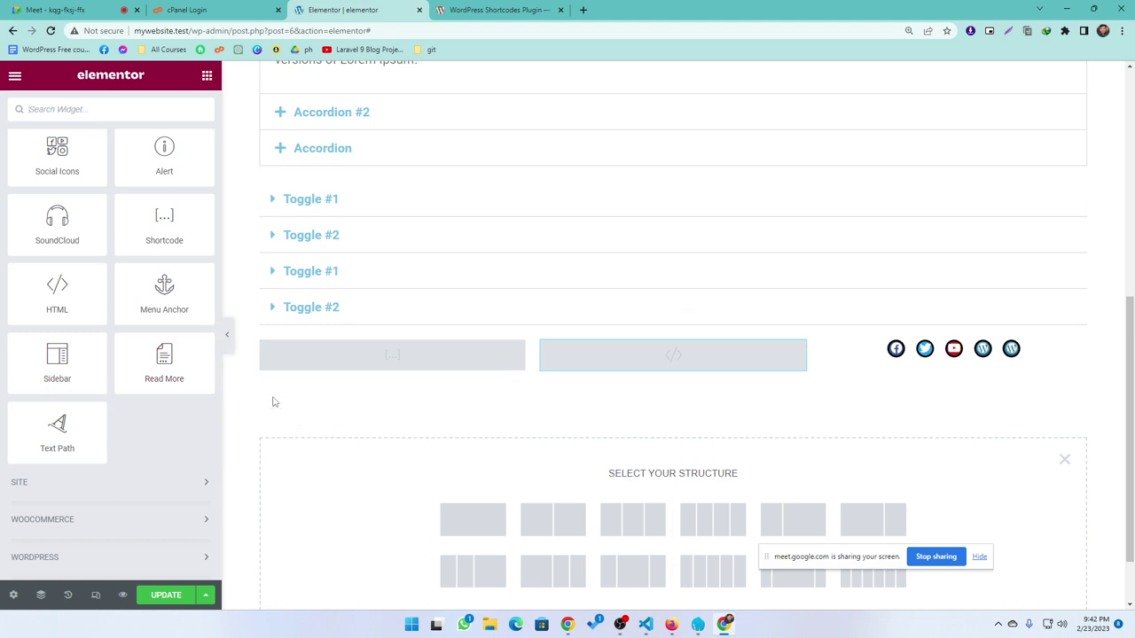
pyautogui.scroll(3, 432, 350)
pyautogui.scroll(-3, 443, 372)
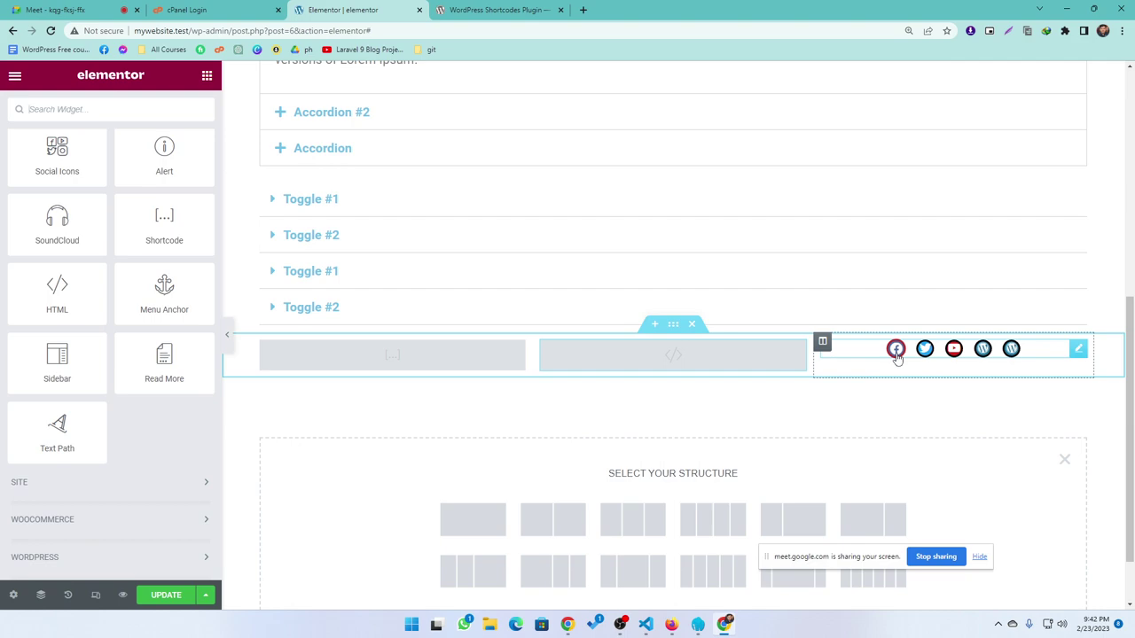
pyautogui.scroll(5, 555, 435)
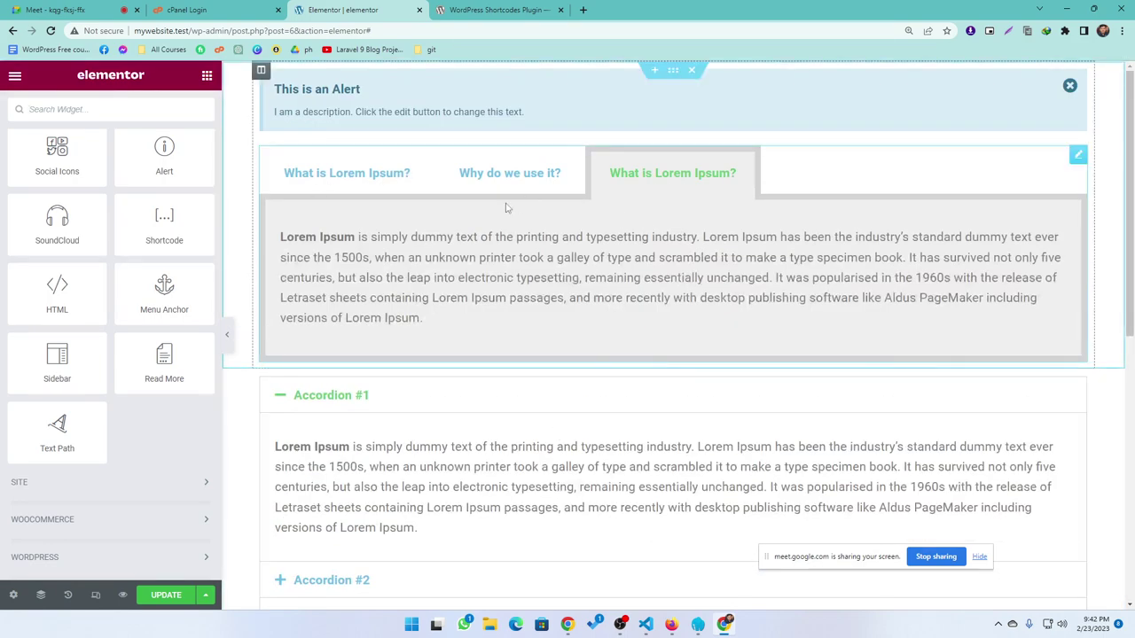
pyautogui.scroll(-5, 666, 325)
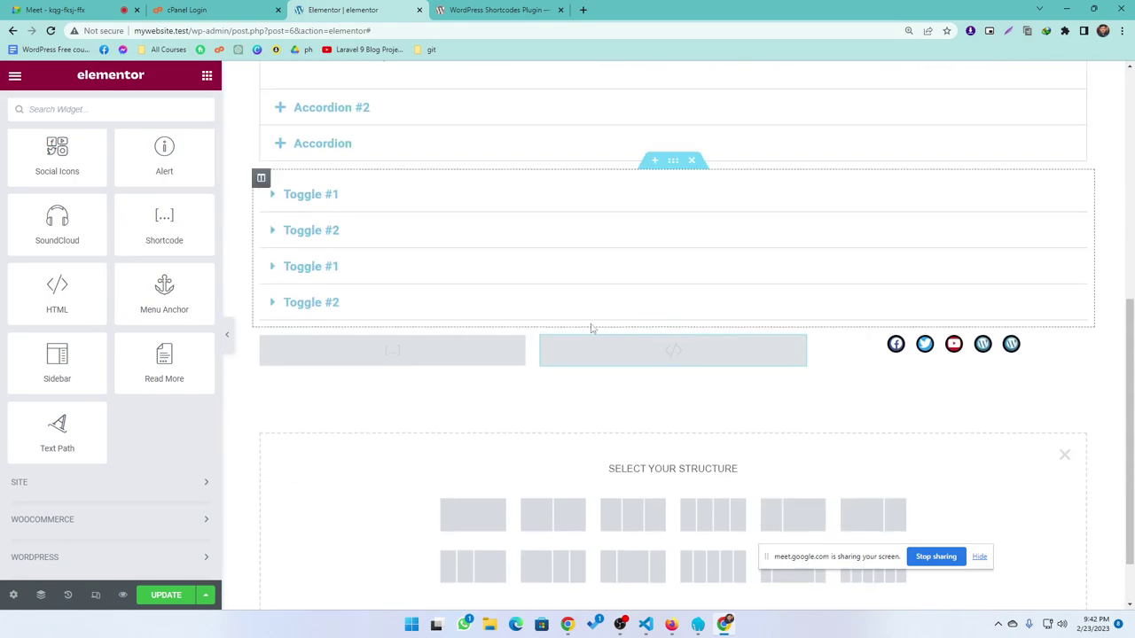
pyautogui.scroll(5, 593, 329)
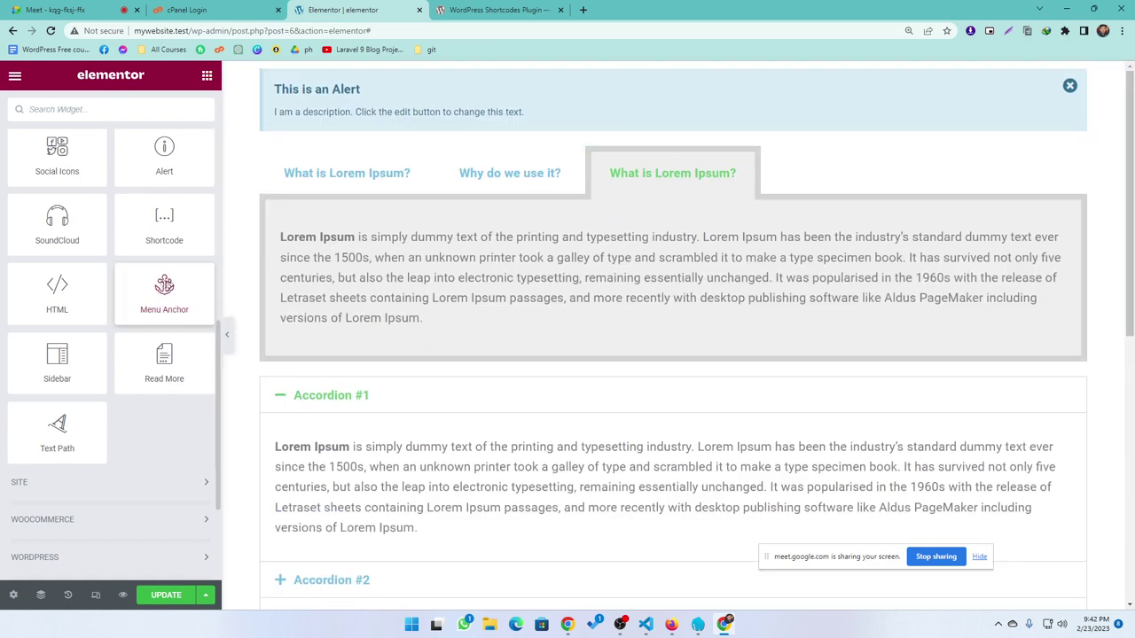
pyautogui.moveTo(164, 292); pyautogui.dragTo(536, 169)
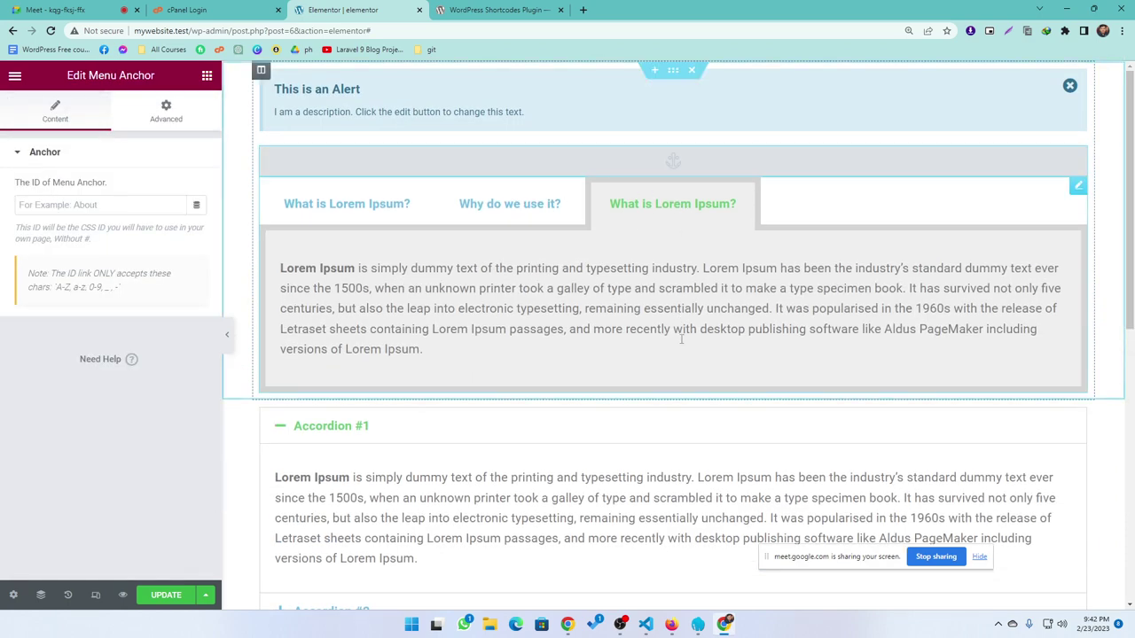
# Step: Set the ID of the new menu anchor to tab
pyautogui.scroll(-10, 681, 339)
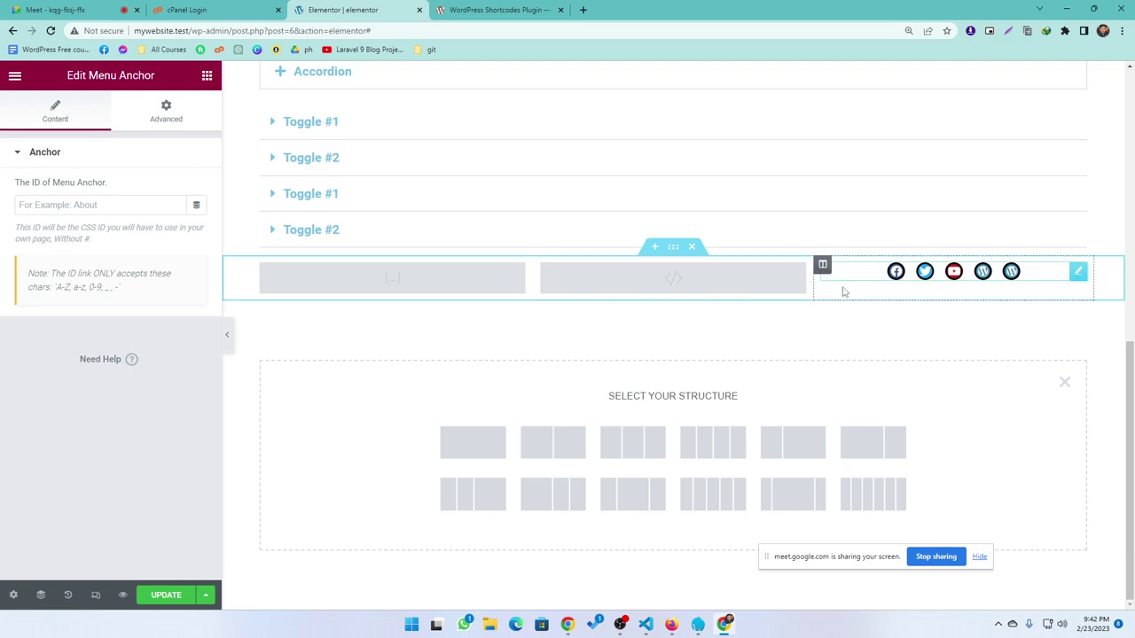
pyautogui.scroll(6, 433, 328)
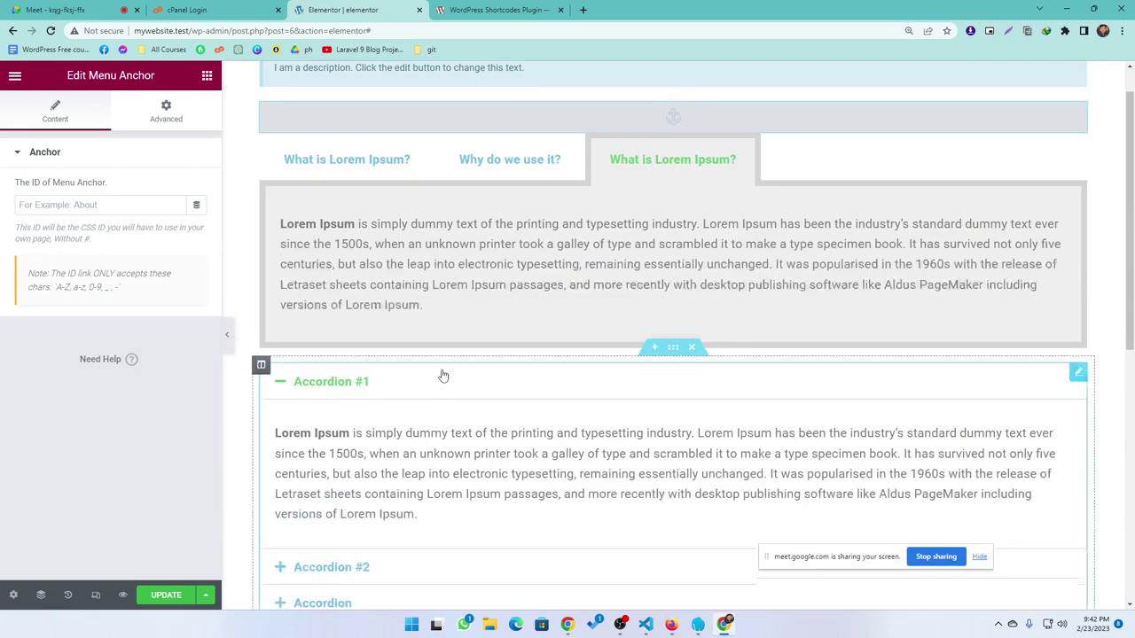
pyautogui.scroll(-5, 638, 416)
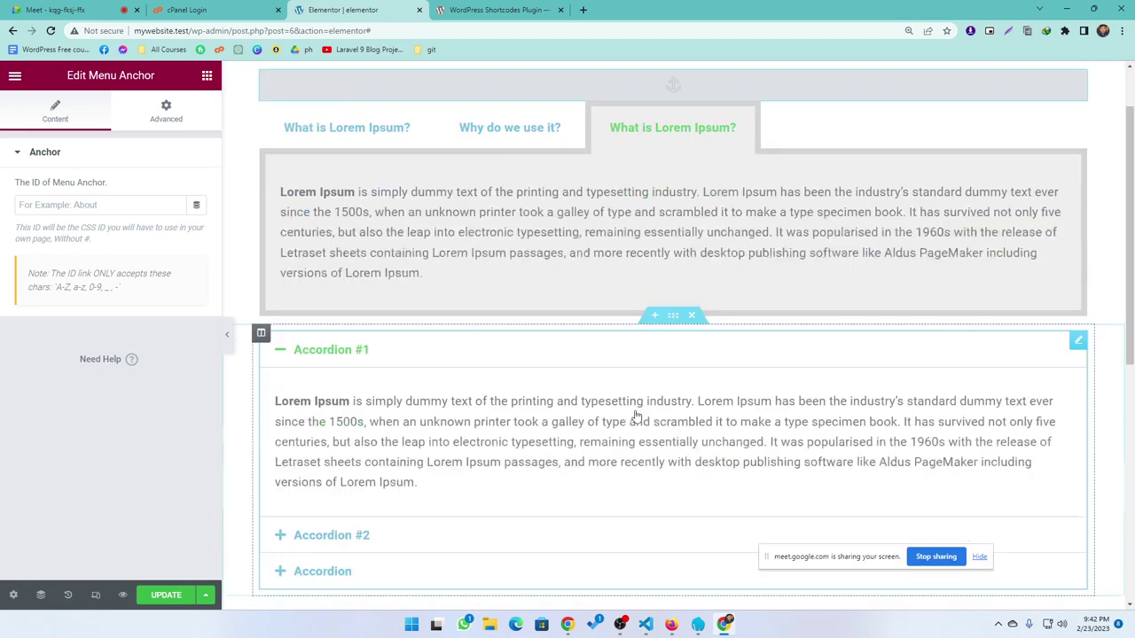
pyautogui.scroll(5, 486, 370)
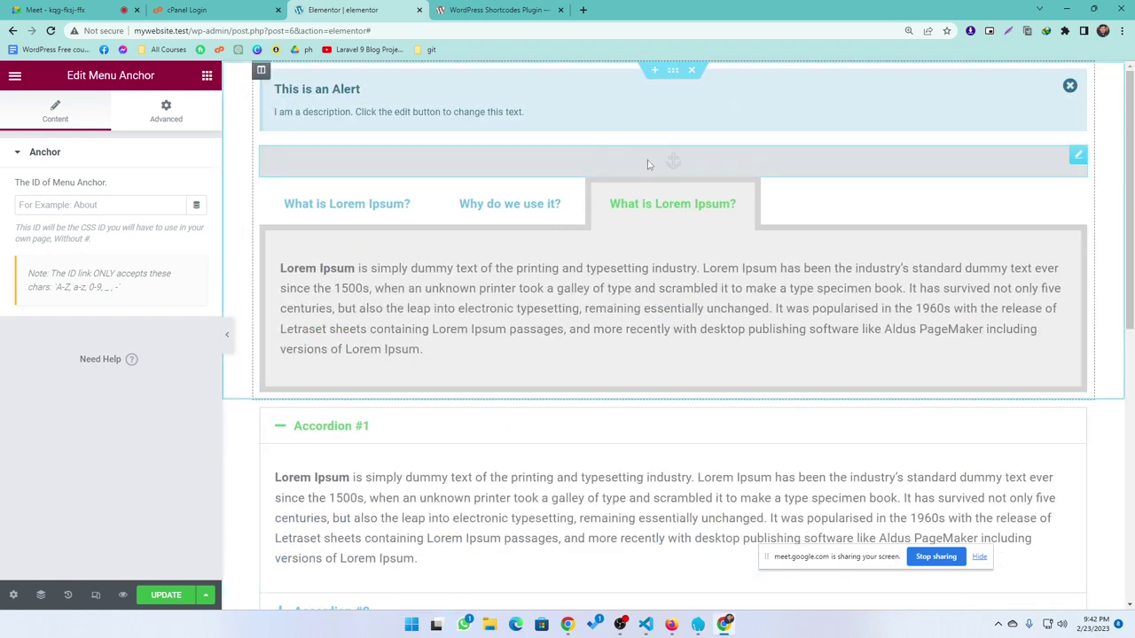
pyautogui.click(87, 205)
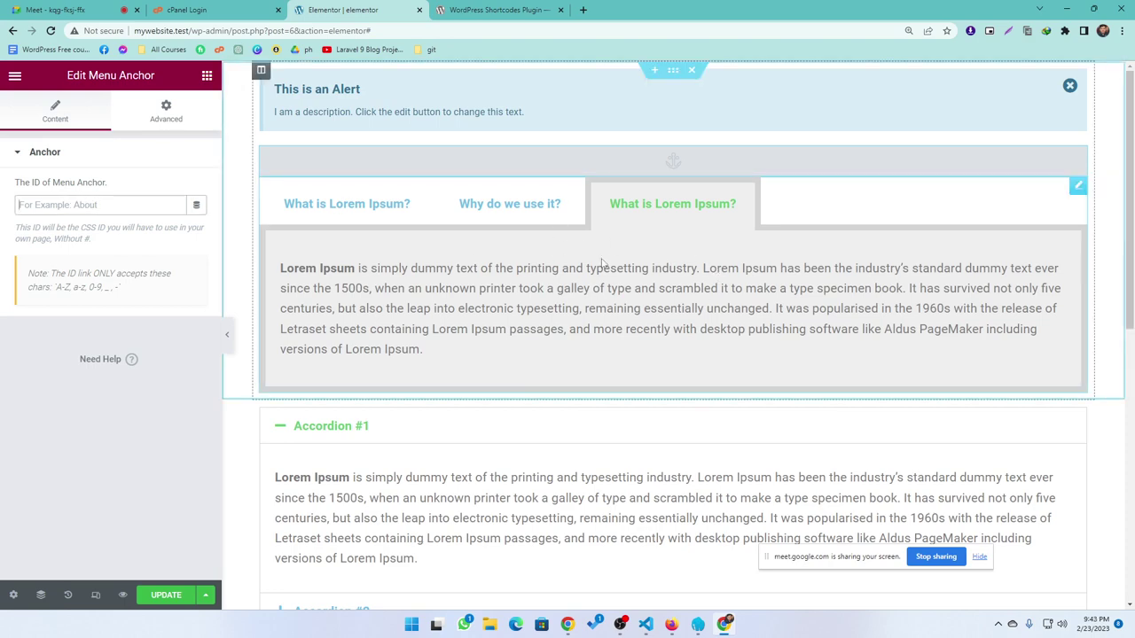
pyautogui.write('tav')
pyautogui.press('BackSpace')
pyautogui.write('b')
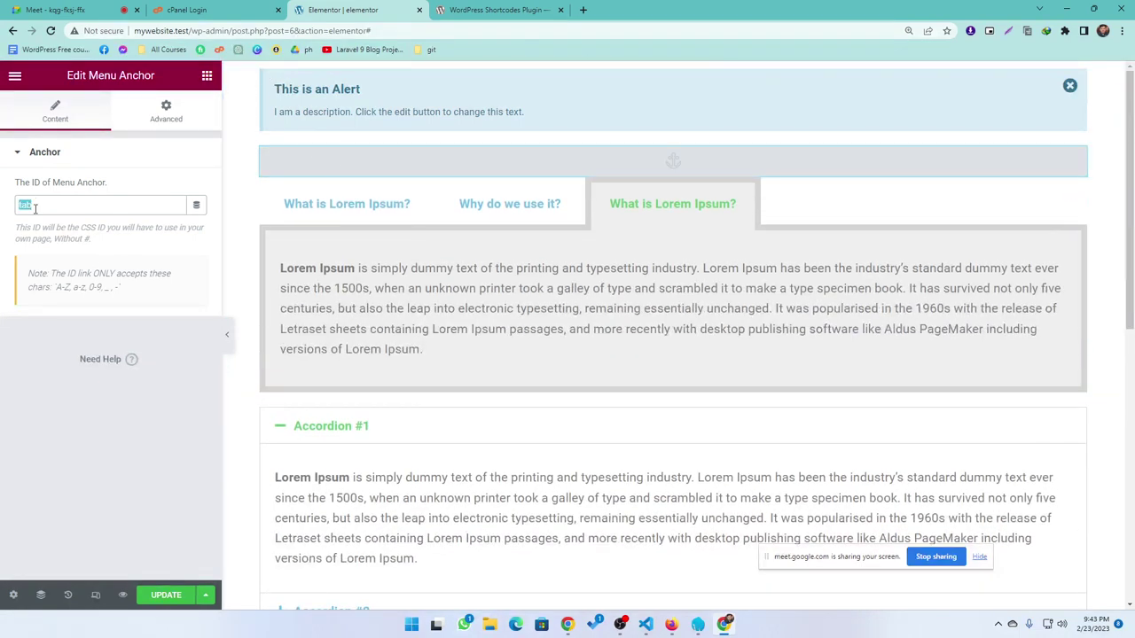
# Step: Set the Facebook item's link in the Social Icons widget to #tab and update the page
pyautogui.scroll(-10, 856, 443)
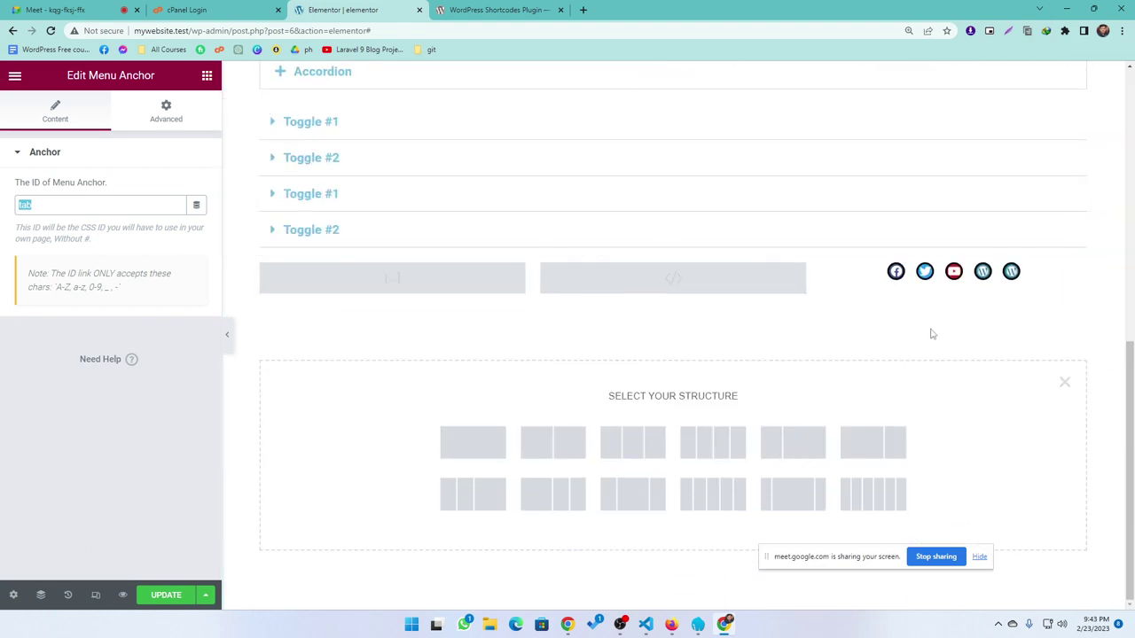
pyautogui.click(1077, 271)
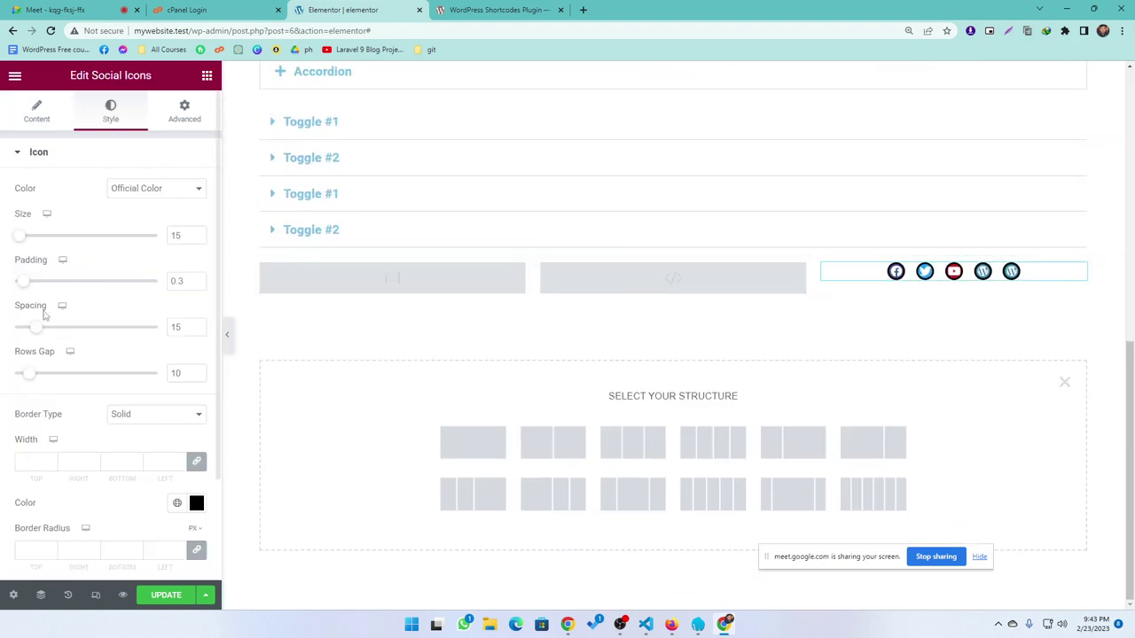
pyautogui.click(36, 113)
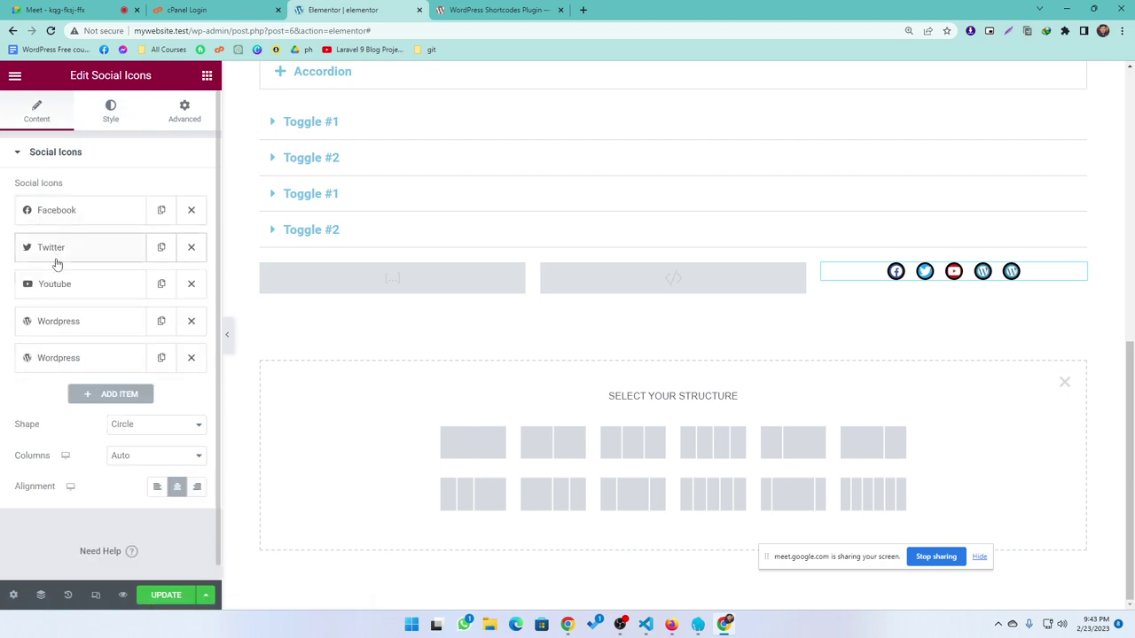
pyautogui.click(52, 214)
pyautogui.click(42, 361)
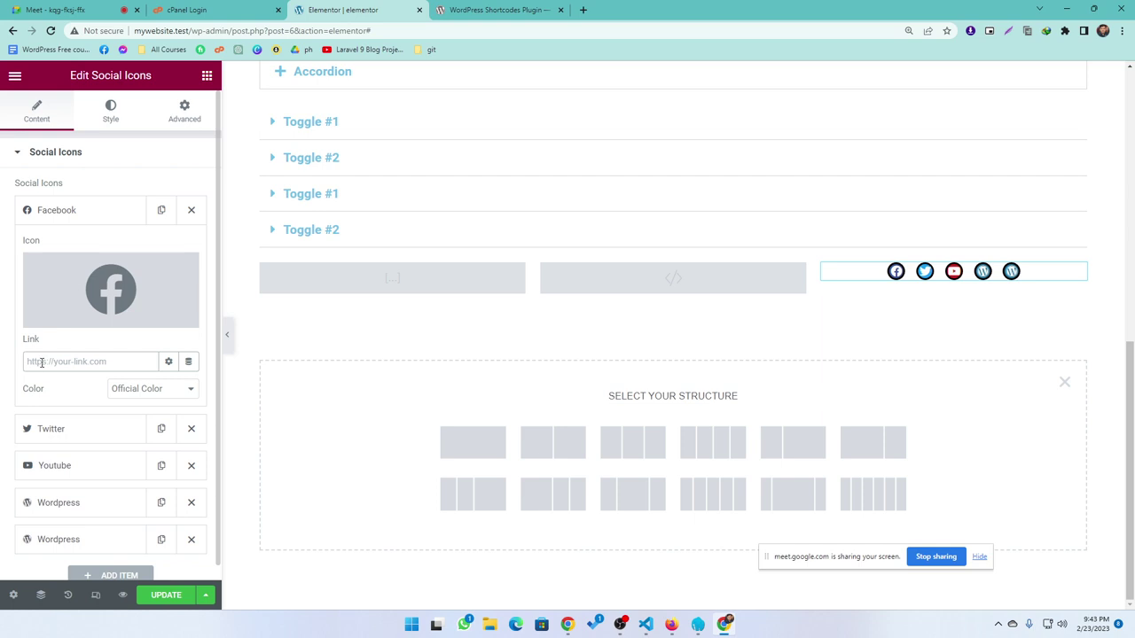
pyautogui.write('#')
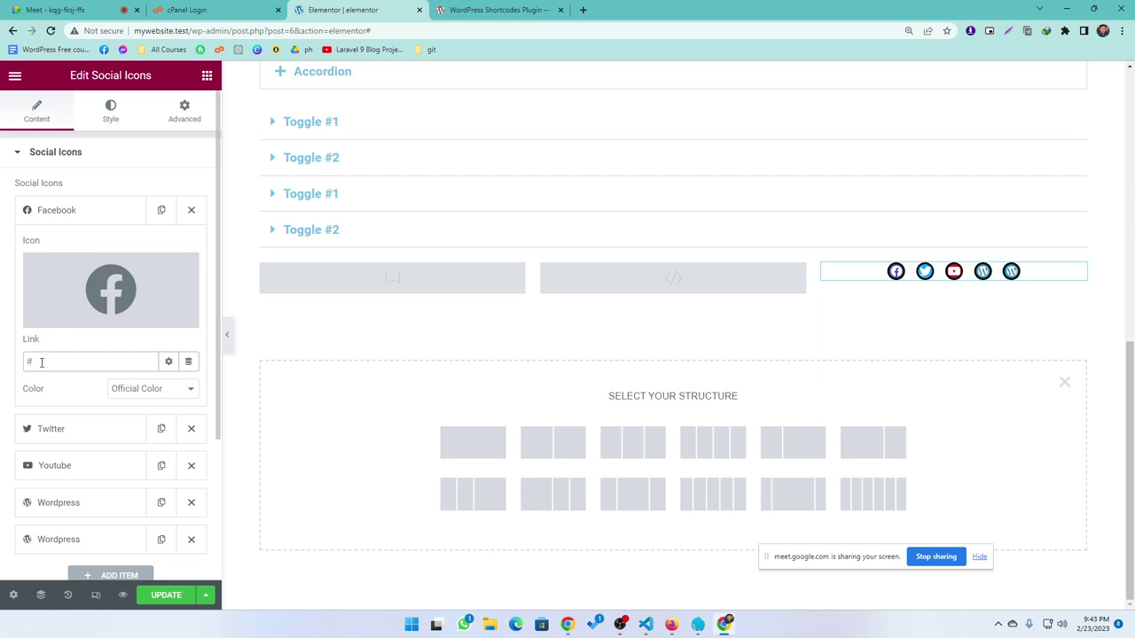
pyautogui.write('tab')
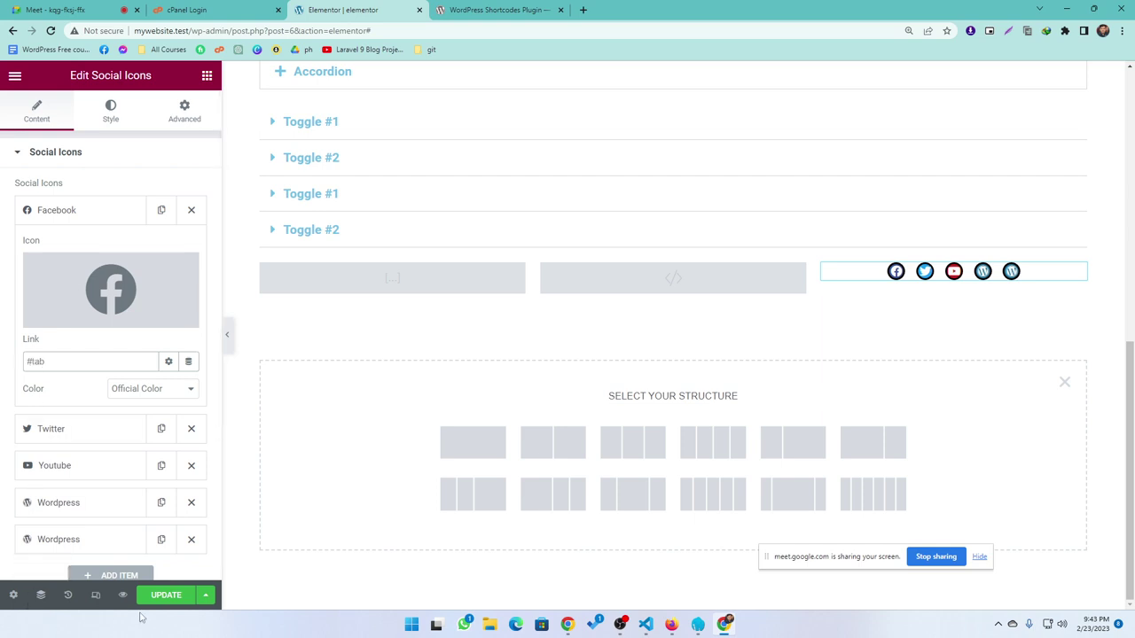
pyautogui.click(153, 599)
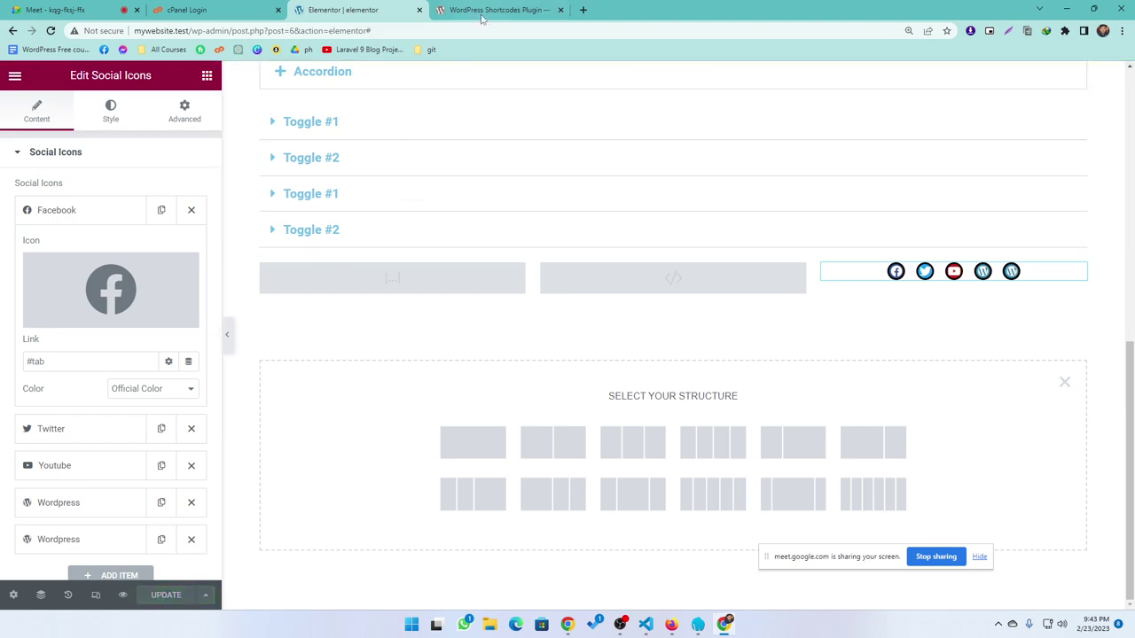
# Step: Test the Facebook icon's link in the page preview and compare its position with the menu anchor above the tabs
pyautogui.click(896, 273)
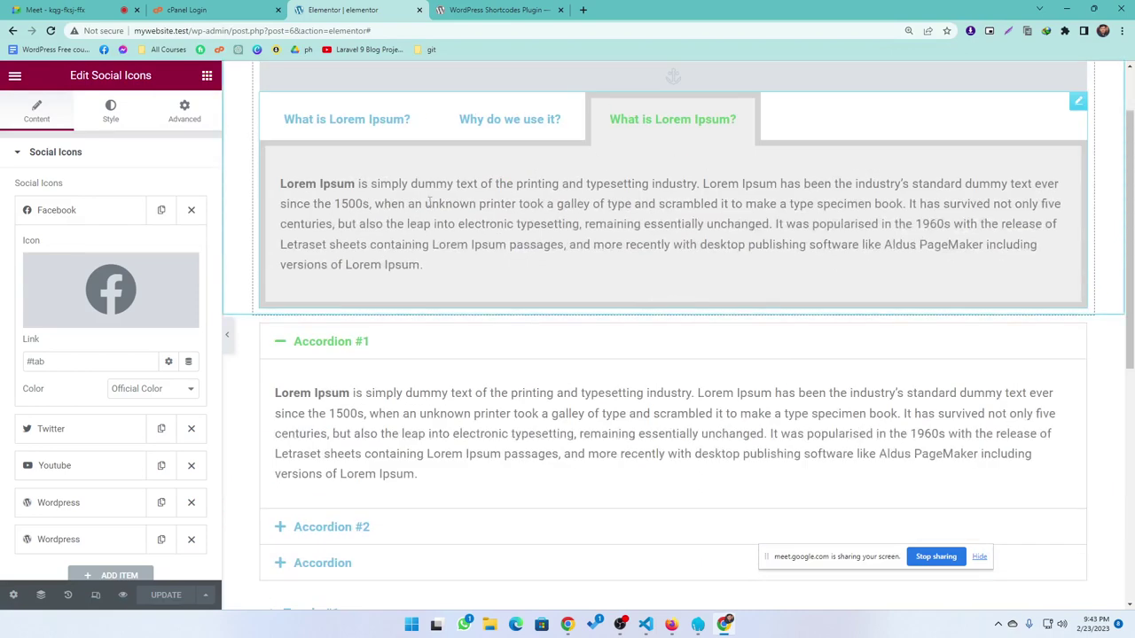
pyautogui.scroll(-5, 570, 381)
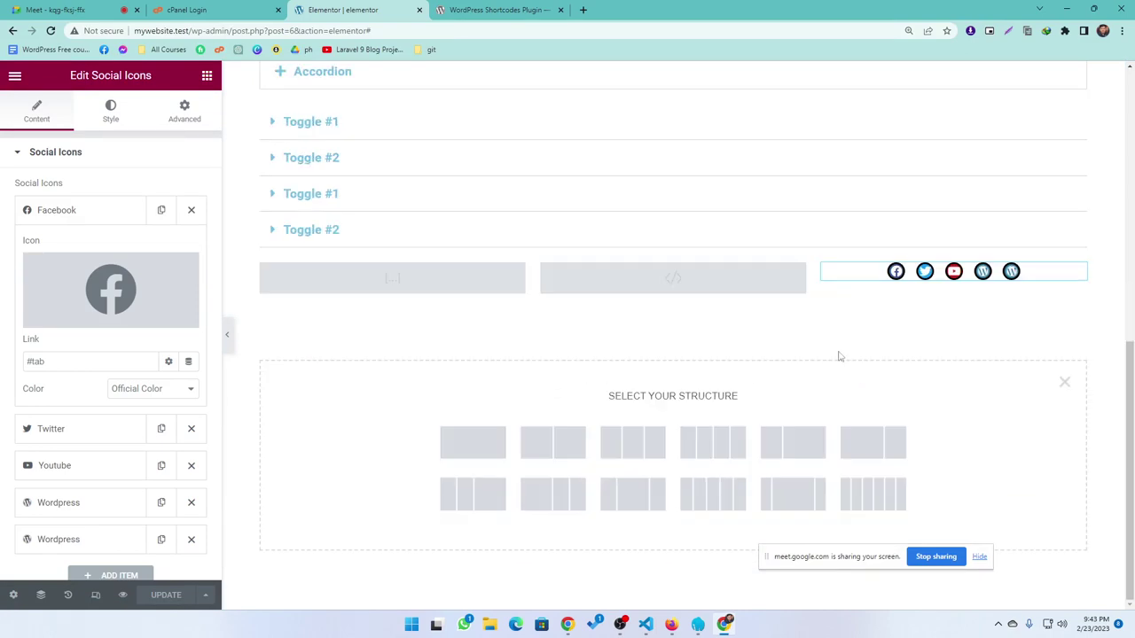
pyautogui.scroll(1, 897, 282)
pyautogui.scroll(4, 897, 282)
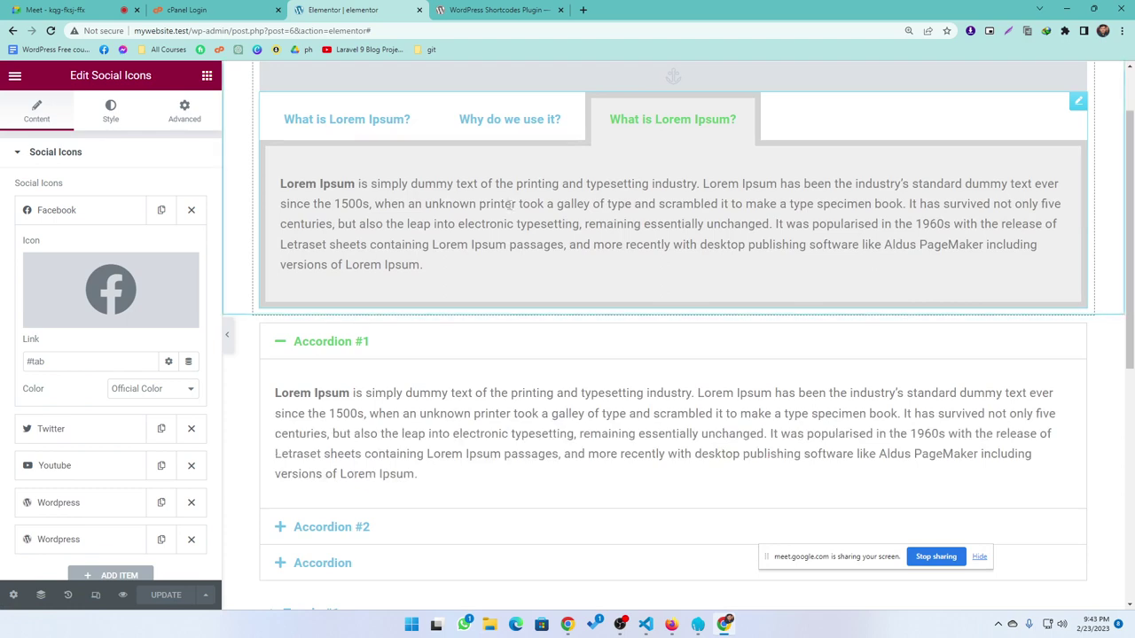
pyautogui.scroll(-5, 506, 355)
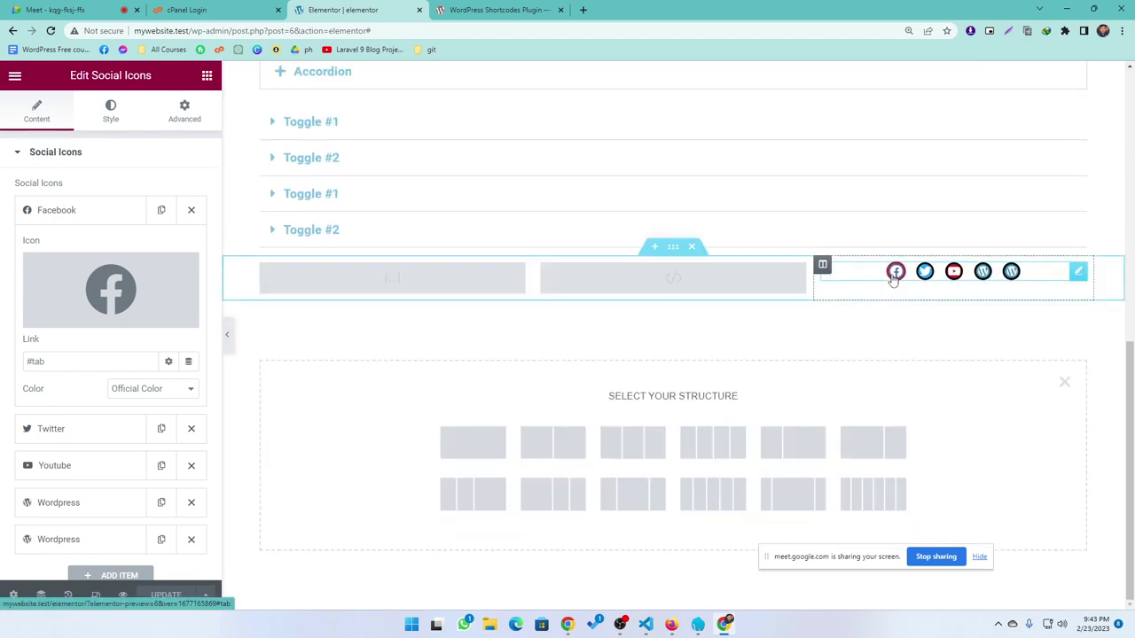
pyautogui.scroll(5, 893, 274)
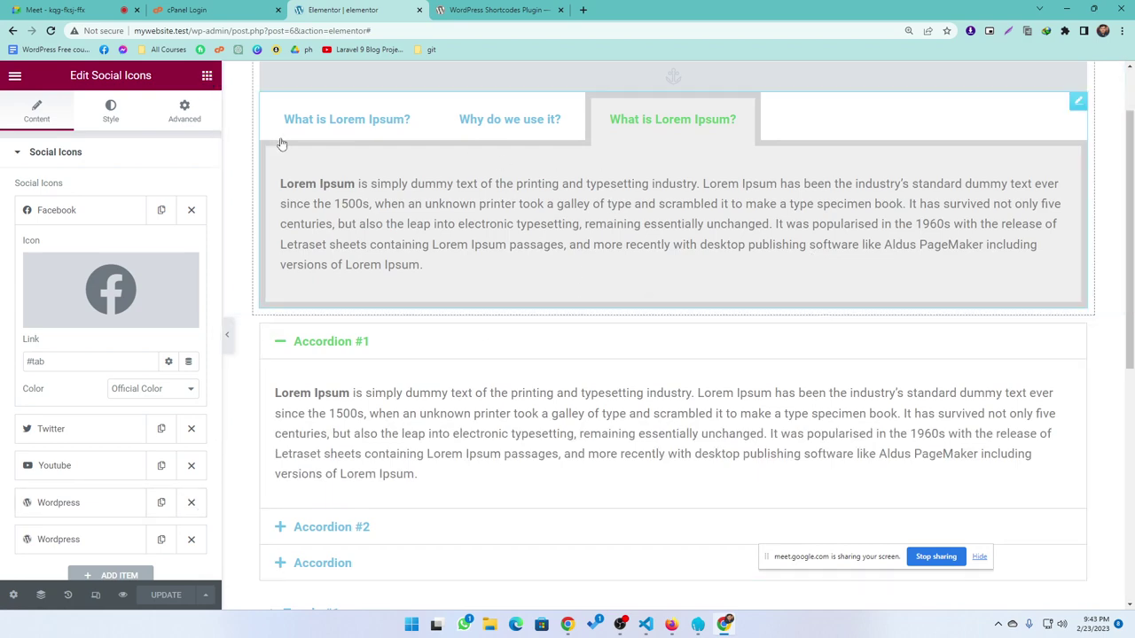
# Step: Compare the Facebook item's link in the Social Icons widget with the ID of the menu anchor above the tabs
pyautogui.scroll(-2, 479, 378)
pyautogui.scroll(2, 479, 379)
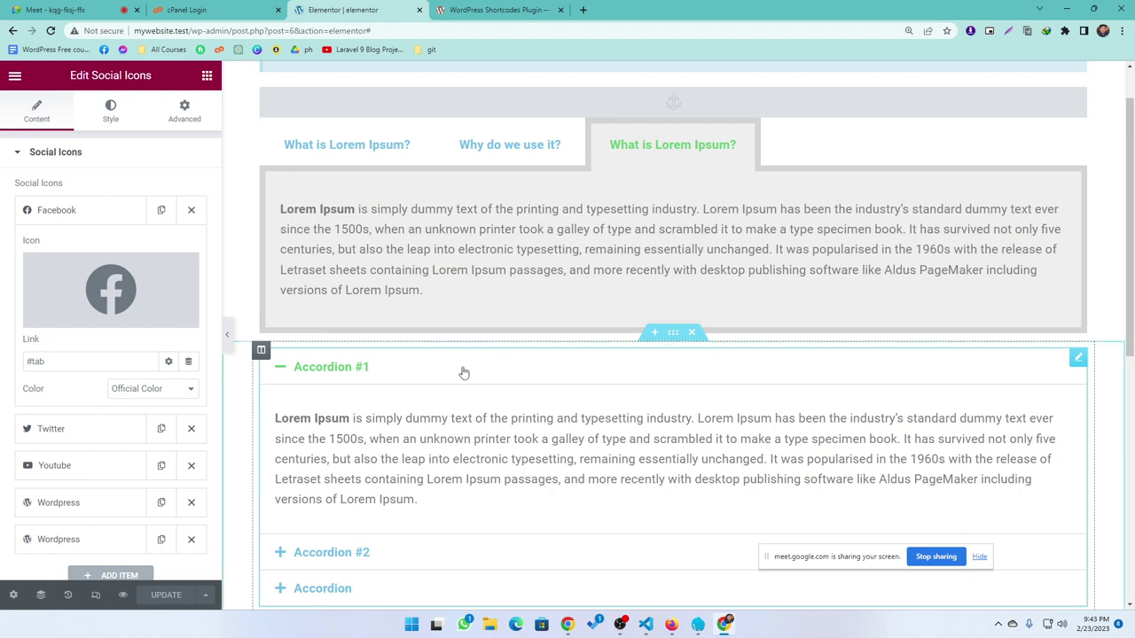
pyautogui.scroll(-6, 463, 373)
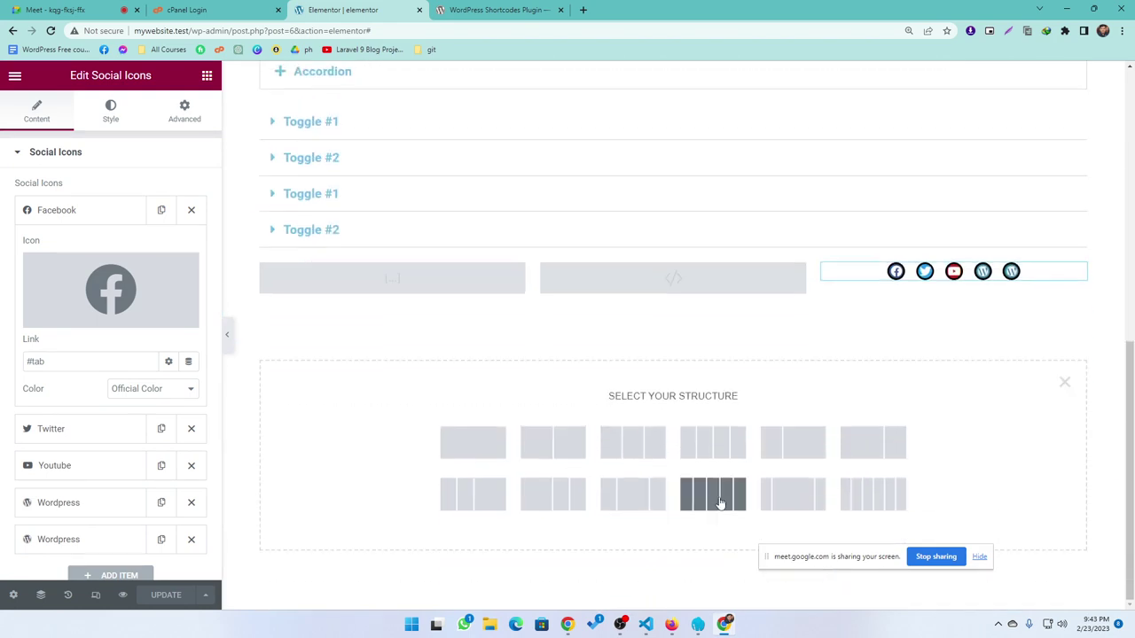
pyautogui.scroll(3, 611, 492)
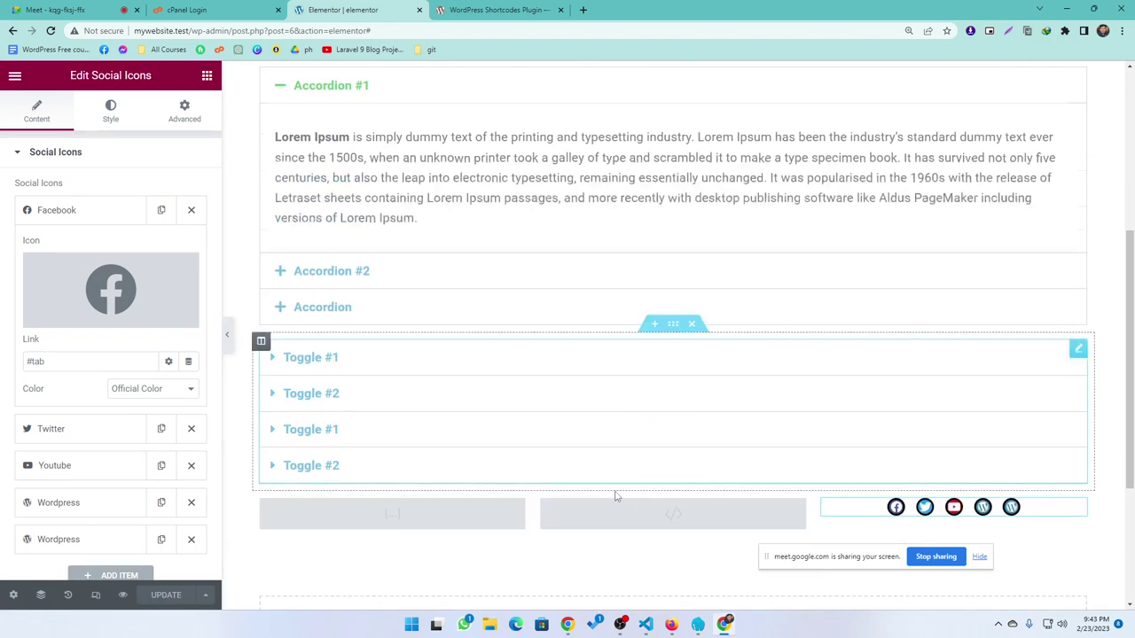
pyautogui.scroll(4, 629, 434)
pyautogui.scroll(-5, 647, 390)
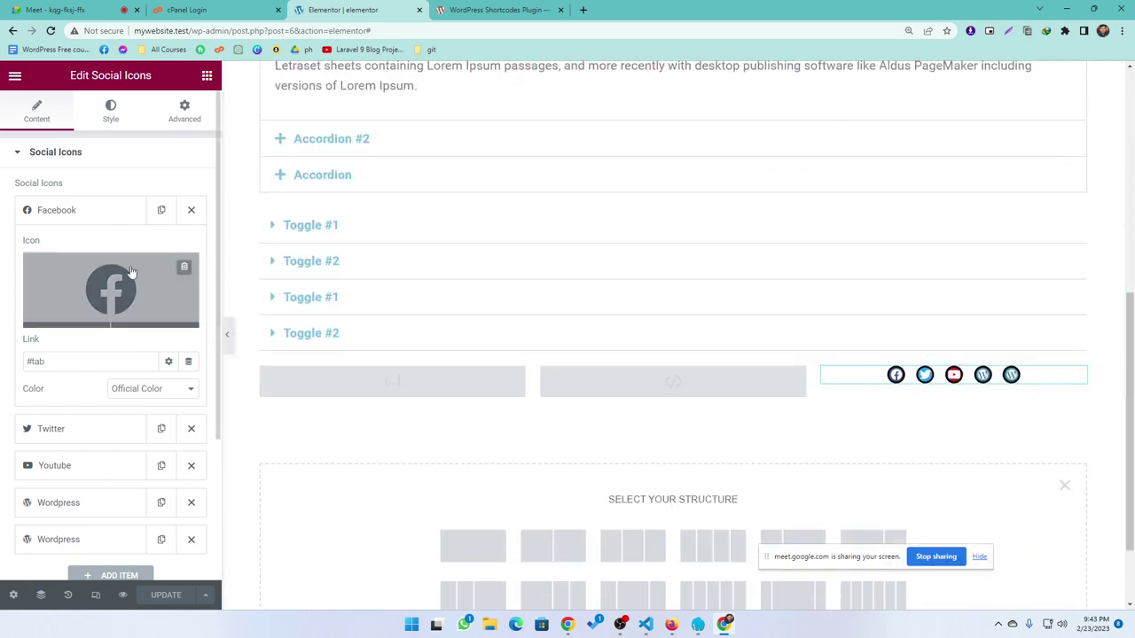
pyautogui.doubleClick(34, 362)
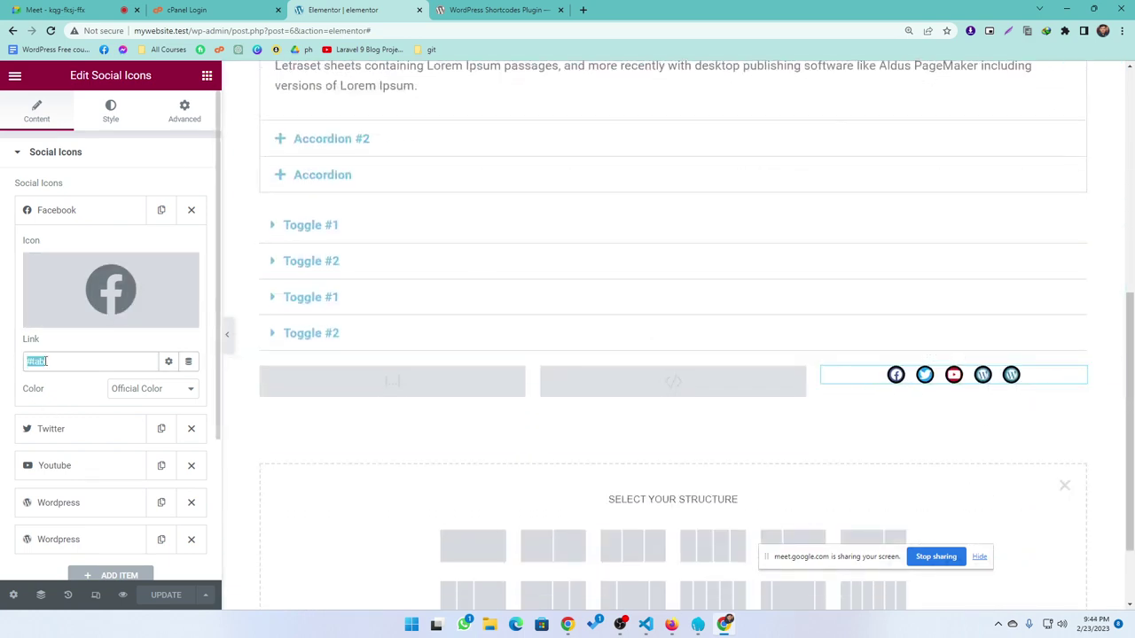
pyautogui.write('tab')
pyautogui.scroll(5, 468, 372)
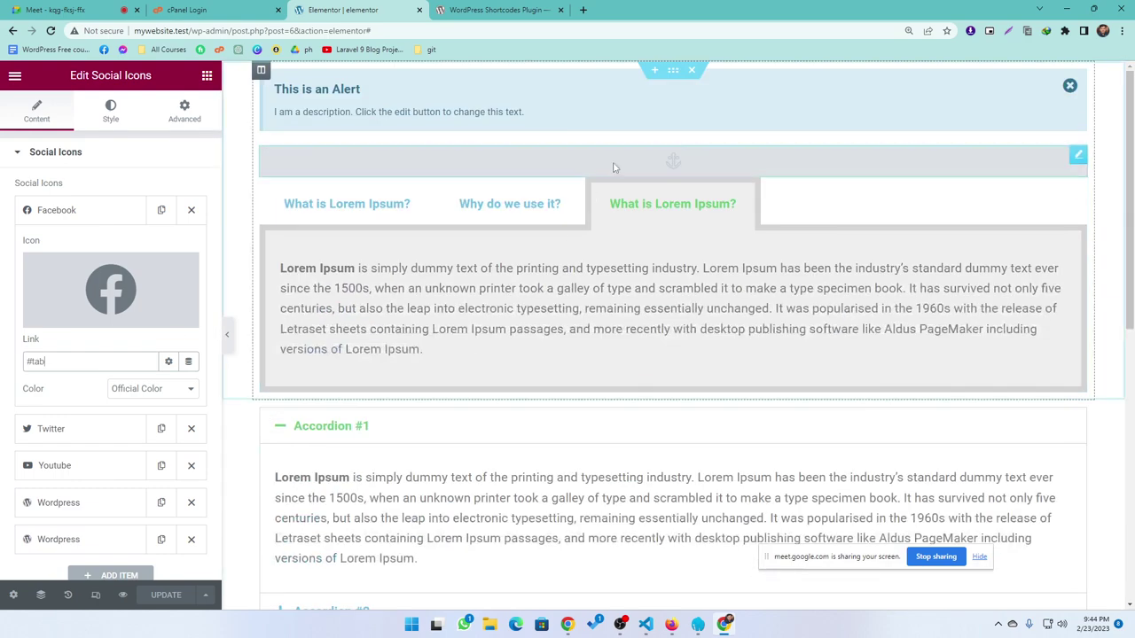
pyautogui.click(688, 160)
pyautogui.moveTo(40, 205); pyautogui.dragTo(2, 217)
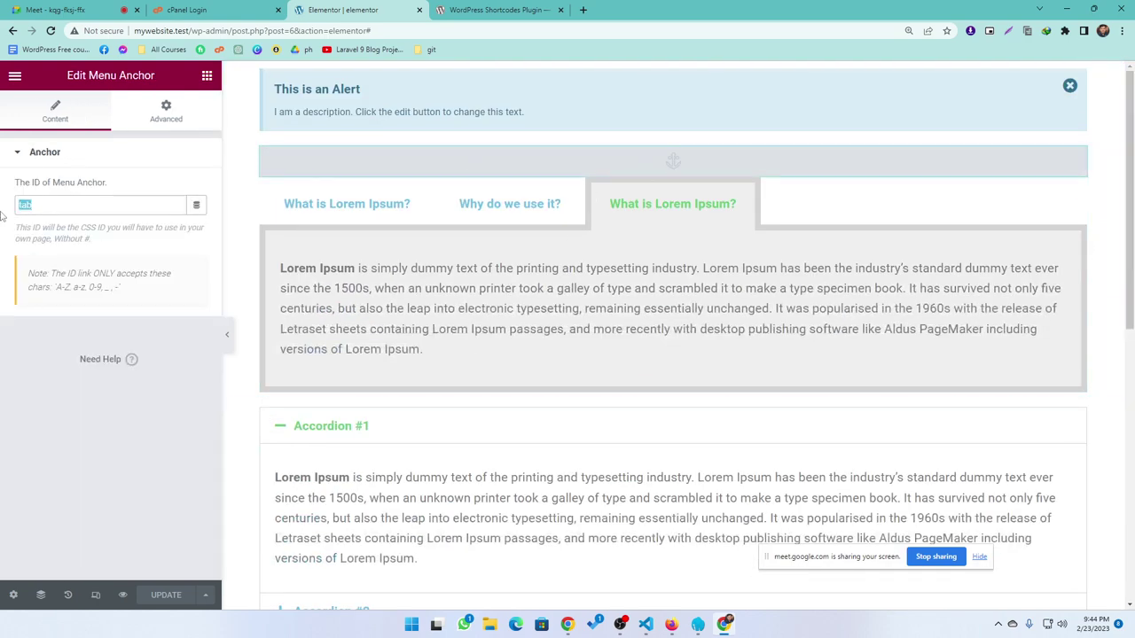
pyautogui.scroll(-6, 600, 461)
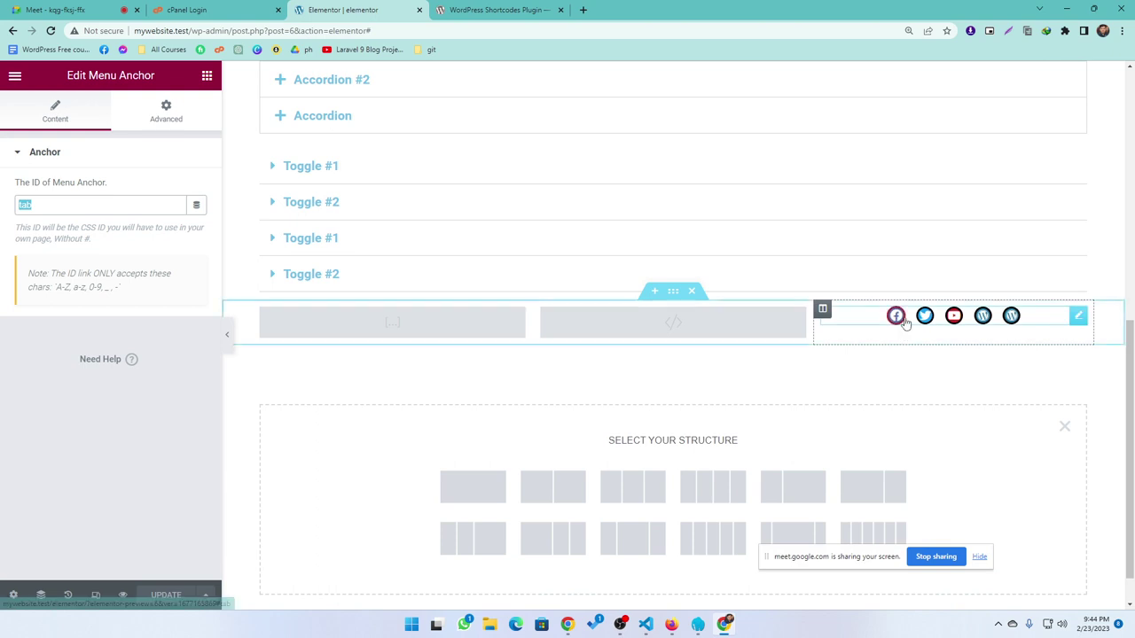
pyautogui.click(1078, 318)
pyautogui.click(101, 212)
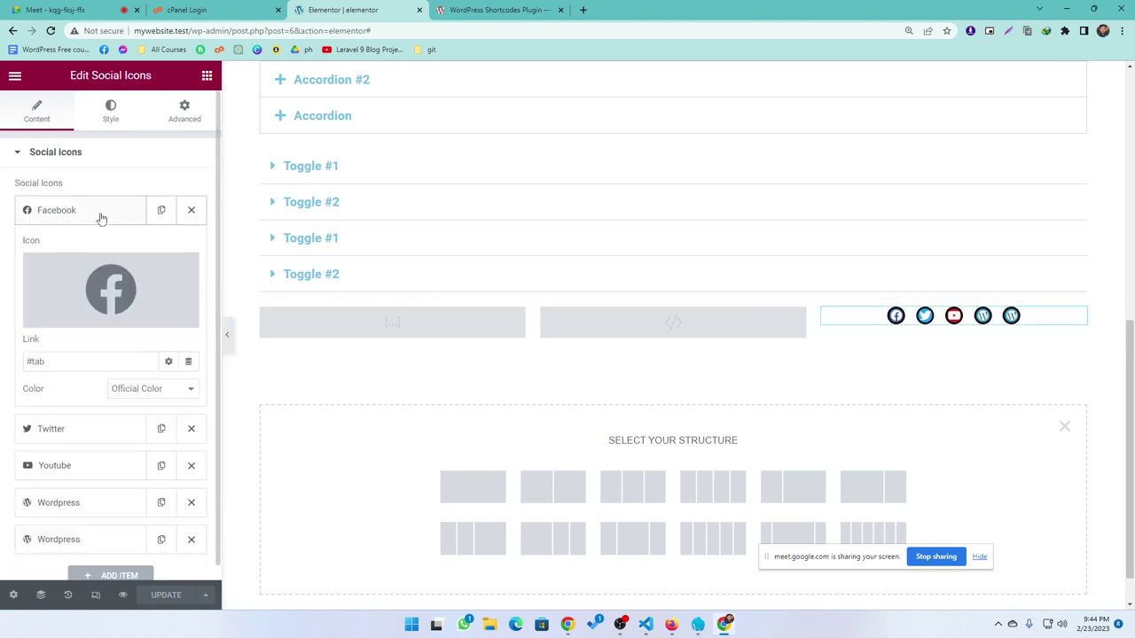
# Step: Add a two-column section with a narrow first and a wide second column below the social icons row
pyautogui.click(206, 77)
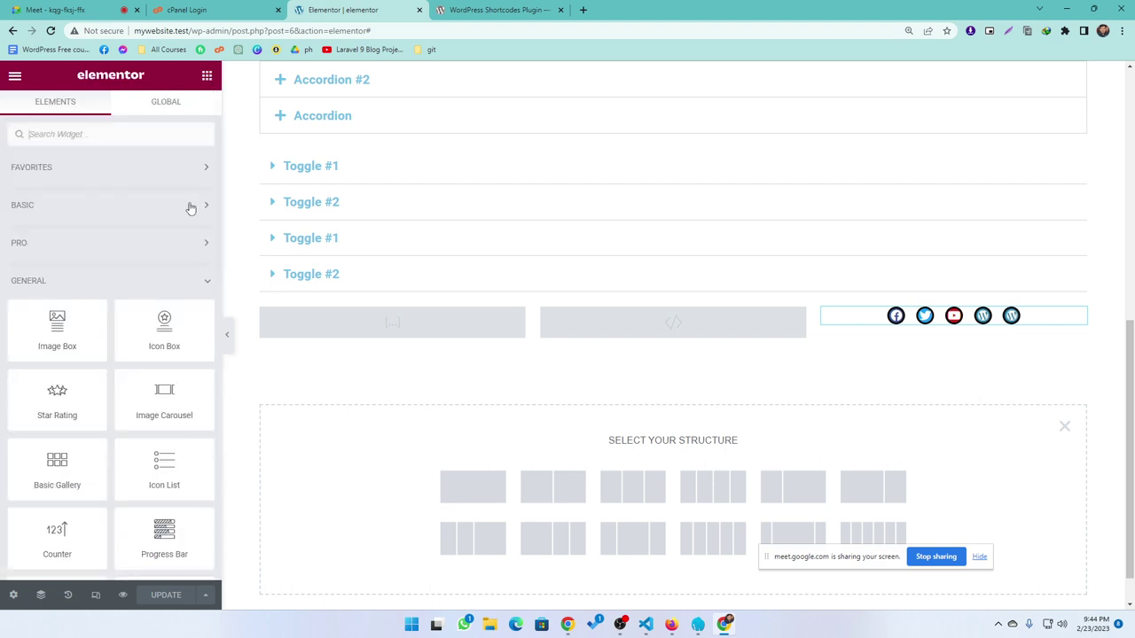
pyautogui.scroll(-6, 119, 431)
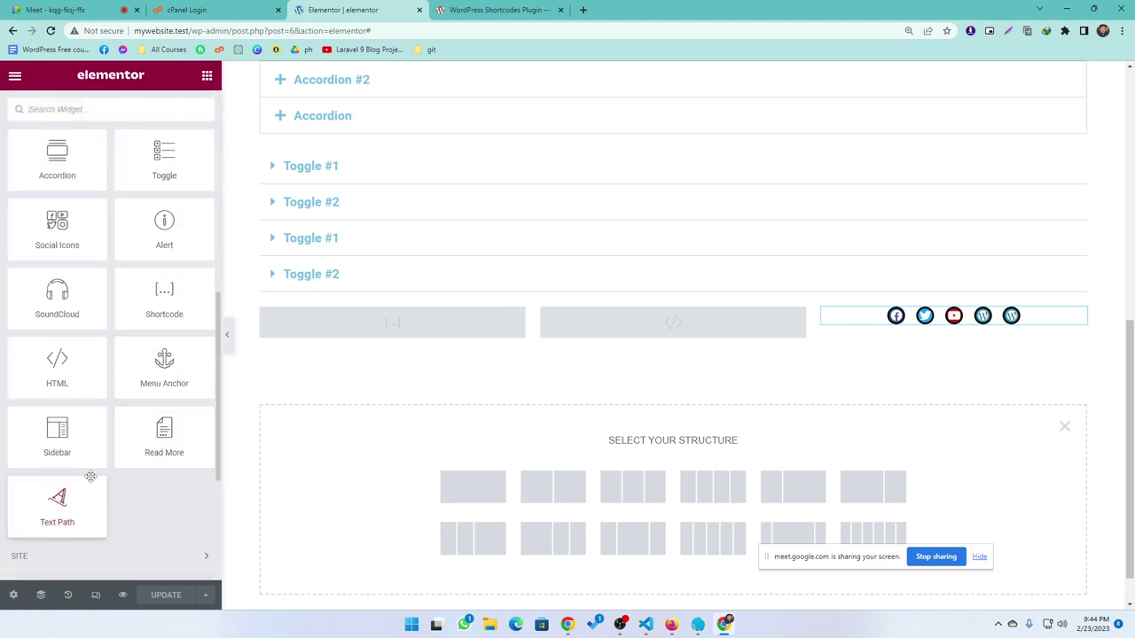
pyautogui.scroll(-1, 544, 501)
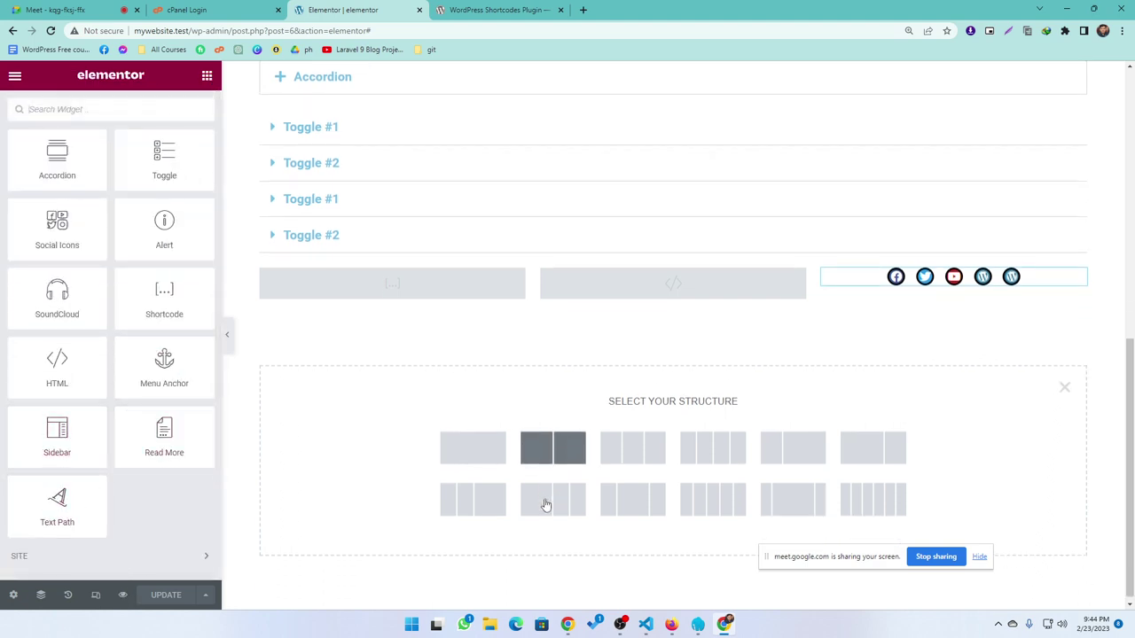
pyautogui.click(497, 10)
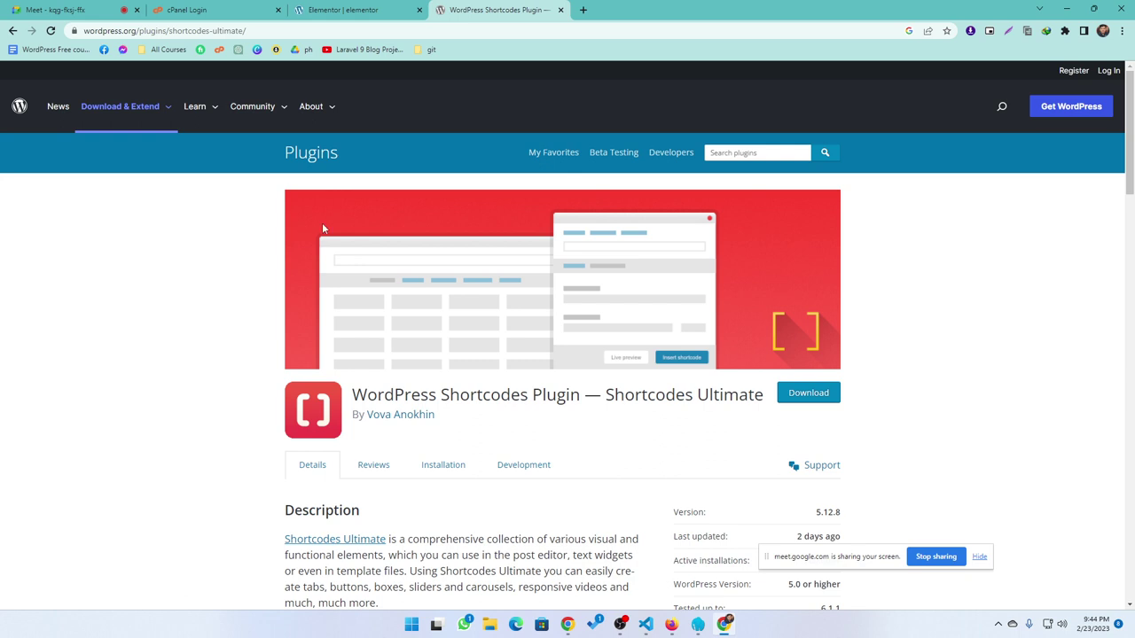
pyautogui.click(377, 9)
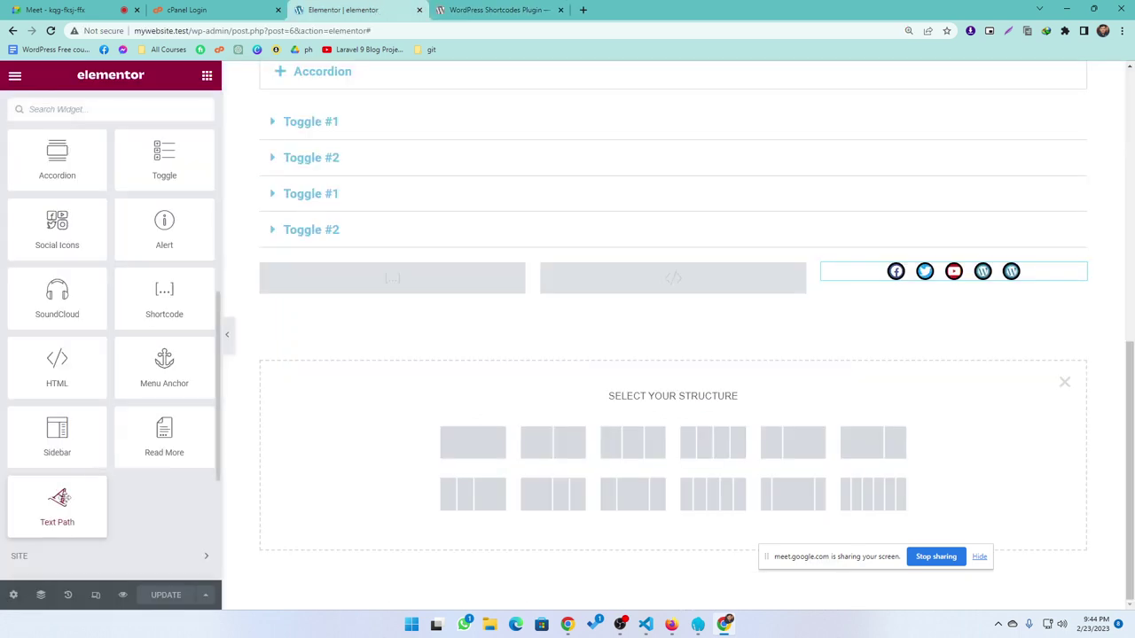
pyautogui.scroll(-2, 62, 448)
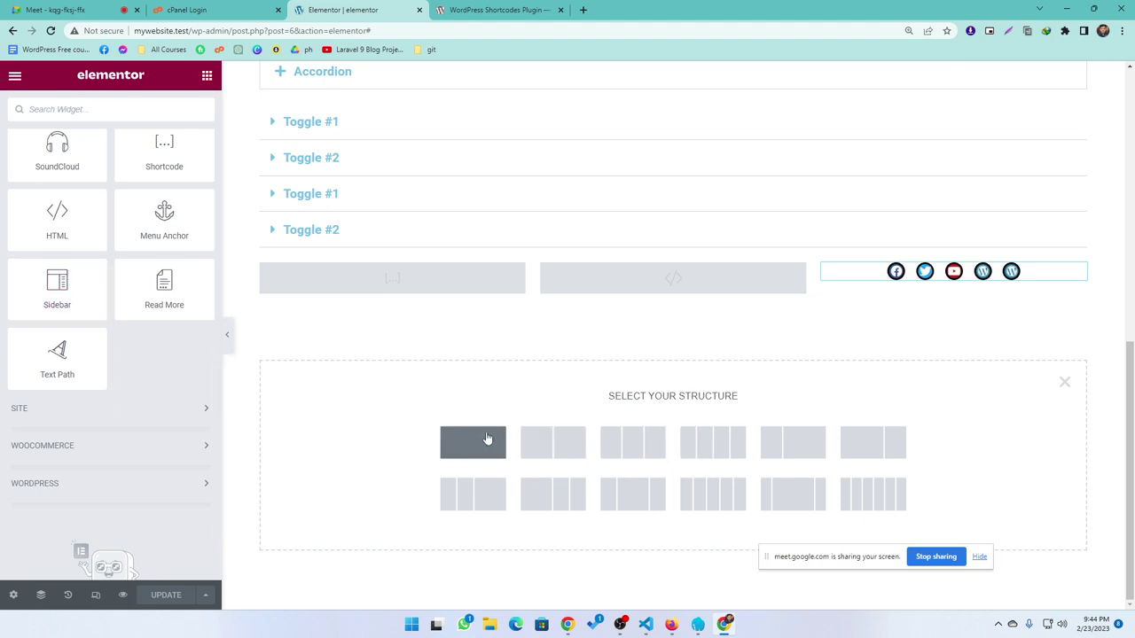
pyautogui.click(809, 452)
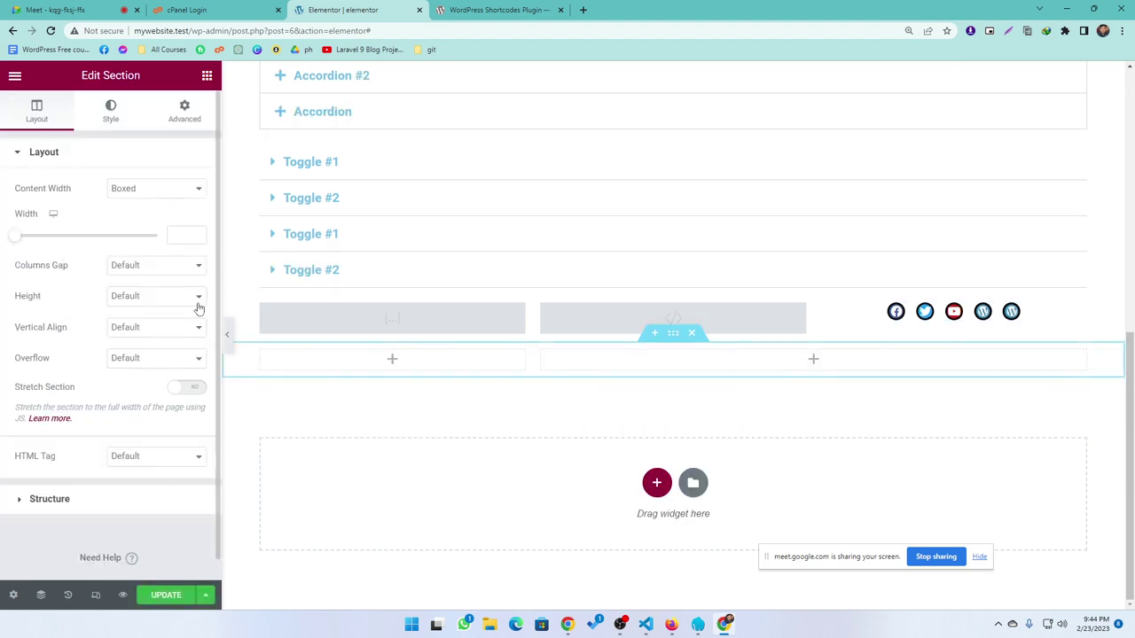
# Step: Try a Sidebar widget in the new section's narrow column, checking its sidebar choices, and delete it
pyautogui.click(206, 76)
pyautogui.scroll(-10, 95, 501)
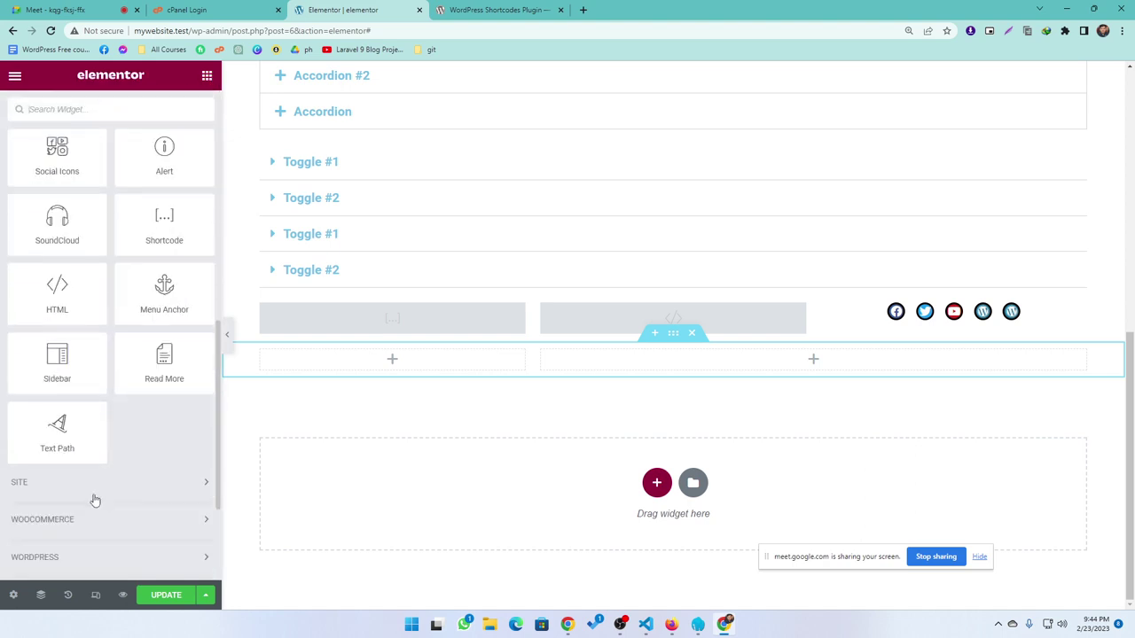
pyautogui.scroll(-2, 95, 501)
pyautogui.scroll(2, 89, 417)
pyautogui.moveTo(56, 330); pyautogui.dragTo(409, 374)
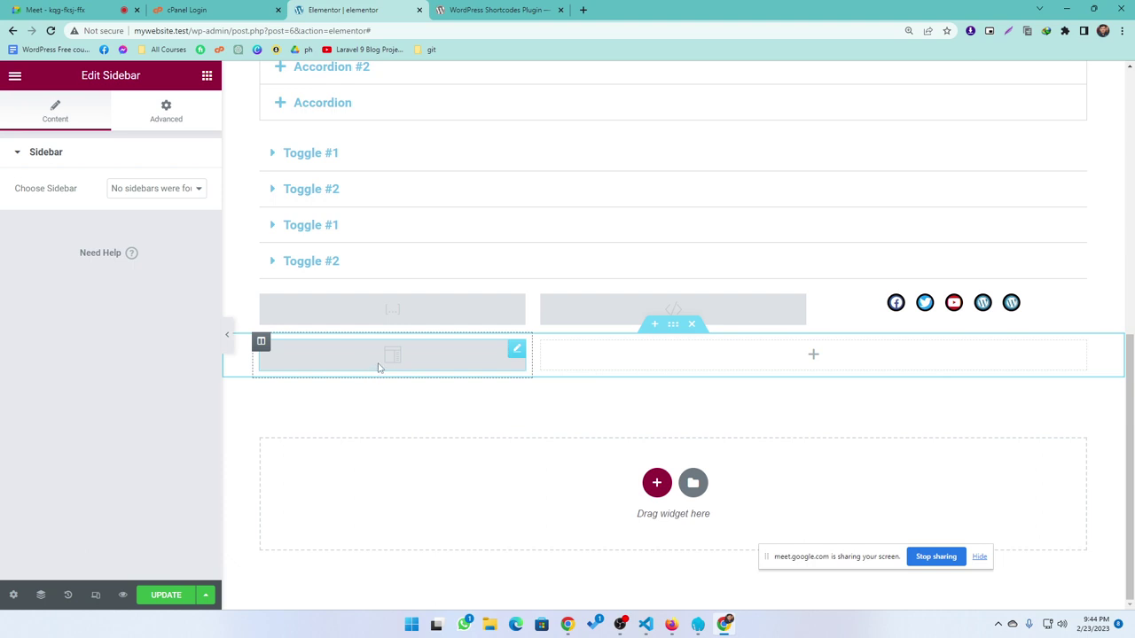
pyautogui.click(151, 190)
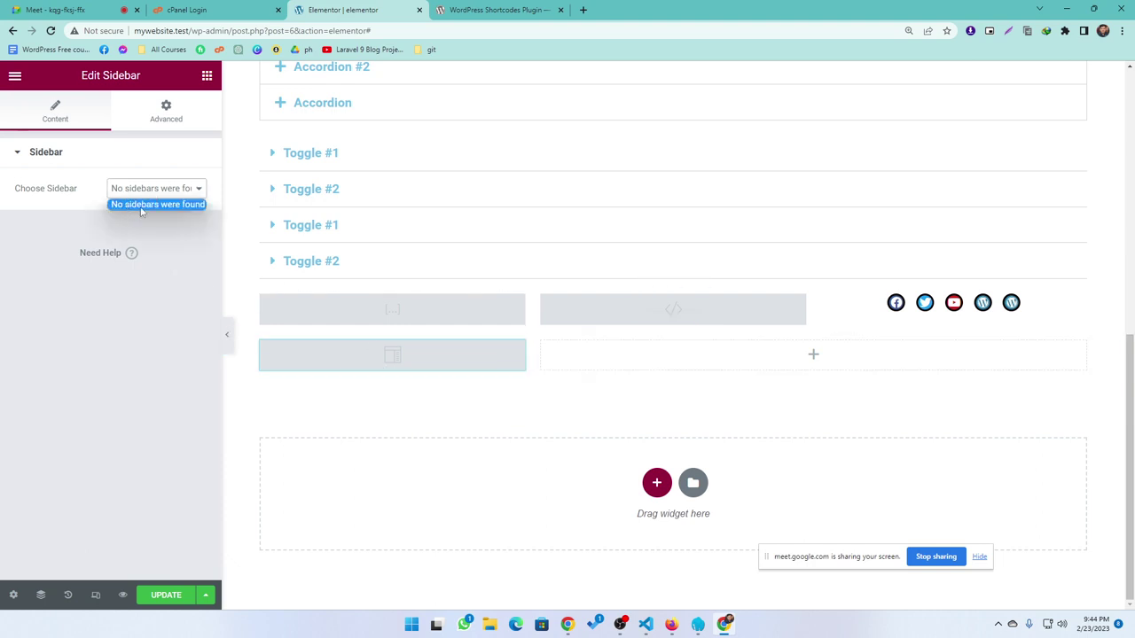
pyautogui.rightClick(454, 357)
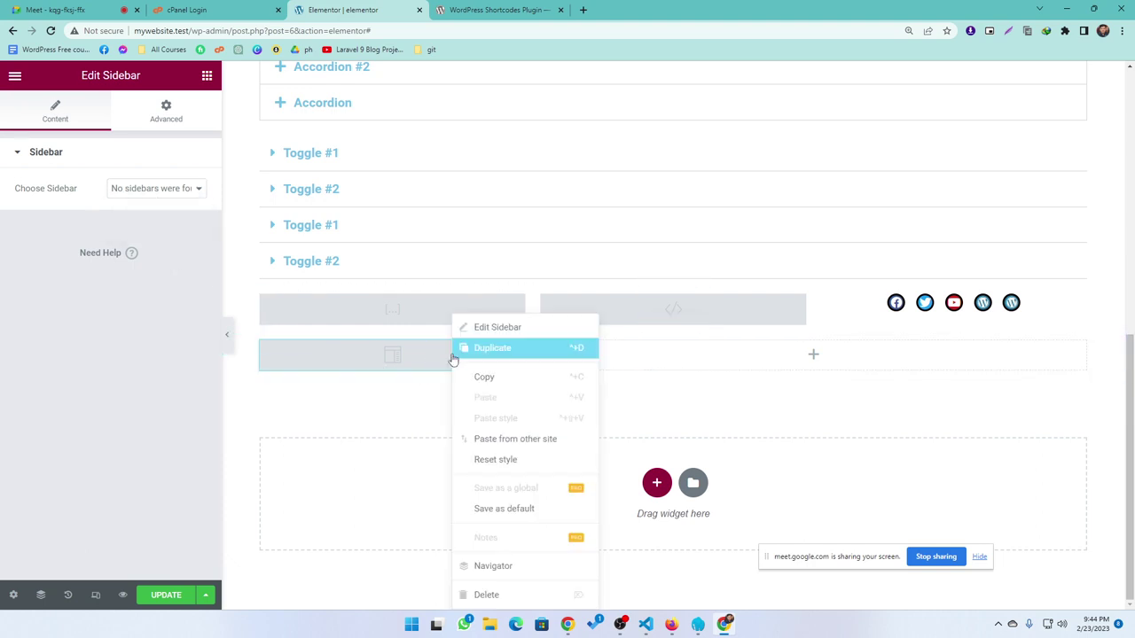
pyautogui.click(475, 595)
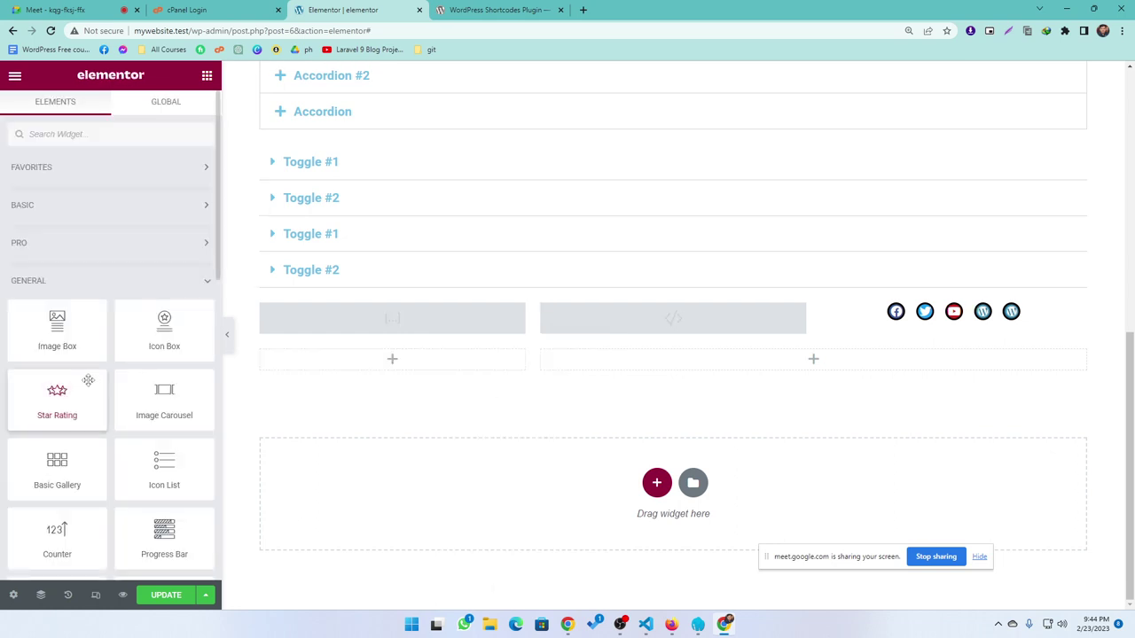
# Step: Try a Read More widget in the narrow column, inspecting its note and text setting, and delete it
pyautogui.scroll(-12, 123, 385)
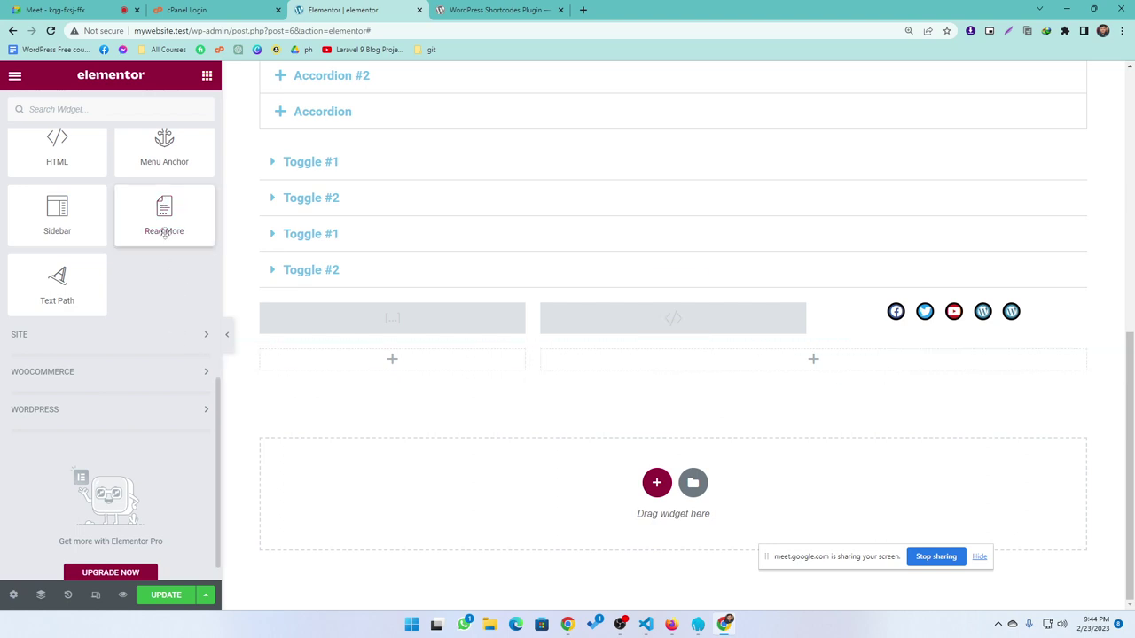
pyautogui.moveTo(164, 213); pyautogui.dragTo(397, 368)
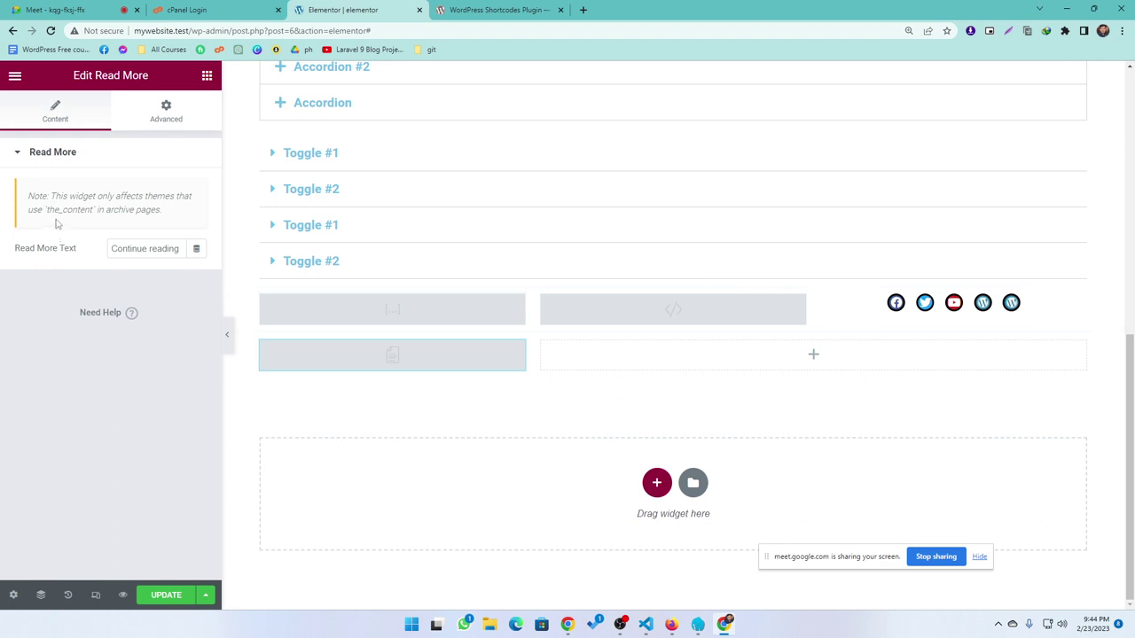
pyautogui.click(142, 249)
pyautogui.rightClick(376, 359)
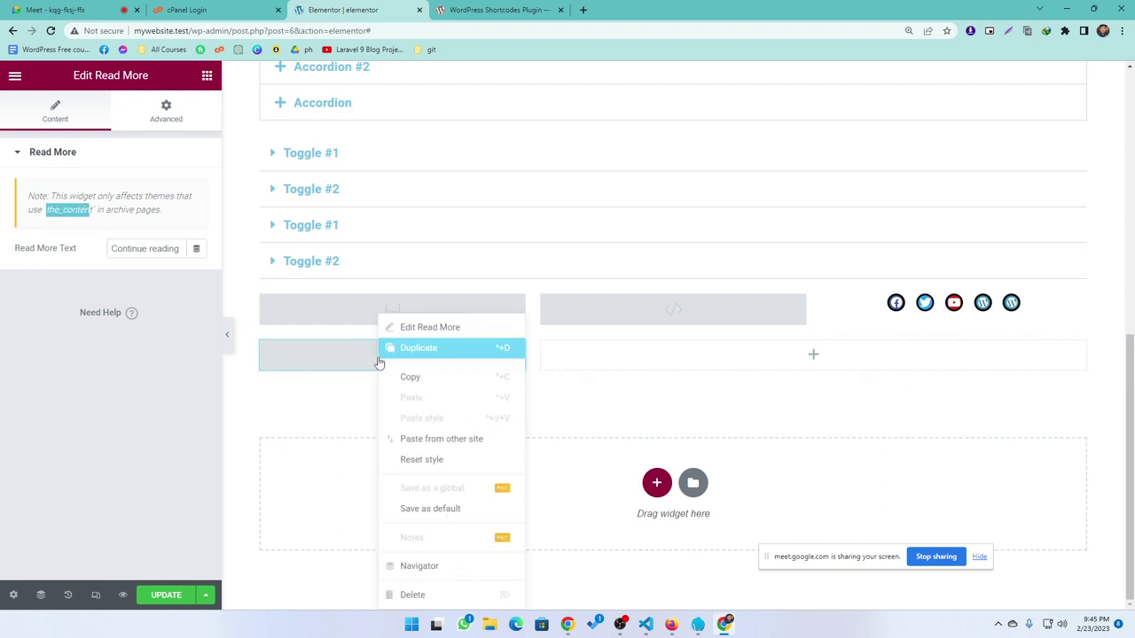
pyautogui.click(425, 596)
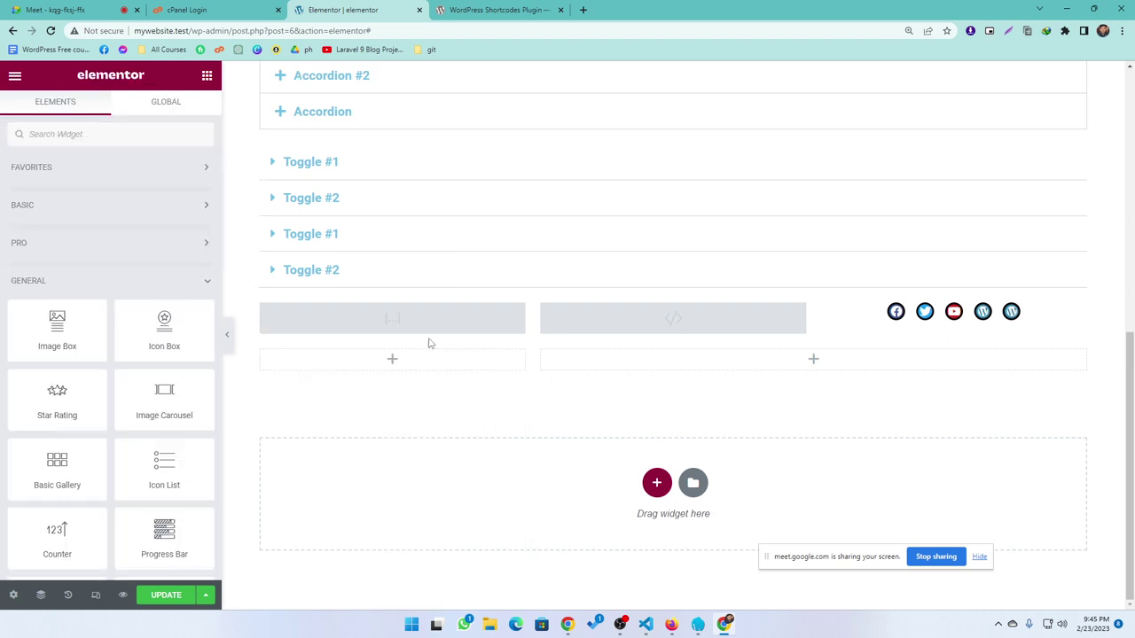
pyautogui.click(583, 9)
pyautogui.write('devnurul.me')
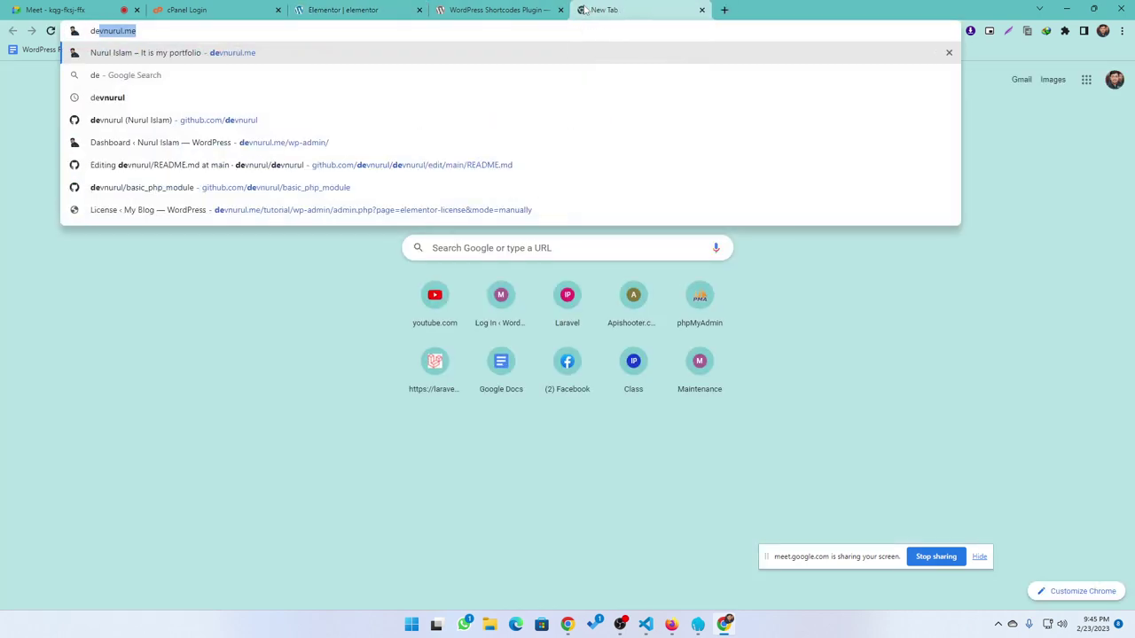
pyautogui.press('Return')
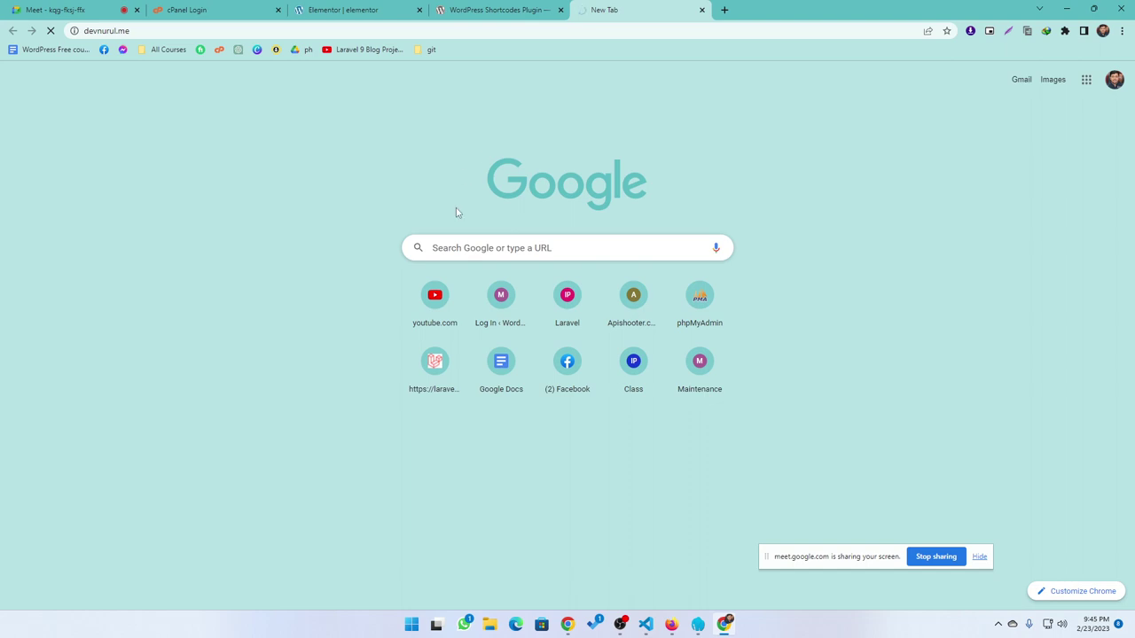
pyautogui.click(703, 11)
# Step: Close the cPanel login page and add a Text Path widget to the narrow column of the new section
pyautogui.click(266, 13)
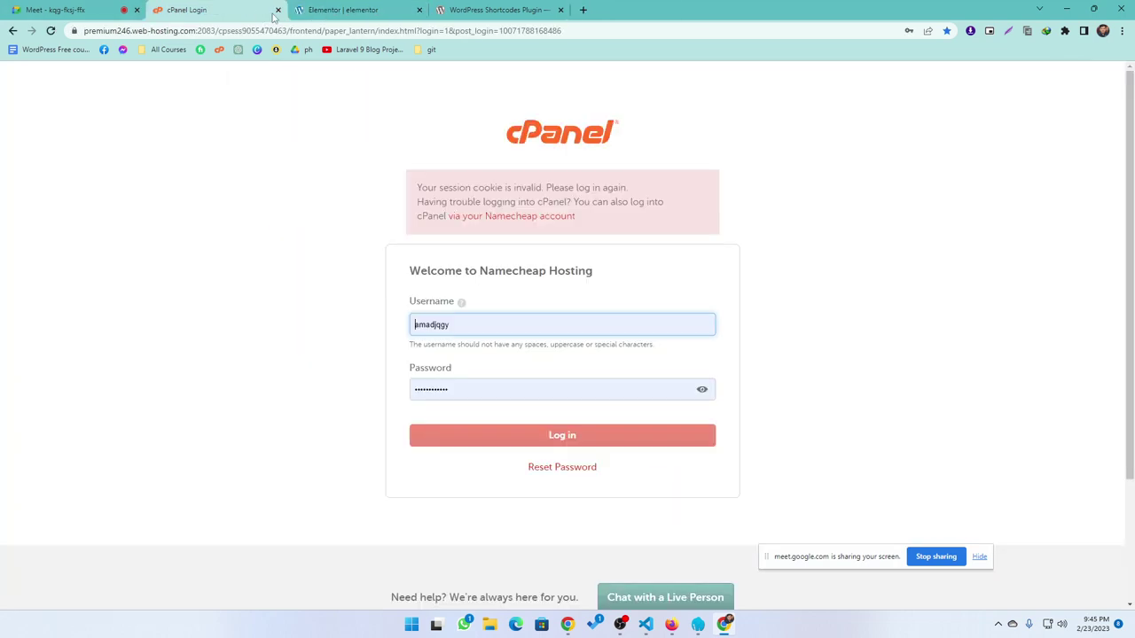
pyautogui.click(278, 11)
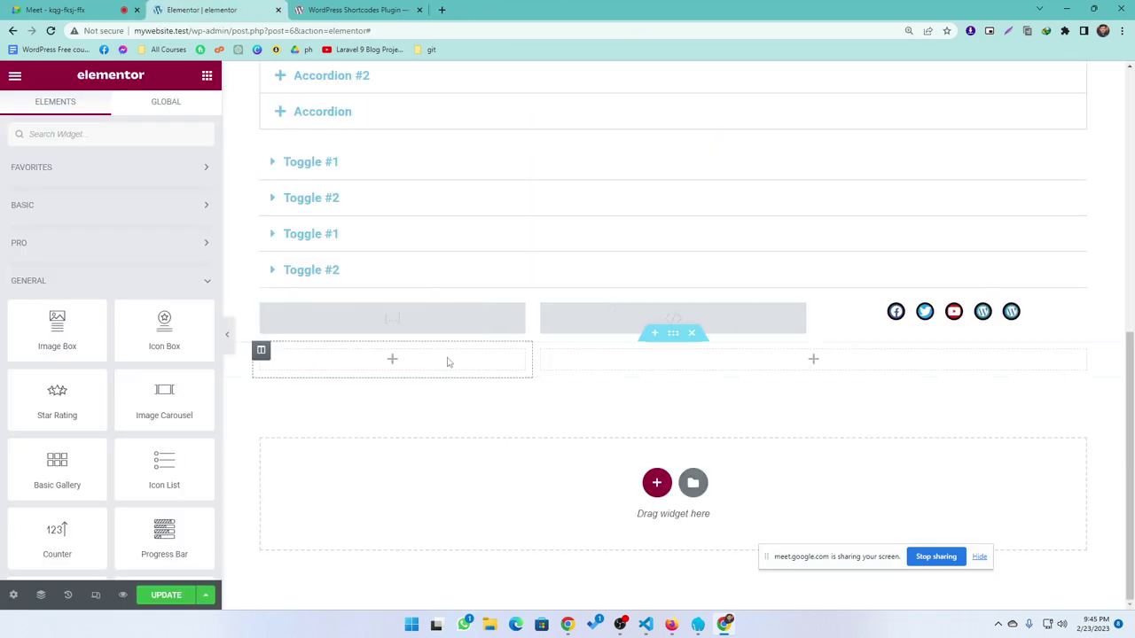
pyautogui.scroll(-8, 164, 541)
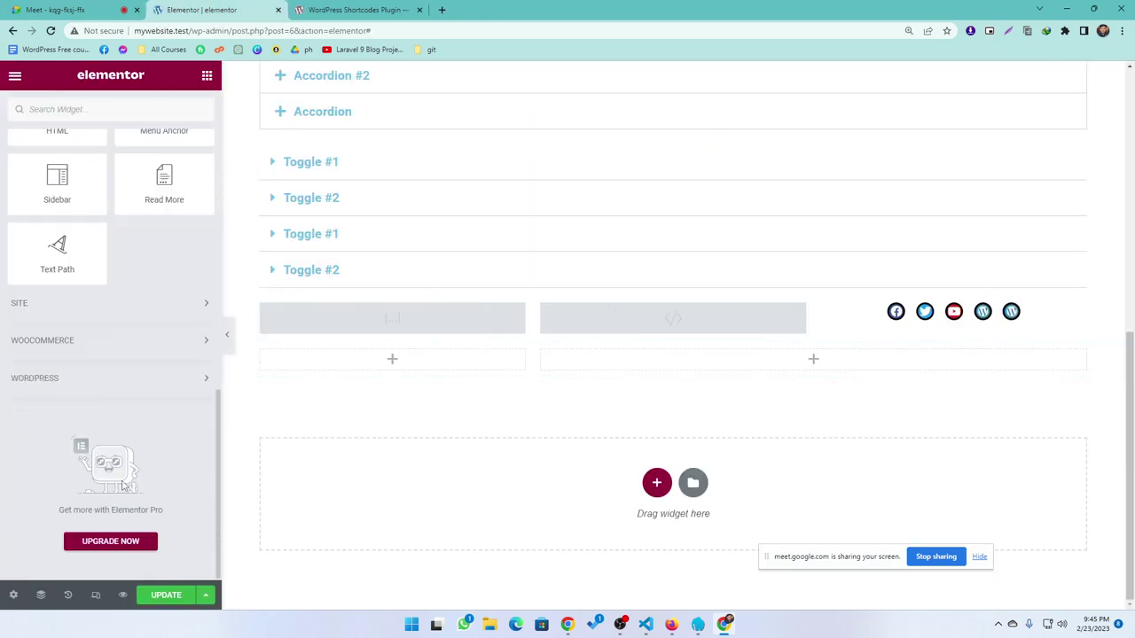
pyautogui.moveTo(57, 404); pyautogui.dragTo(432, 365)
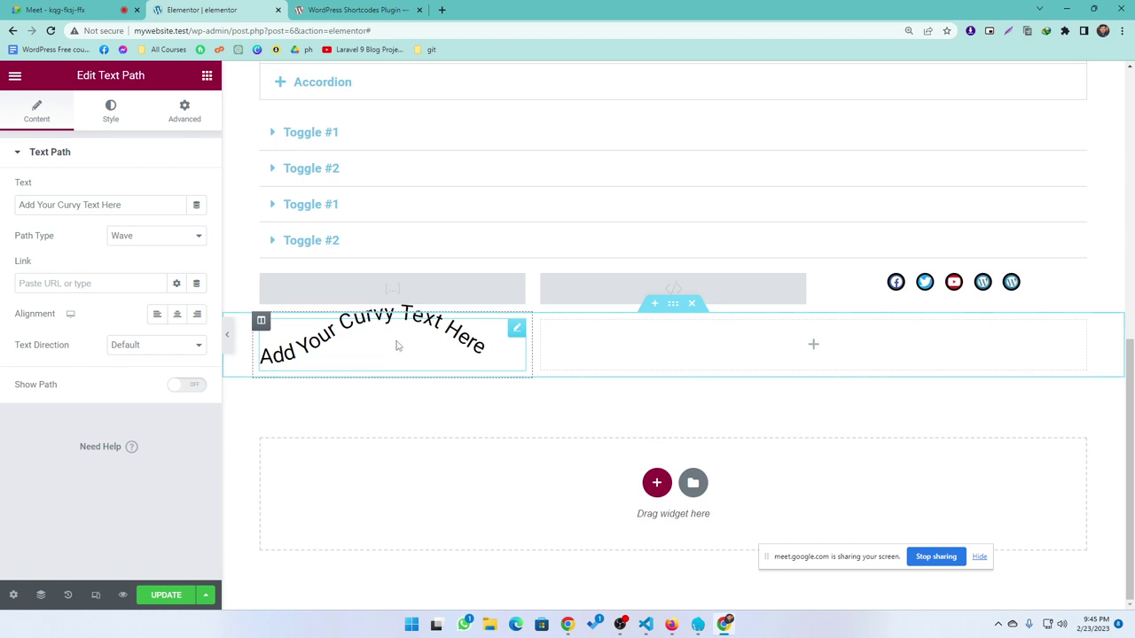
# Step: Try the Arc and Circle path types on the curved text and set its path type to Oval
pyautogui.click(142, 236)
pyautogui.click(117, 268)
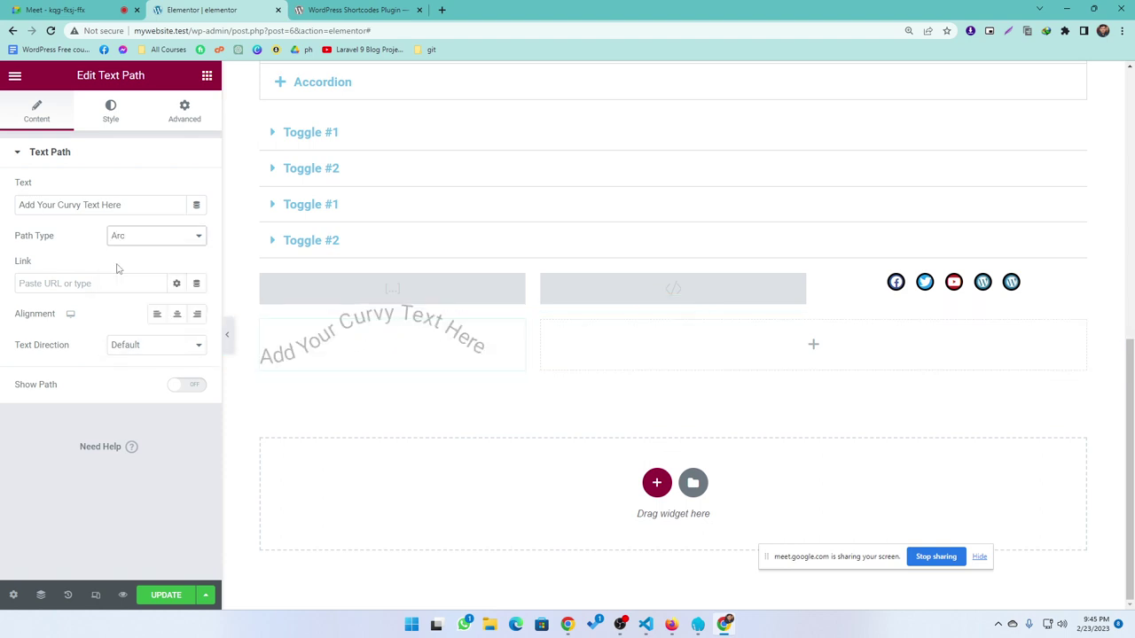
pyautogui.click(133, 236)
pyautogui.click(112, 279)
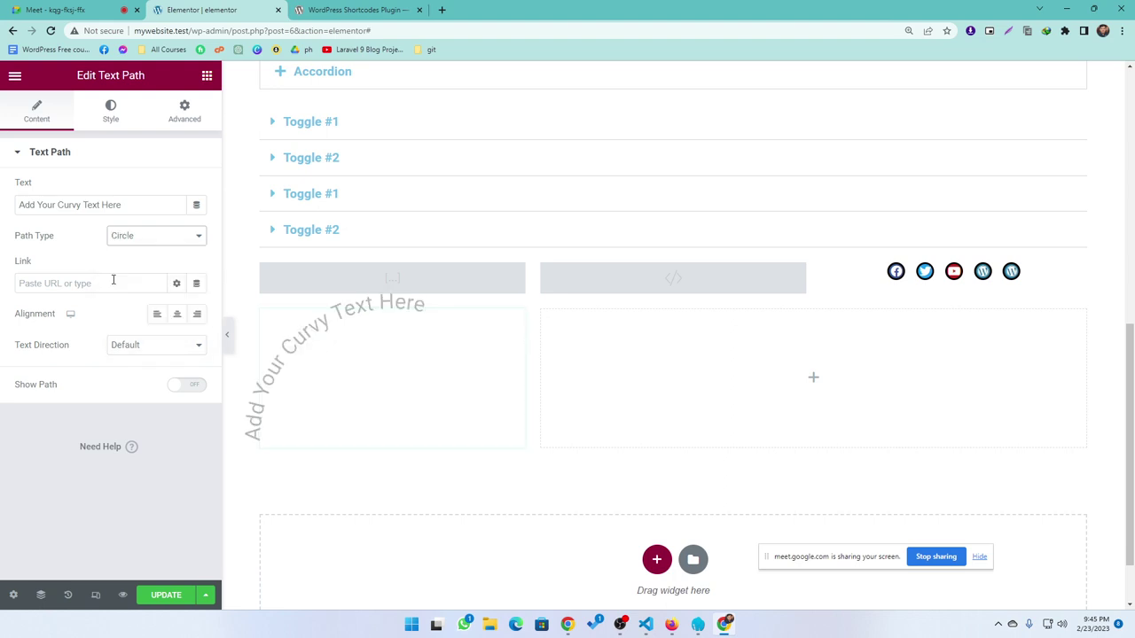
pyautogui.click(144, 238)
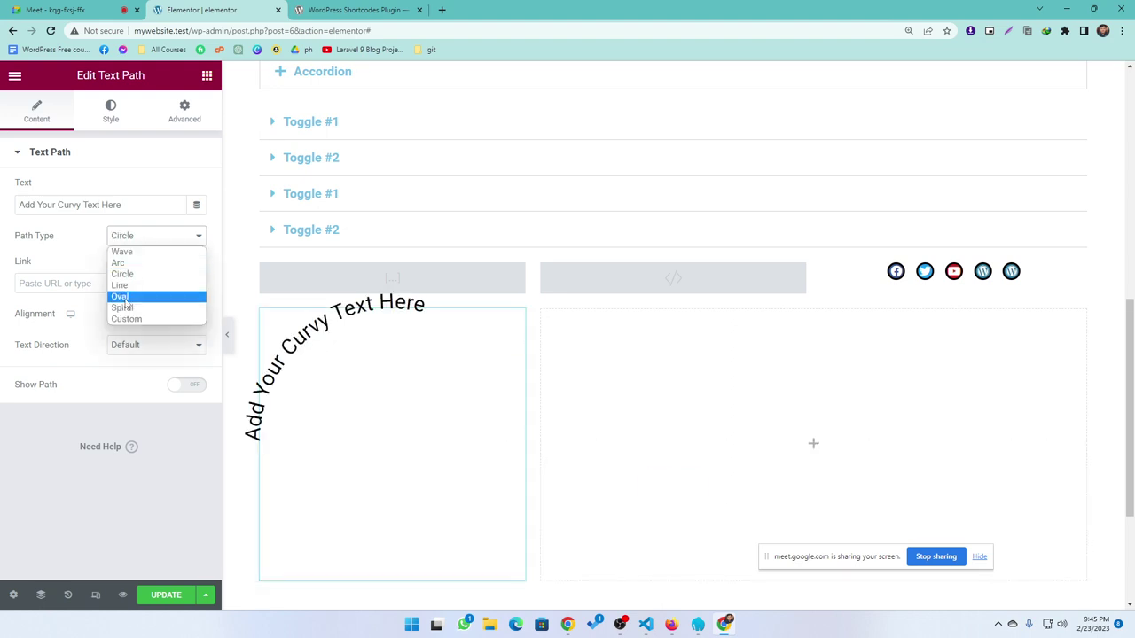
pyautogui.click(125, 298)
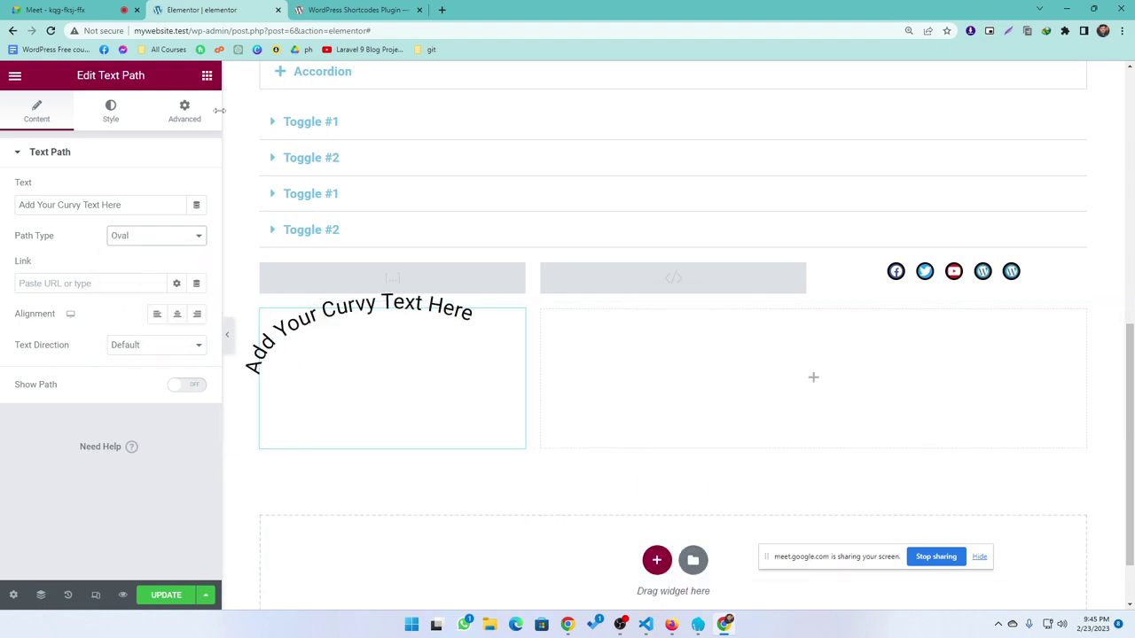
# Step: Look through the widgets in the Site and WooCommerce categories, collapsing each category again
pyautogui.click(206, 76)
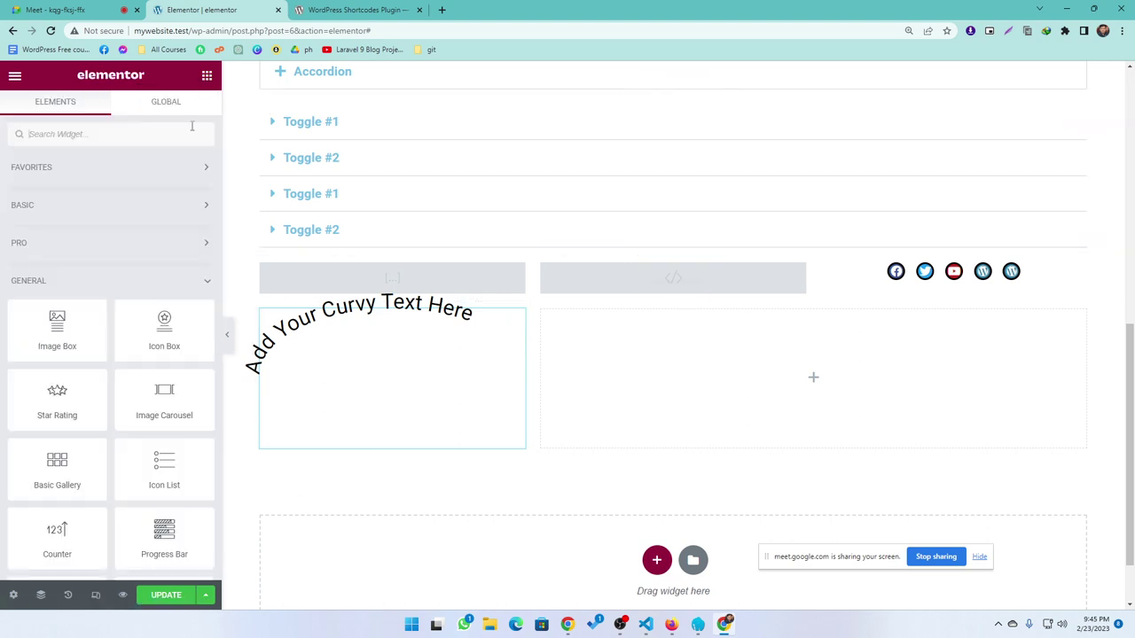
pyautogui.scroll(-15, 171, 426)
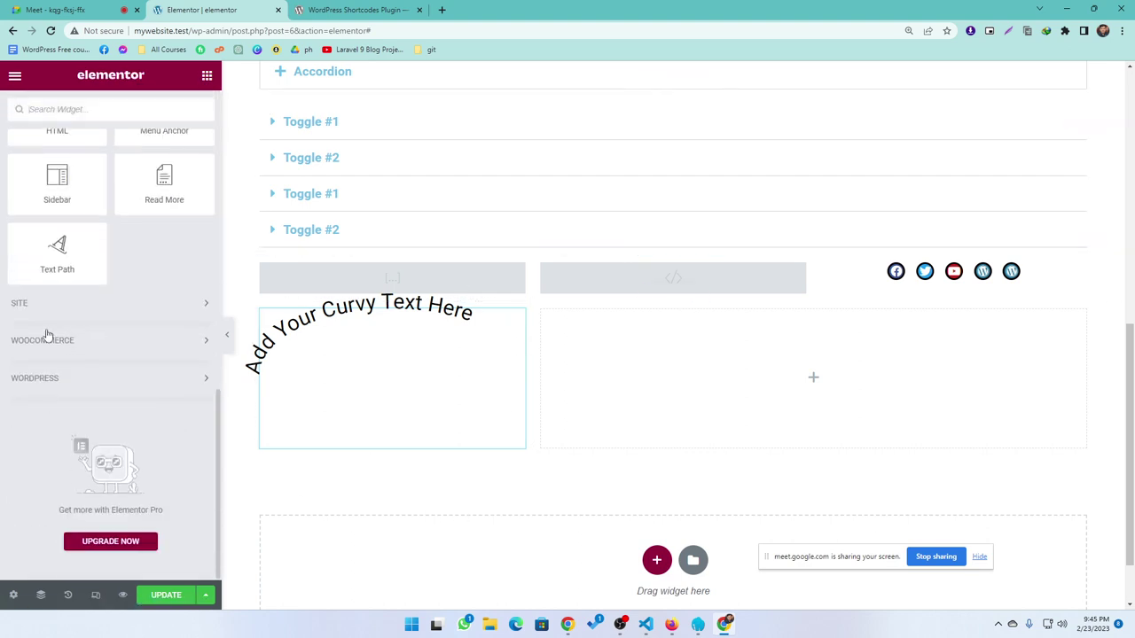
pyautogui.click(46, 304)
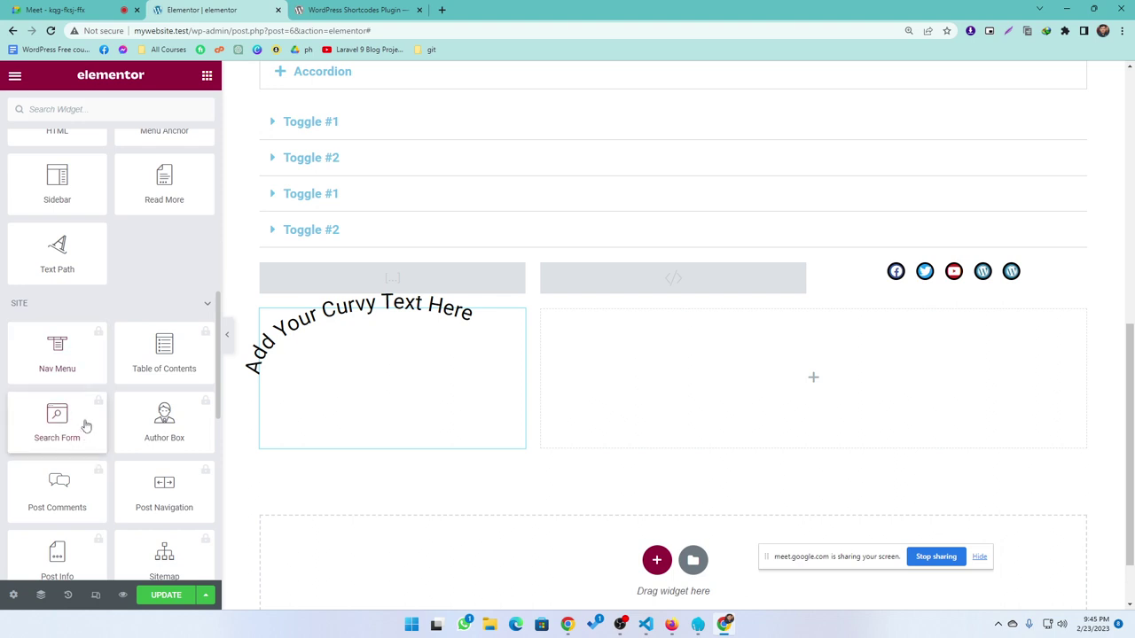
pyautogui.click(78, 306)
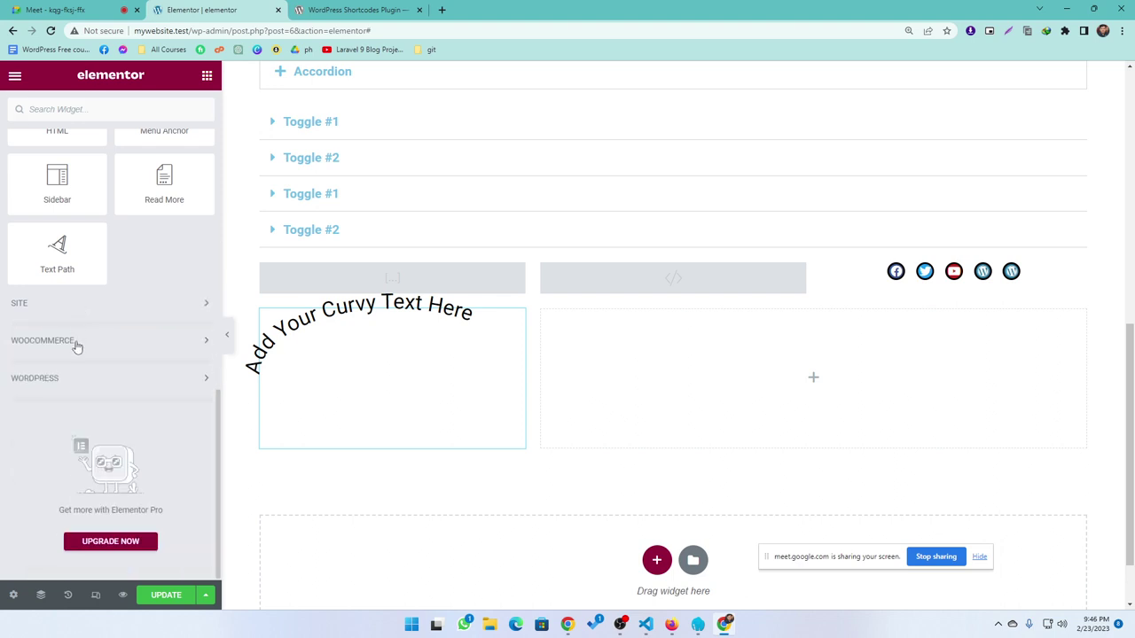
pyautogui.click(77, 345)
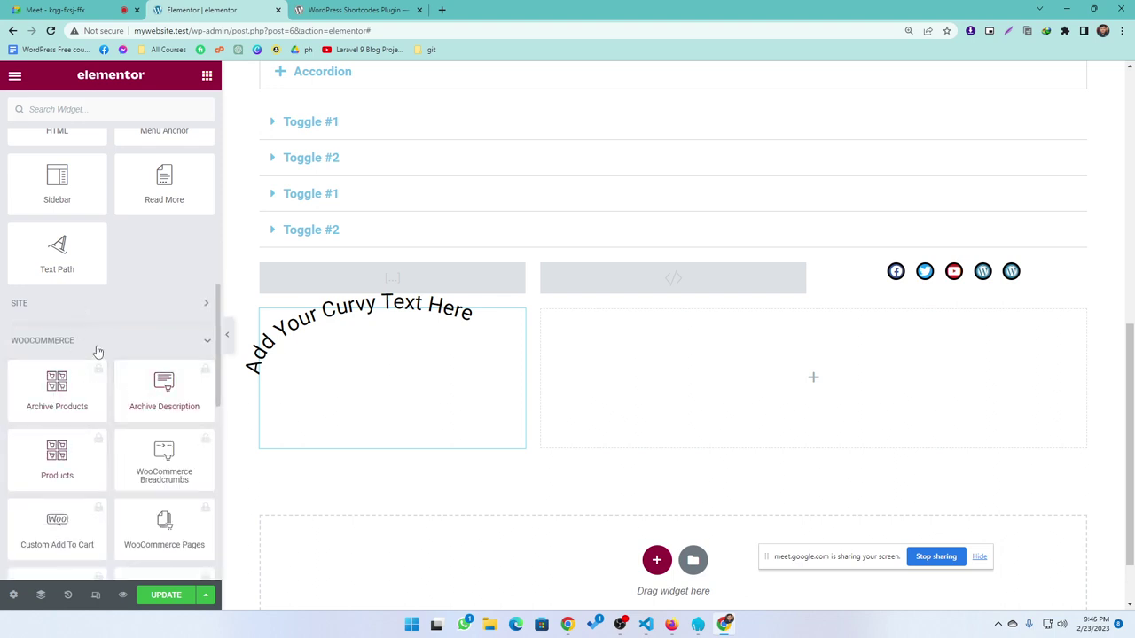
pyautogui.click(98, 347)
# Step: Add the WordPress Calendar widget to the empty wide column beside the curved text
pyautogui.click(81, 390)
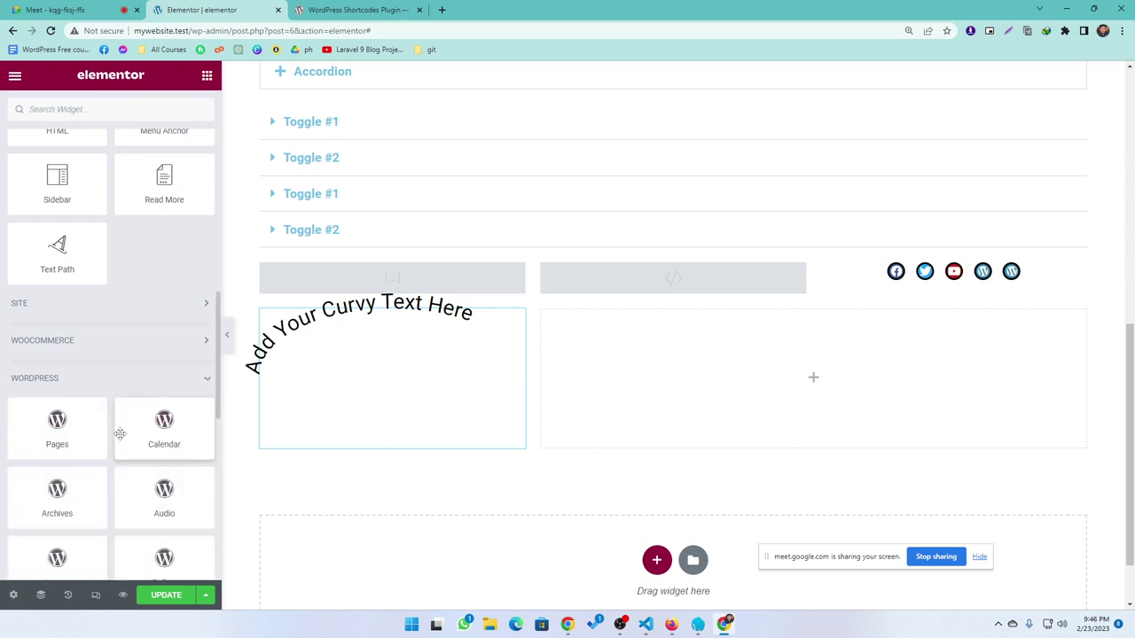
pyautogui.scroll(-3, 120, 434)
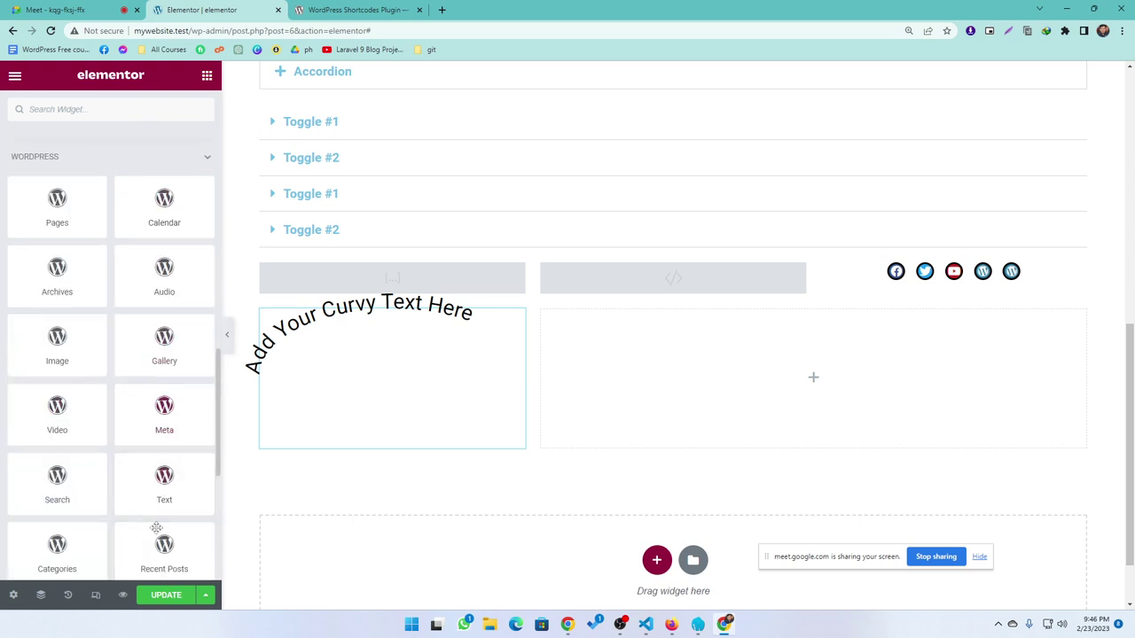
pyautogui.moveTo(168, 223); pyautogui.dragTo(660, 381)
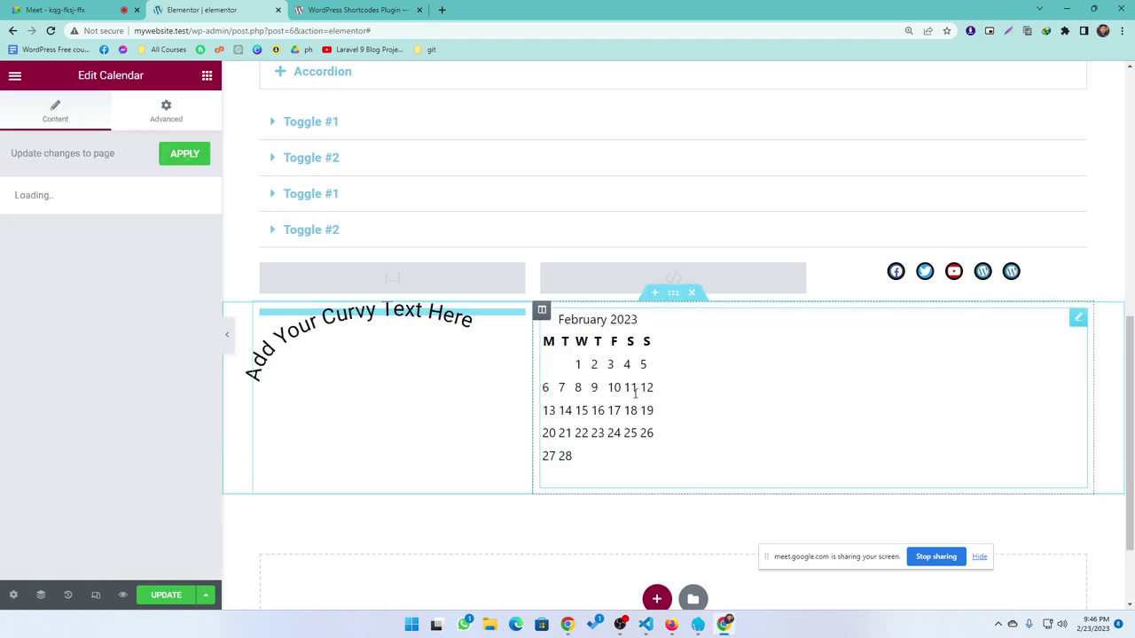
# Step: Collapse the General widget category and add the WordPress Video widget below the calendar in the wide column
pyautogui.click(200, 80)
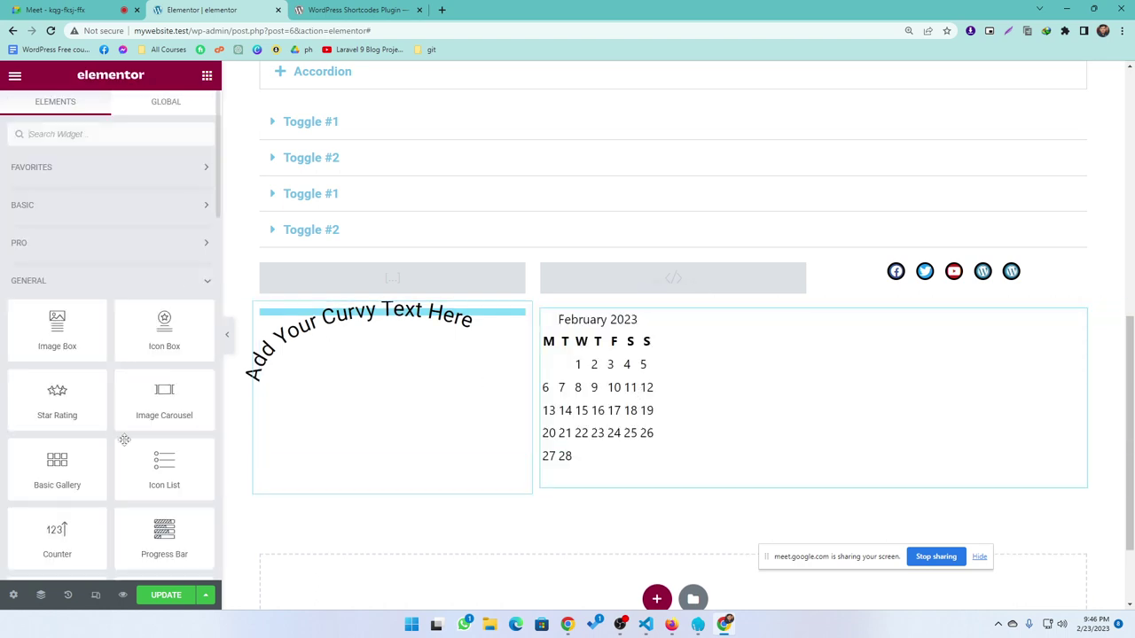
pyautogui.click(164, 284)
pyautogui.click(155, 405)
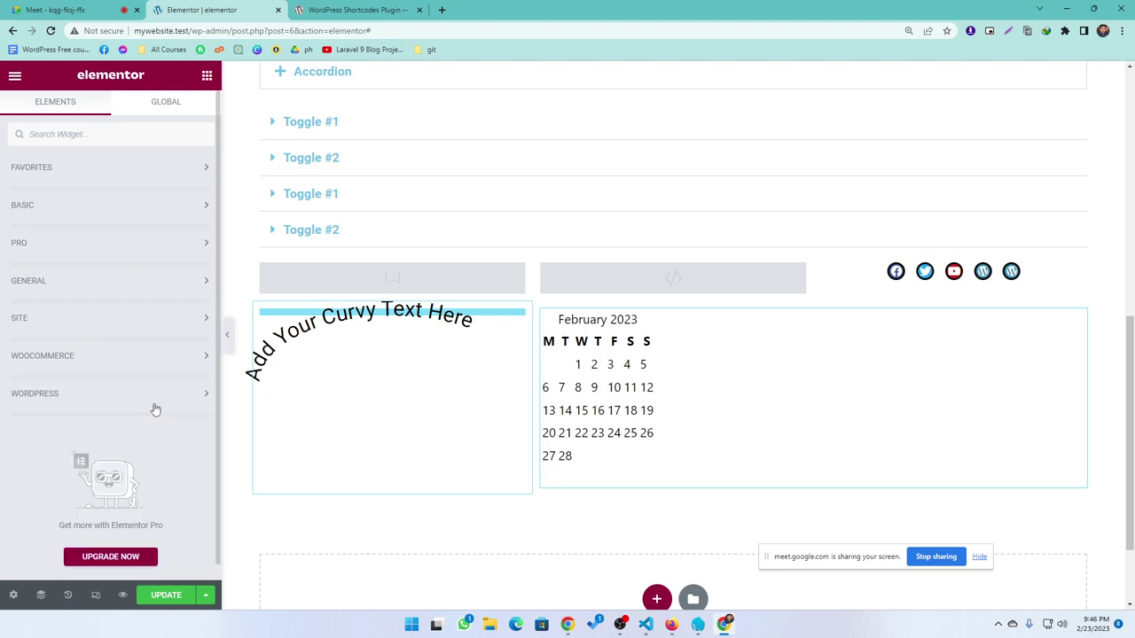
pyautogui.click(153, 398)
pyautogui.scroll(-3, 137, 420)
pyautogui.moveTo(49, 365); pyautogui.dragTo(703, 480)
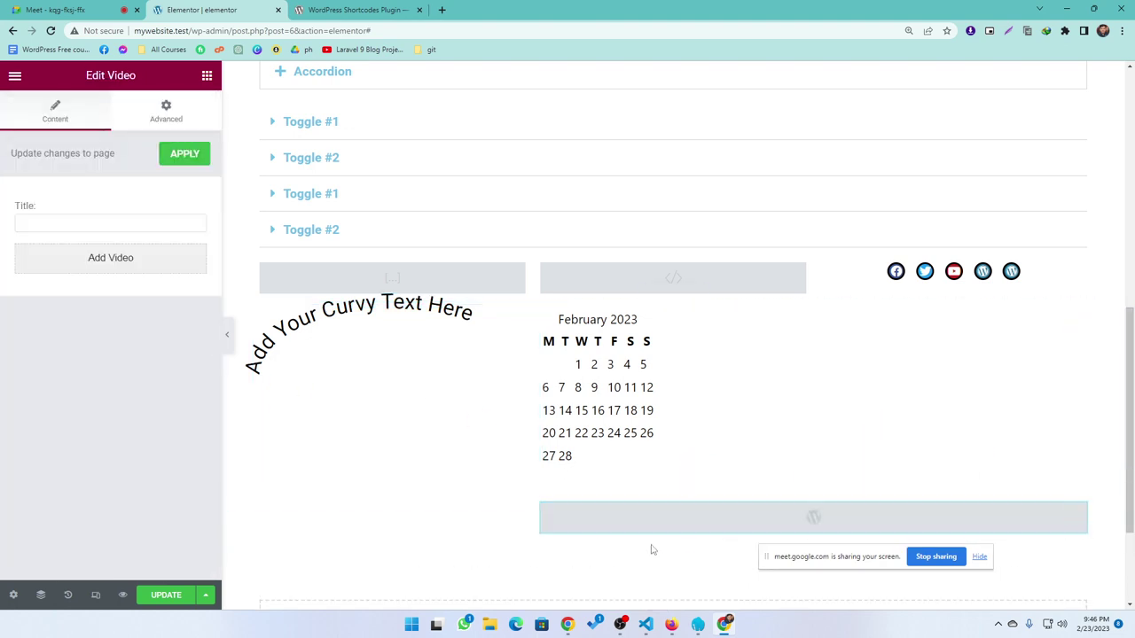
# Step: Inspect the Video widget's title setting and its Add Video upload dialog, closing the dialog without choosing a file
pyautogui.click(79, 228)
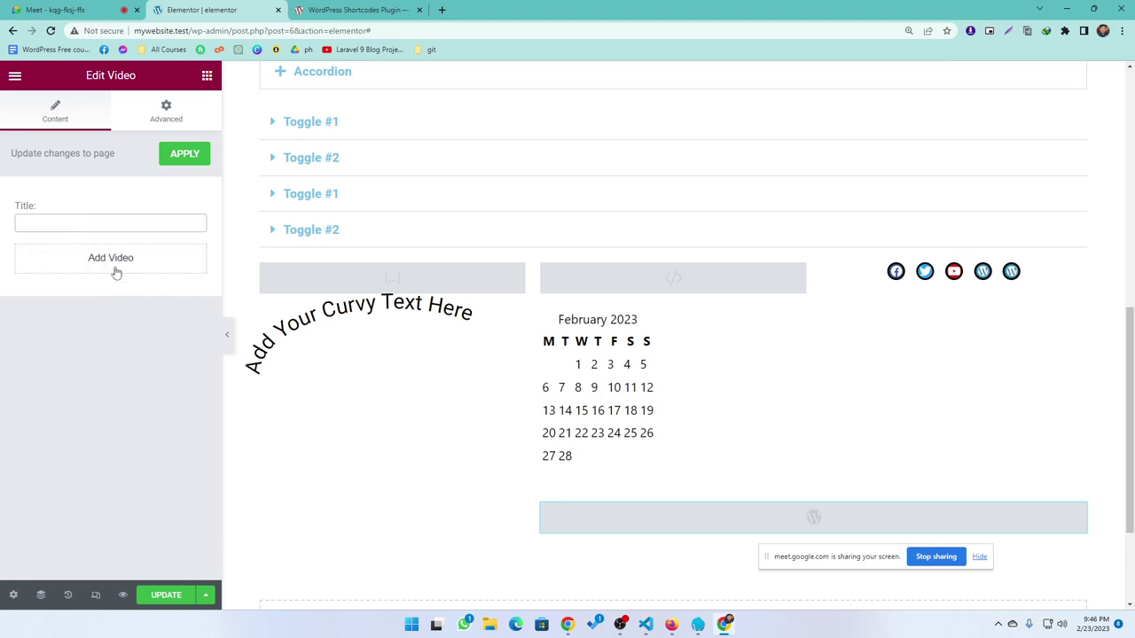
pyautogui.click(111, 259)
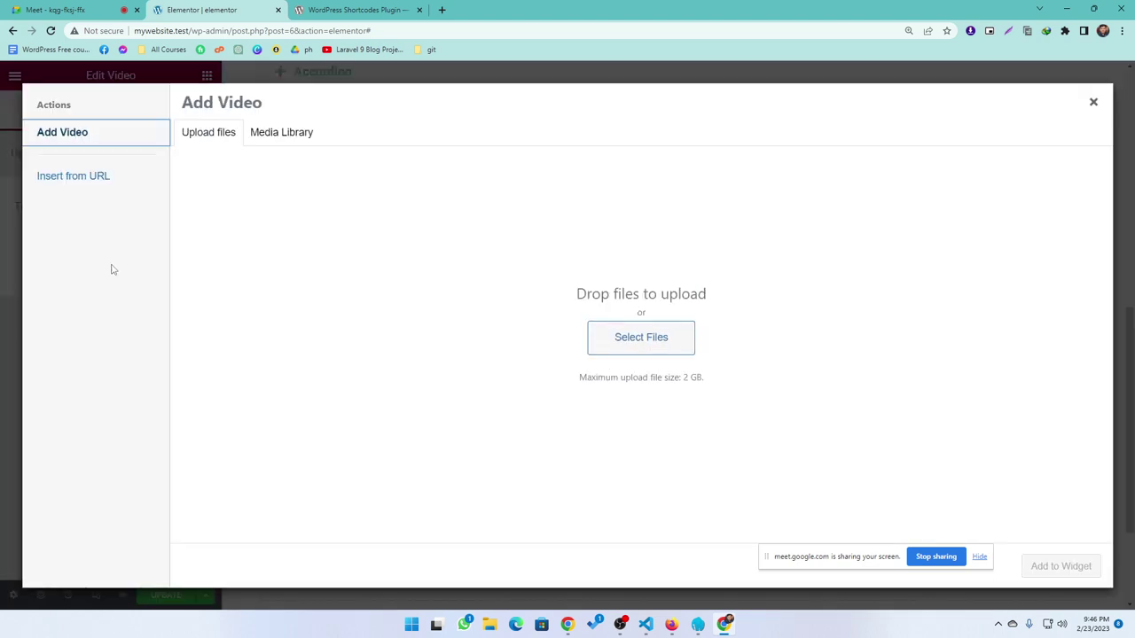
pyautogui.click(1093, 102)
# Step: Review the remaining WordPress category widgets, from Pages and Archives through Custom HTML and Block, and collapse the category
pyautogui.click(206, 75)
pyautogui.scroll(-1, 132, 454)
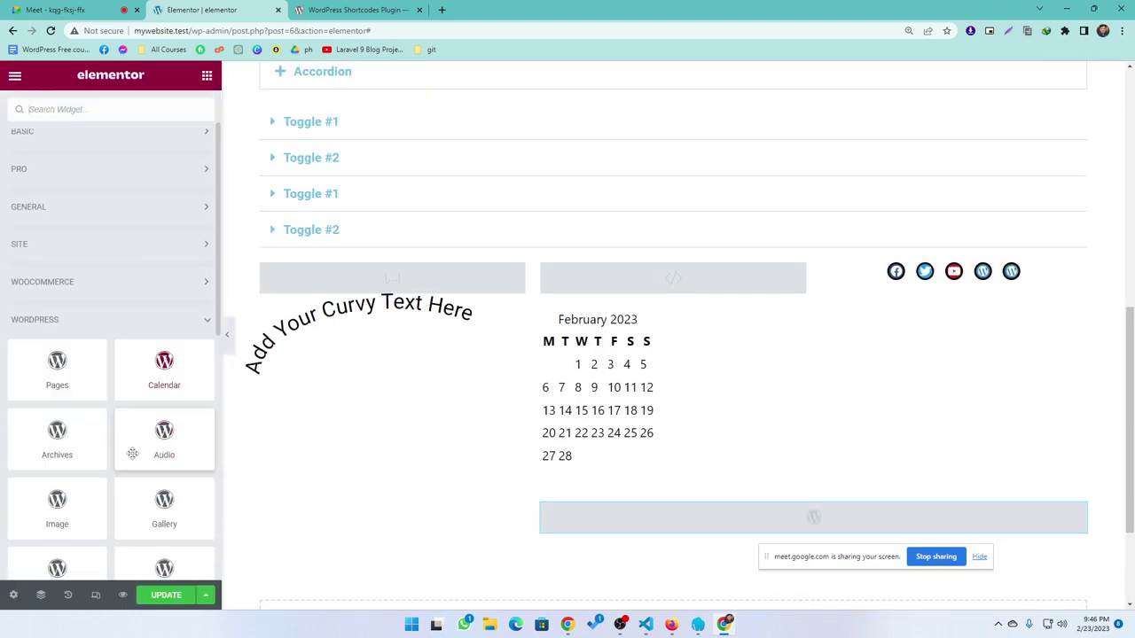
pyautogui.scroll(-1, 132, 453)
pyautogui.scroll(-1, 78, 508)
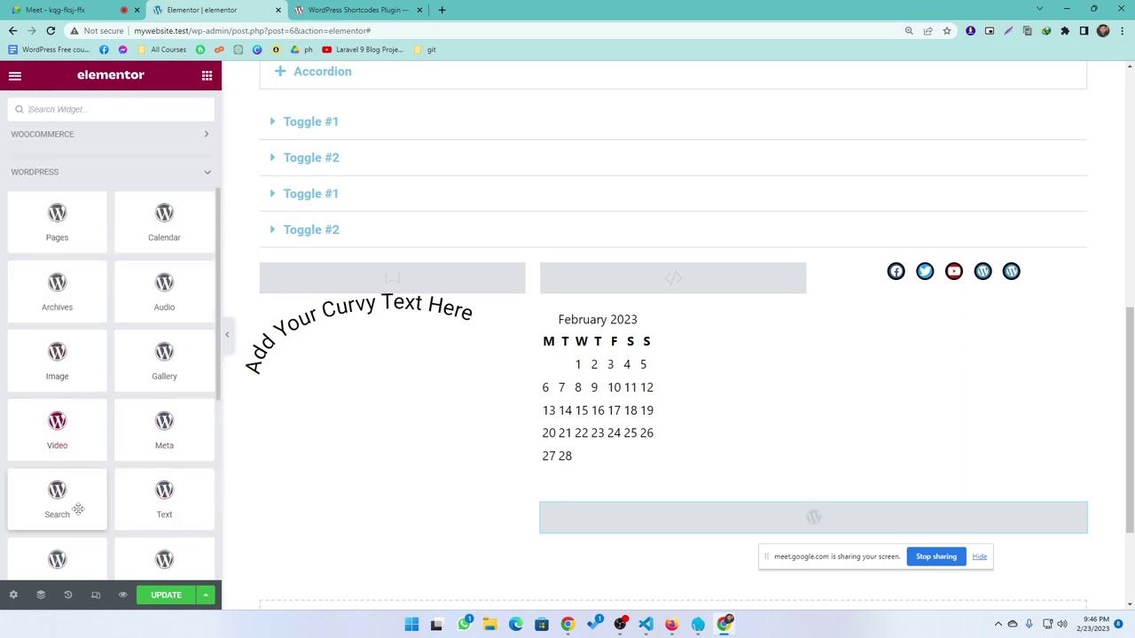
pyautogui.scroll(-1, 78, 508)
pyautogui.scroll(-1, 165, 415)
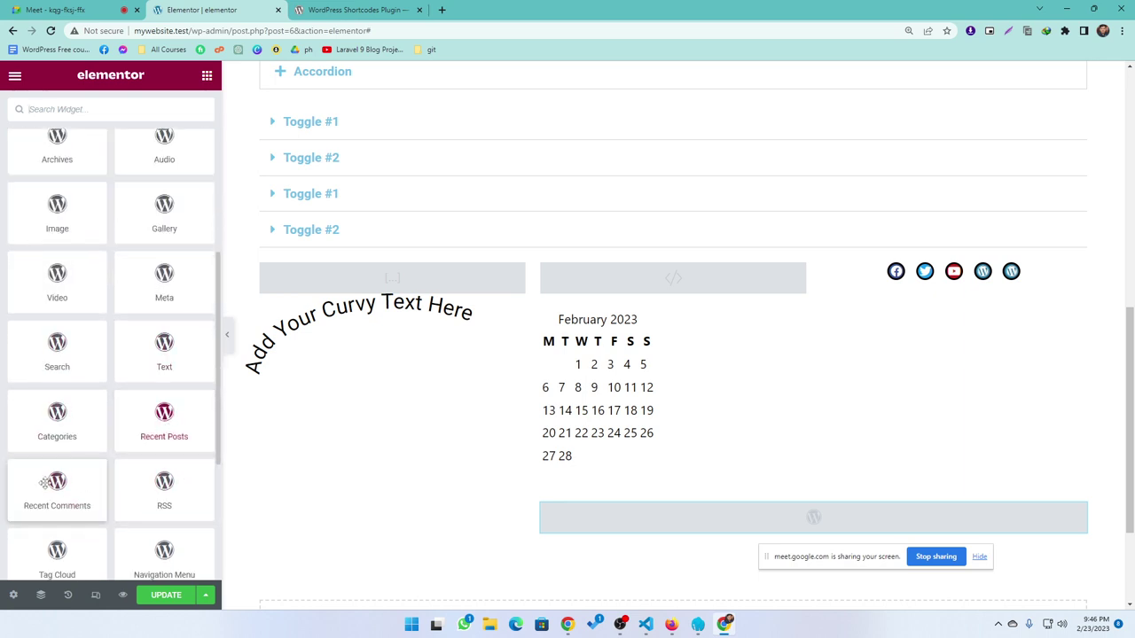
pyautogui.scroll(-3, 169, 468)
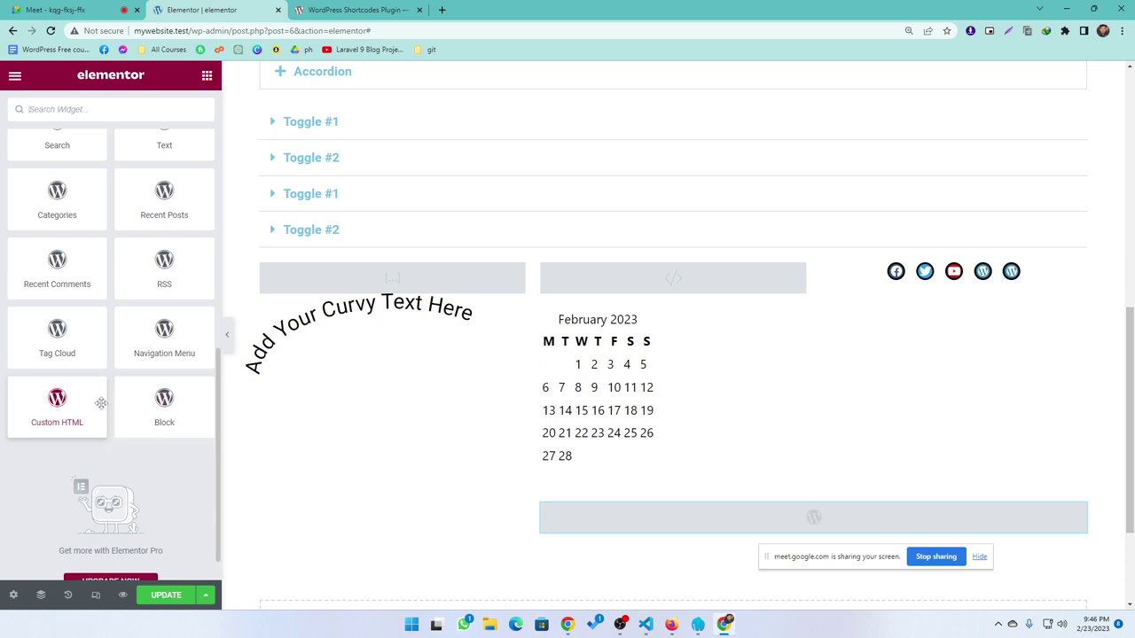
pyautogui.scroll(3, 139, 417)
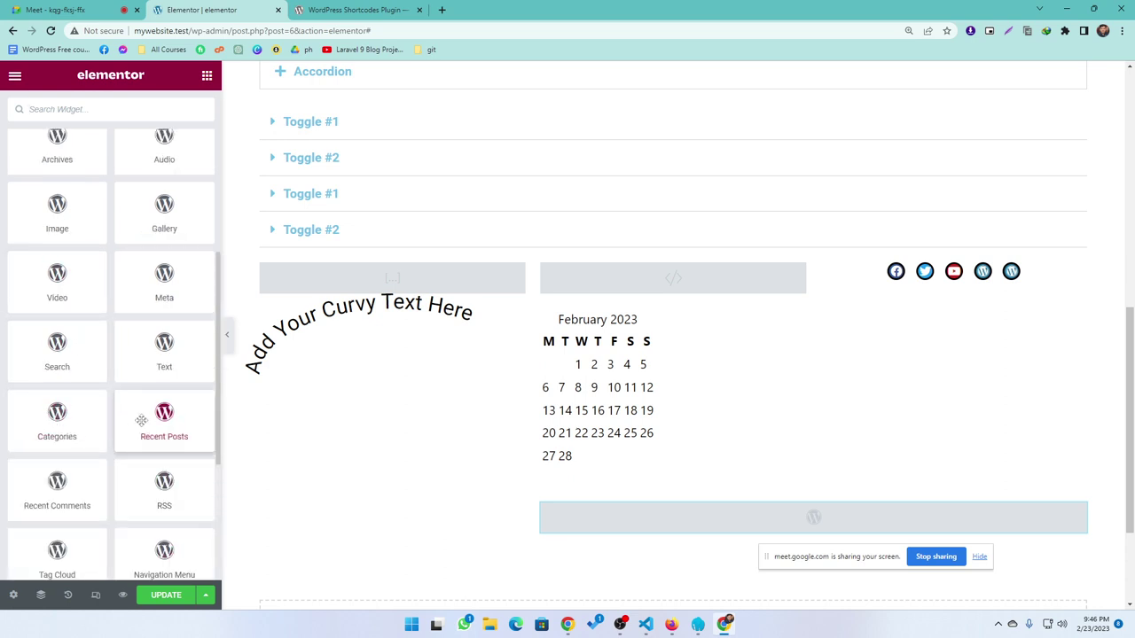
pyautogui.scroll(3, 141, 419)
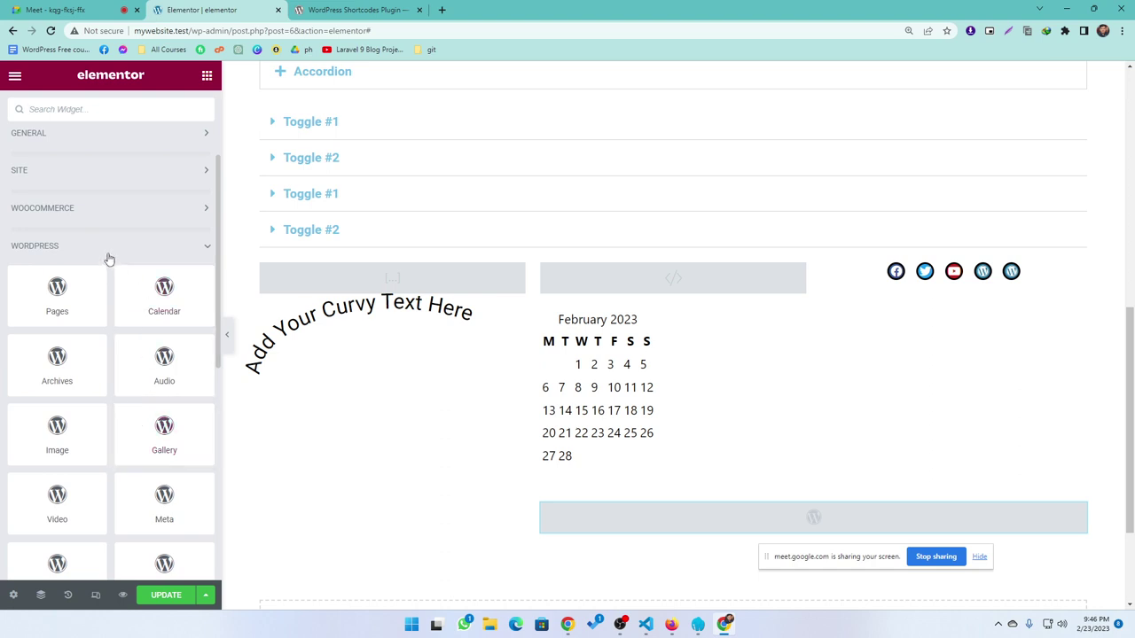
pyautogui.click(108, 256)
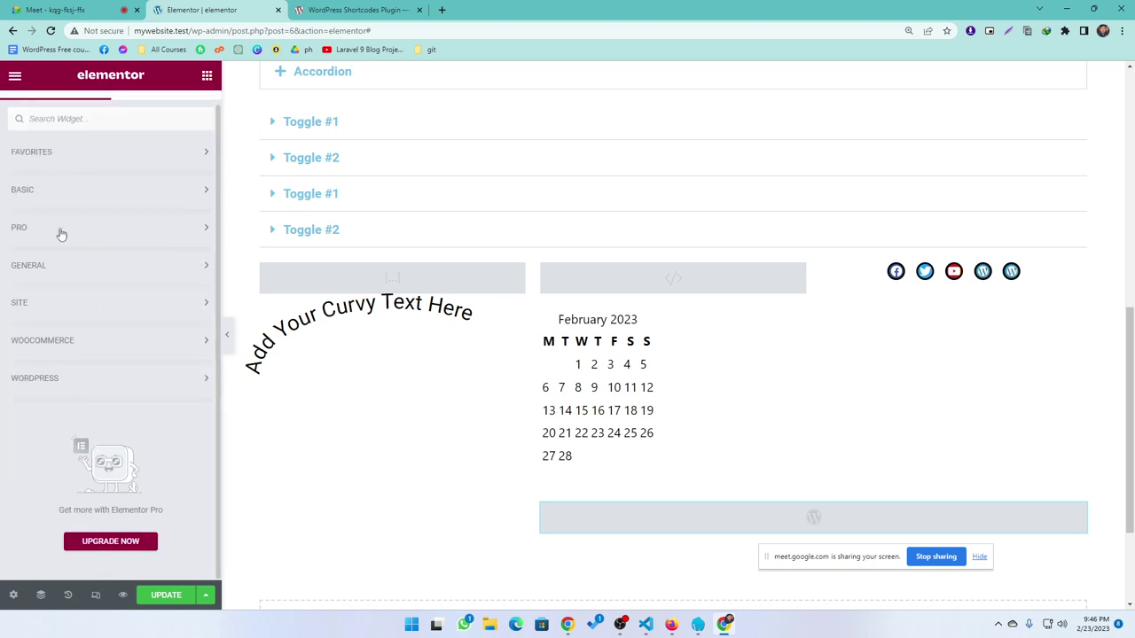
# Step: Expand the WooCommerce, Site, General and Pro widget categories and look through their locked and free widgets
pyautogui.click(85, 344)
pyautogui.click(100, 301)
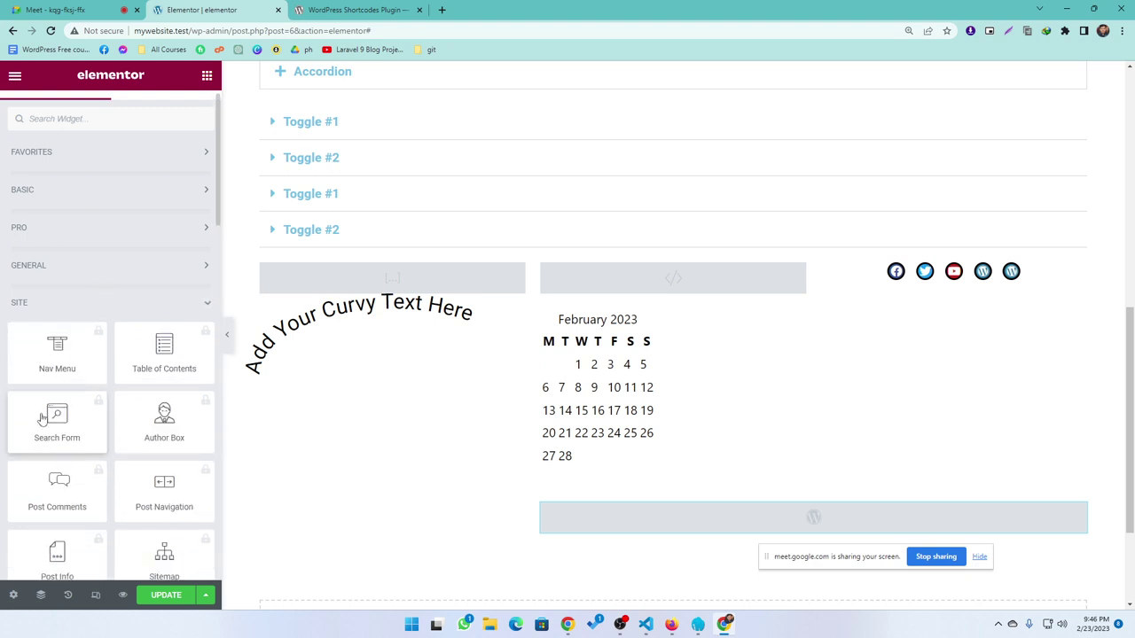
pyautogui.click(93, 276)
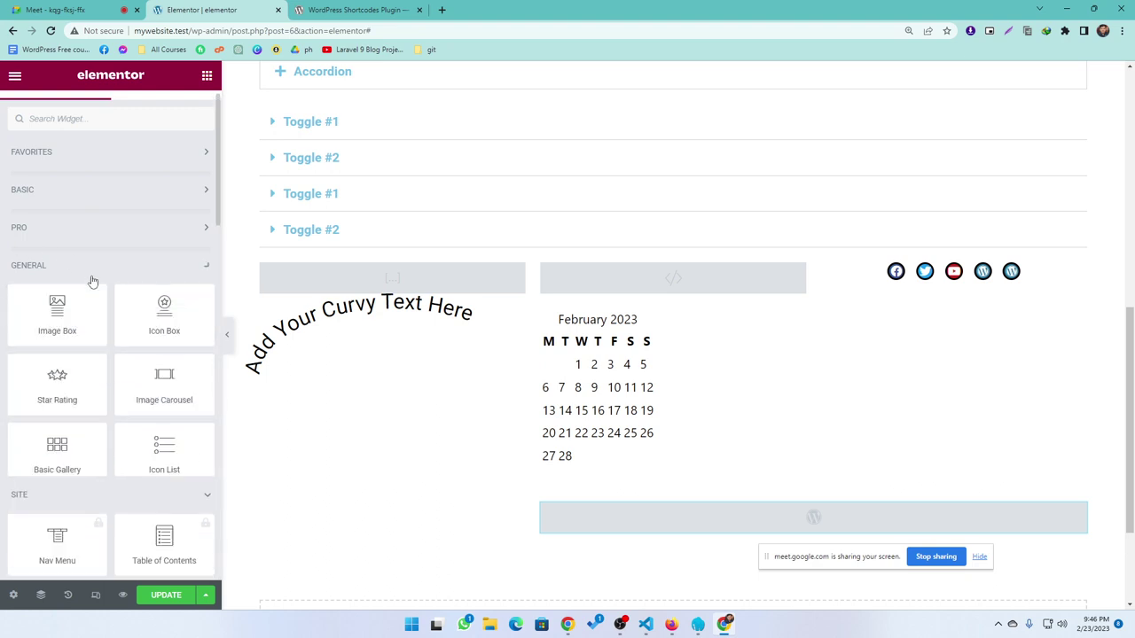
pyautogui.click(130, 228)
pyautogui.scroll(-3, 78, 435)
pyautogui.scroll(-5, 85, 430)
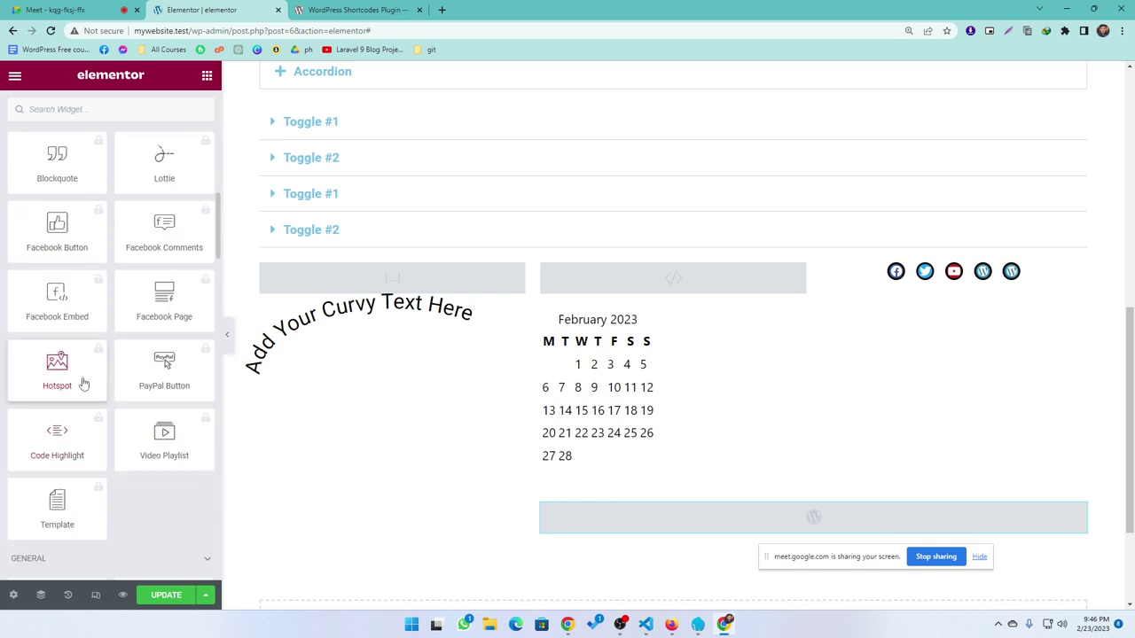
pyautogui.scroll(10, 89, 399)
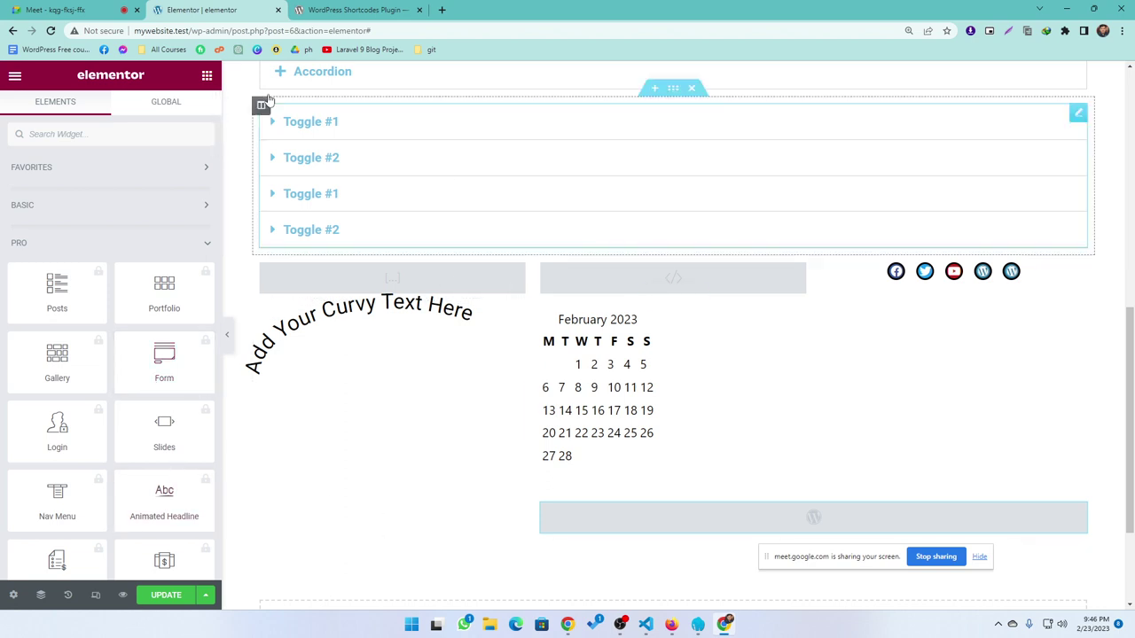
pyautogui.scroll(-10, 106, 394)
pyautogui.scroll(-15, 108, 398)
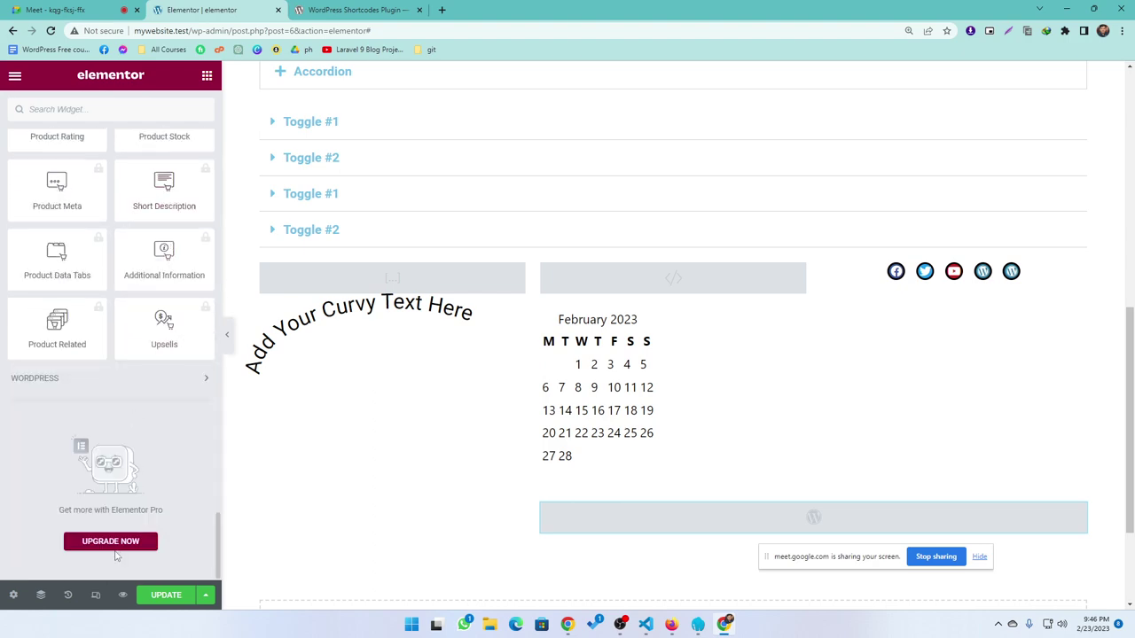
# Step: Open the Elementor Pro upgrade page and compare the website allowance and yearly price of its plugin plans
pyautogui.click(111, 542)
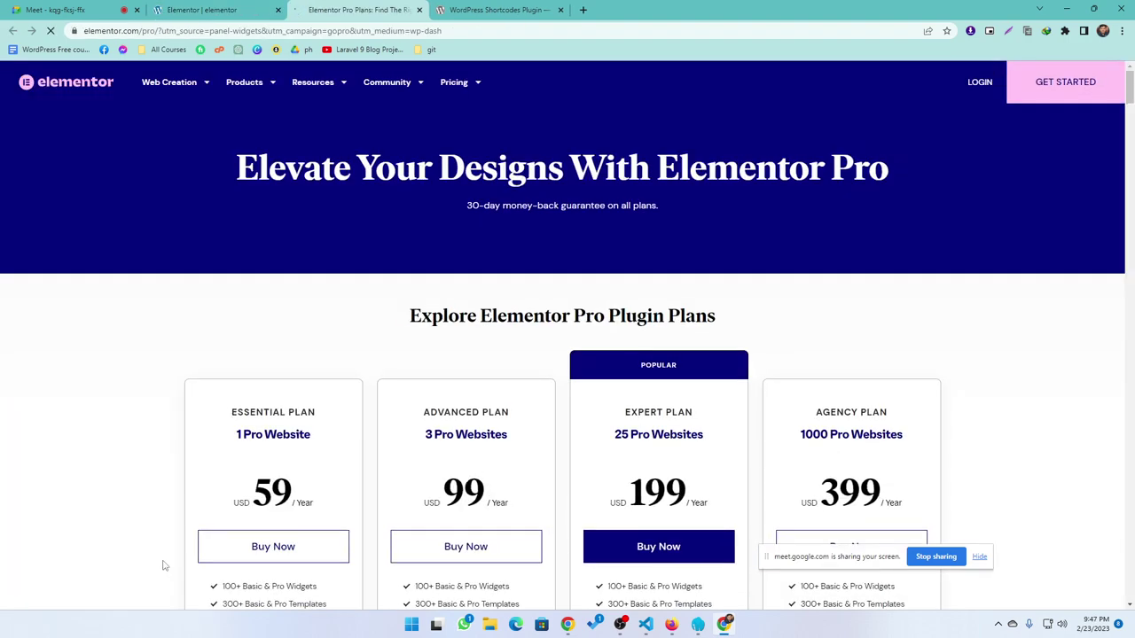
pyautogui.scroll(-2, 369, 337)
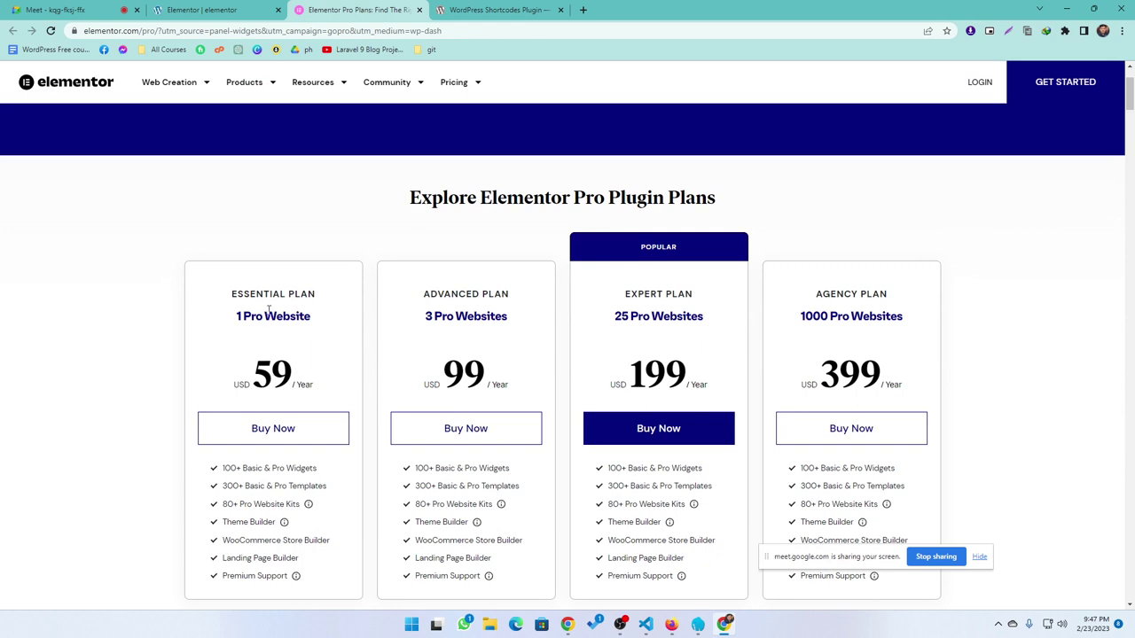
pyautogui.moveTo(233, 321); pyautogui.dragTo(312, 320)
pyautogui.moveTo(294, 371); pyautogui.dragTo(152, 368)
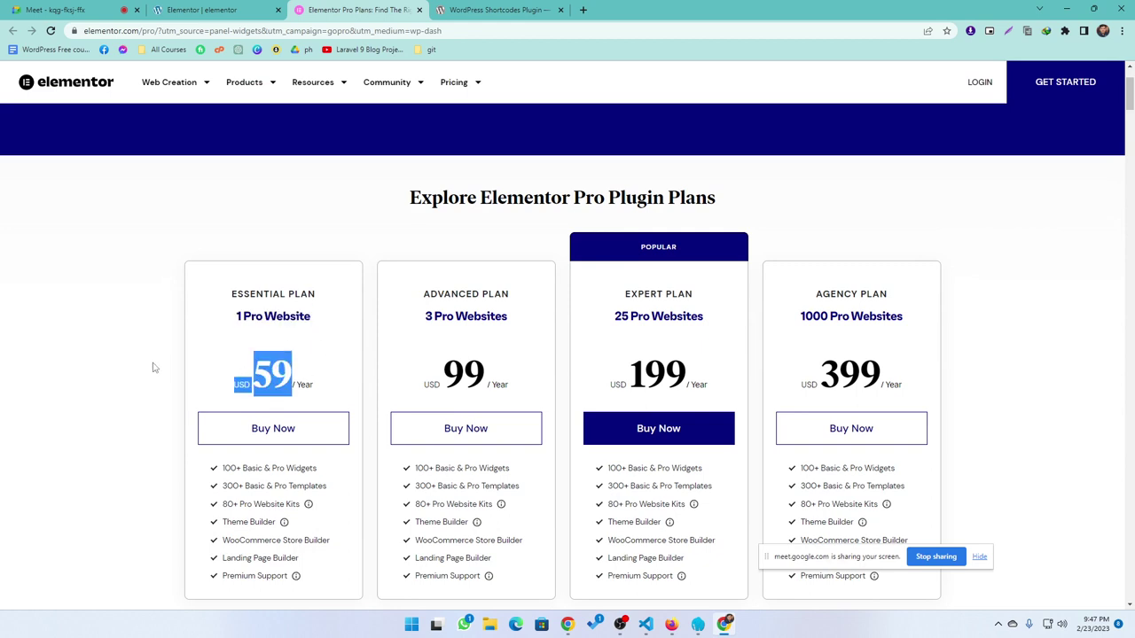
pyautogui.moveTo(509, 317); pyautogui.dragTo(418, 337)
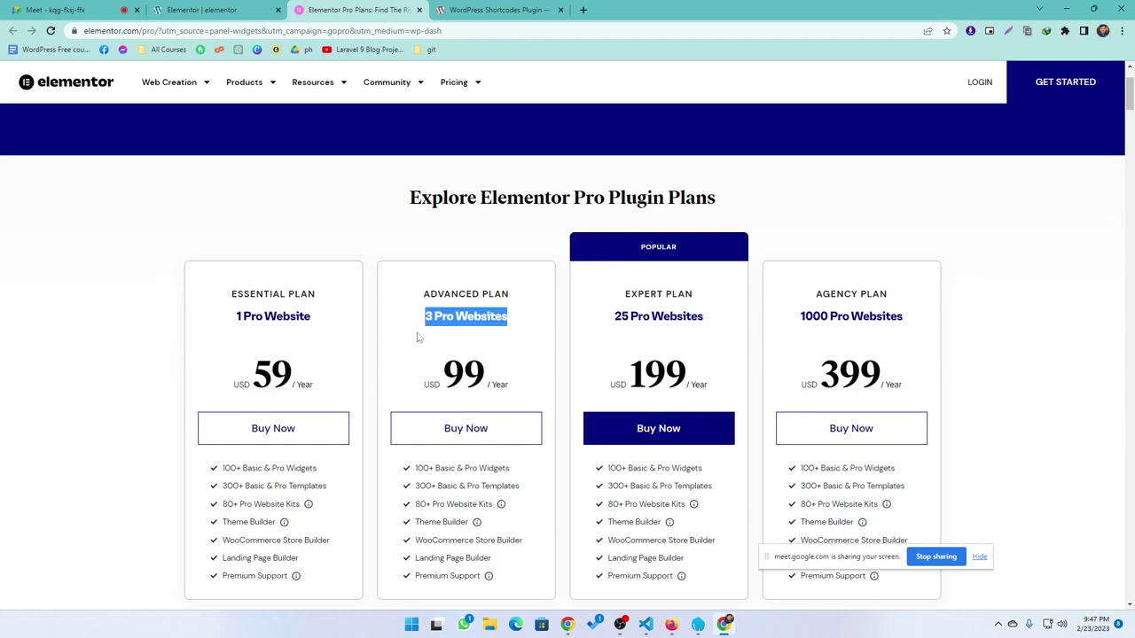
pyautogui.click(434, 375)
pyautogui.moveTo(497, 384); pyautogui.dragTo(443, 377)
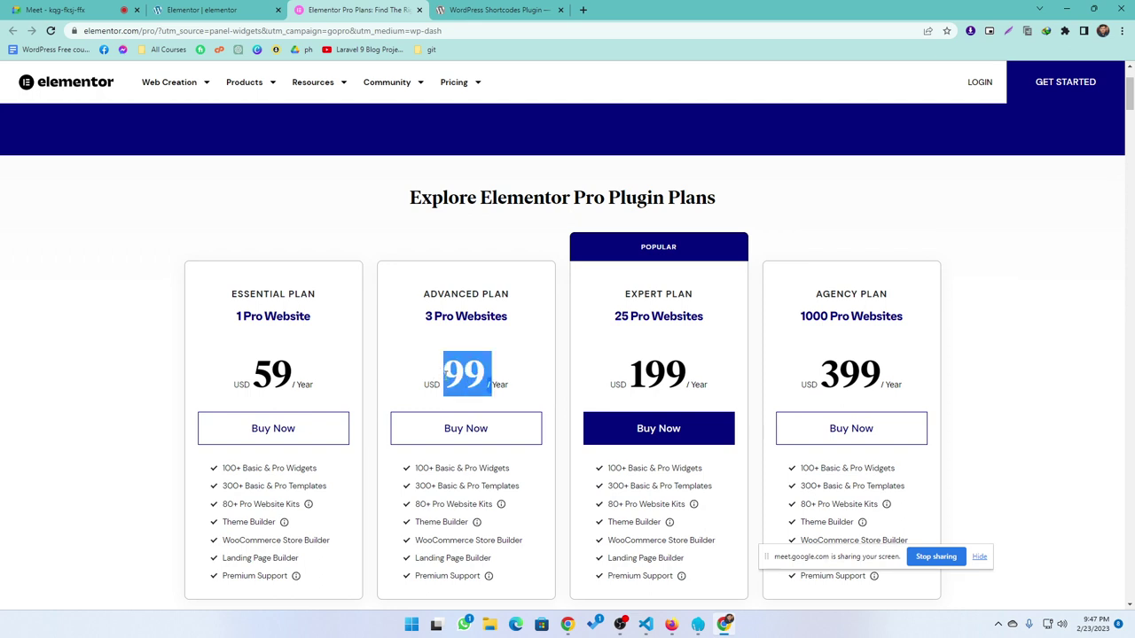
pyautogui.moveTo(628, 315); pyautogui.dragTo(630, 354)
pyautogui.moveTo(801, 316); pyautogui.dragTo(931, 328)
pyautogui.moveTo(831, 372); pyautogui.dragTo(900, 383)
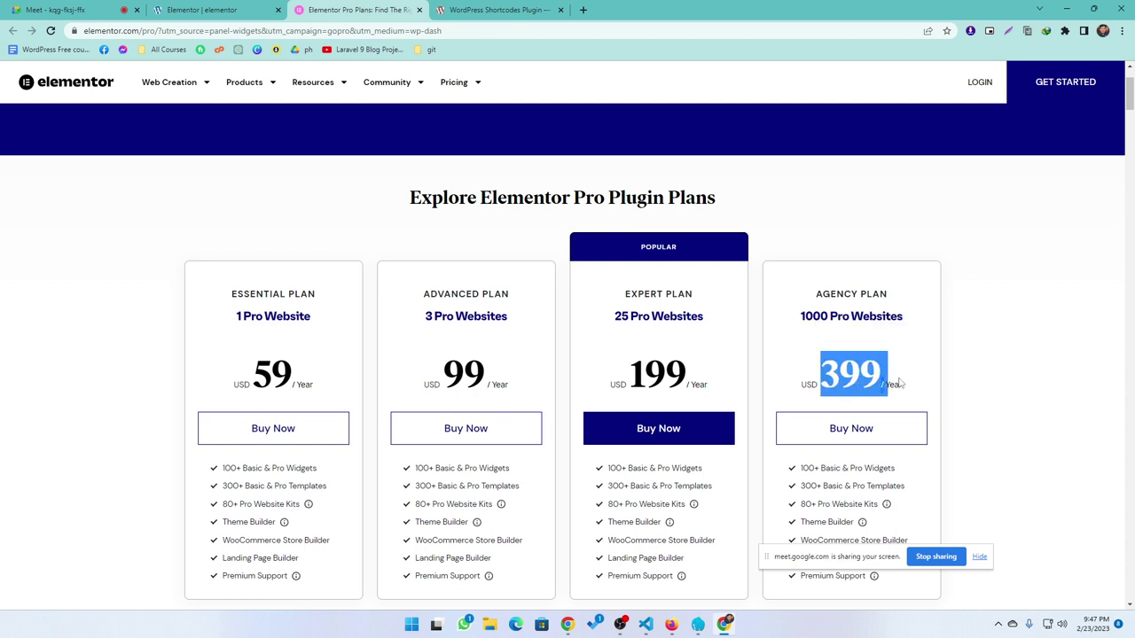
pyautogui.click(924, 373)
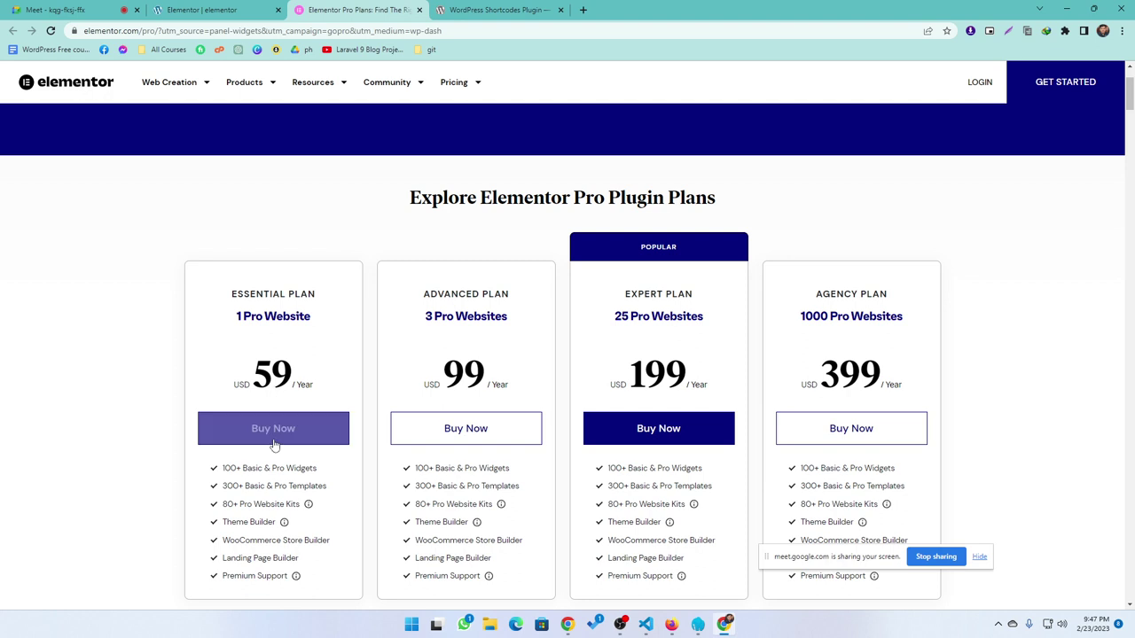
# Step: Examine the Essential plan's feature list, including the note on Premium Support, and highlight the whole list
pyautogui.scroll(-2, 469, 458)
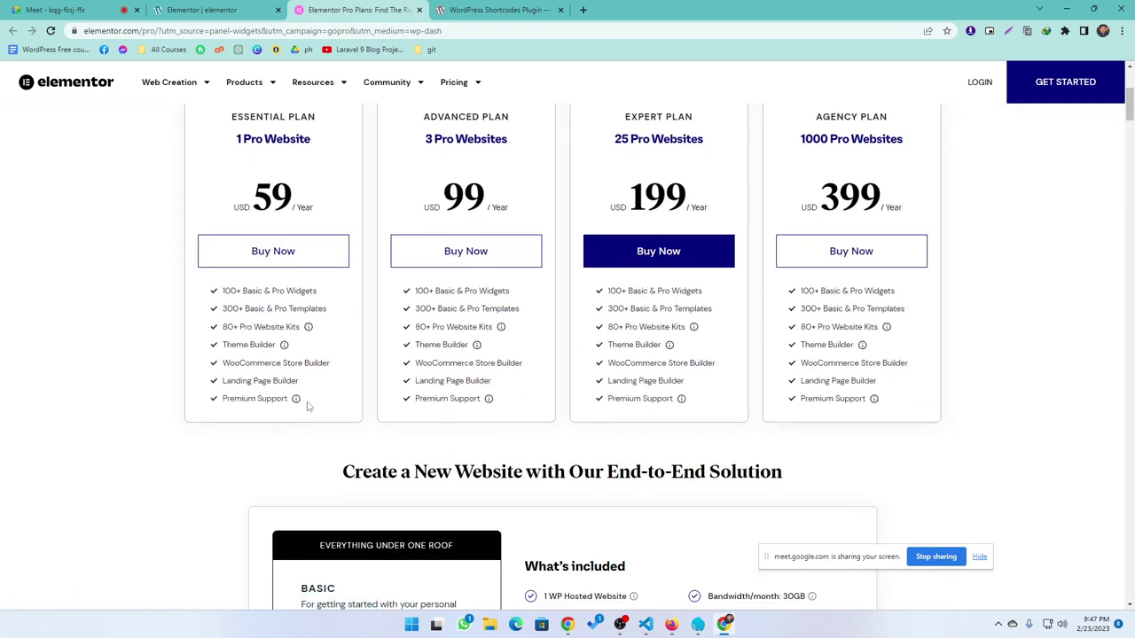
pyautogui.moveTo(308, 405); pyautogui.dragTo(209, 296)
pyautogui.click(3, 330)
pyautogui.moveTo(296, 406)
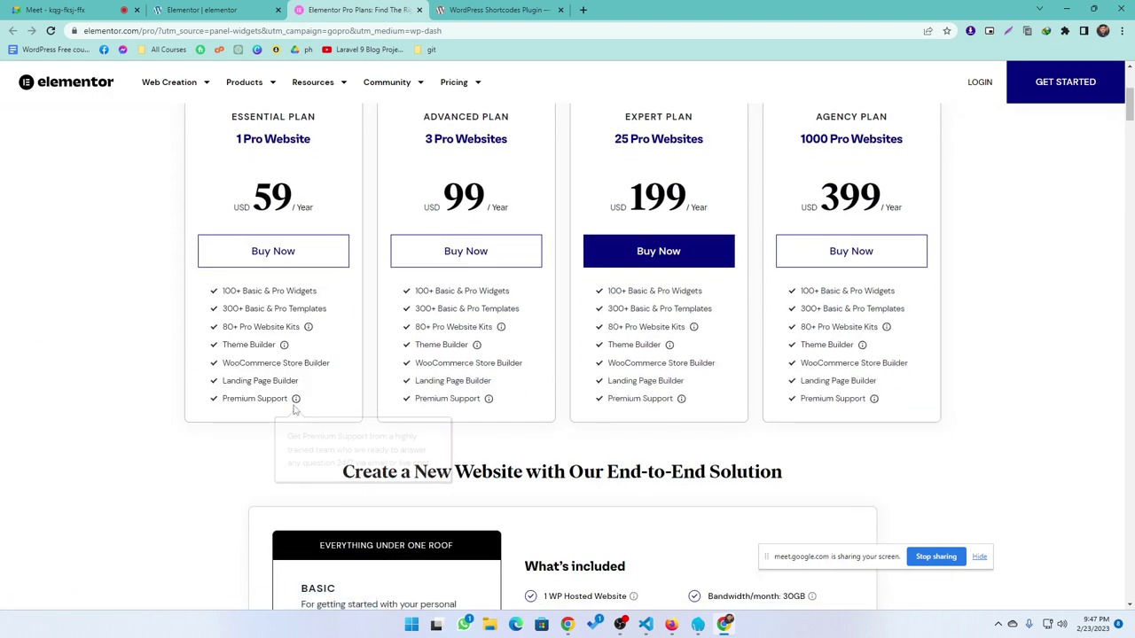
pyautogui.moveTo(295, 406); pyautogui.dragTo(185, 298)
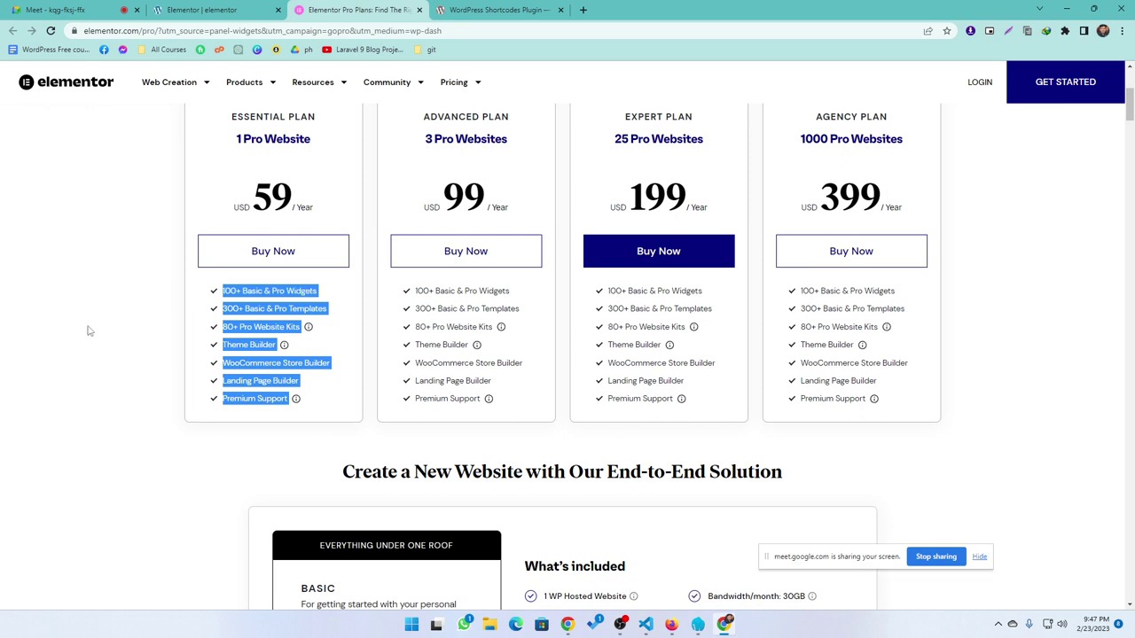
# Step: Clear the text highlight and review the Essential plan's notes on Pro Website Kits and Premium Support alongside the other plans
pyautogui.click(177, 386)
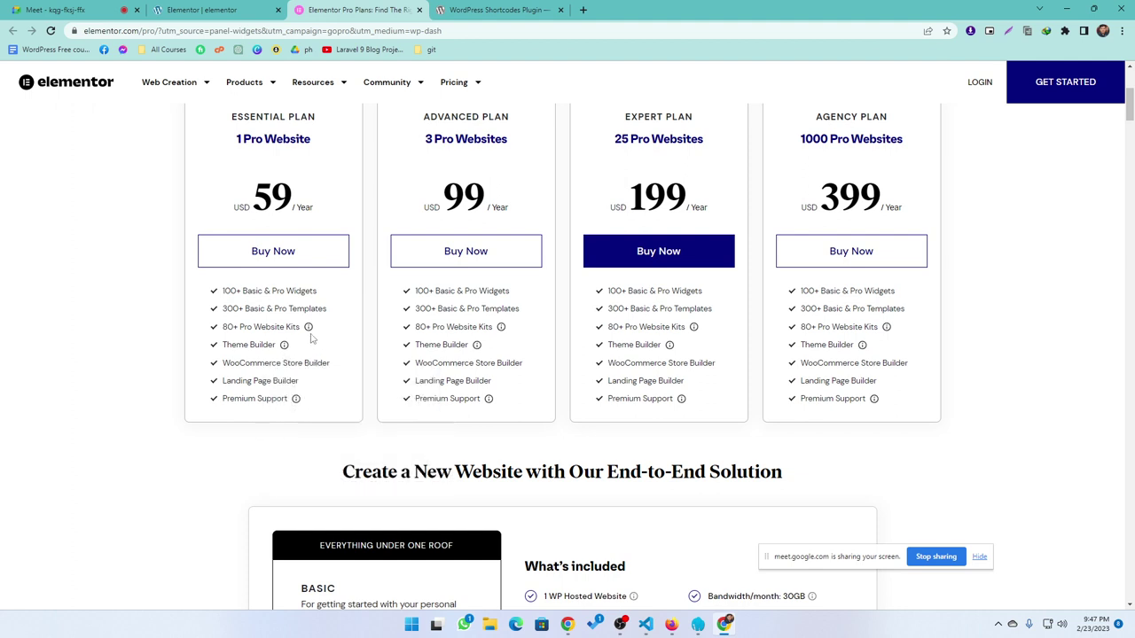
pyautogui.moveTo(309, 328)
pyautogui.moveTo(296, 400)
pyautogui.scroll(2, 248, 276)
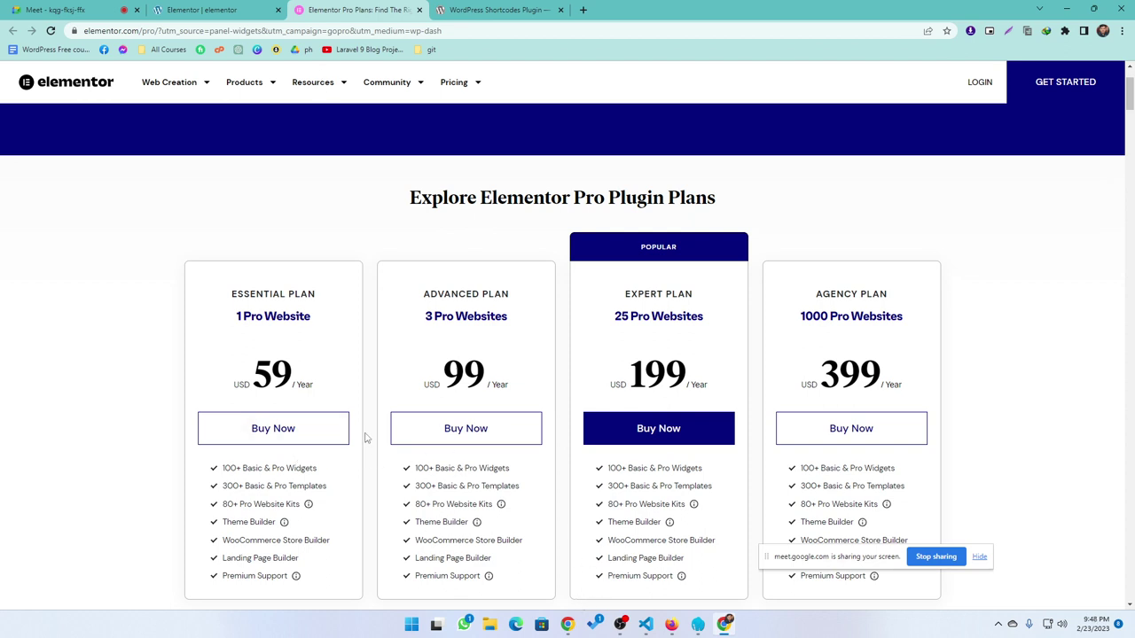
pyautogui.scroll(-1, 507, 527)
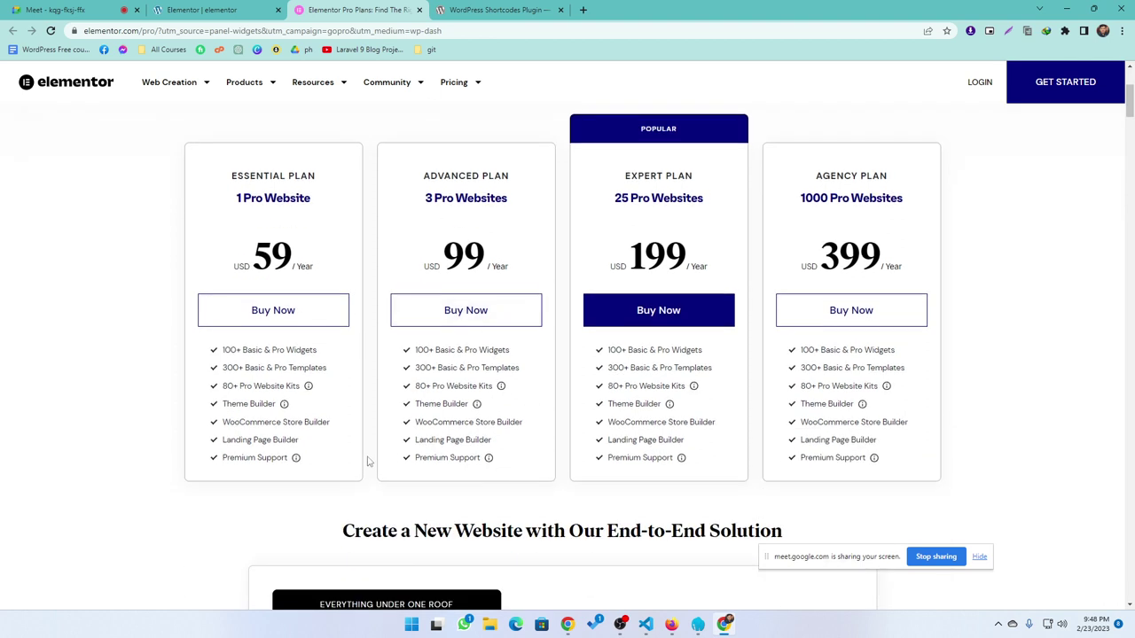
# Step: Return to the Elementor page editor and look back through the widget list from WooCommerce up to the Pro category
pyautogui.click(202, 9)
pyautogui.scroll(2, 375, 375)
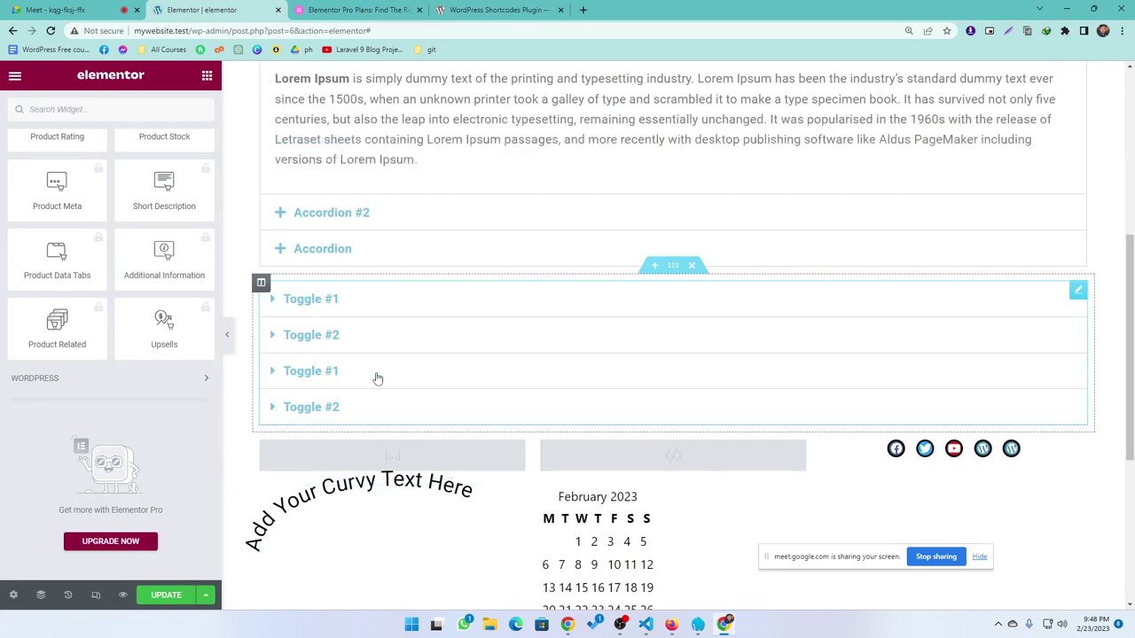
pyautogui.scroll(15, 124, 266)
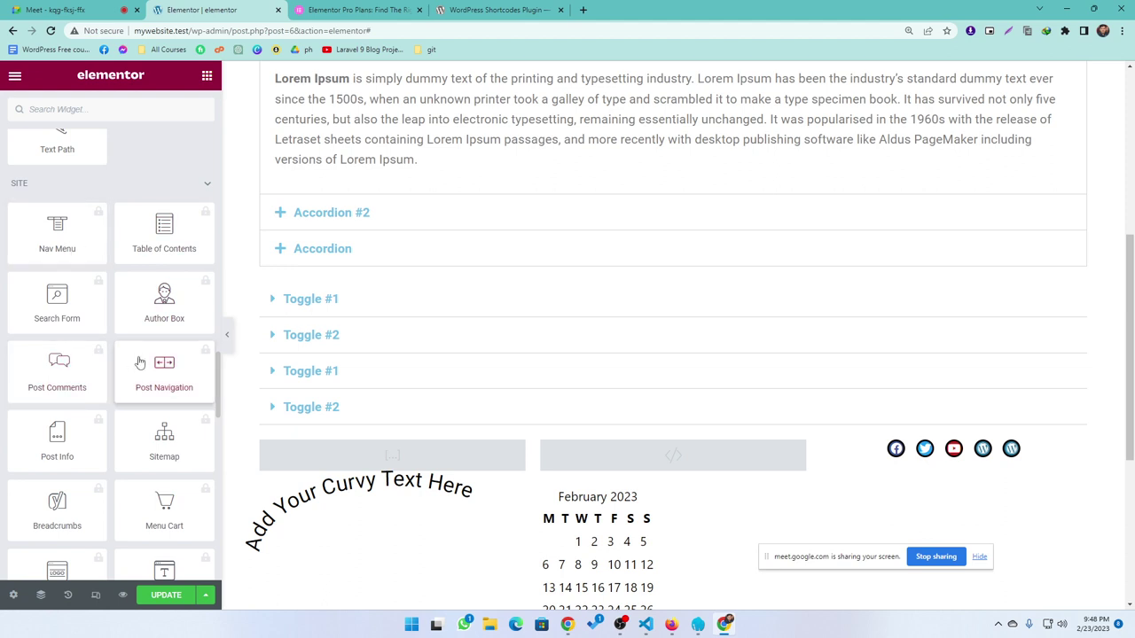
pyautogui.scroll(2, 139, 363)
pyautogui.scroll(15, 142, 361)
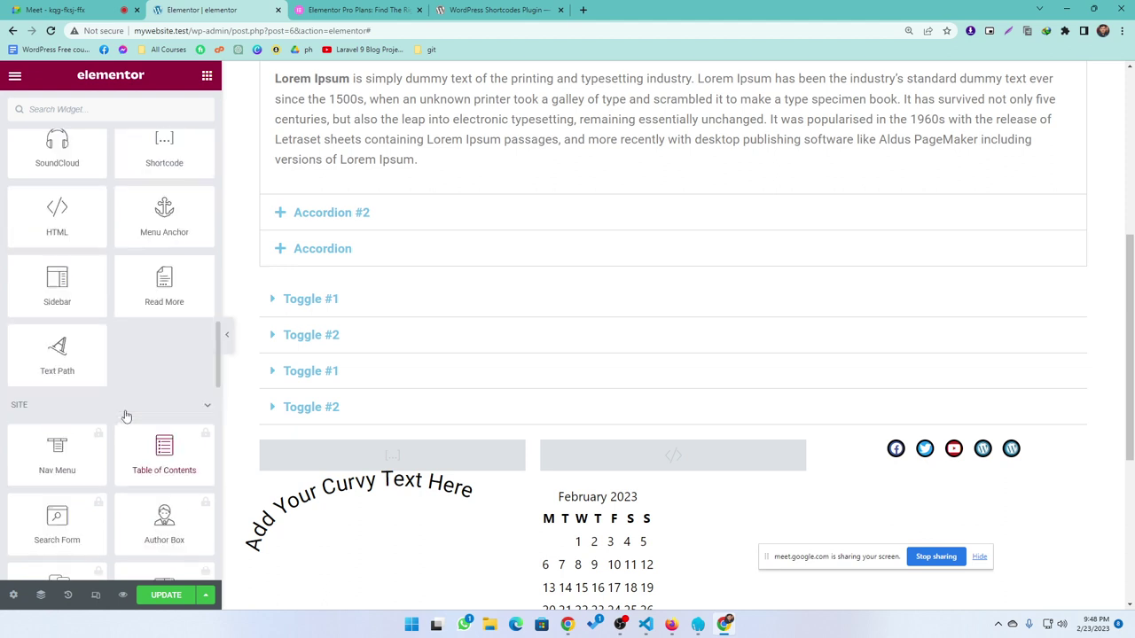
pyautogui.scroll(10, 118, 416)
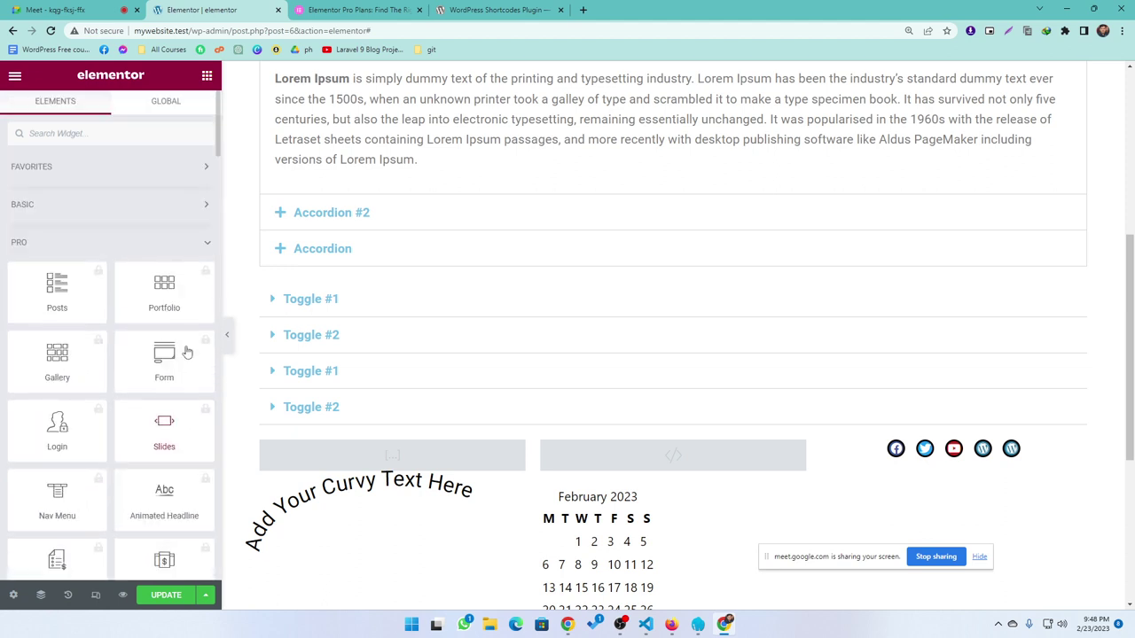